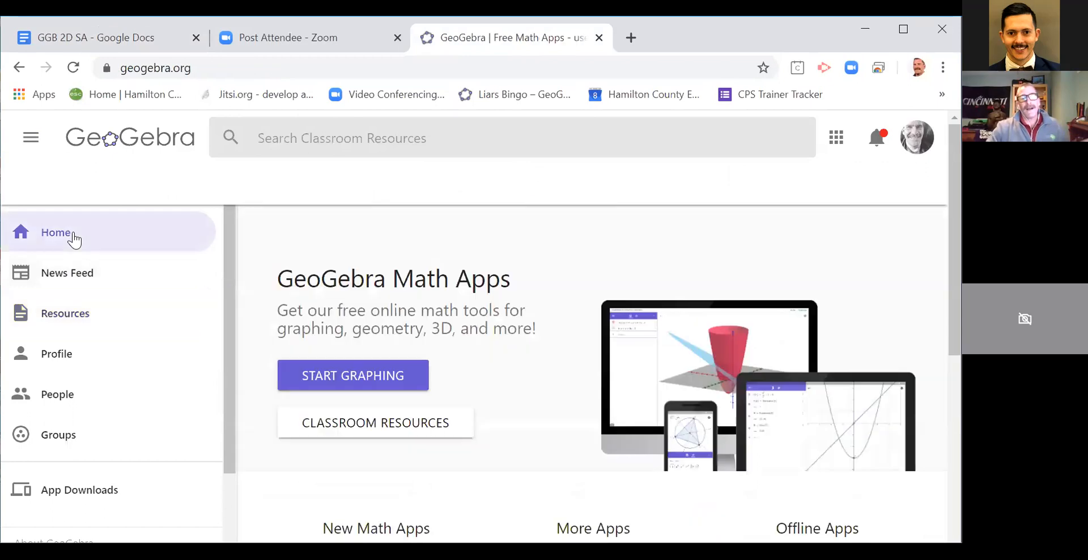
Step: Open GeoGebra Classic from the GeoGebra home page, close the settings view and switch to the Graphing perspective
{"action": "scroll", "coordinate": [457, 322], "scroll_direction": "down", "scroll_amount": 3}
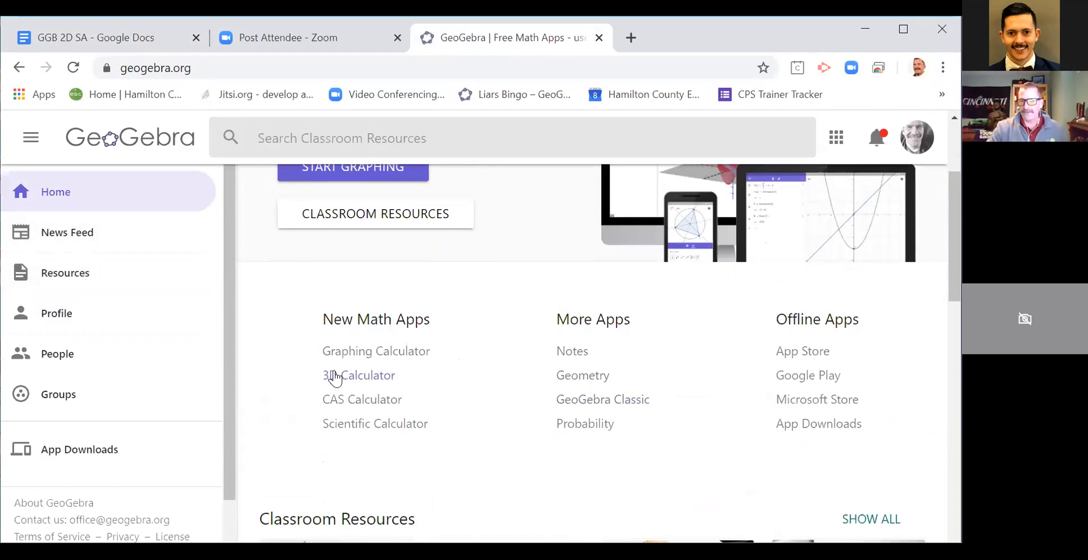
{"action": "left_click", "coordinate": [584, 401]}
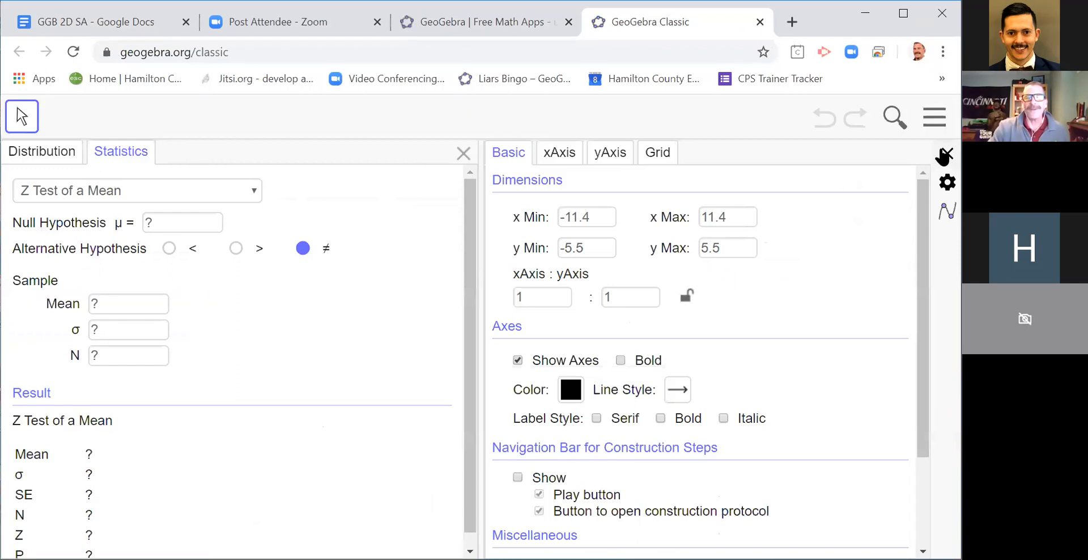
{"action": "left_click", "coordinate": [944, 156]}
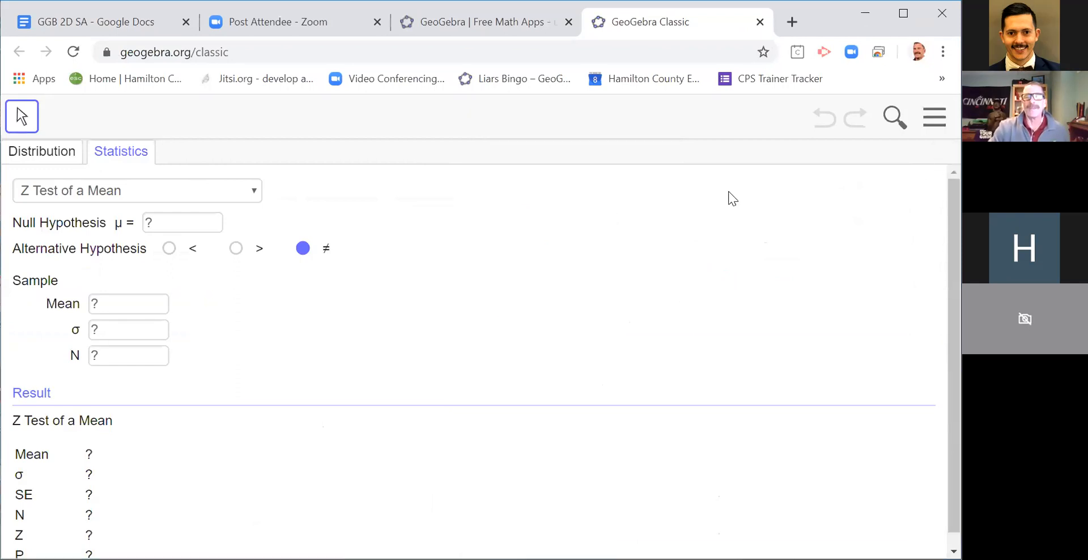
{"action": "left_click", "coordinate": [936, 119]}
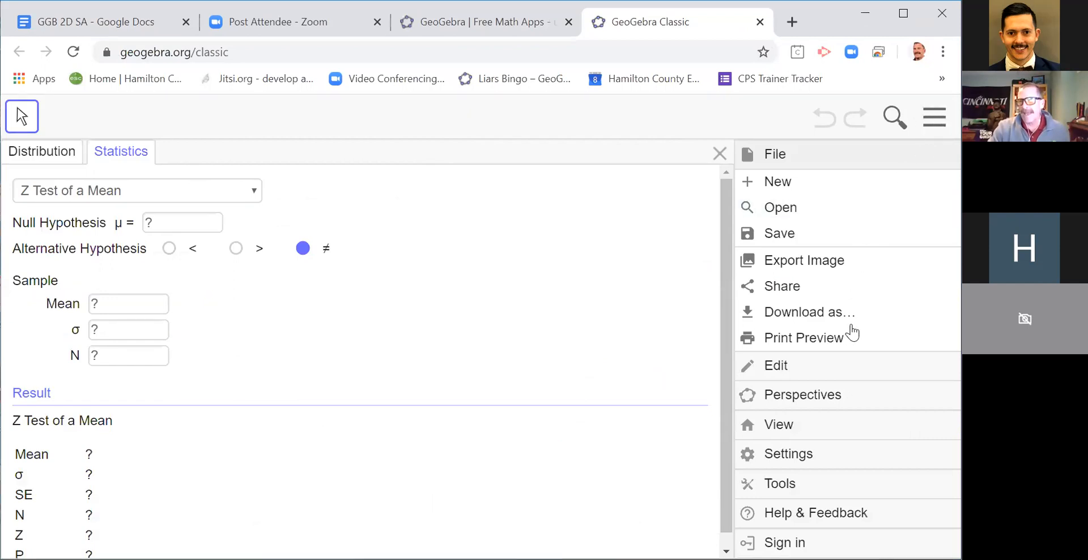
{"action": "left_click", "coordinate": [816, 399]}
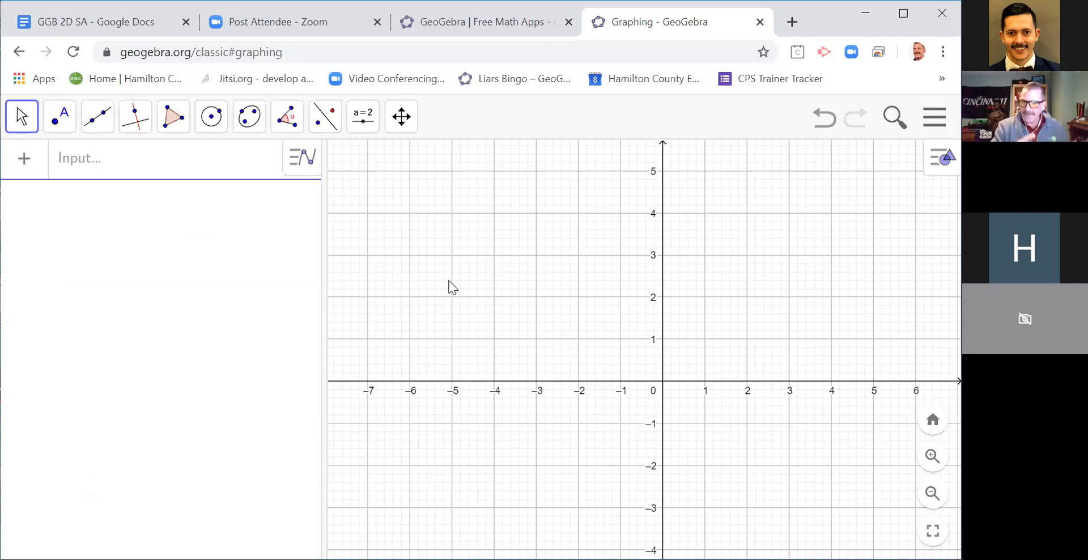
Step: Place point A at about (-2.56, 1.28) and point B at about (1.3, 3.32) with the Point tool
{"action": "left_click", "coordinate": [61, 118]}
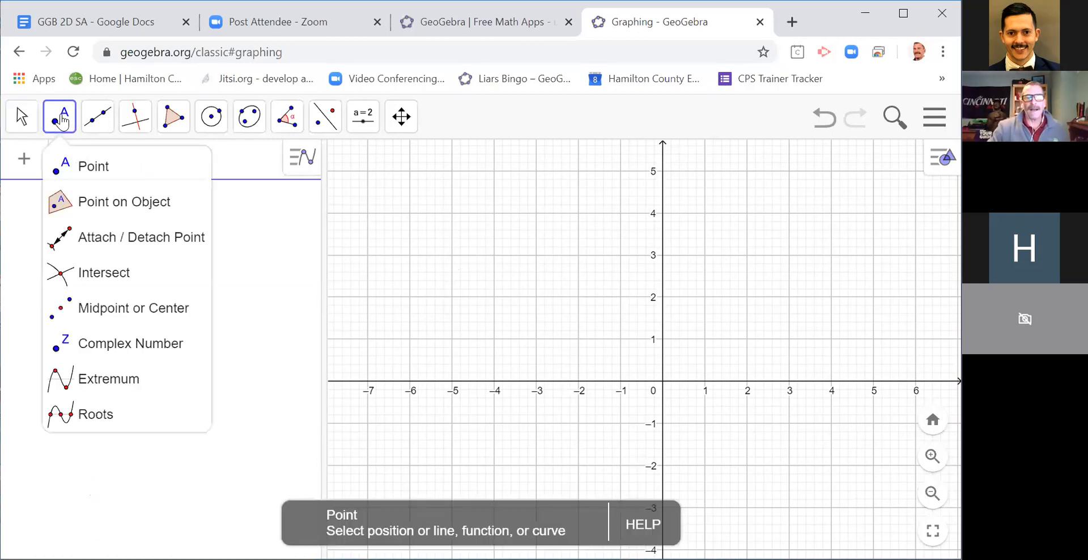
{"action": "left_click", "coordinate": [88, 166]}
{"action": "left_click", "coordinate": [554, 328]}
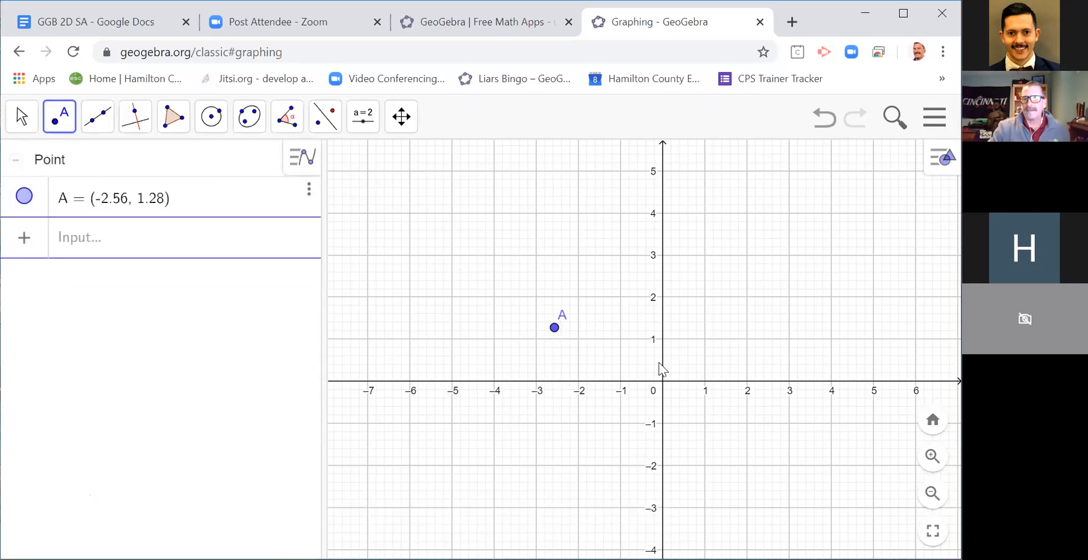
{"action": "left_click", "coordinate": [717, 241]}
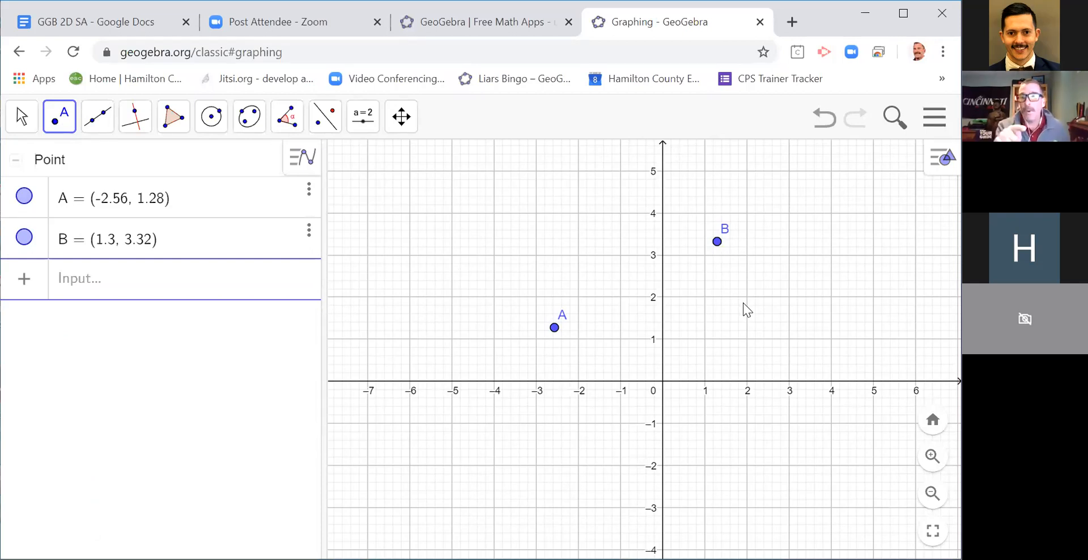
Step: Try sketching an upward-opening curve through points A and B with the Freehand Shape tool, and undo it
{"action": "left_click", "coordinate": [22, 116]}
{"action": "left_click", "coordinate": [71, 211]}
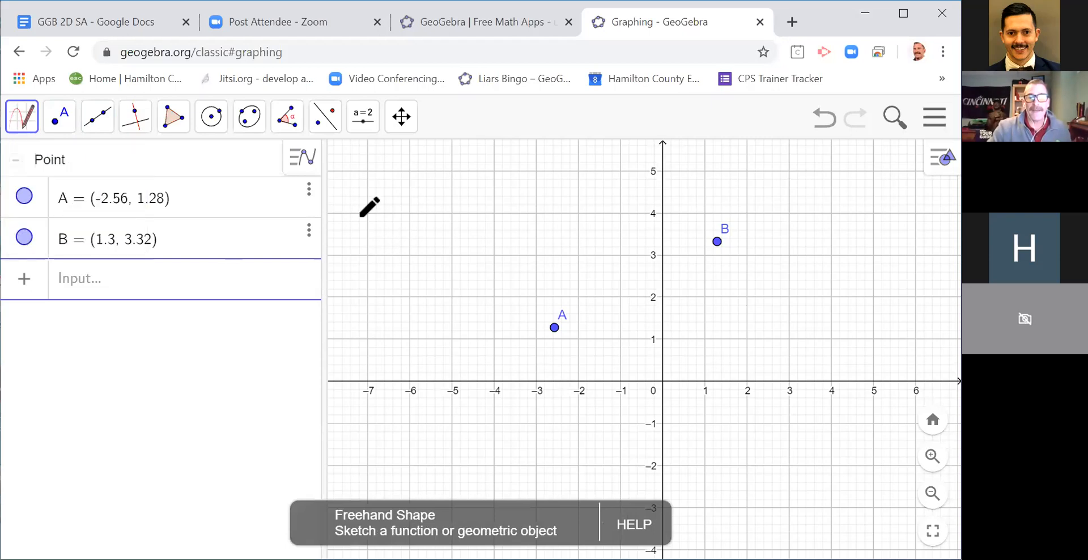
{"action": "mouse_move", "coordinate": [354, 209]}
{"action": "left_mouse_down"}
{"action": "mouse_move", "coordinate": [456, 304]}
{"action": "mouse_move", "coordinate": [573, 331]}
{"action": "mouse_move", "coordinate": [647, 300]}
{"action": "mouse_move", "coordinate": [706, 248]}
{"action": "mouse_move", "coordinate": [757, 176]}
{"action": "left_mouse_up"}
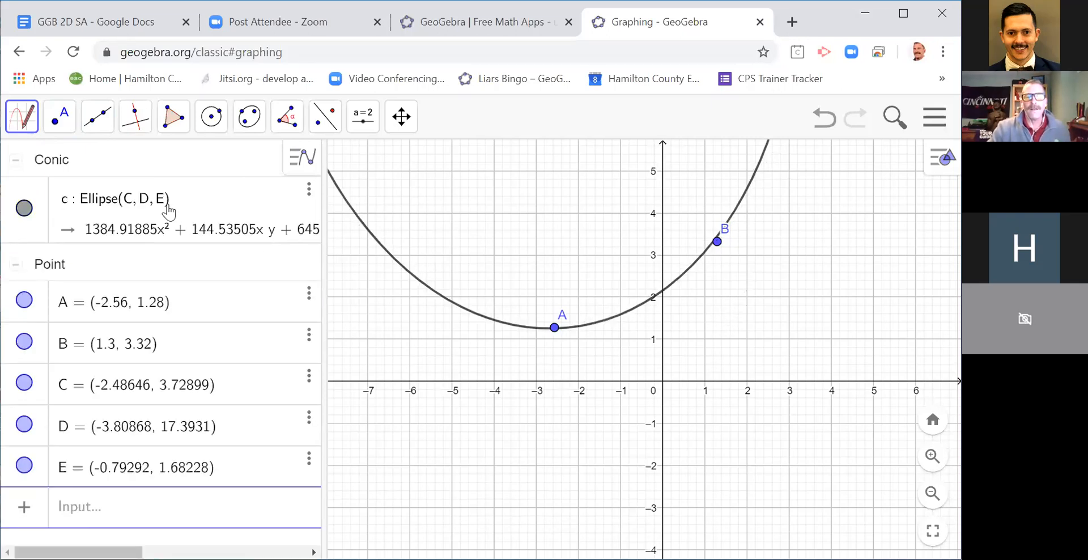
{"action": "left_click", "coordinate": [830, 122]}
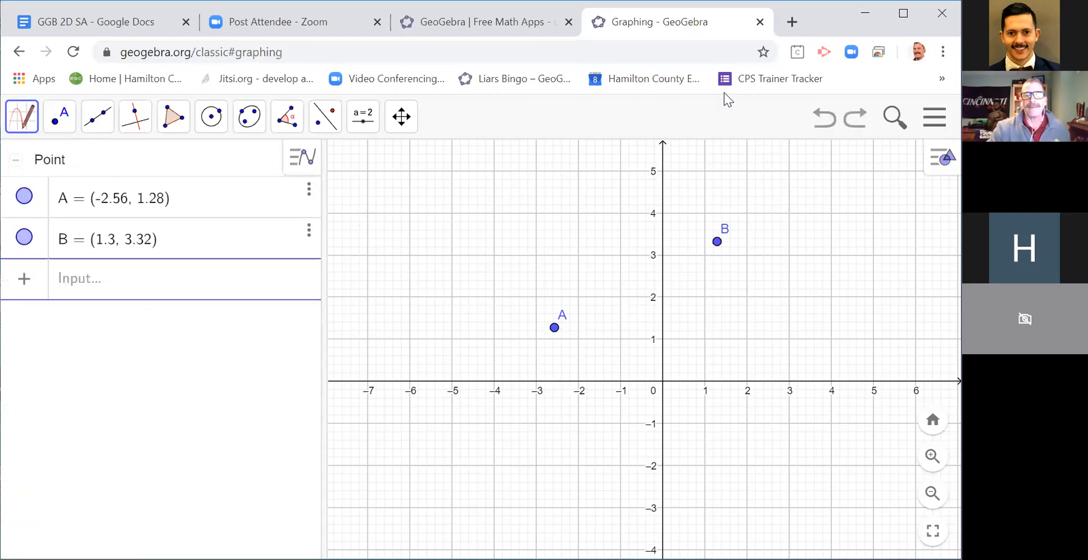
Step: Switch back to the Move tool and widen the algebra view slightly
{"action": "left_click", "coordinate": [28, 129]}
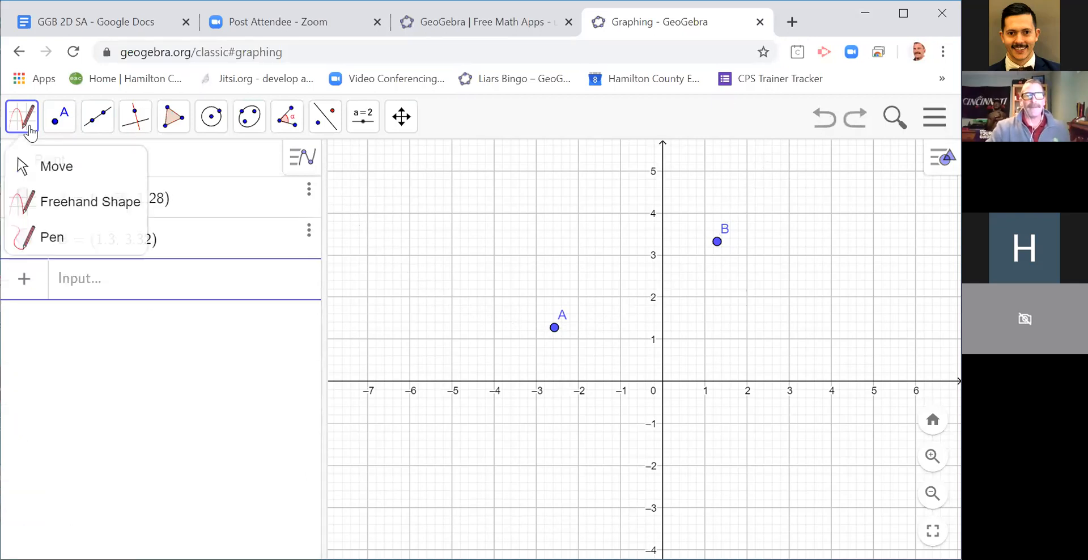
{"action": "left_click", "coordinate": [48, 163]}
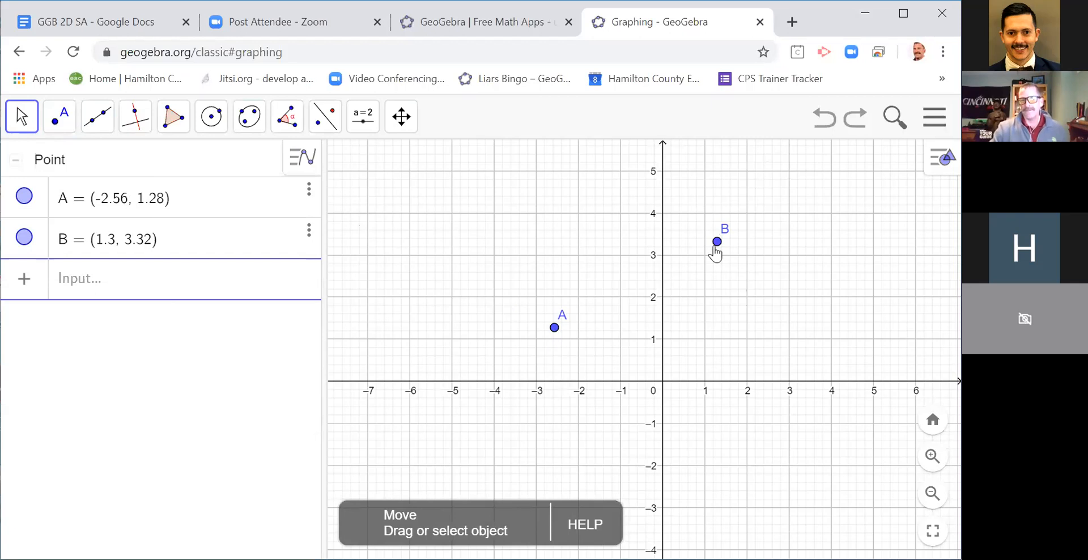
{"action": "left_click_drag", "start_coordinate": [325, 359], "coordinate": [366, 379]}
Step: Start a new function f(x) as a fraction with the numerator y(B) - y(A), enlarging the page for readability
{"action": "left_click", "coordinate": [91, 283]}
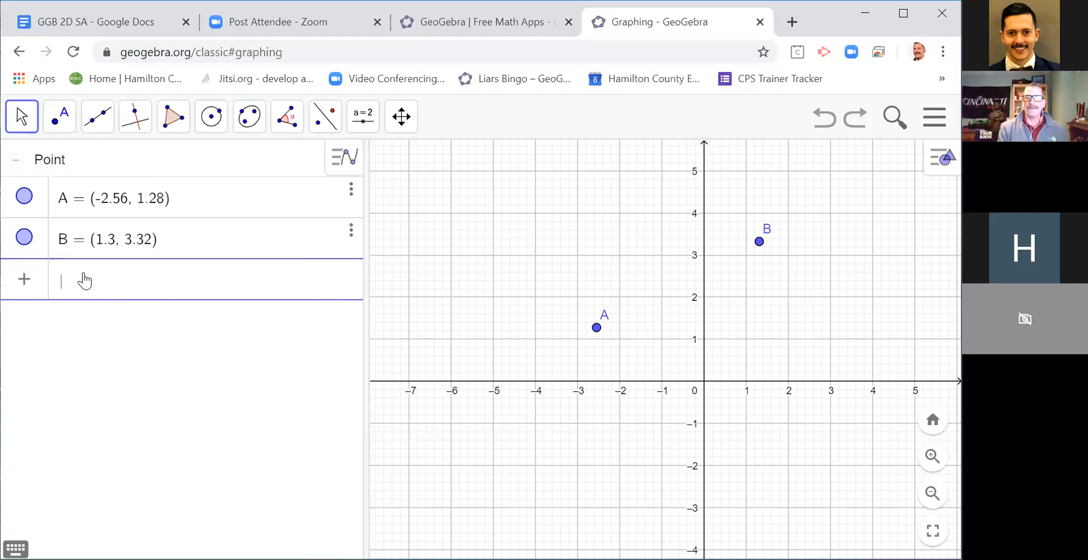
{"action": "type", "text": "f(x"}
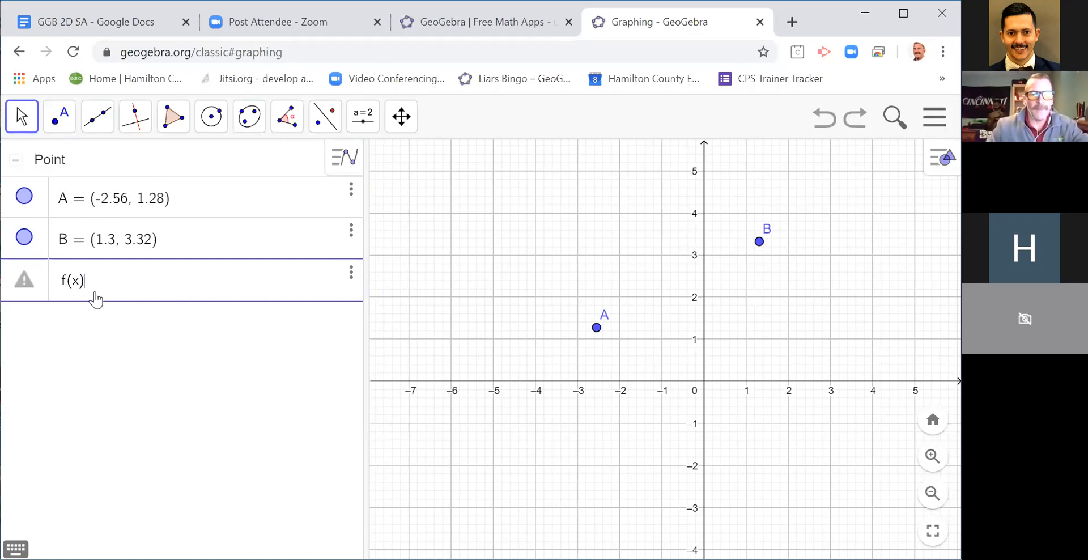
{"action": "key", "text": "ctrl+plus"}
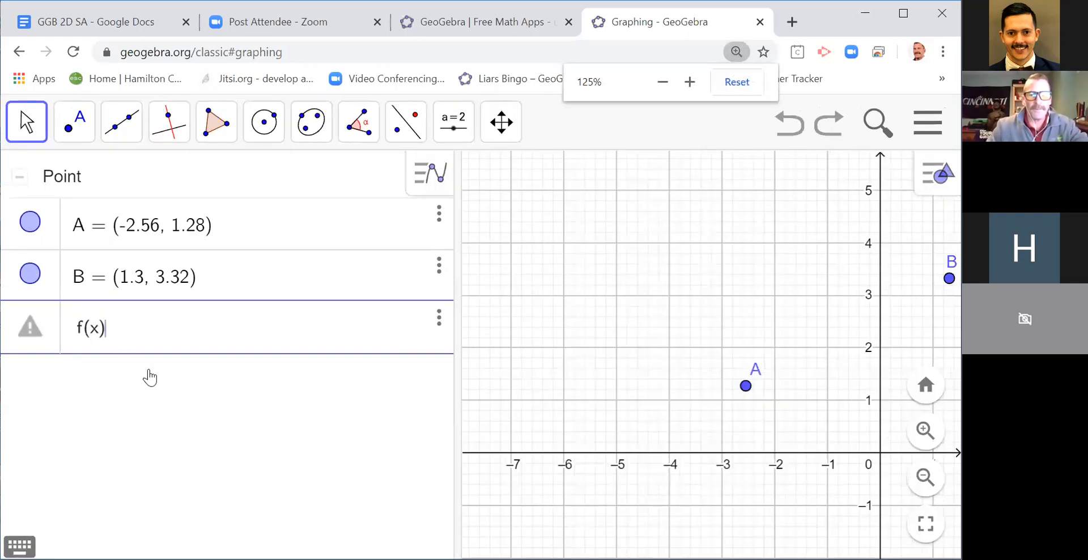
{"action": "key", "text": "ctrl+plus"}
{"action": "type", "text": "="}
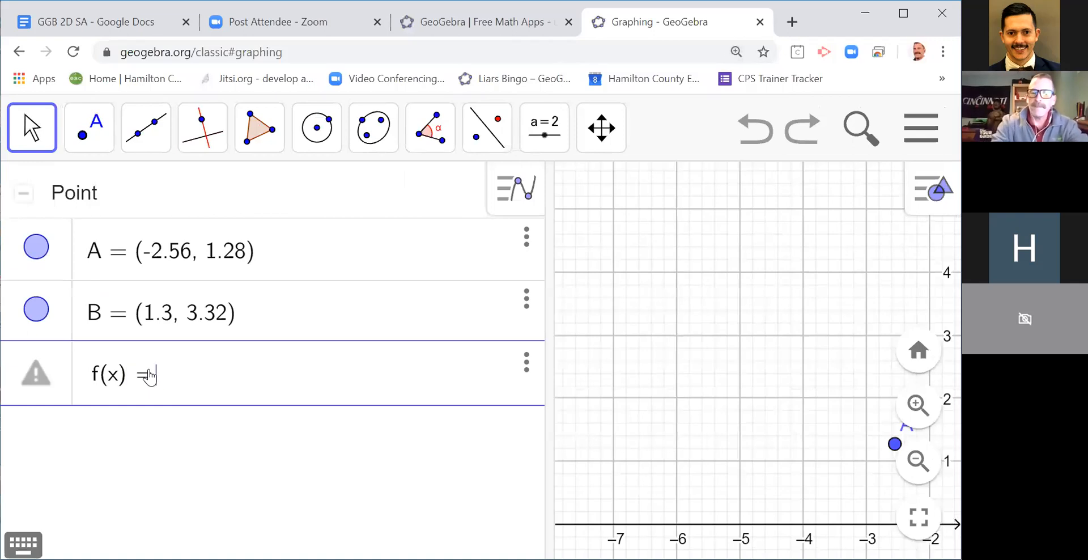
{"action": "type", "text": "/"}
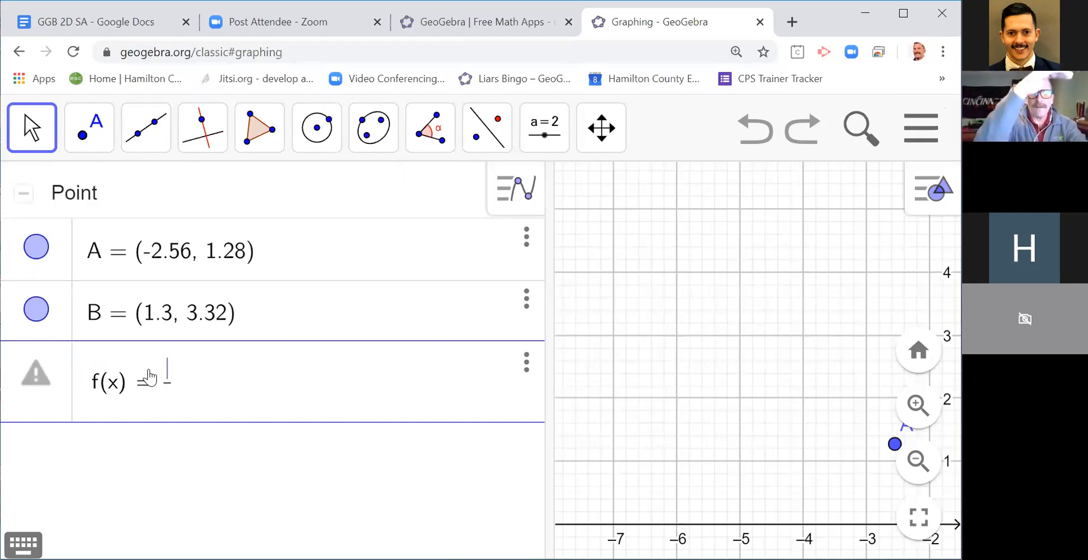
{"action": "type", "text": "y(B"}
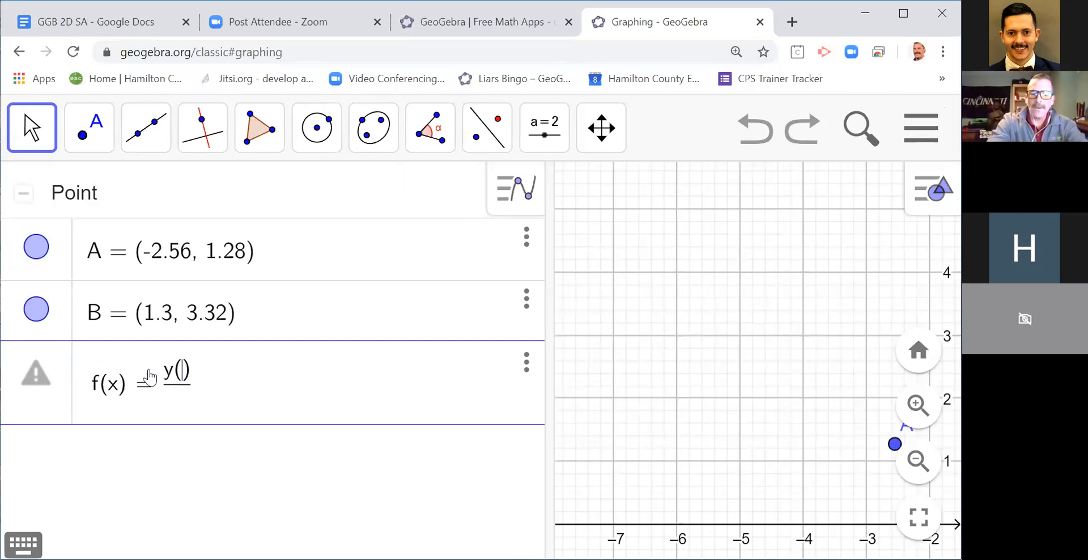
{"action": "type", "text": "-y("}
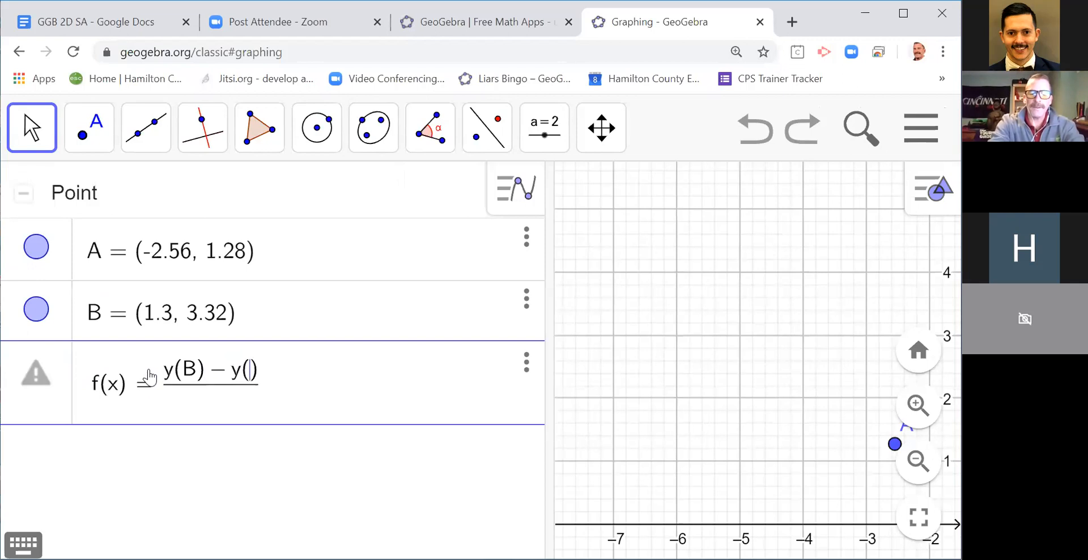
{"action": "type", "text": "A"}
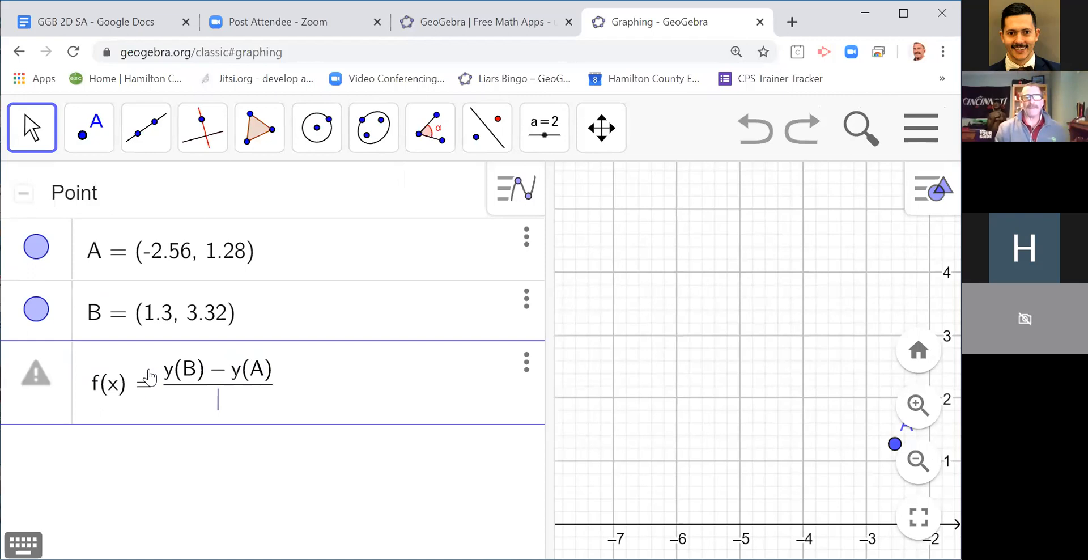
Step: Enter (x(B) - x(A))^2 as the denominator of the fraction in f(x)
{"action": "type", "text": "("}
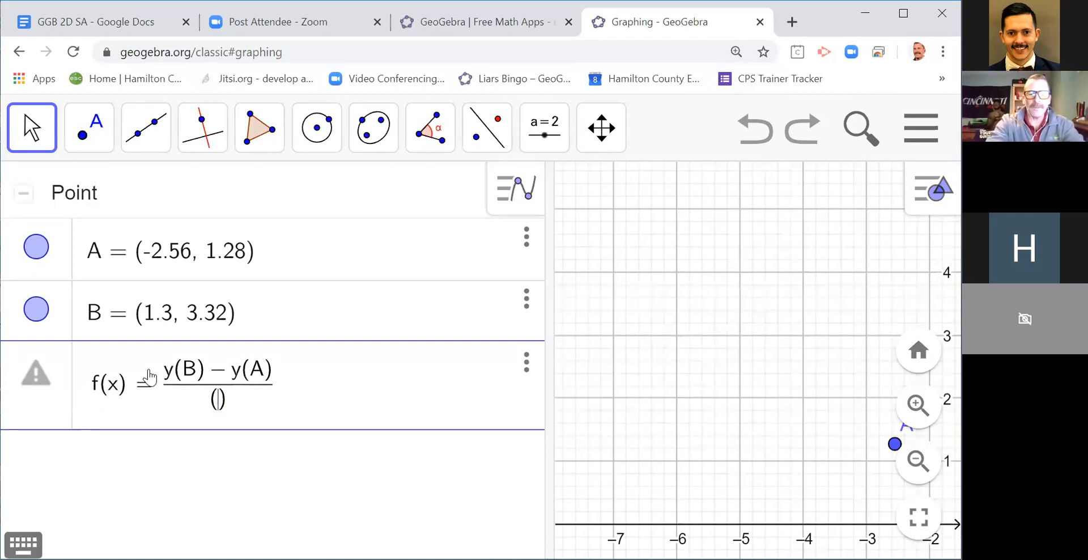
{"action": "type", "text": "x(B) "}
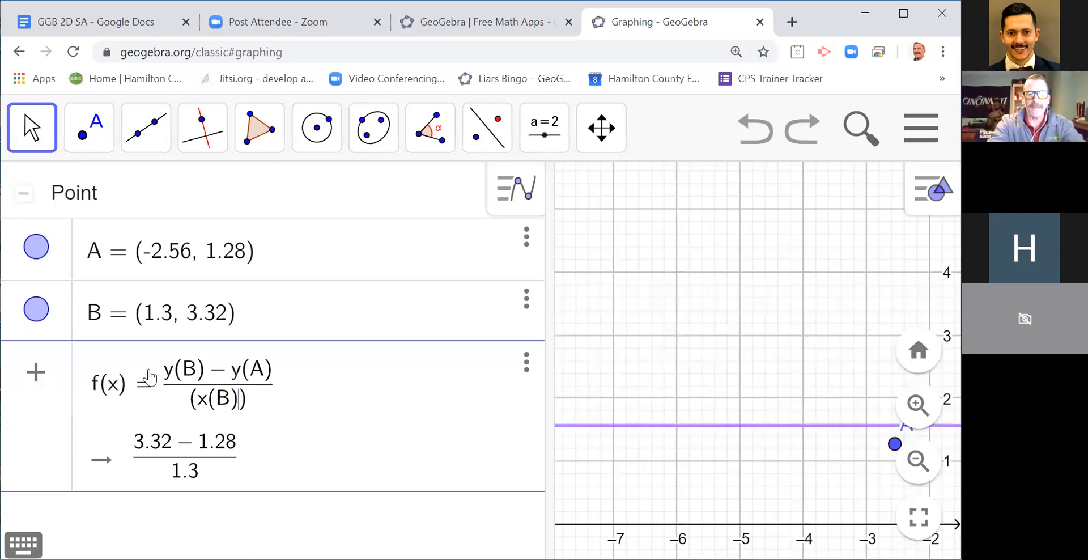
{"action": "type", "text": "- x(A)"}
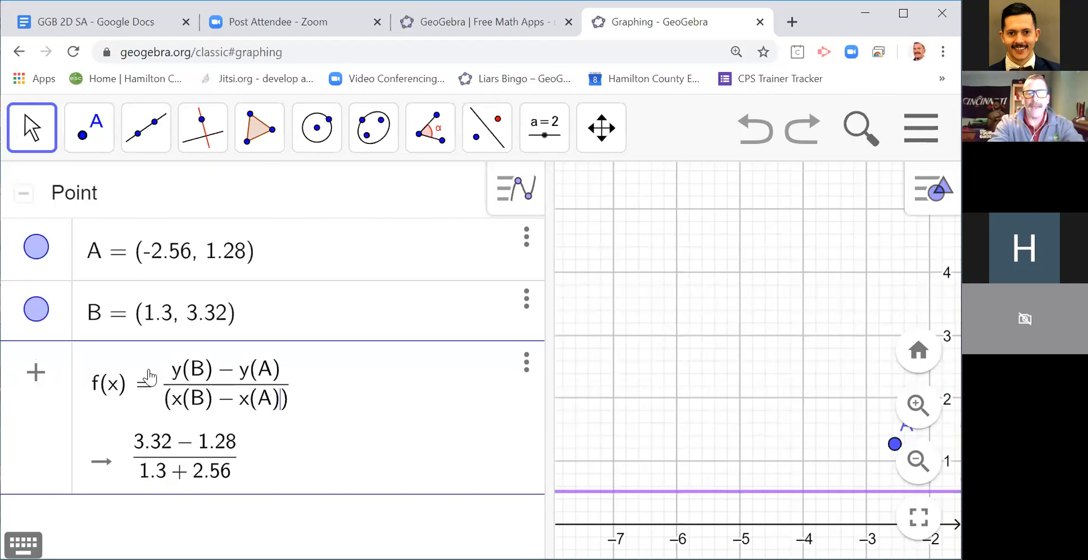
{"action": "key", "text": "Right"}
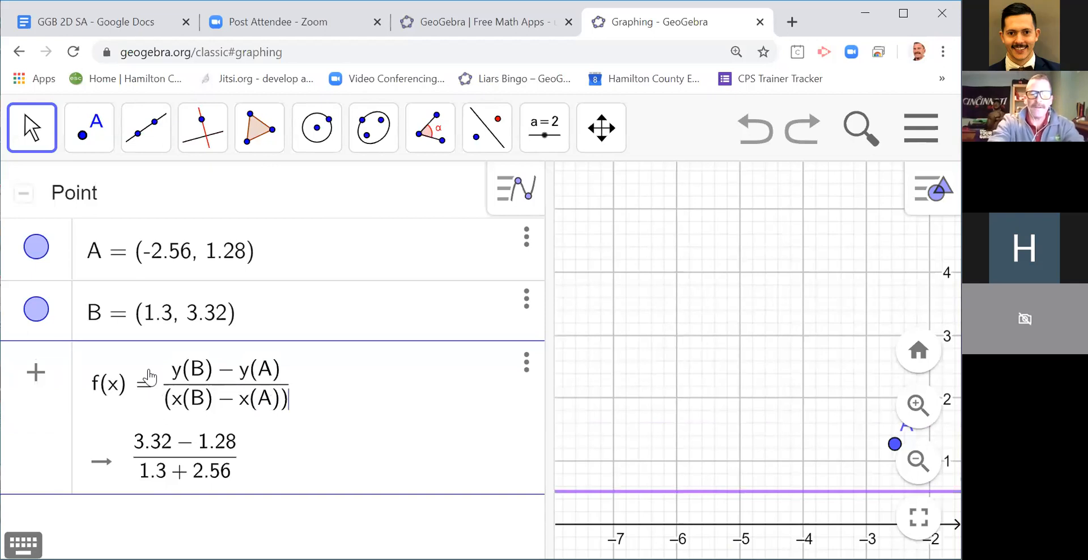
{"action": "type", "text": "^2"}
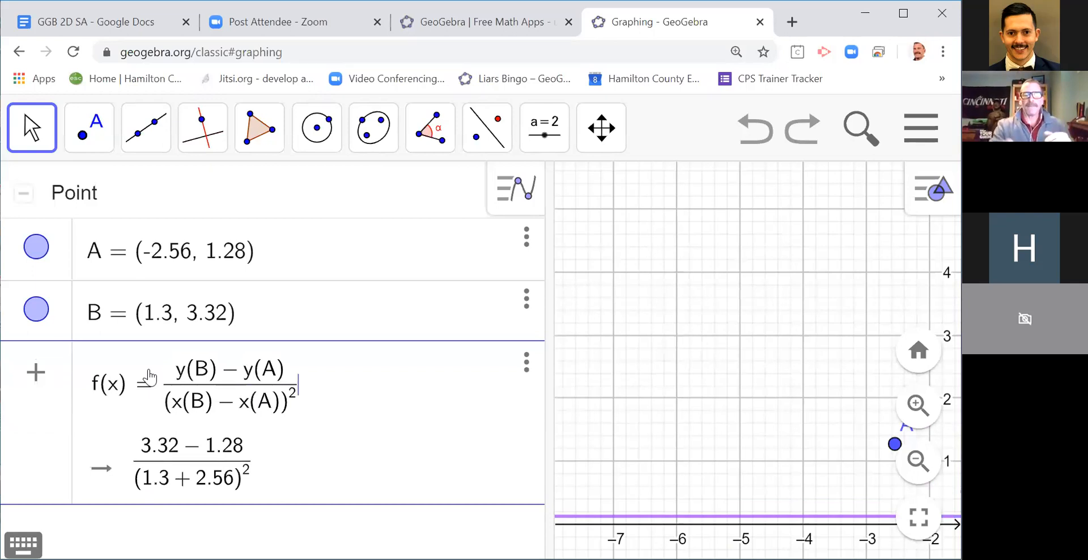
Step: Complete f(x) by multiplying the fraction by (x - x(A))^2 and adding y(A), and create the function
{"action": "type", "text": "("}
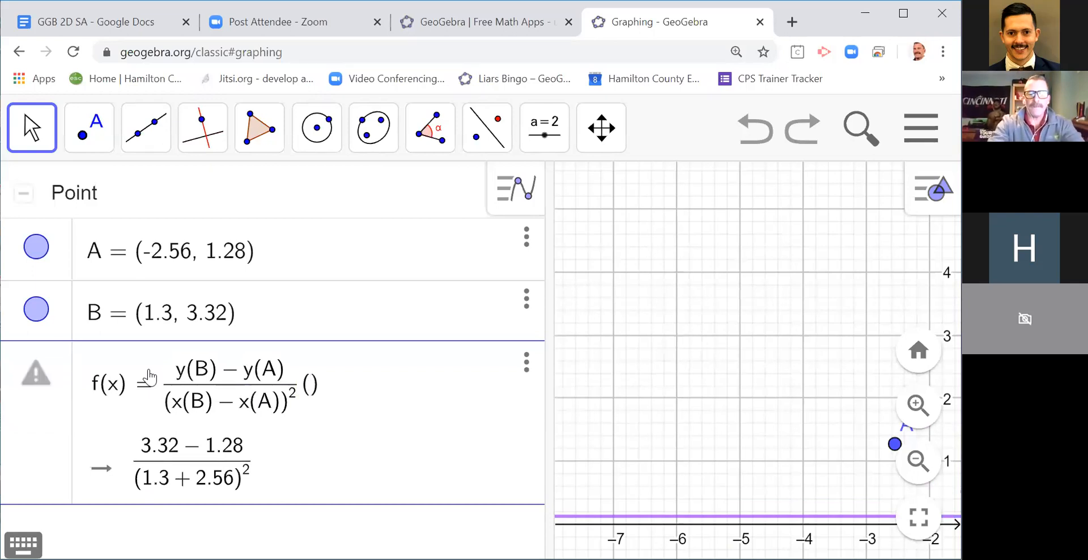
{"action": "type", "text": "x "}
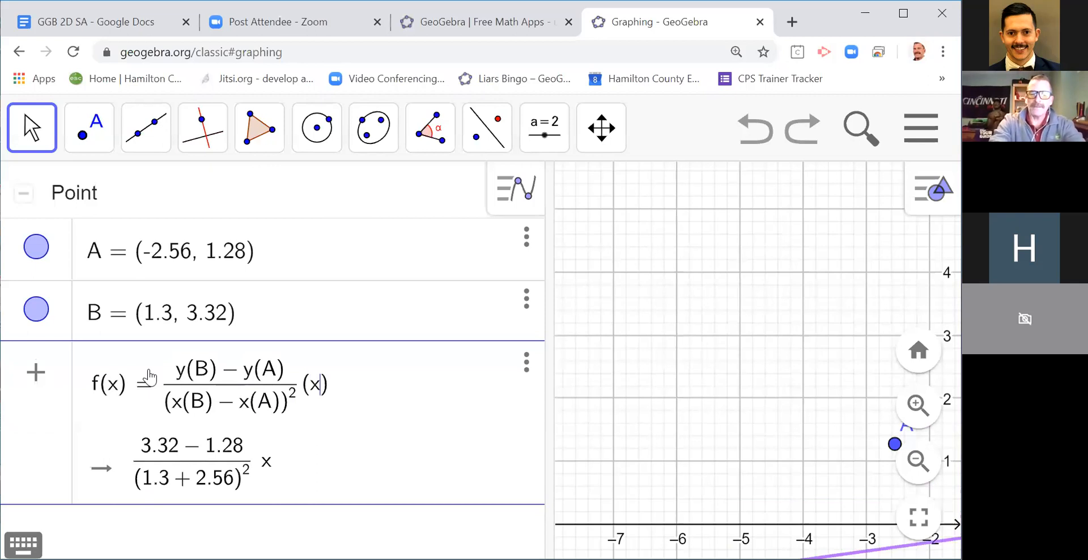
{"action": "type", "text": "- x(A"}
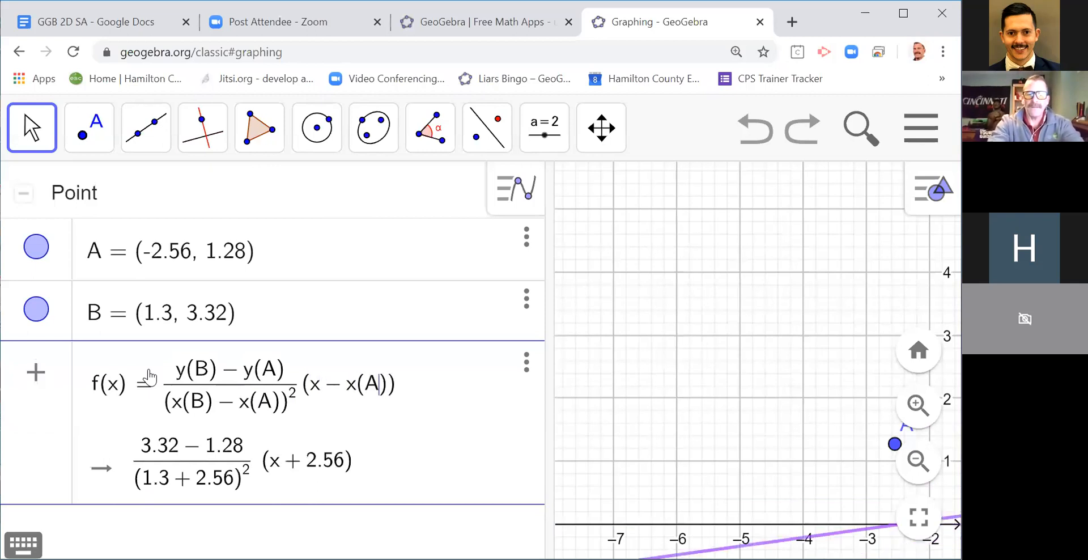
{"action": "type", "text": "))"}
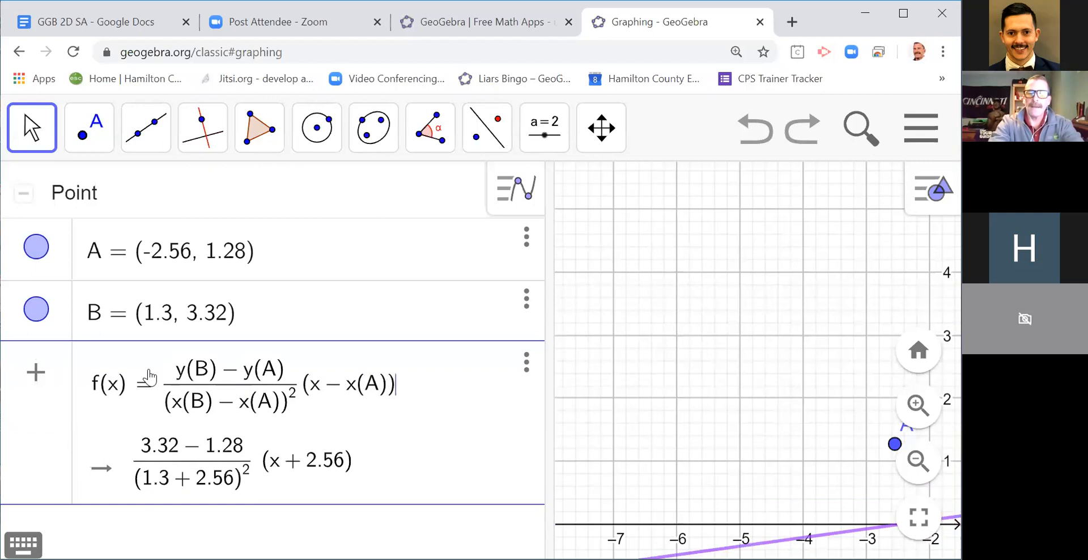
{"action": "type", "text": "^2 "}
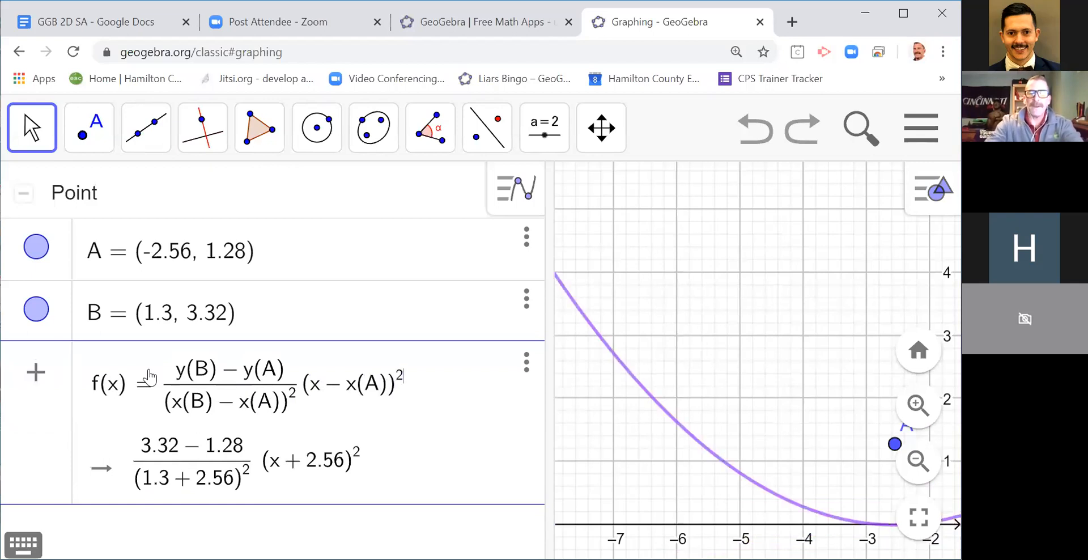
{"action": "type", "text": "+ y("}
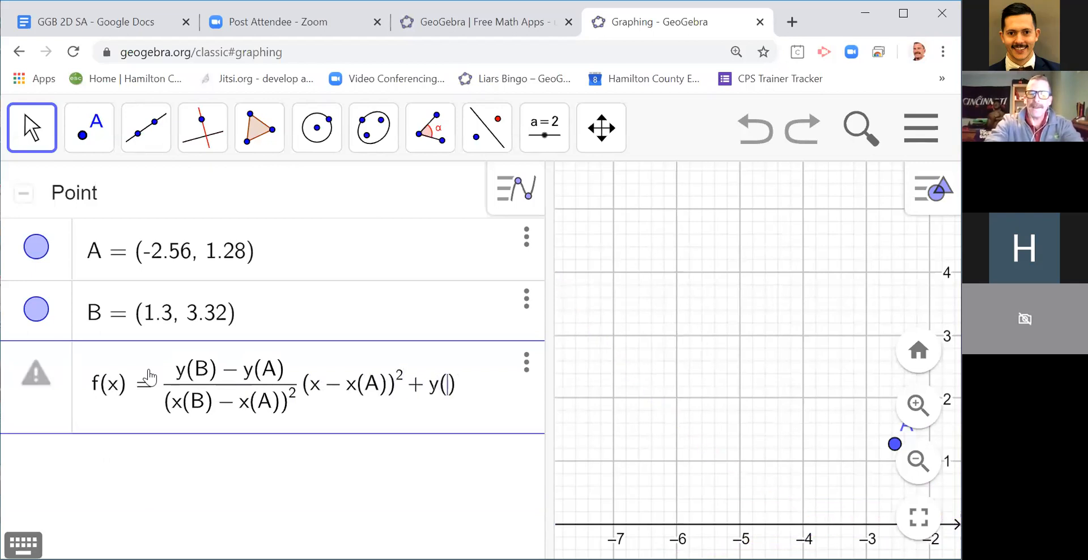
{"action": "type", "text": "A"}
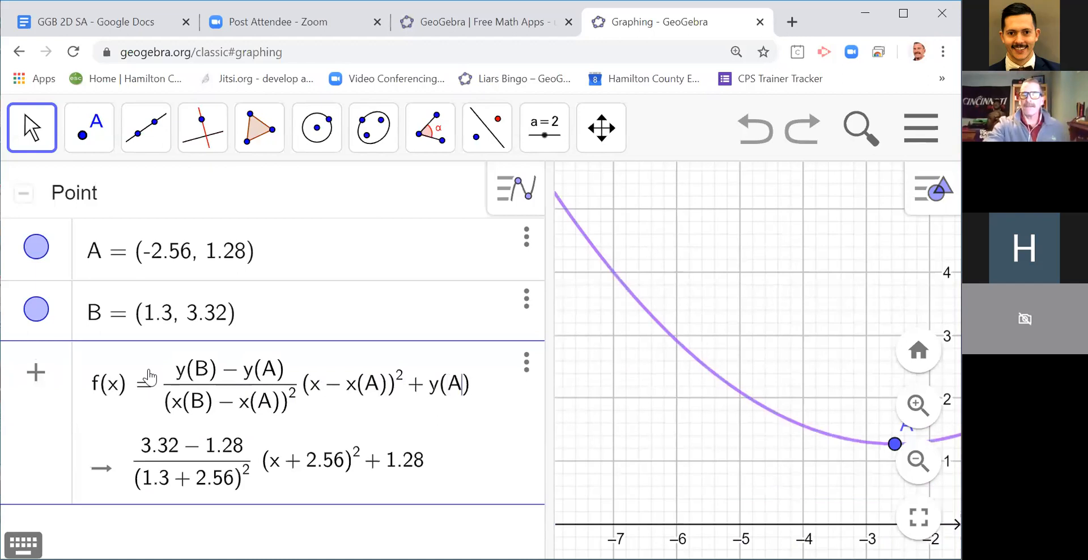
{"action": "key", "text": "Return"}
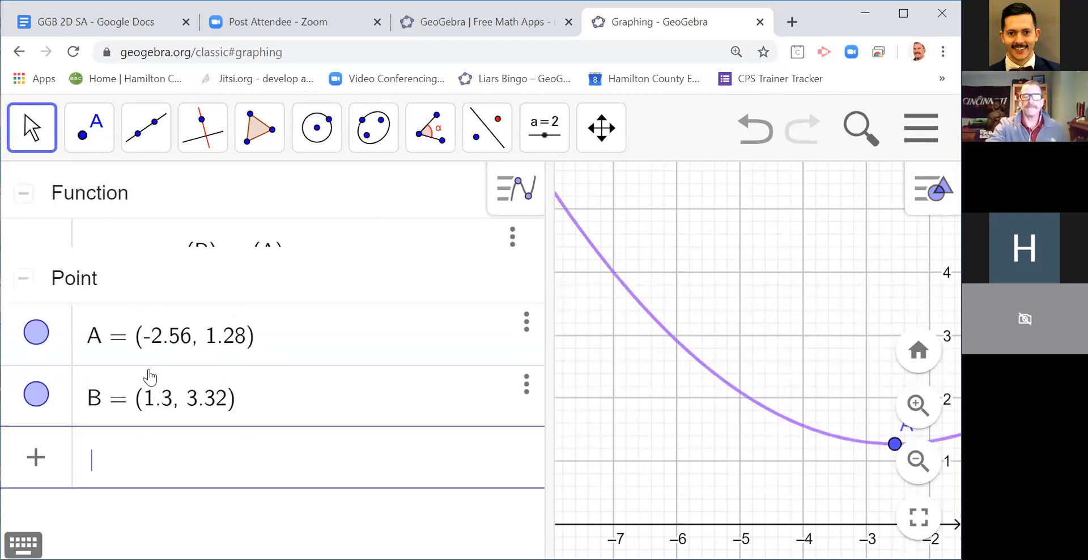
{"action": "scroll", "coordinate": [145, 312], "scroll_direction": "up", "scroll_amount": 2}
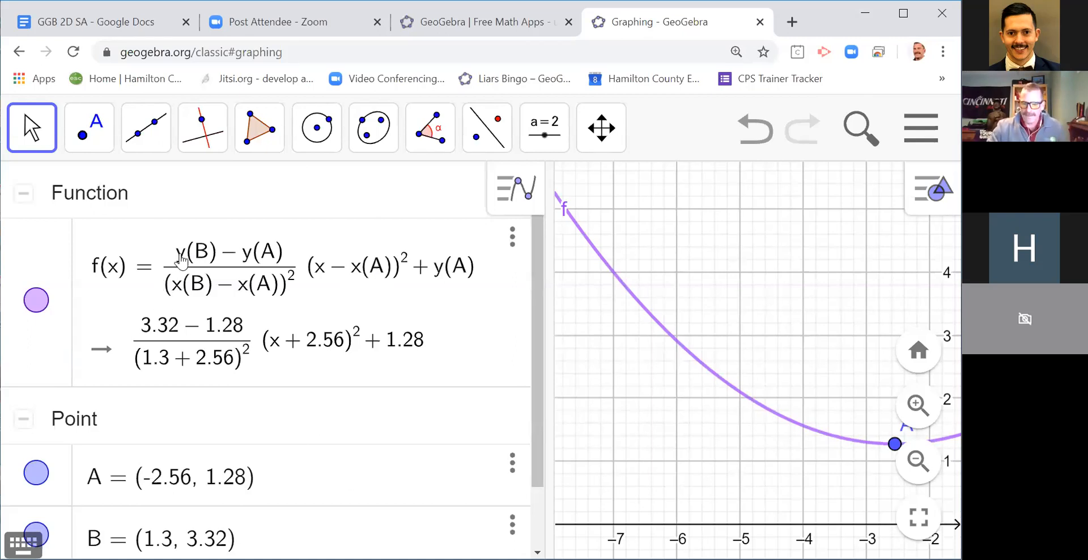
Step: Reduce the page zoom by one level and narrow the algebra view to give the graph more room
{"action": "left_click", "coordinate": [197, 261]}
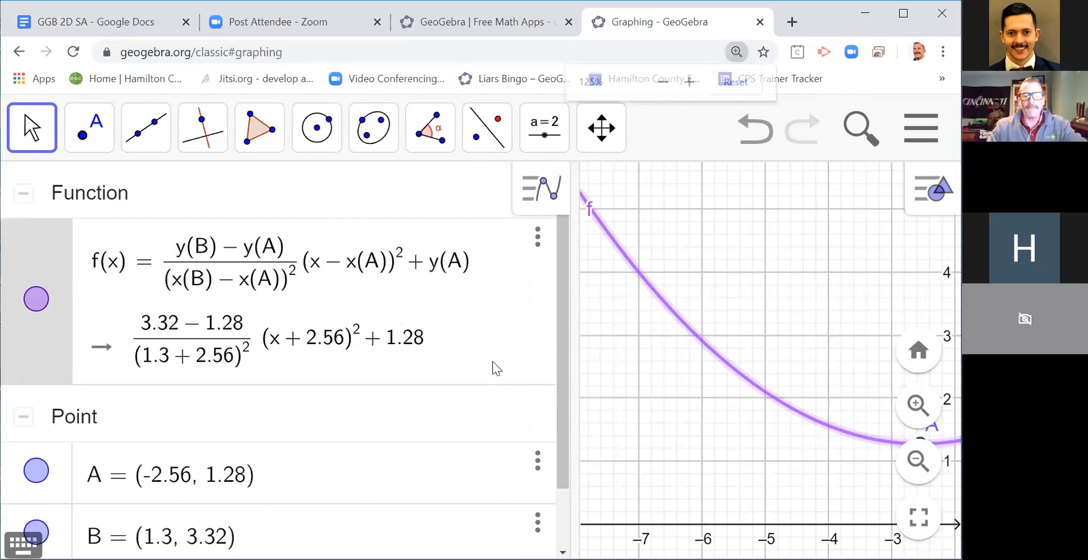
{"action": "key", "text": "ctrl+minus"}
{"action": "left_click_drag", "start_coordinate": [485, 346], "coordinate": [407, 359]}
Step: Move vertex A to (-4, 2) and point B to about (-1.71, 3.43) to reshape the parabola
{"action": "left_click_drag", "start_coordinate": [636, 385], "coordinate": [578, 361]}
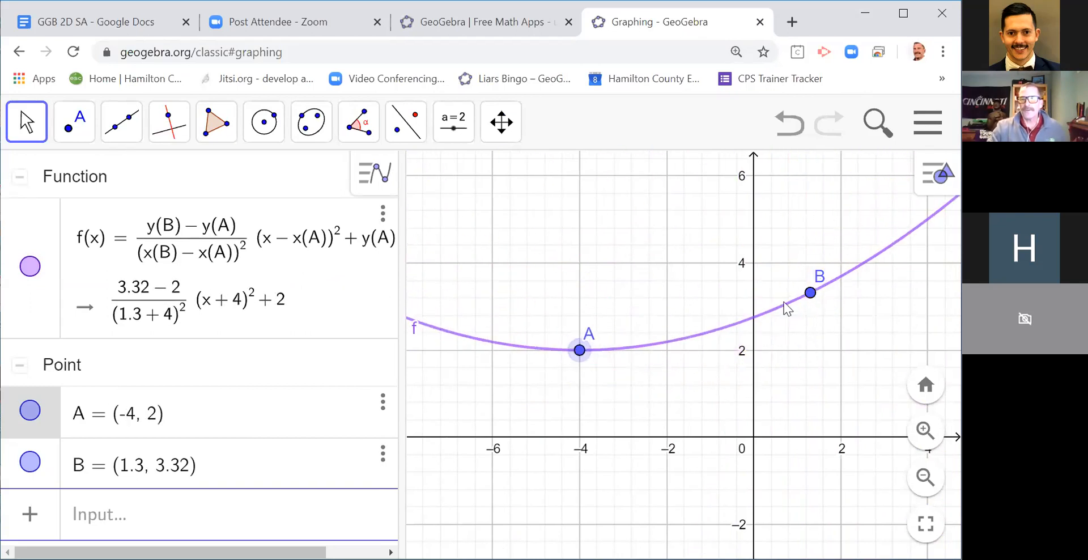
{"action": "left_click_drag", "start_coordinate": [812, 295], "coordinate": [669, 263]}
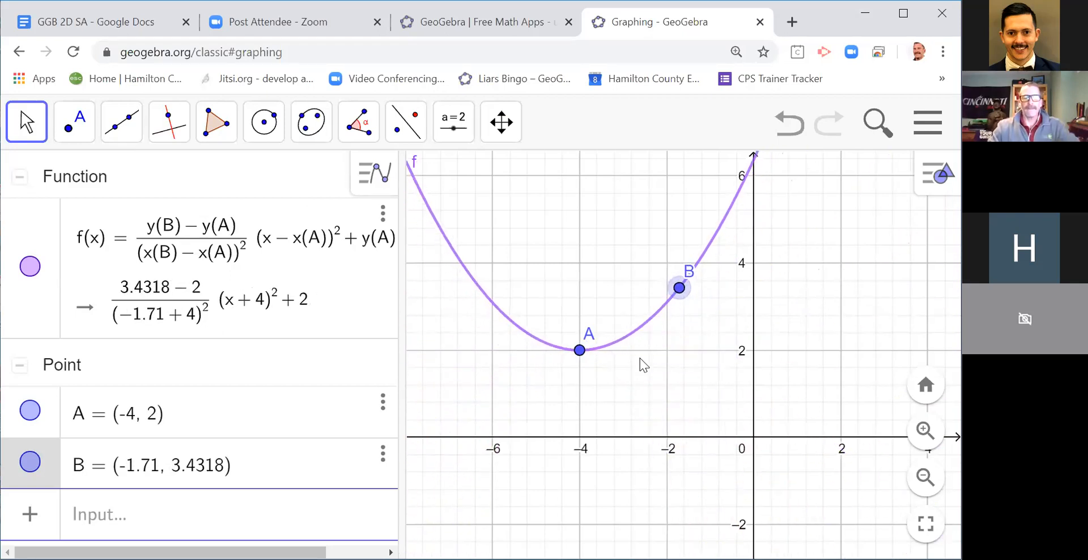
{"action": "scroll", "coordinate": [626, 383], "scroll_direction": "up", "scroll_amount": 2}
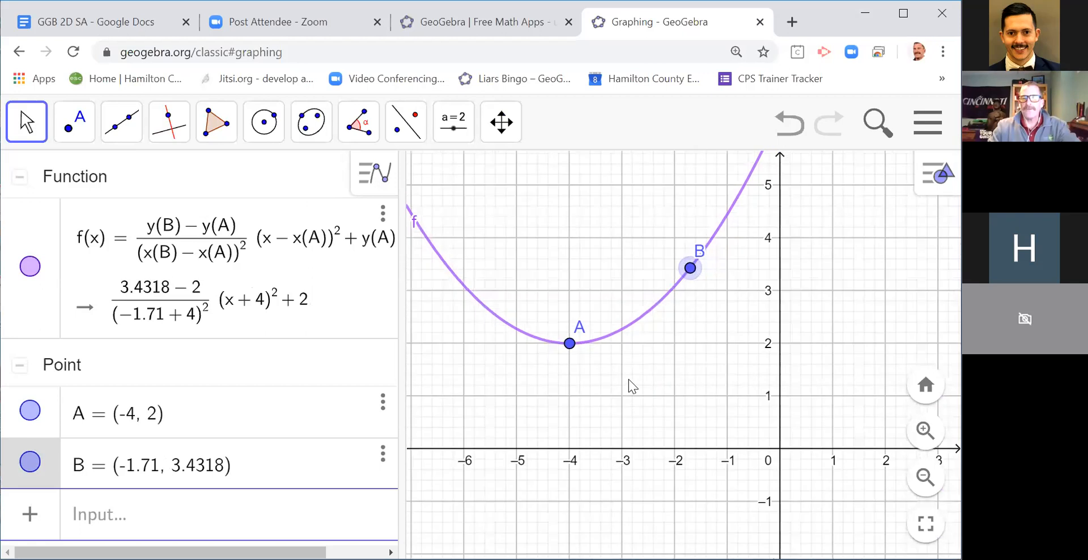
{"action": "scroll", "coordinate": [628, 375], "scroll_direction": "up", "scroll_amount": 1}
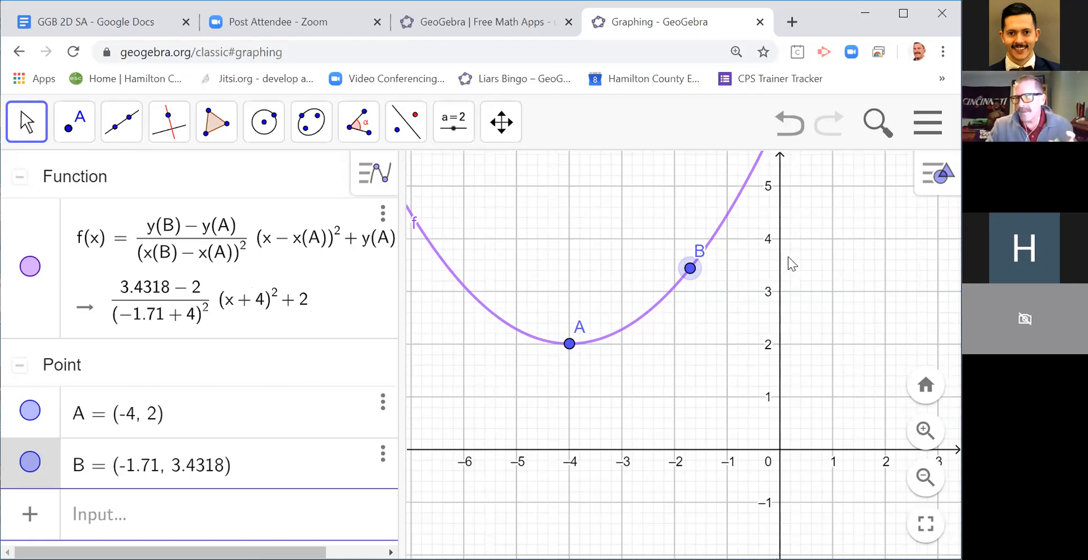
Step: Set the graphics view's point capture style to Fixed to Grid and move point B to (-1, 4)
{"action": "left_click", "coordinate": [927, 181]}
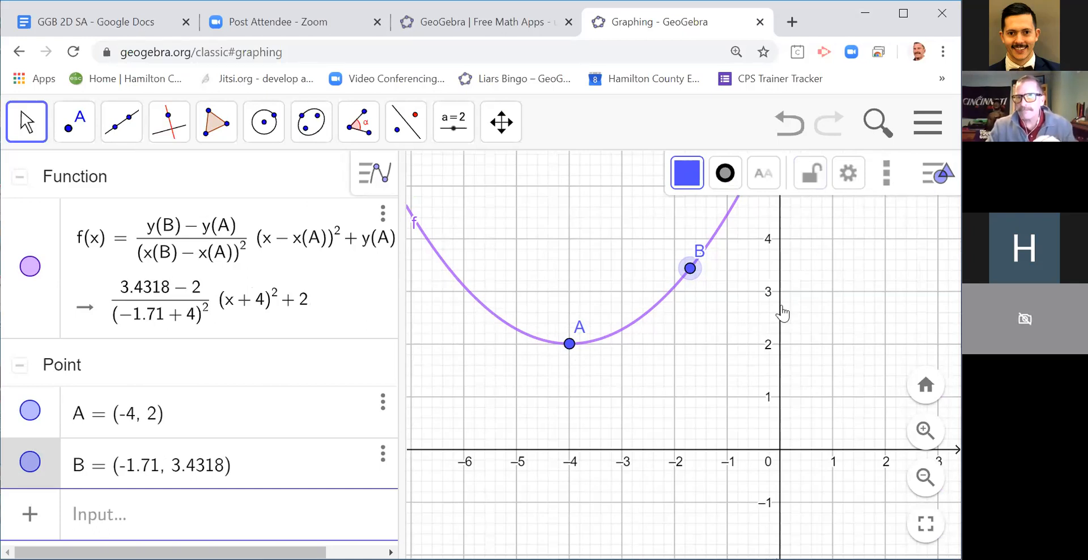
{"action": "left_click", "coordinate": [829, 282]}
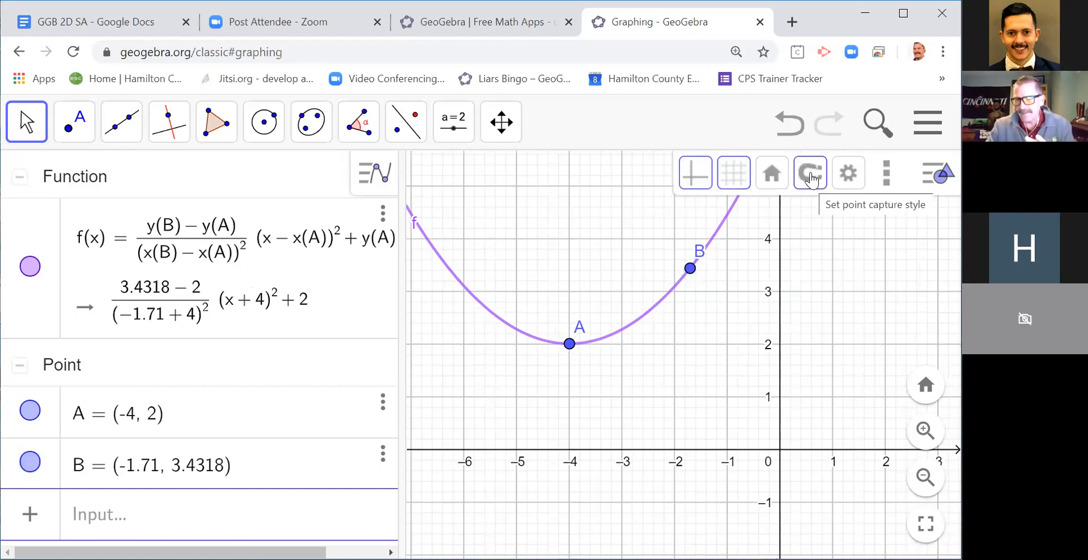
{"action": "left_click", "coordinate": [811, 181]}
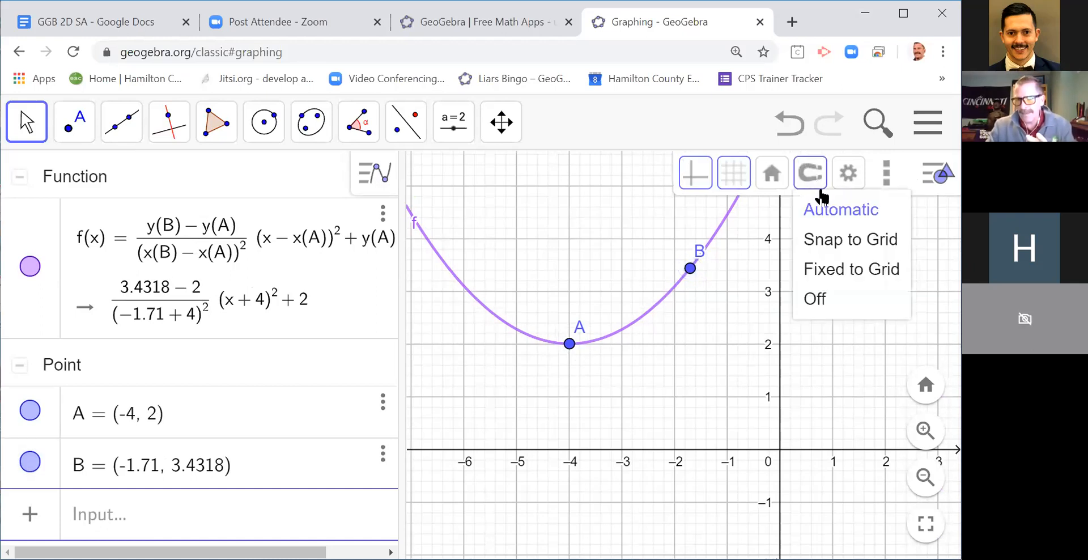
{"action": "left_click", "coordinate": [821, 270]}
{"action": "left_click_drag", "start_coordinate": [690, 277], "coordinate": [728, 238]}
{"action": "mouse_move", "coordinate": [570, 344]}
{"action": "left_mouse_down"}
{"action": "mouse_move", "coordinate": [625, 348]}
{"action": "mouse_move", "coordinate": [544, 344]}
{"action": "mouse_move", "coordinate": [628, 340]}
{"action": "mouse_move", "coordinate": [572, 336]}
{"action": "left_mouse_up"}
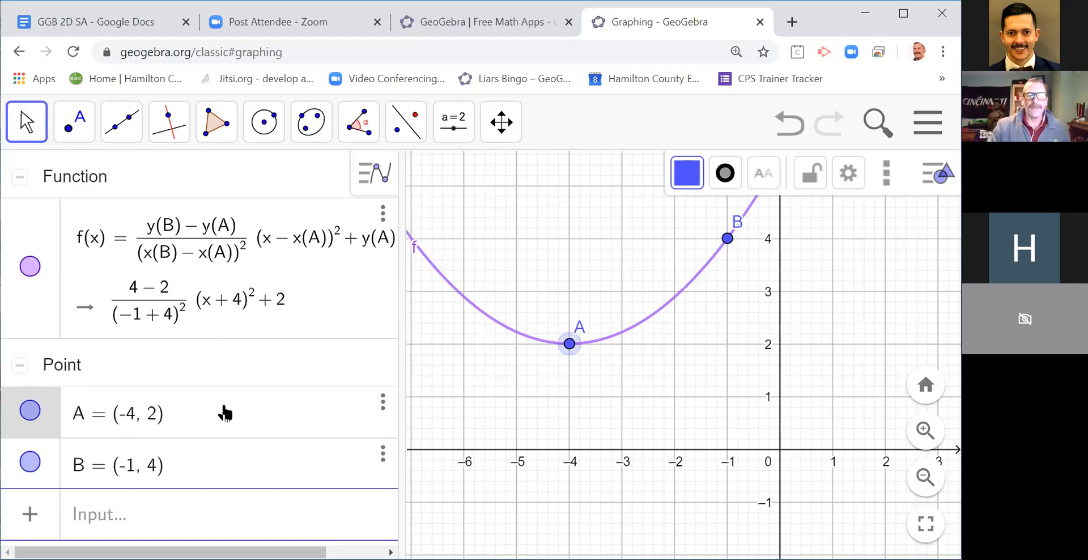
Step: Create a simplified version of the parabola's function by entering simplify(f)
{"action": "left_click", "coordinate": [138, 516]}
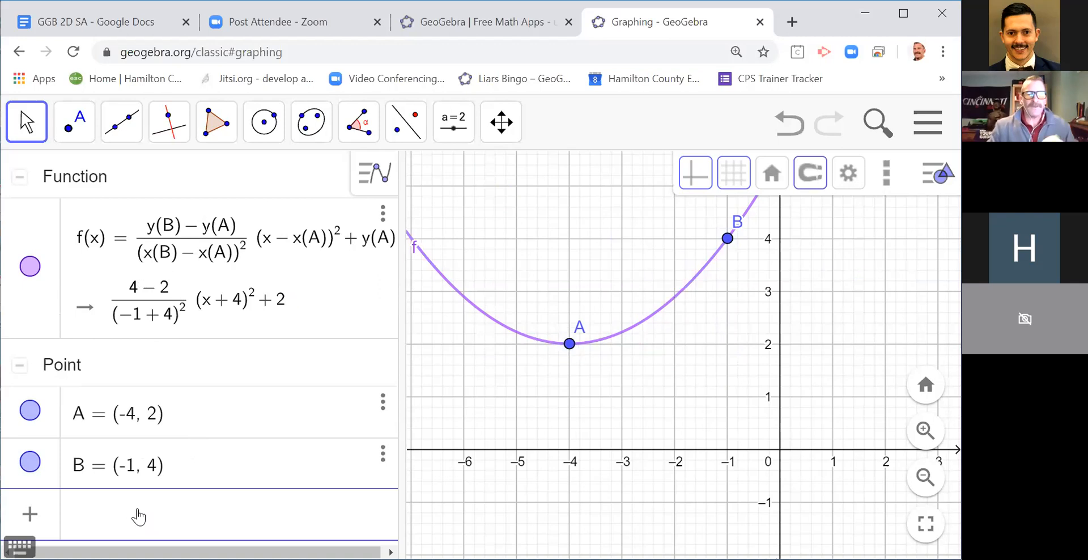
{"action": "type", "text": "sim"}
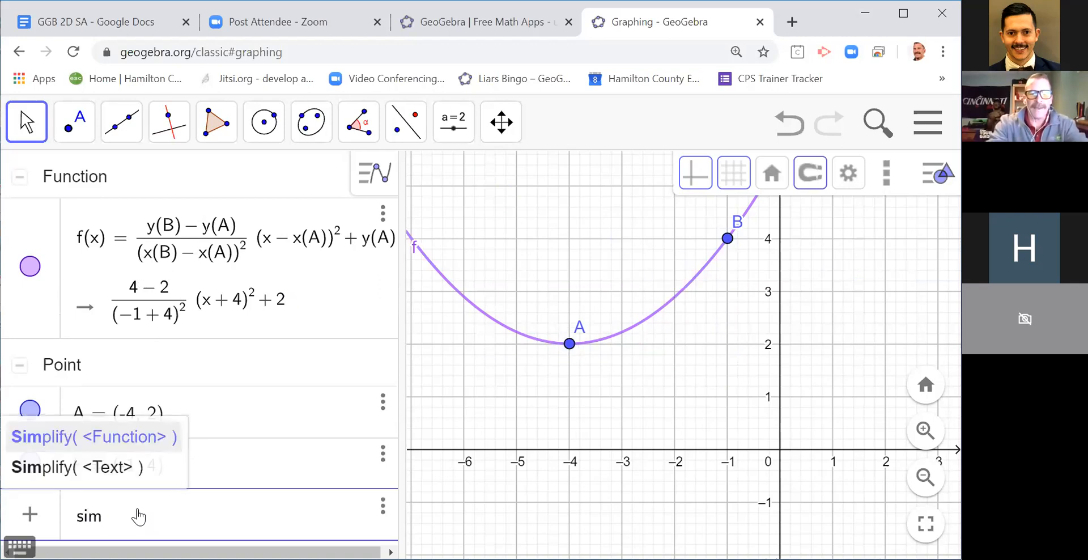
{"action": "type", "text": "plify("}
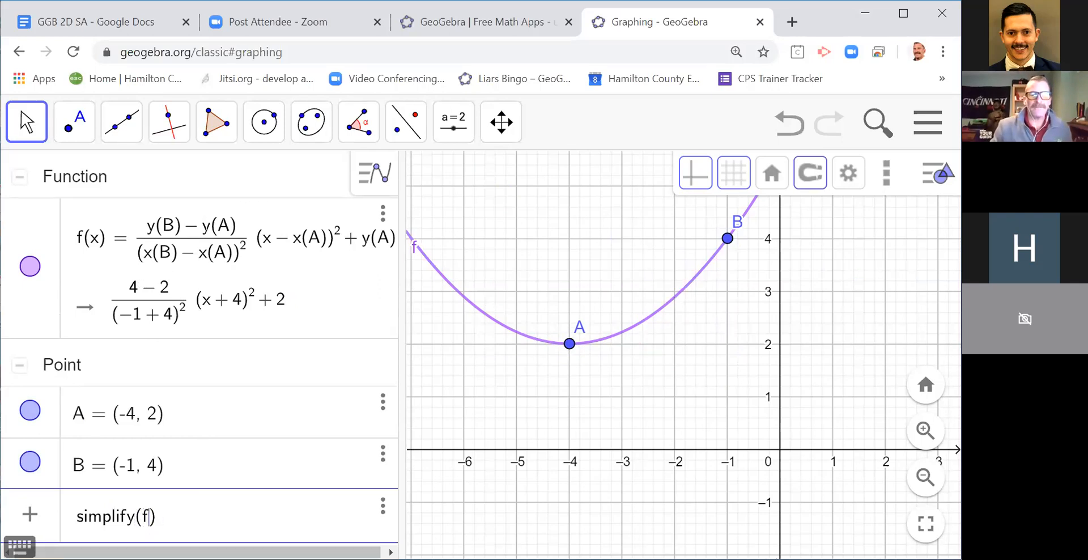
{"action": "type", "text": "f"}
{"action": "key", "text": "Return"}
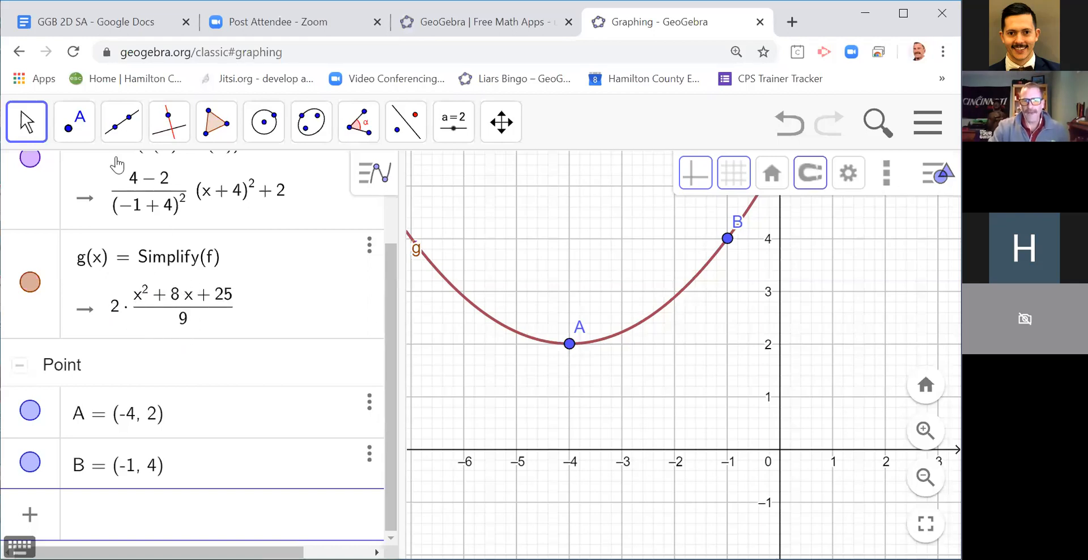
Step: With the Pen tool, sketch a vertical leg below B labelled 2 and a horizontal leg from A labelled 3
{"action": "left_click", "coordinate": [34, 136]}
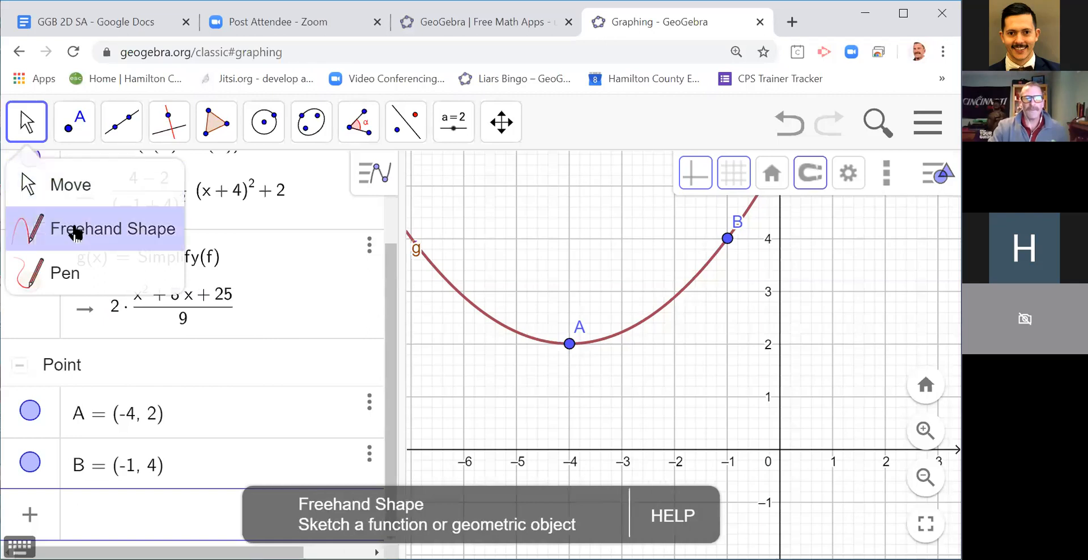
{"action": "left_click", "coordinate": [136, 275]}
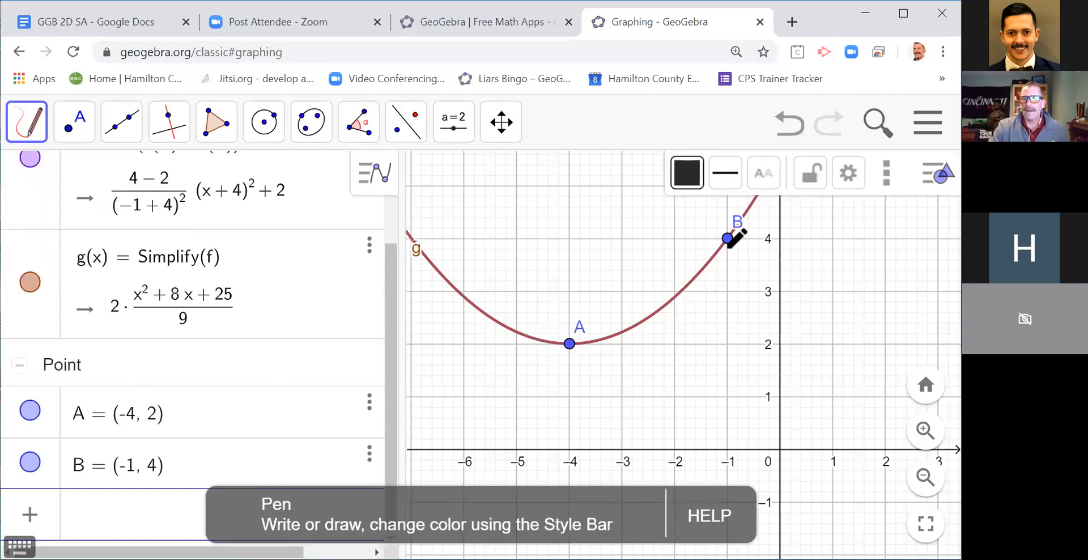
{"action": "left_click_drag", "start_coordinate": [725, 251], "coordinate": [730, 353]}
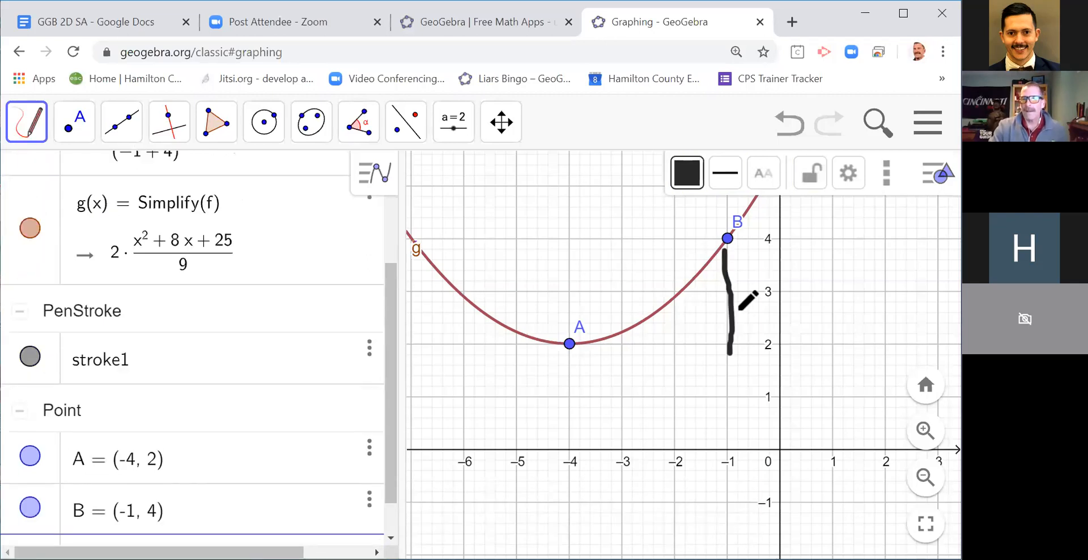
{"action": "left_click_drag", "start_coordinate": [732, 306], "coordinate": [759, 311]}
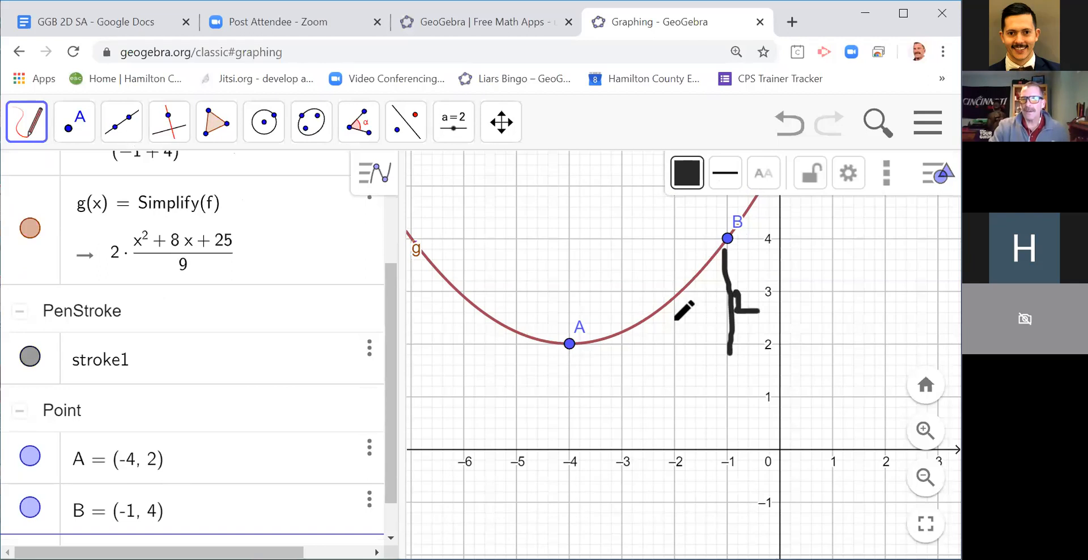
{"action": "left_click_drag", "start_coordinate": [569, 346], "coordinate": [738, 341]}
{"action": "mouse_move", "coordinate": [639, 372]}
{"action": "left_mouse_down"}
{"action": "mouse_move", "coordinate": [652, 365]}
{"action": "mouse_move", "coordinate": [647, 401]}
{"action": "left_mouse_up"}
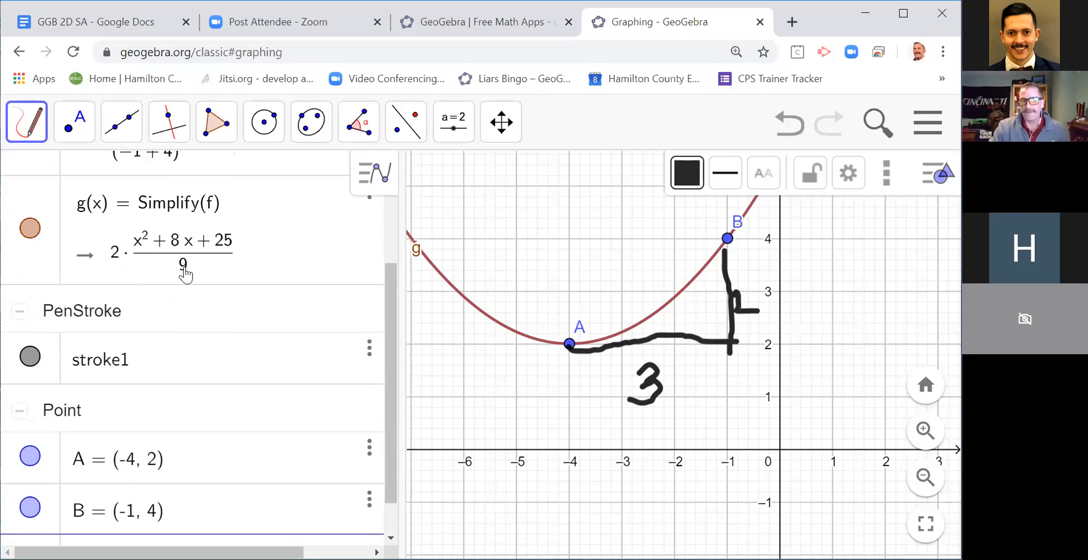
Step: Return to the Move tool and delete the handwritten pen stroke between A and B
{"action": "left_click", "coordinate": [26, 107]}
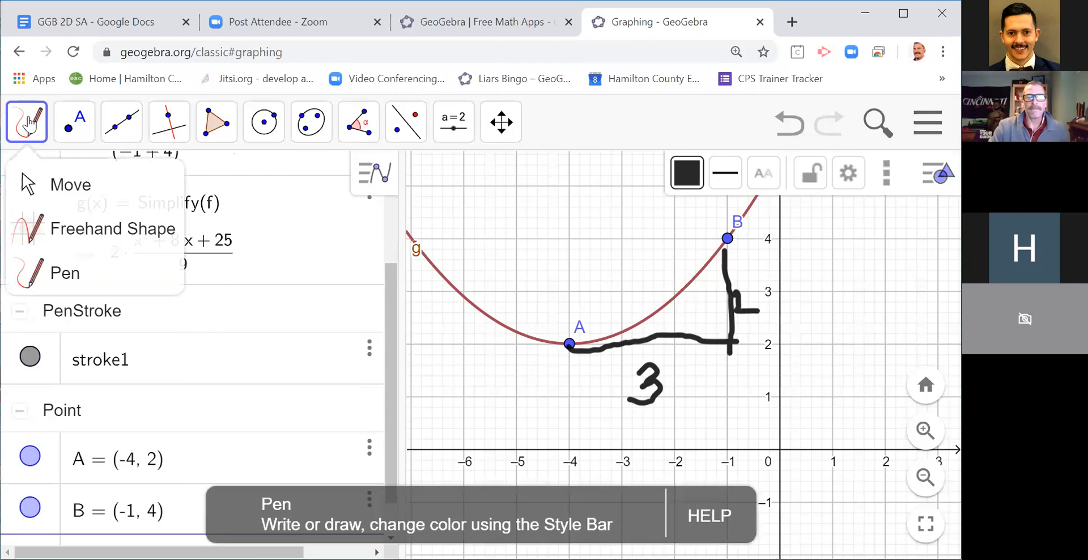
{"action": "left_click", "coordinate": [56, 182]}
{"action": "left_click", "coordinate": [720, 345]}
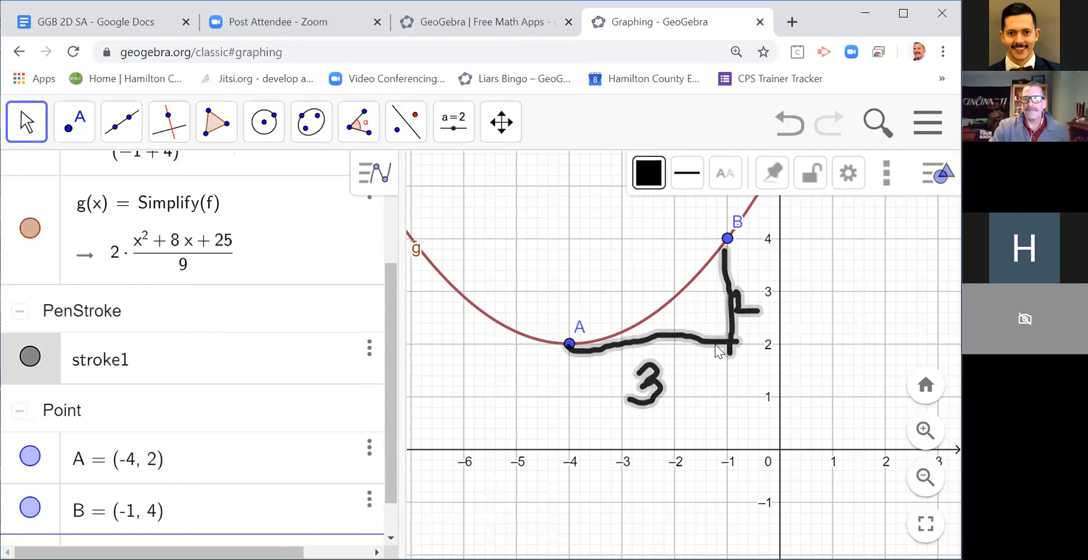
{"action": "key", "text": "Delete"}
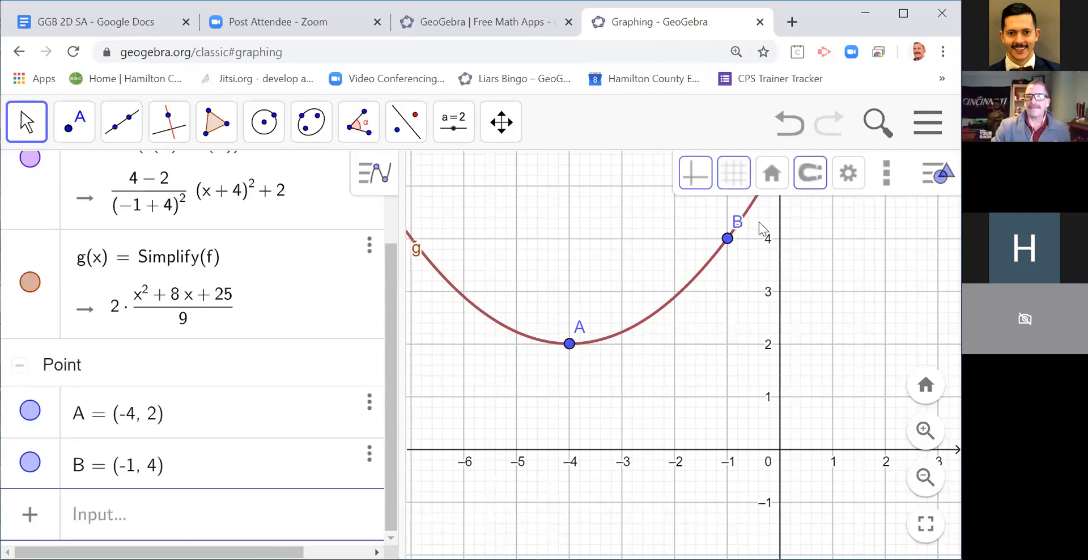
Step: Move A and B through several grid positions, ending with A at (-3, 2) and B at (-1, 0)
{"action": "left_click_drag", "start_coordinate": [728, 244], "coordinate": [731, 291]}
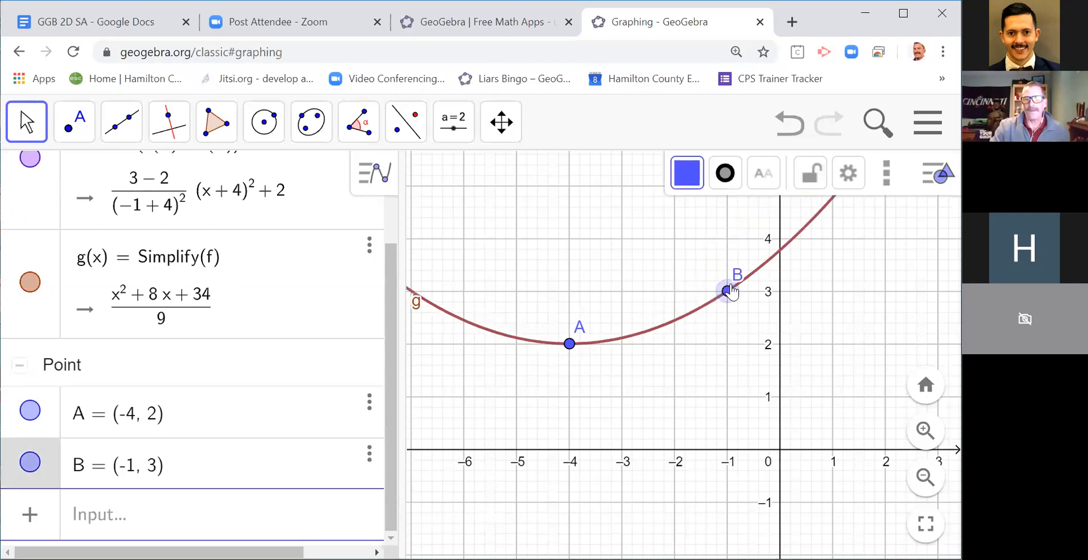
{"action": "left_click_drag", "start_coordinate": [571, 344], "coordinate": [605, 450]}
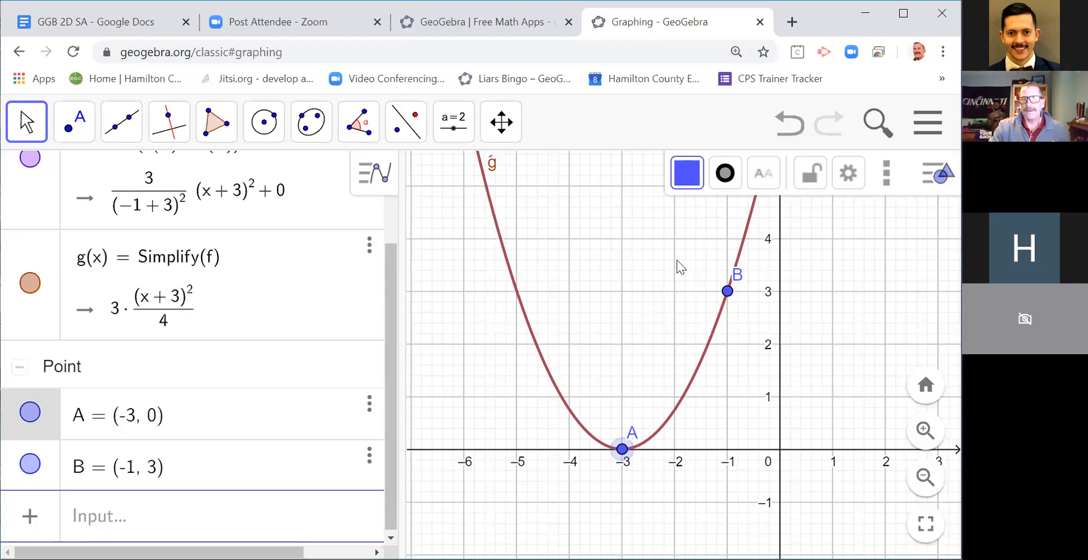
{"action": "left_click_drag", "start_coordinate": [726, 287], "coordinate": [727, 449]}
{"action": "left_click_drag", "start_coordinate": [621, 453], "coordinate": [623, 344]}
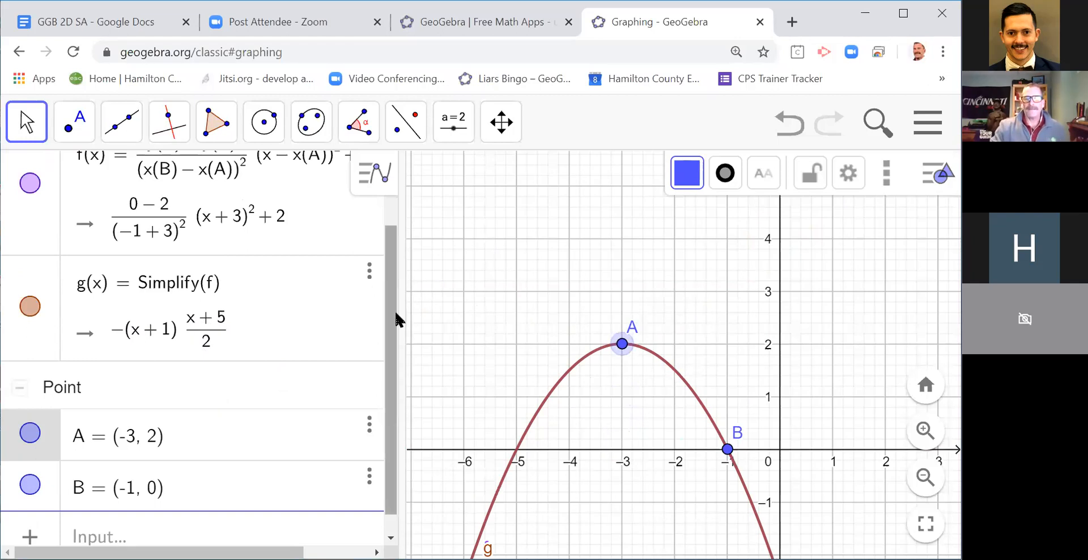
{"action": "scroll", "coordinate": [395, 267], "scroll_direction": "up", "scroll_amount": 2}
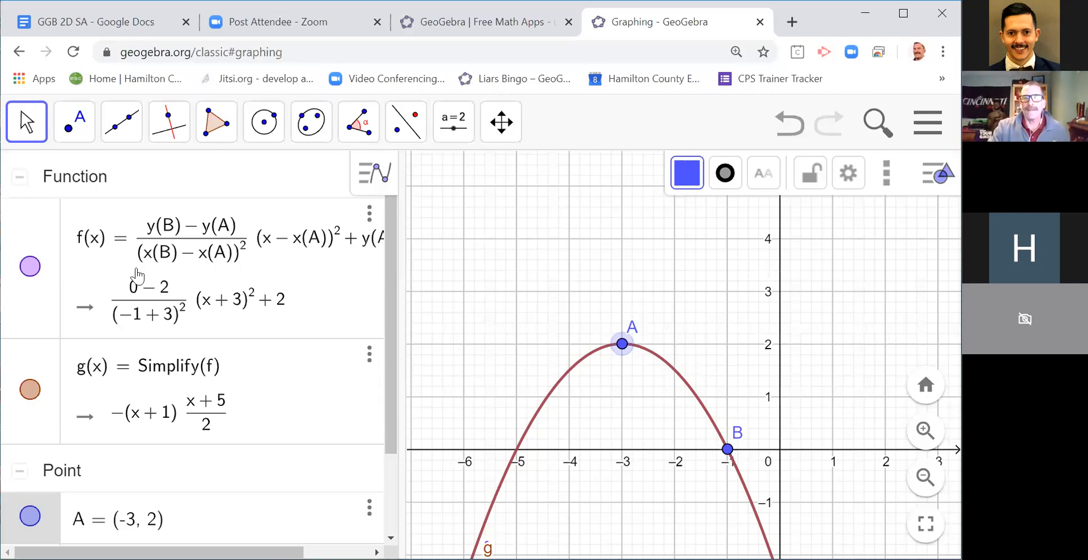
Step: Check the agenda in the GGB 2D SA document and open a new GeoGebra Classic page from the GeoGebra website
{"action": "key", "text": "ctrl+1"}
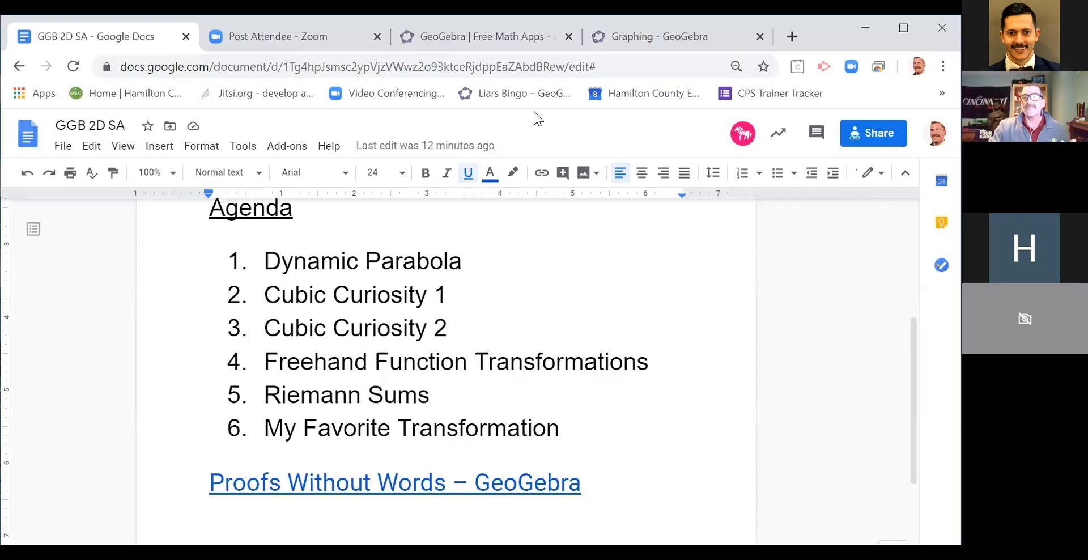
{"action": "left_click", "coordinate": [529, 43]}
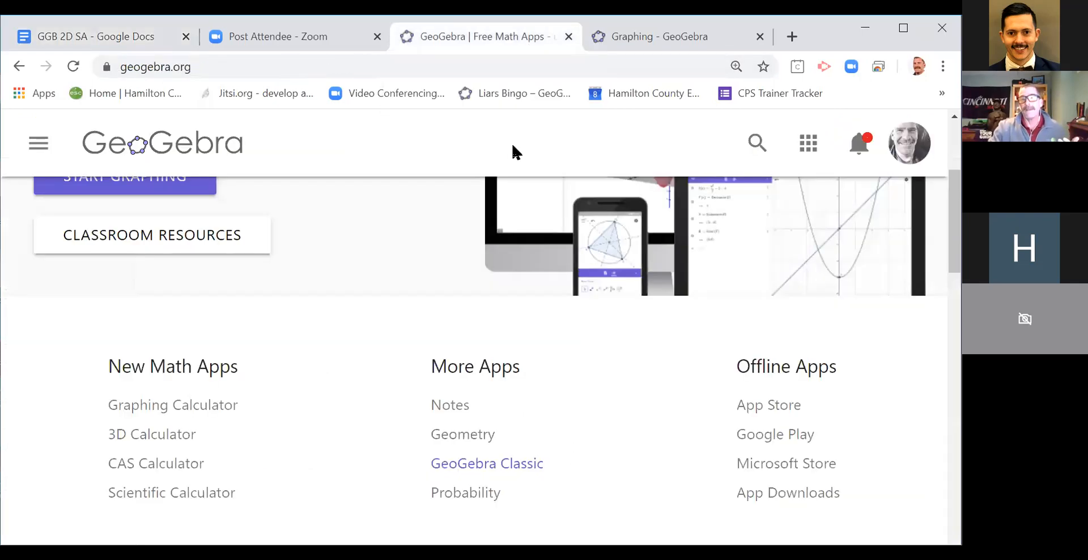
{"action": "left_click", "coordinate": [478, 464]}
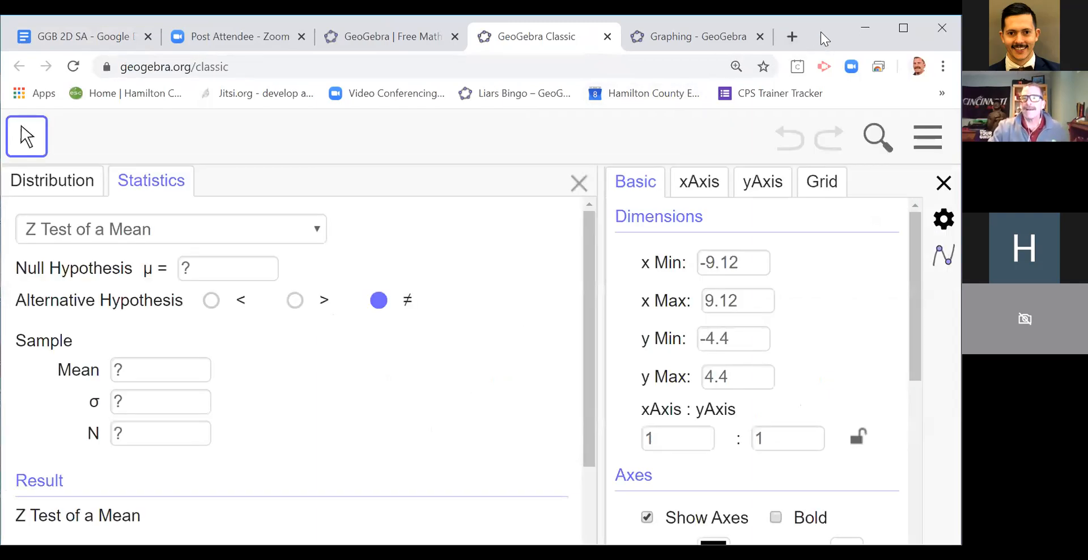
Step: Close the settings pane on the new page and switch to the Graphing perspective
{"action": "left_click", "coordinate": [943, 182]}
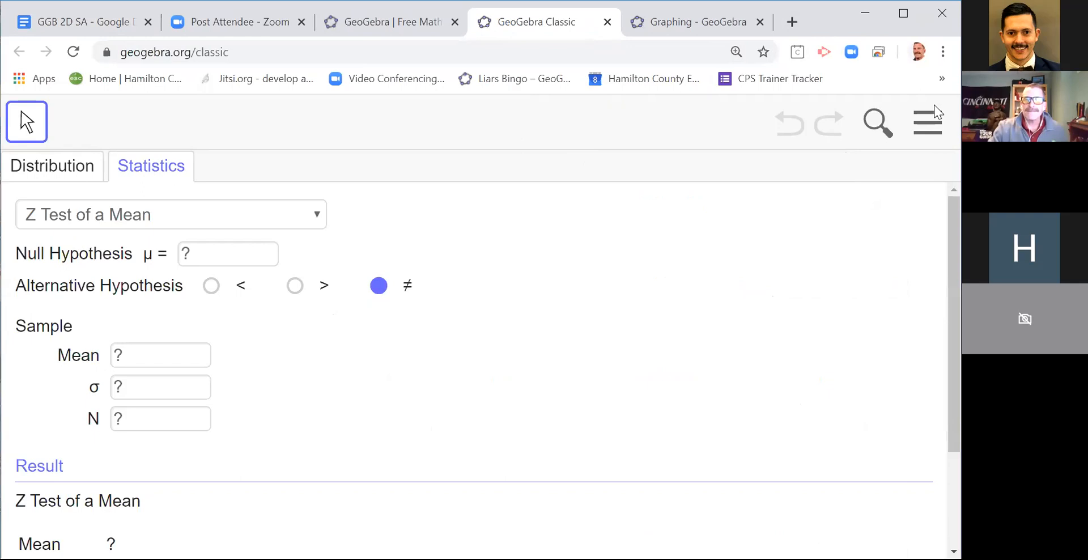
{"action": "left_click", "coordinate": [929, 122]}
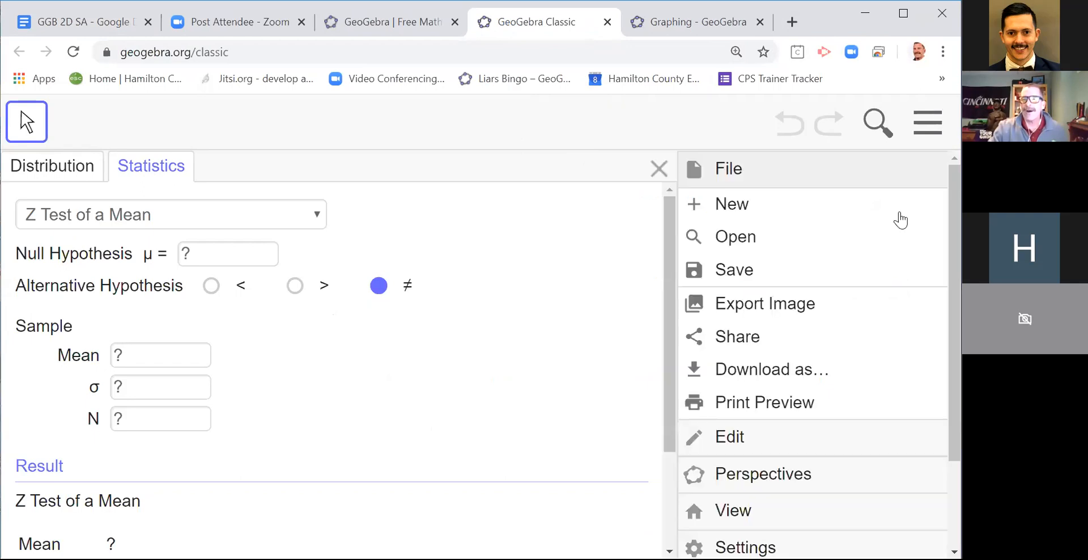
{"action": "left_click", "coordinate": [767, 477]}
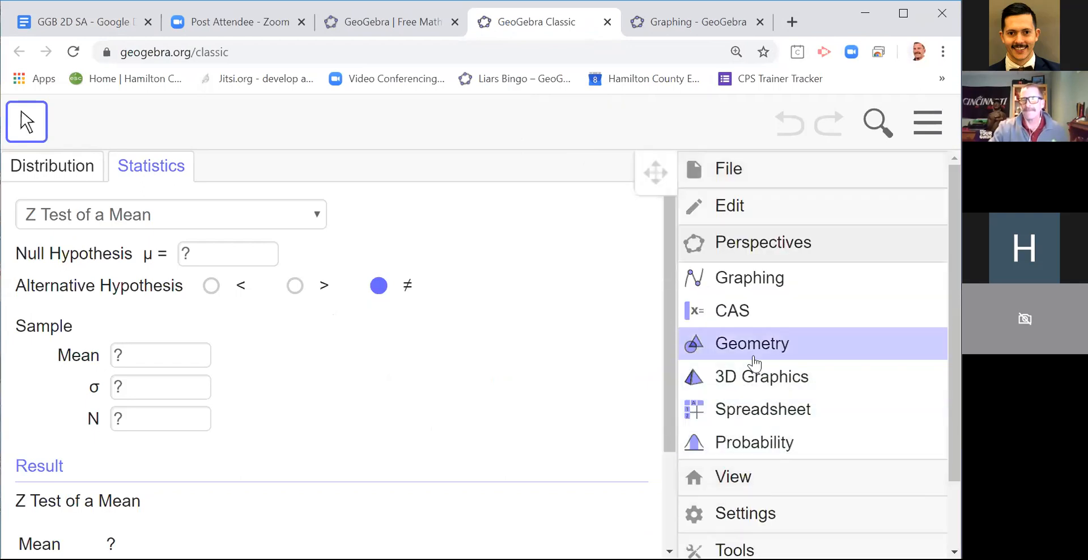
{"action": "left_click", "coordinate": [724, 283]}
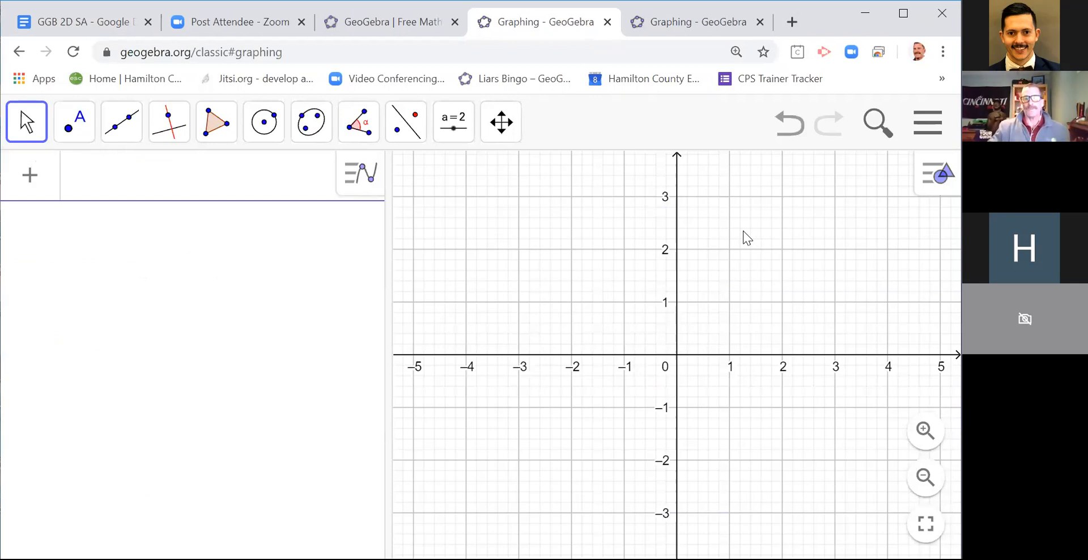
Step: Place three points A, B and C on the x-axis at about -1.51, 0.37 and 2.37, and return to the Move tool
{"action": "left_click", "coordinate": [73, 135]}
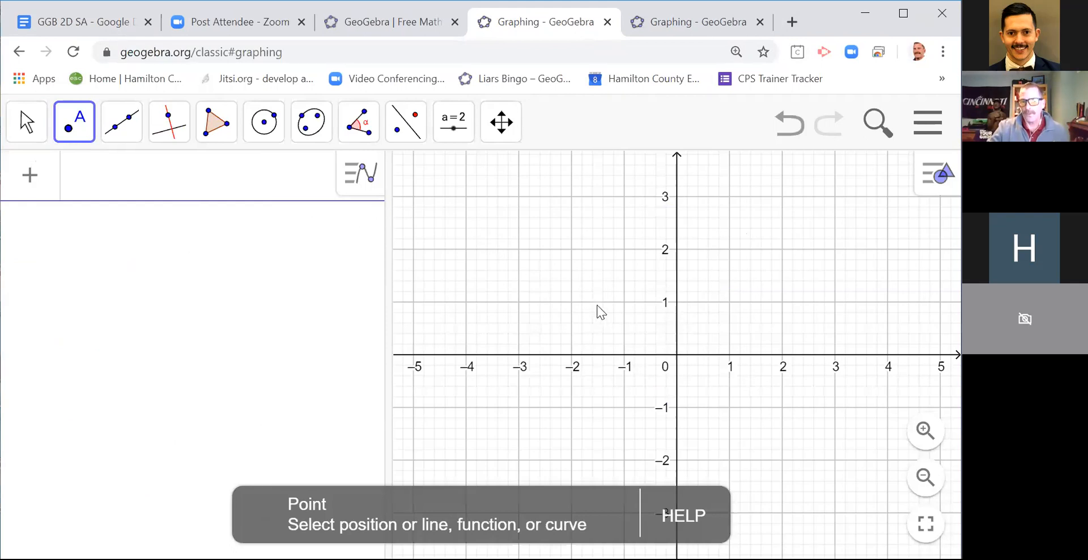
{"action": "left_click", "coordinate": [597, 355]}
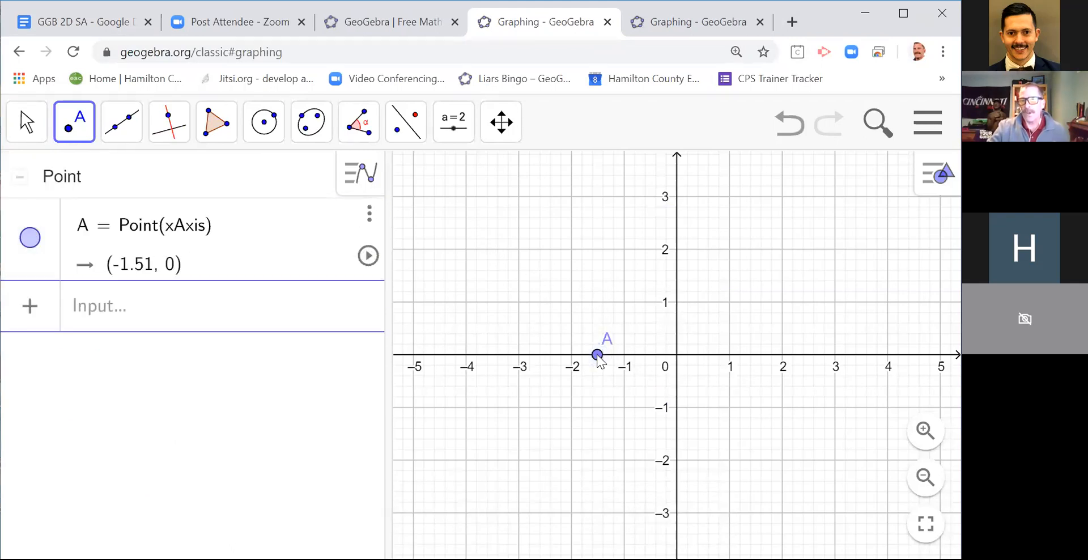
{"action": "left_click", "coordinate": [697, 355]}
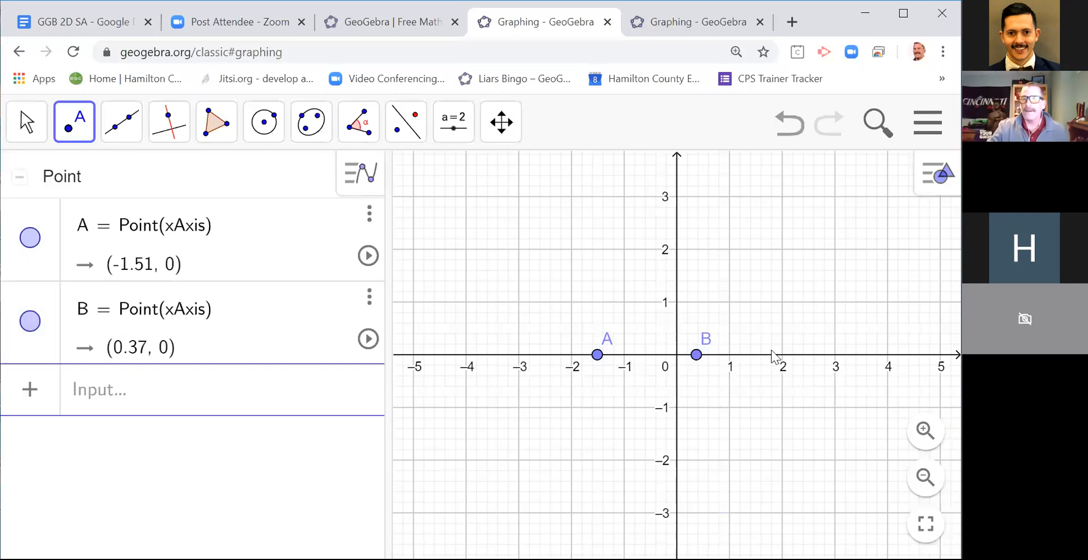
{"action": "left_click", "coordinate": [801, 356]}
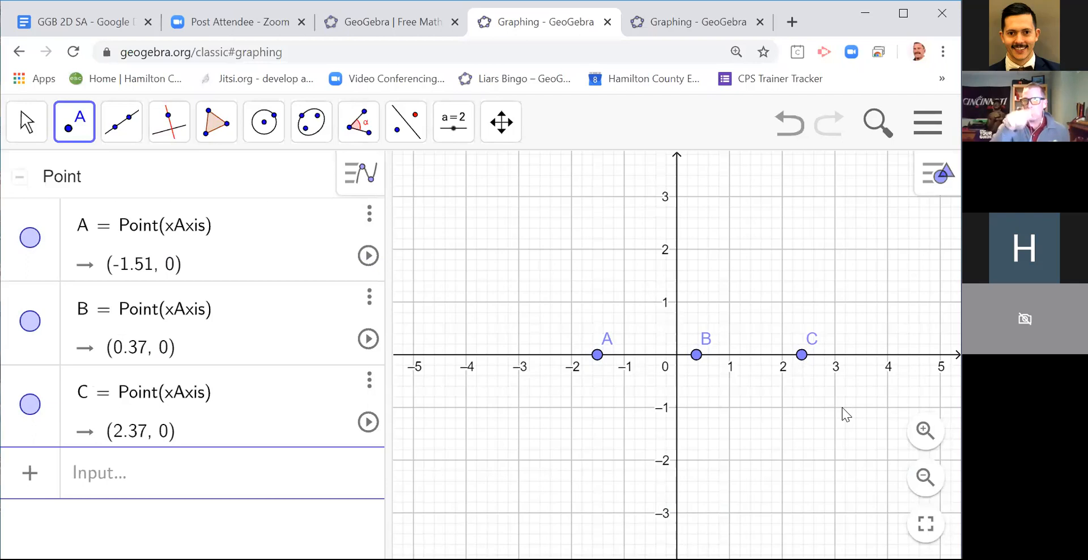
{"action": "left_click", "coordinate": [26, 122]}
Step: Enter the cubic function (x - x(A))(x - x(B))(x - x(C)) so that its roots follow points A, B and C
{"action": "left_click", "coordinate": [105, 479]}
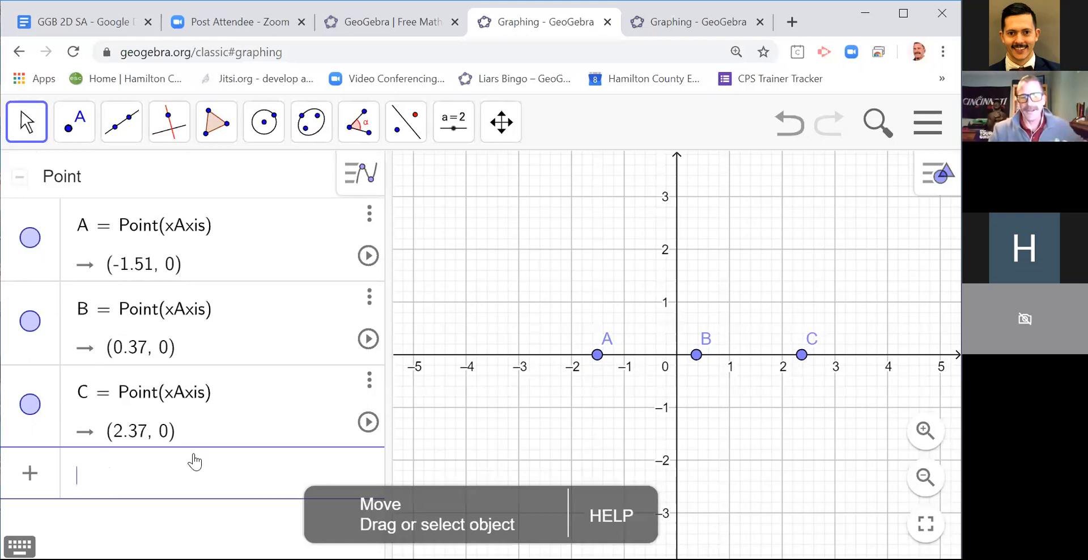
{"action": "type", "text": "(x - "}
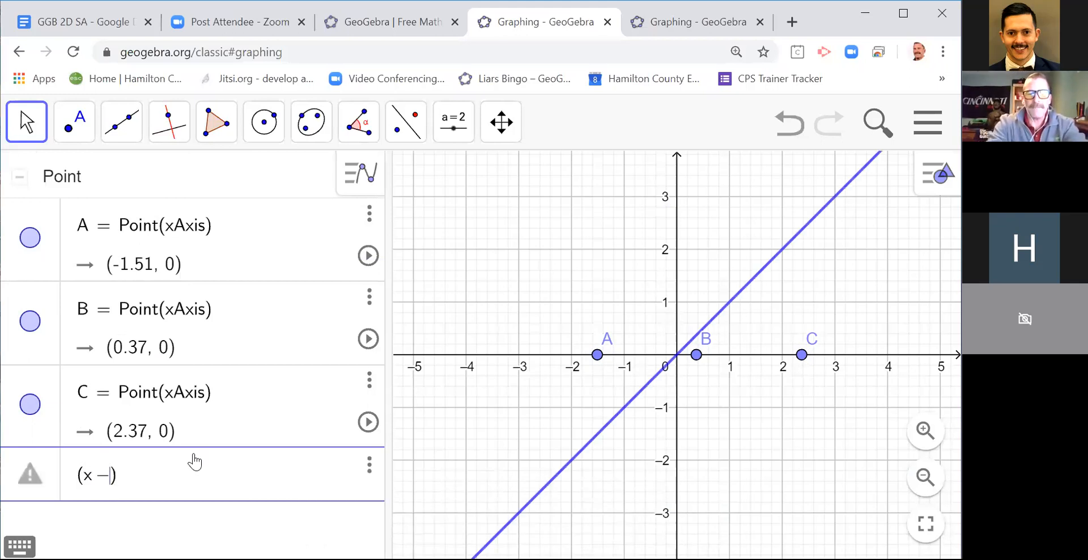
{"action": "type", "text": "x(A))"}
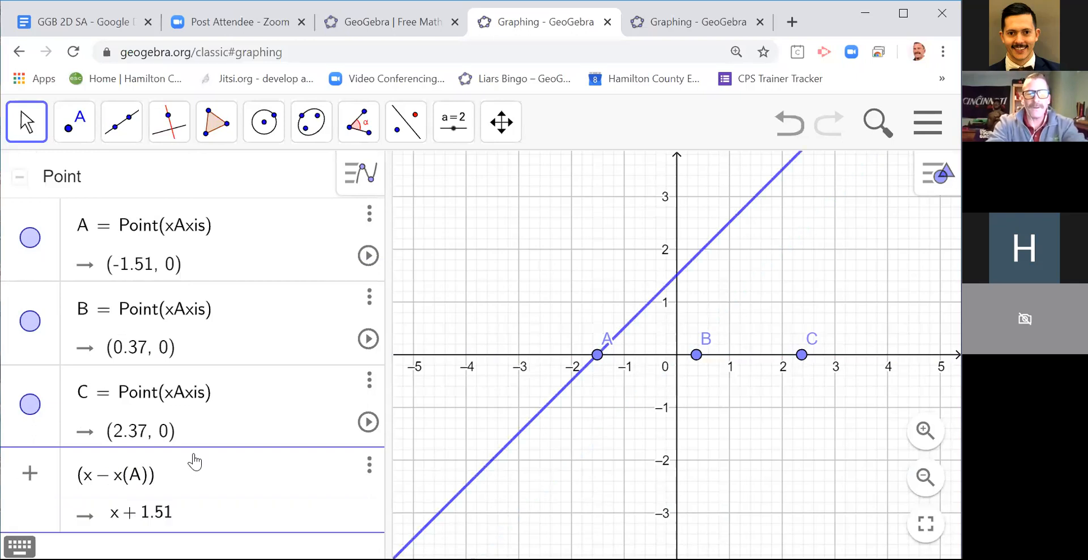
{"action": "type", "text": "("}
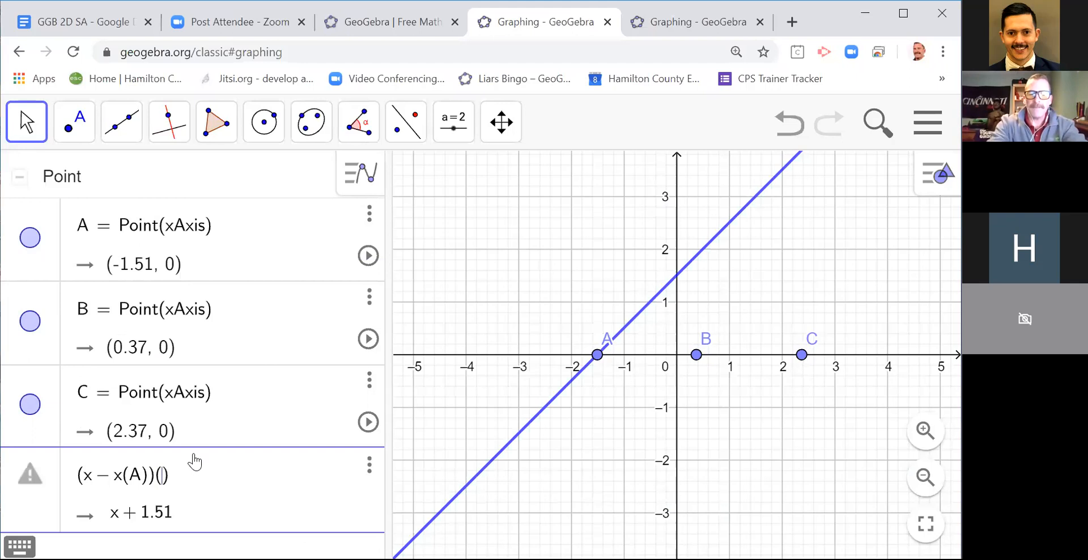
{"action": "type", "text": "x - "}
{"action": "type", "text": "x − x"}
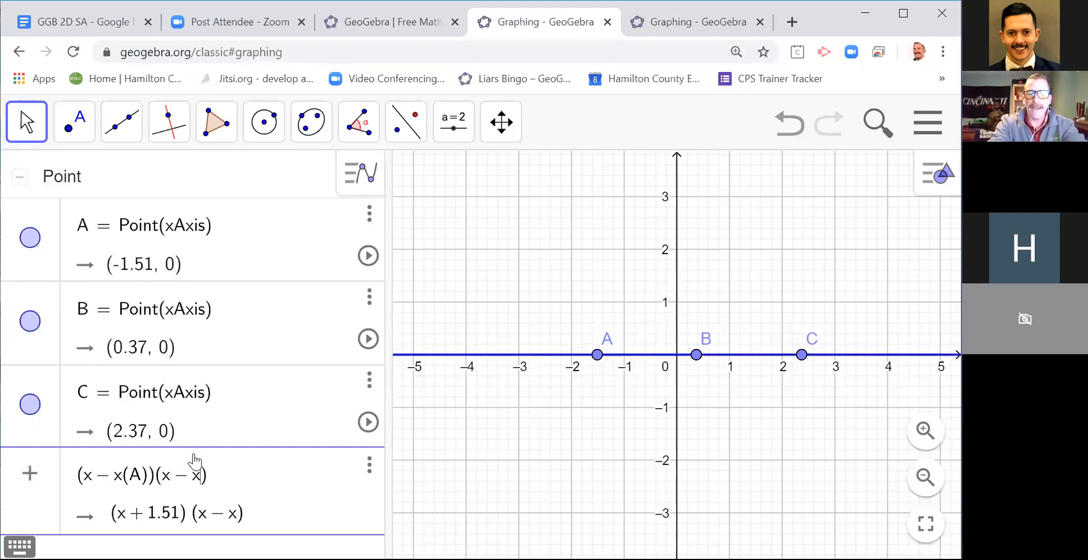
{"action": "type", "text": "(B))"}
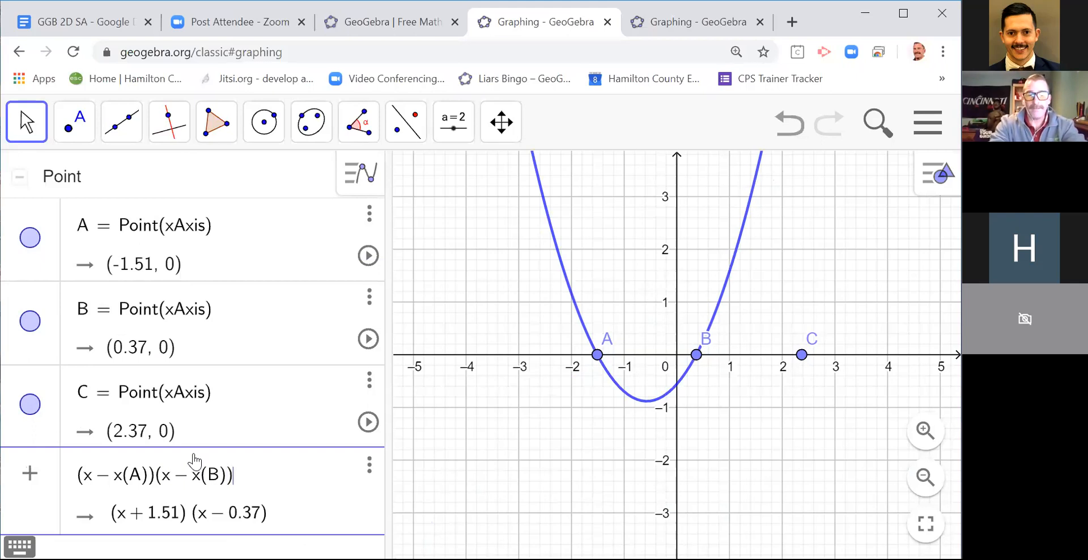
{"action": "type", "text": "(x - x"}
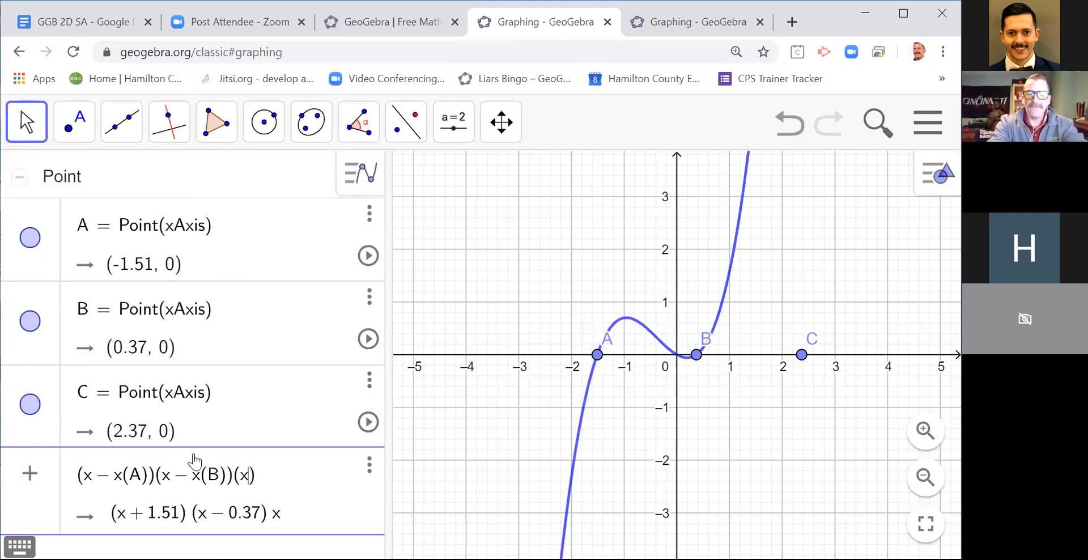
{"action": "type", "text": "(C"}
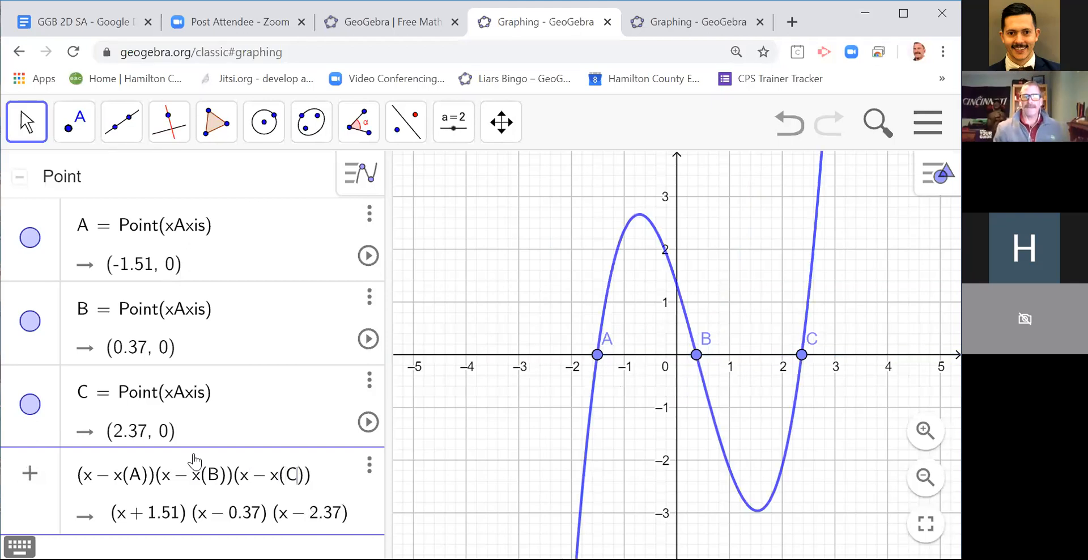
{"action": "key", "text": "Return"}
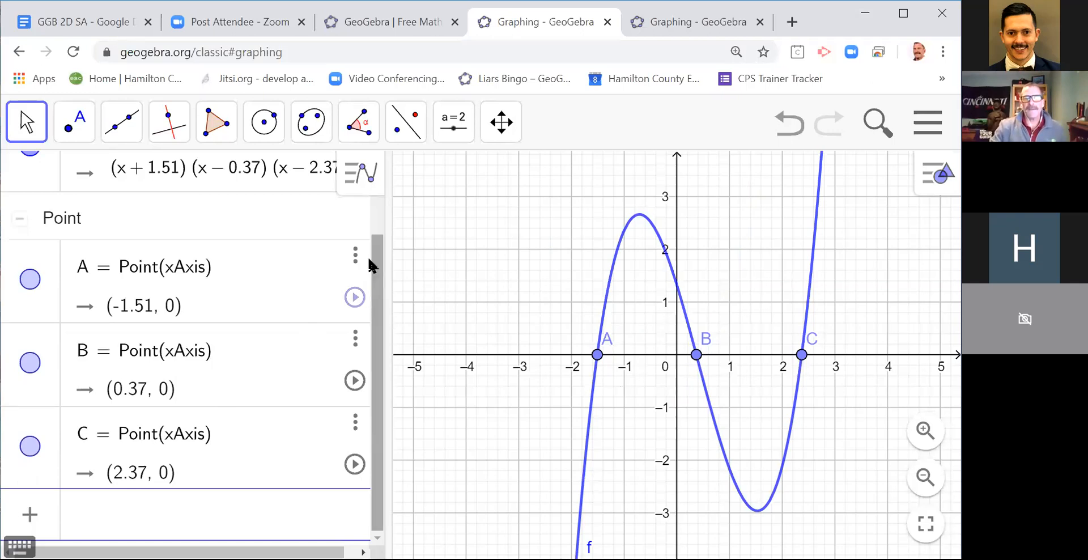
Step: Move the cubic's roots along the x-axis, with A at about -1.17, B at about 0.61 and C at about 2.23
{"action": "scroll", "coordinate": [369, 266], "scroll_direction": "up", "scroll_amount": 3}
{"action": "left_click_drag", "start_coordinate": [597, 355], "coordinate": [611, 373]}
{"action": "mouse_move", "coordinate": [697, 356]}
{"action": "left_mouse_down"}
{"action": "mouse_move", "coordinate": [731, 353]}
{"action": "mouse_move", "coordinate": [688, 367]}
{"action": "mouse_move", "coordinate": [718, 356]}
{"action": "left_mouse_up"}
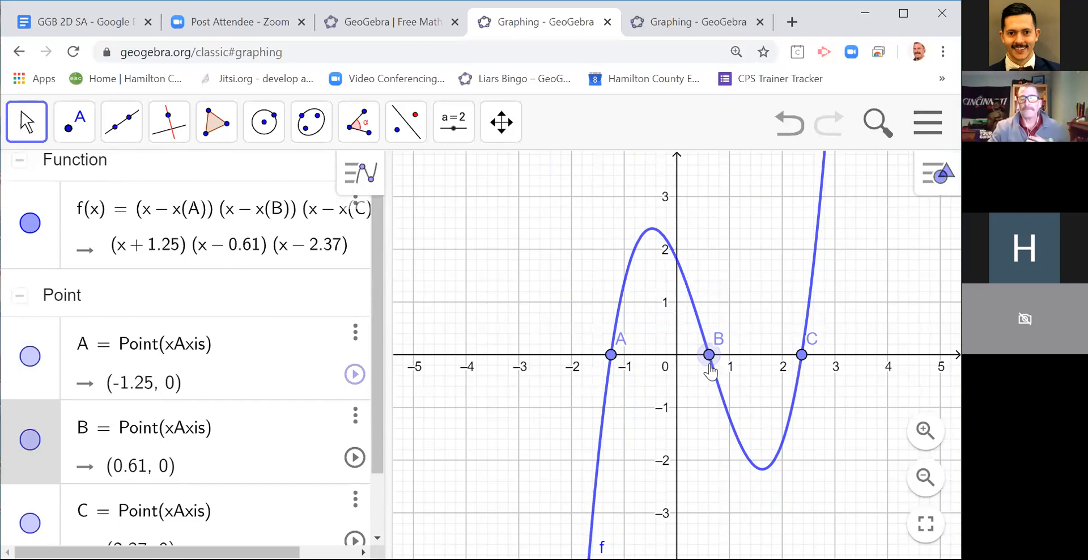
{"action": "mouse_move", "coordinate": [801, 355]}
{"action": "left_mouse_down"}
{"action": "mouse_move", "coordinate": [834, 363]}
{"action": "mouse_move", "coordinate": [794, 358]}
{"action": "left_mouse_up"}
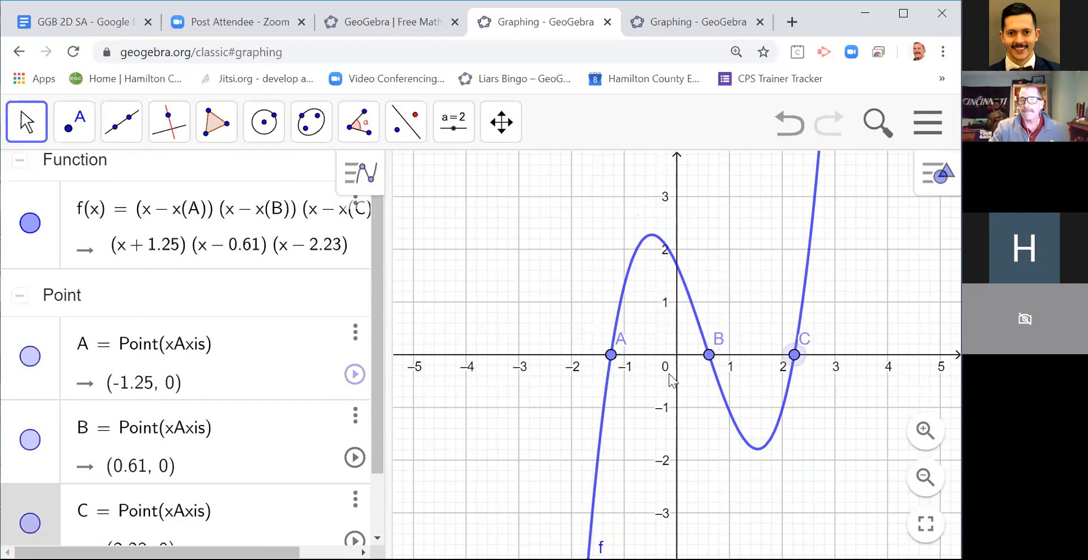
{"action": "left_click_drag", "start_coordinate": [611, 355], "coordinate": [615, 355]}
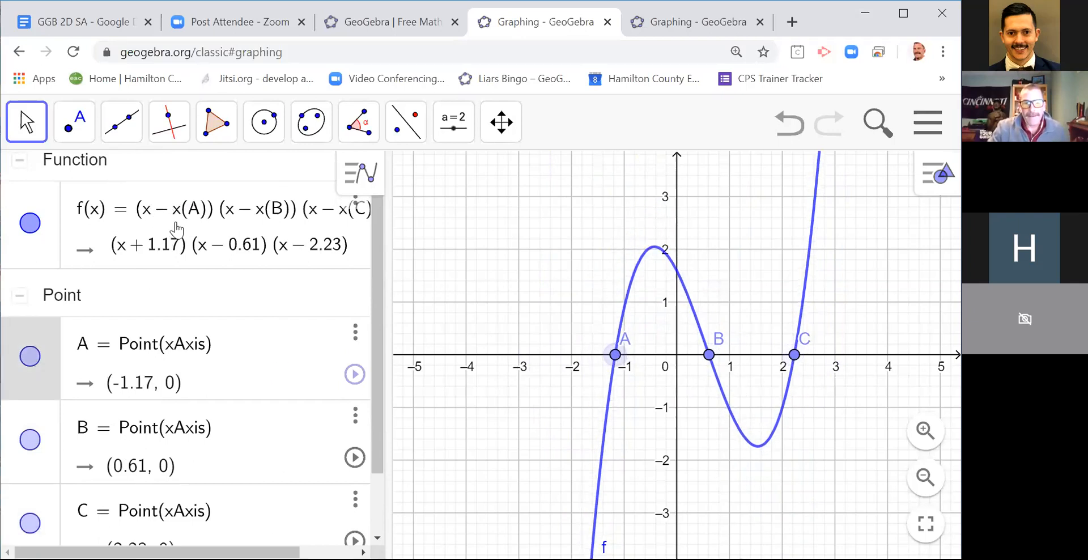
Step: Construct the midpoint of A and B with the Midpoint or Center tool
{"action": "key", "text": "ctrl+plus"}
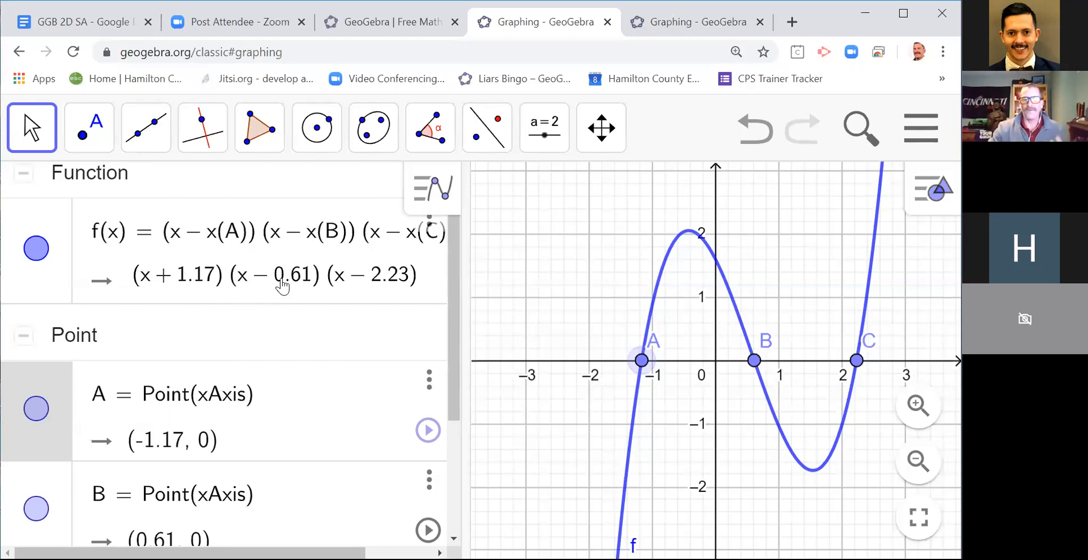
{"action": "key", "text": "ctrl+minus"}
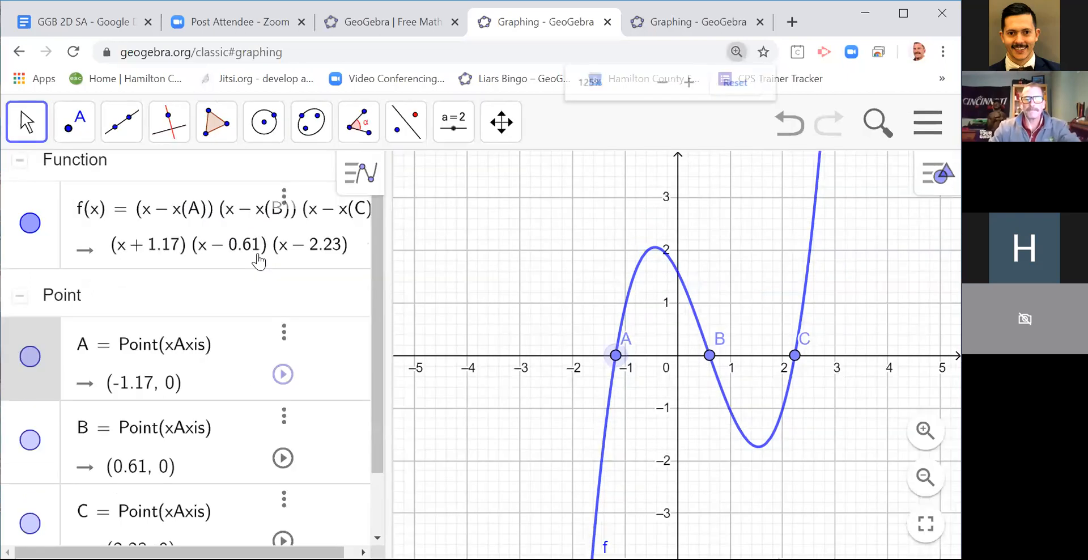
{"action": "key", "text": "ctrl+minus"}
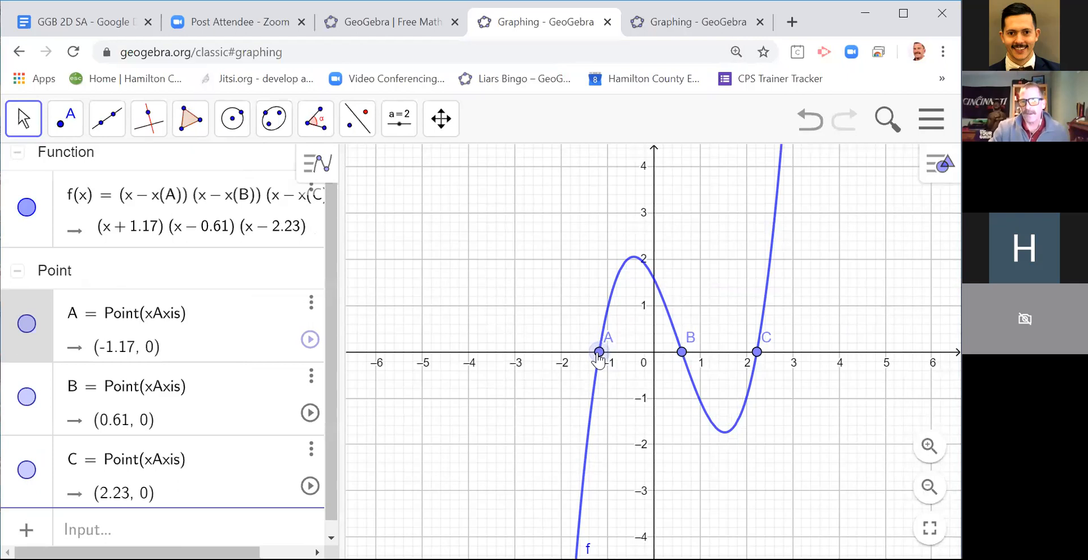
{"action": "left_click", "coordinate": [76, 136]}
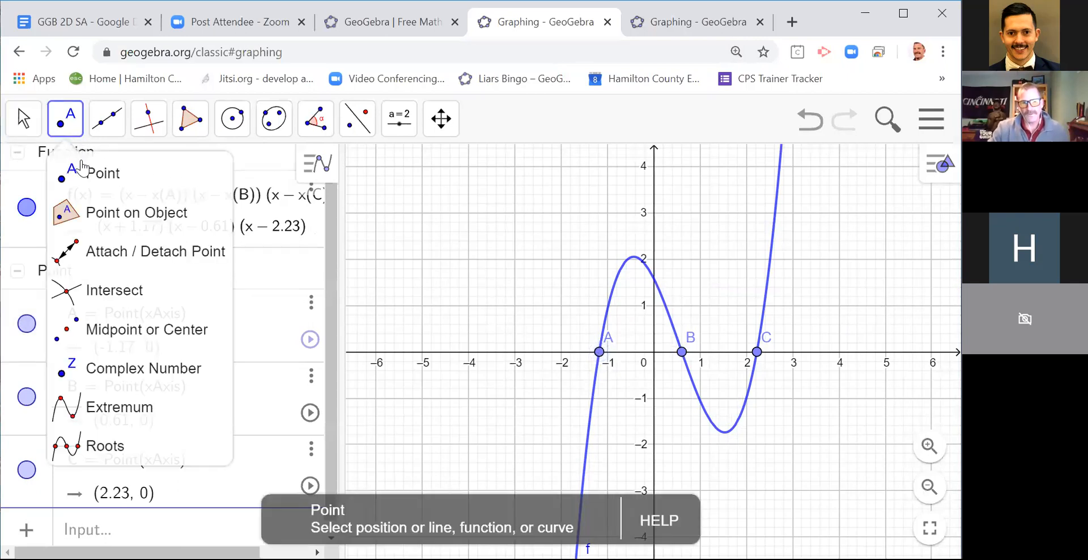
{"action": "left_click", "coordinate": [145, 337]}
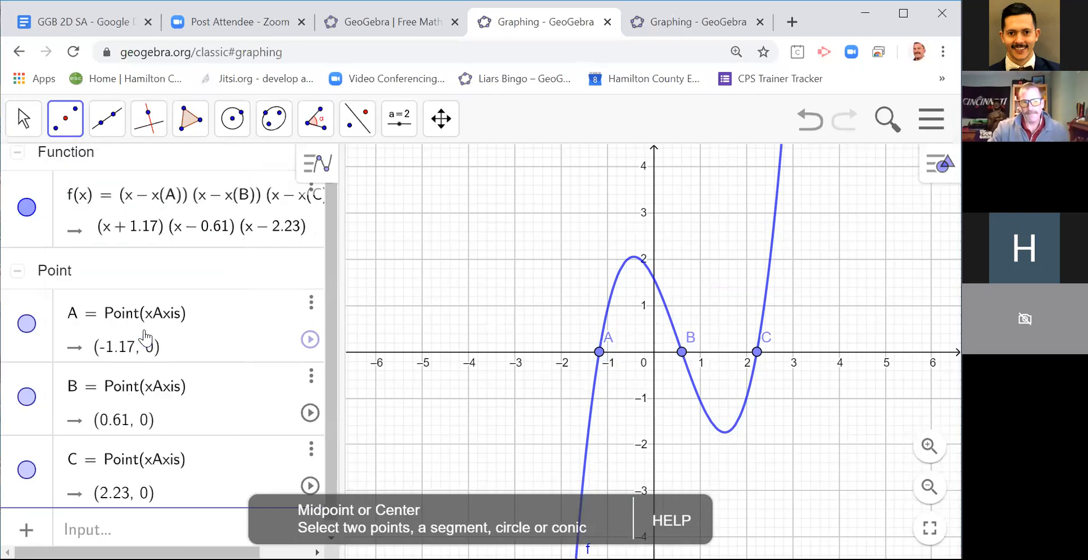
{"action": "left_click", "coordinate": [599, 352]}
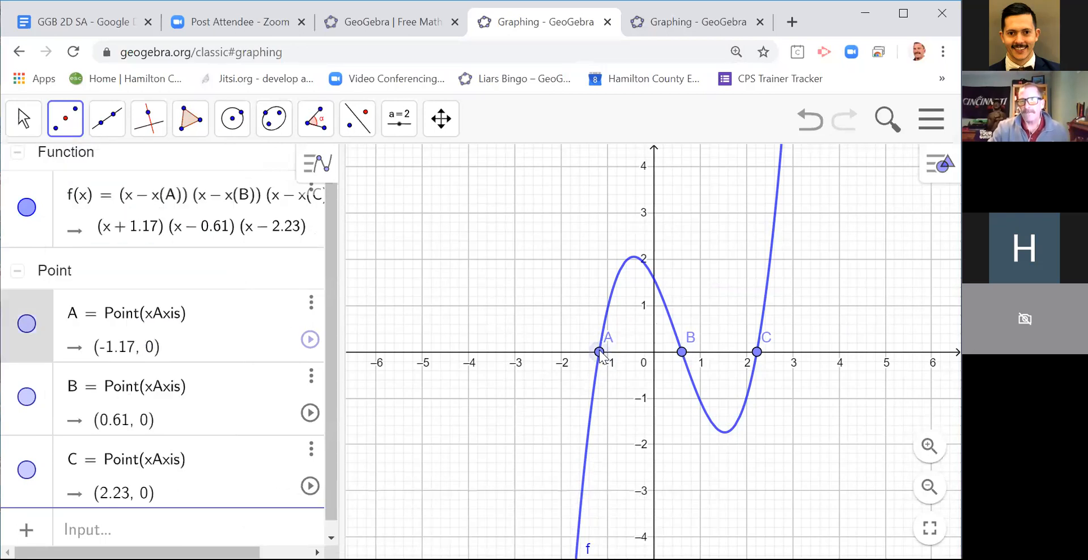
{"action": "left_click", "coordinate": [681, 352]}
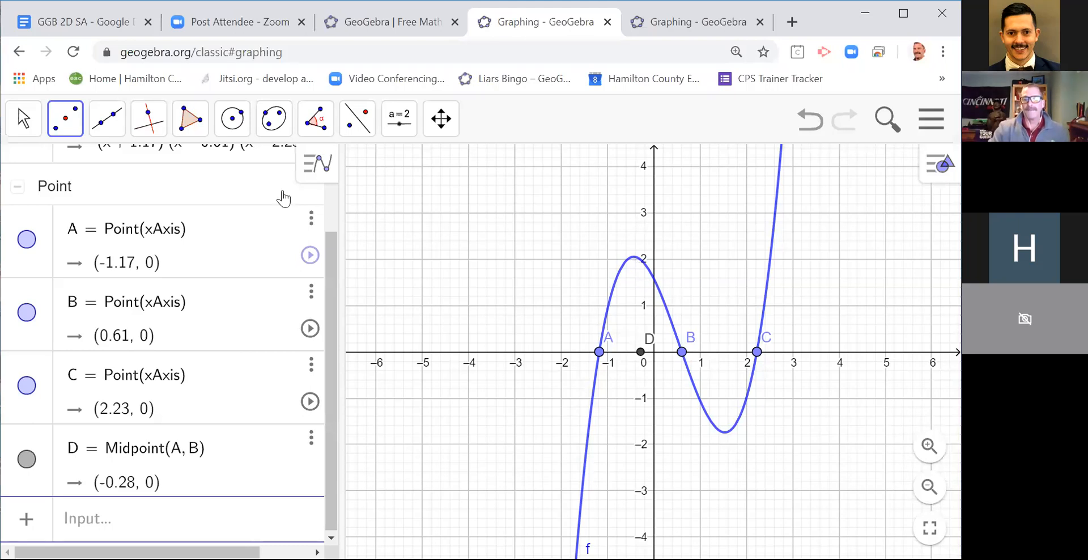
Step: Construct a line perpendicular to the x-axis through the midpoint D
{"action": "left_click", "coordinate": [148, 119]}
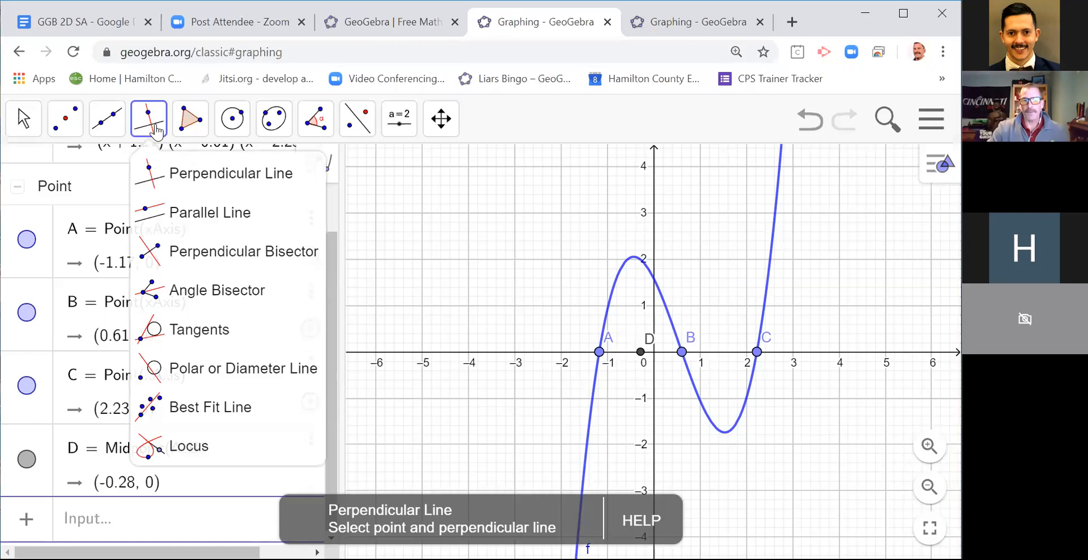
{"action": "left_click", "coordinate": [175, 177]}
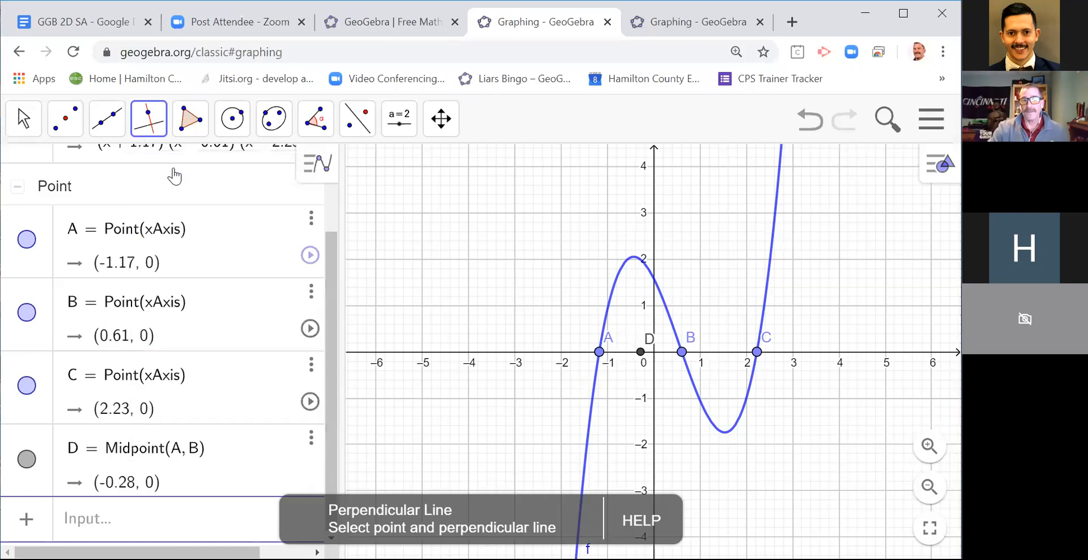
{"action": "left_click", "coordinate": [154, 134]}
{"action": "left_click", "coordinate": [158, 170]}
{"action": "left_click", "coordinate": [534, 352]}
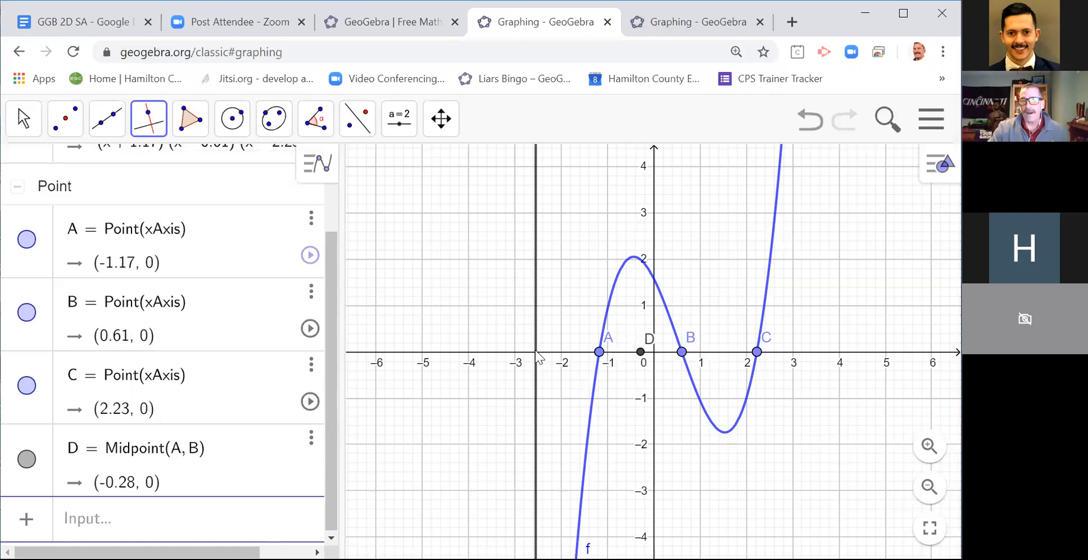
{"action": "left_click", "coordinate": [640, 352]}
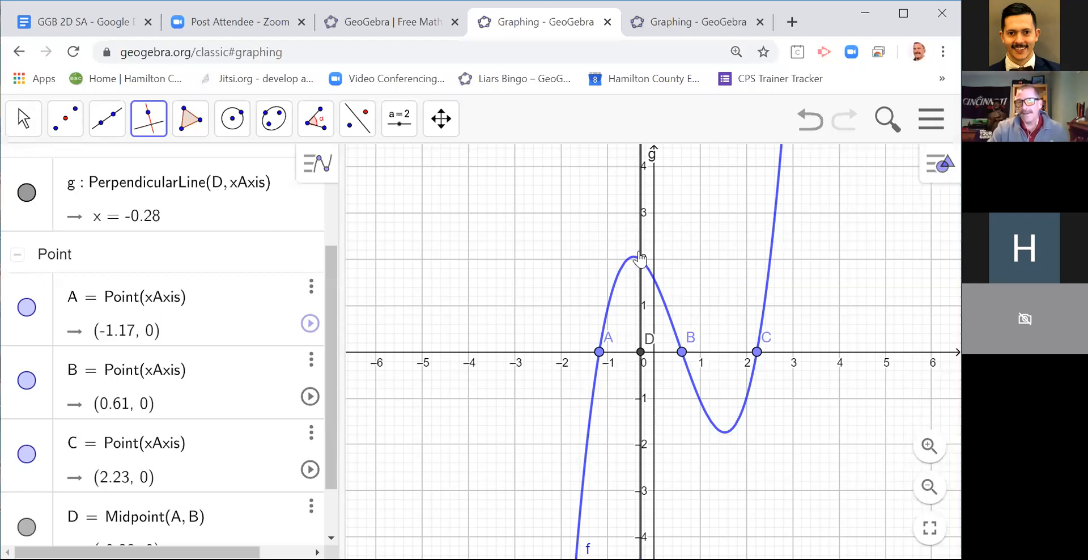
Step: Create the intersection point of the cubic f and the perpendicular line g
{"action": "left_click", "coordinate": [71, 135]}
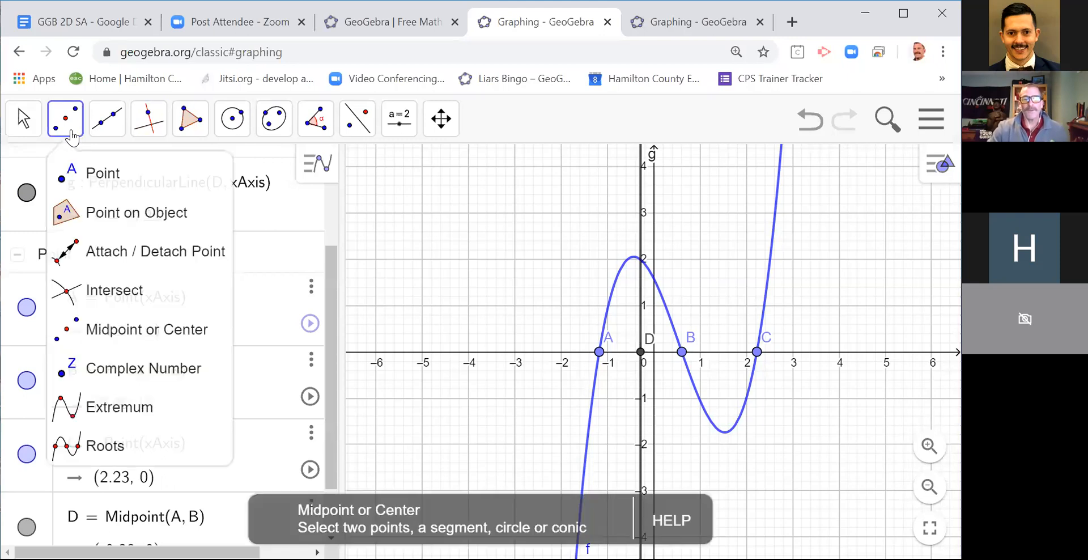
{"action": "left_click", "coordinate": [100, 292]}
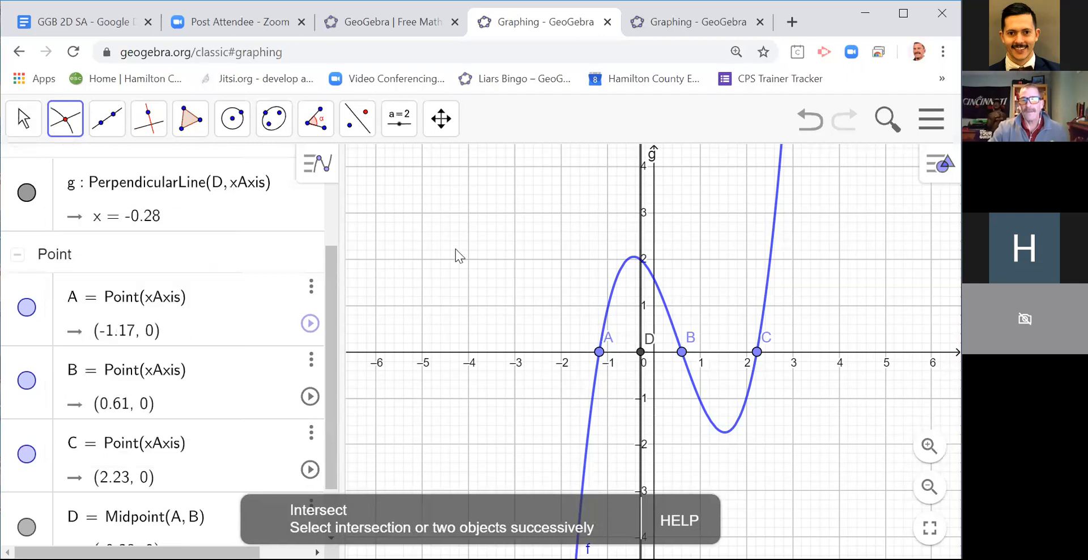
{"action": "left_click", "coordinate": [608, 300]}
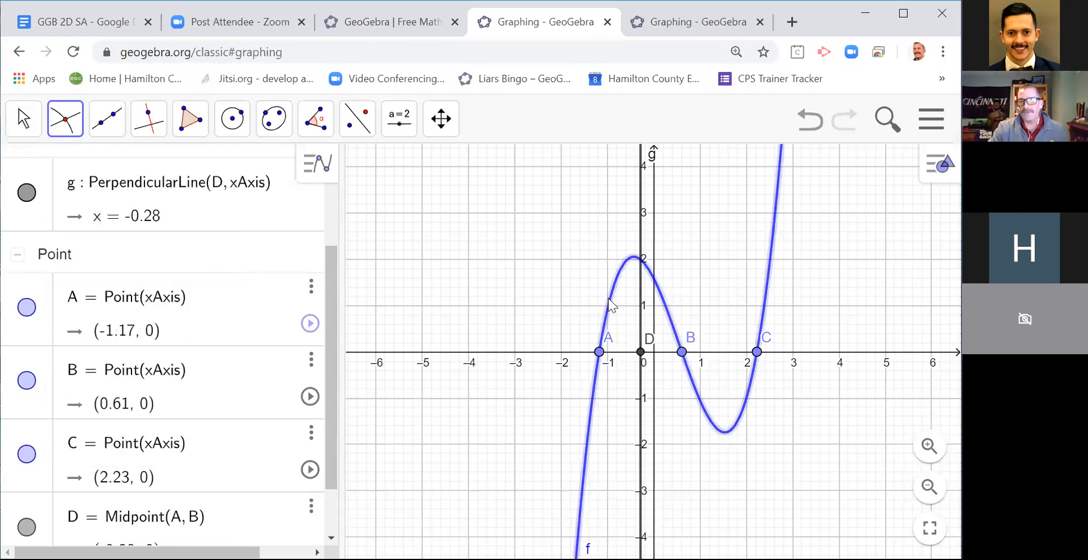
{"action": "left_click", "coordinate": [637, 197]}
Step: With the Move tool, move A along the x-axis past B and C to about 4.58 and back to about -1.74
{"action": "left_click", "coordinate": [33, 119]}
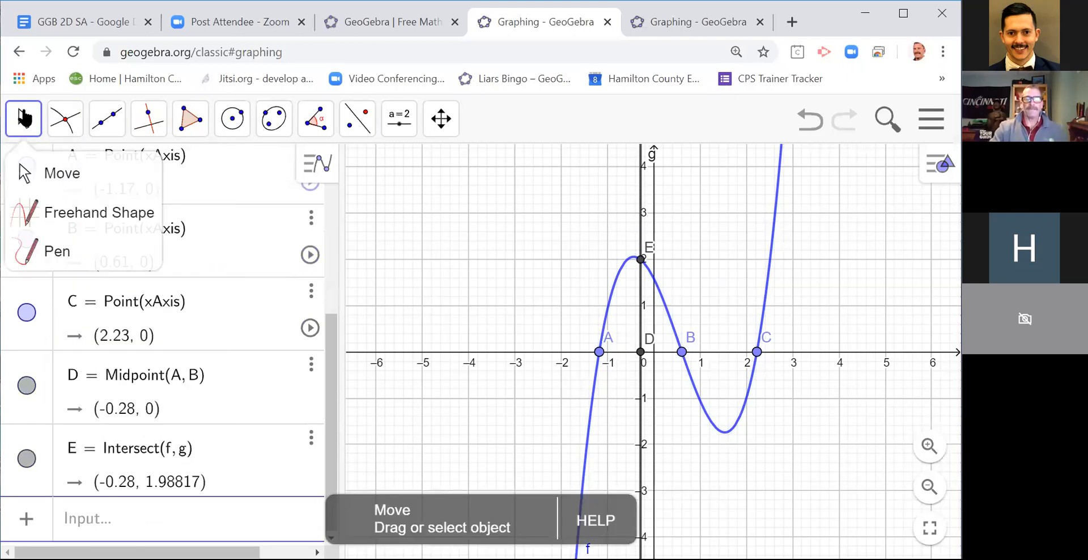
{"action": "left_click", "coordinate": [26, 170]}
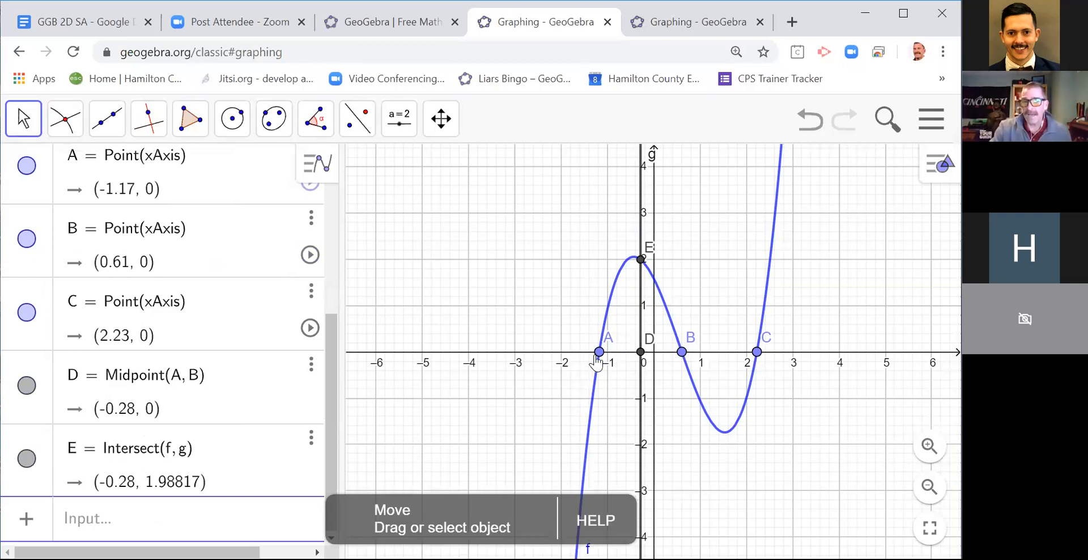
{"action": "left_click_drag", "start_coordinate": [599, 354], "coordinate": [723, 369]}
{"action": "left_click_drag", "start_coordinate": [774, 356], "coordinate": [869, 357]}
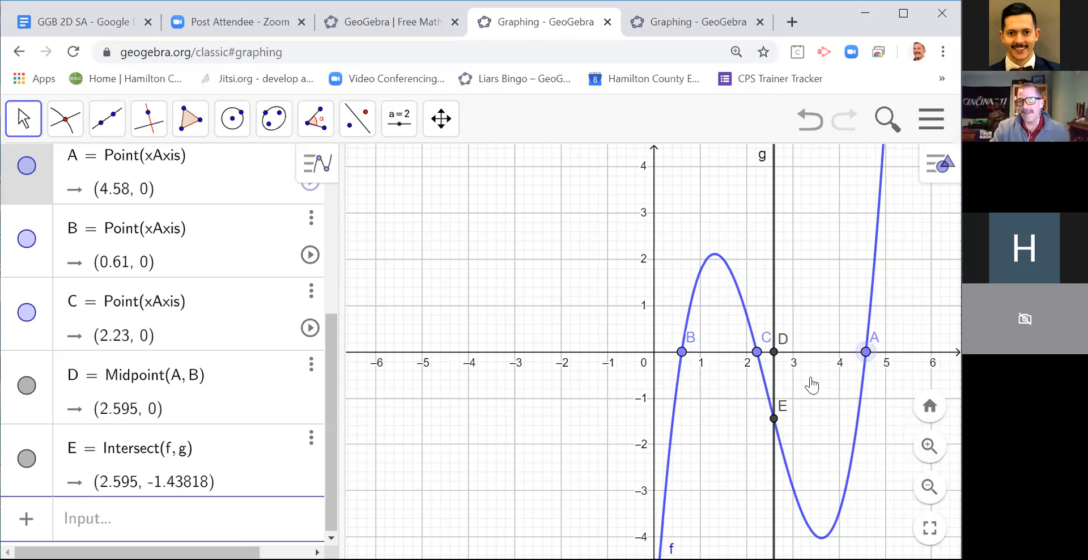
{"action": "left_click_drag", "start_coordinate": [824, 358], "coordinate": [593, 363]}
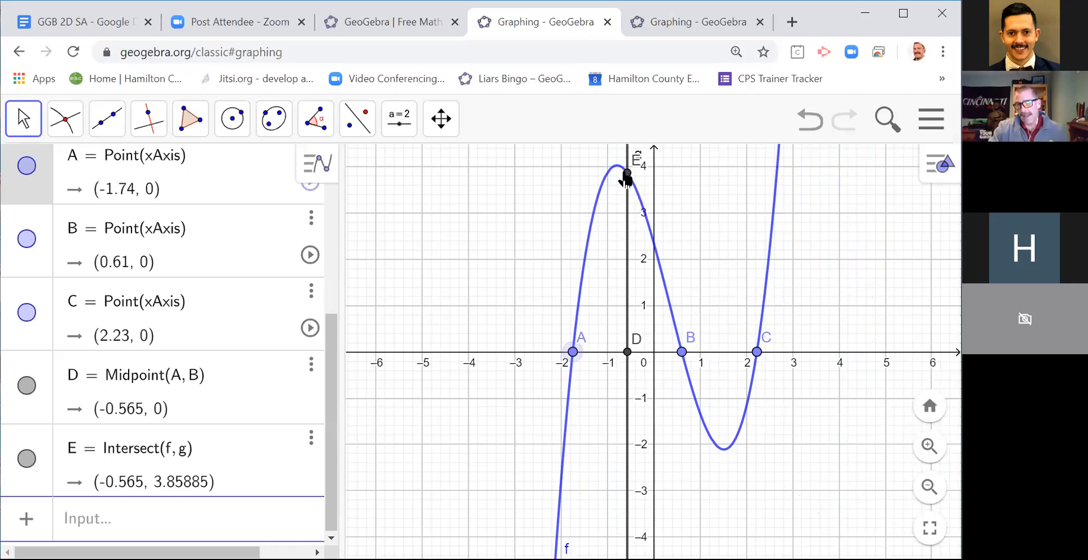
Step: Construct the tangent to the cubic f at point E with the Tangents tool
{"action": "left_click_drag", "start_coordinate": [566, 201], "coordinate": [566, 242]}
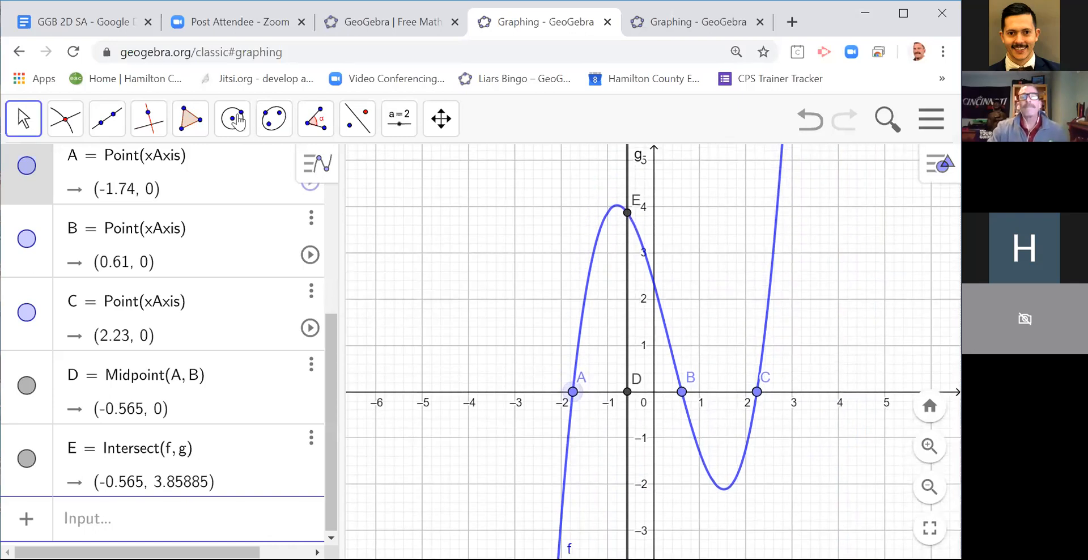
{"action": "left_click", "coordinate": [159, 129]}
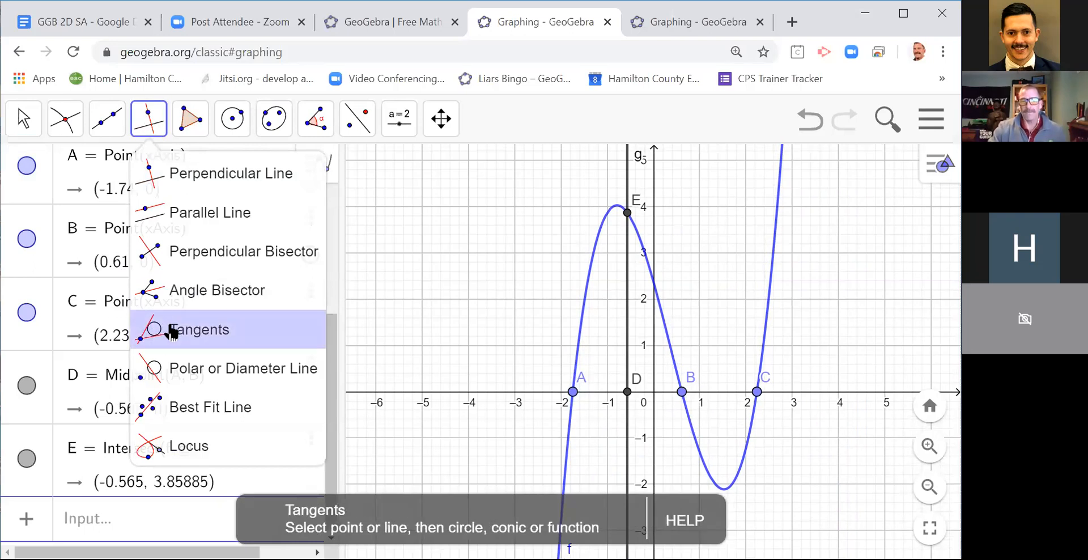
{"action": "left_click", "coordinate": [172, 330]}
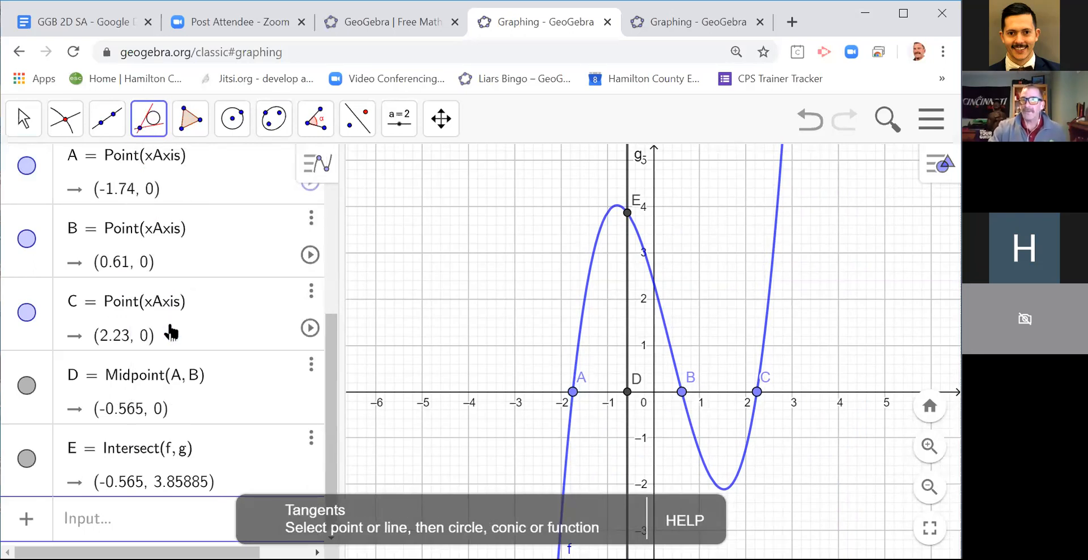
{"action": "left_click", "coordinate": [592, 278]}
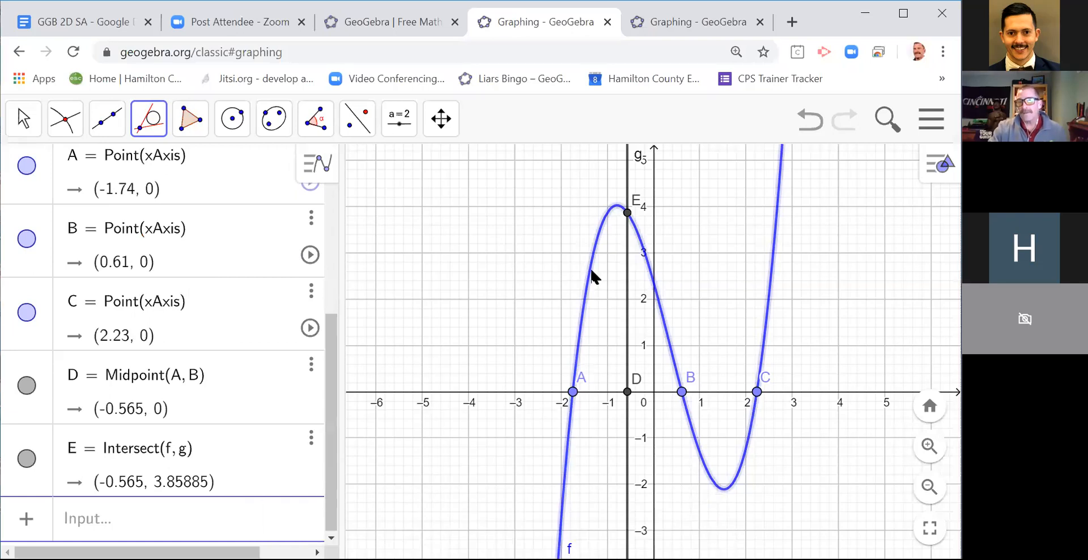
{"action": "left_click", "coordinate": [628, 214]}
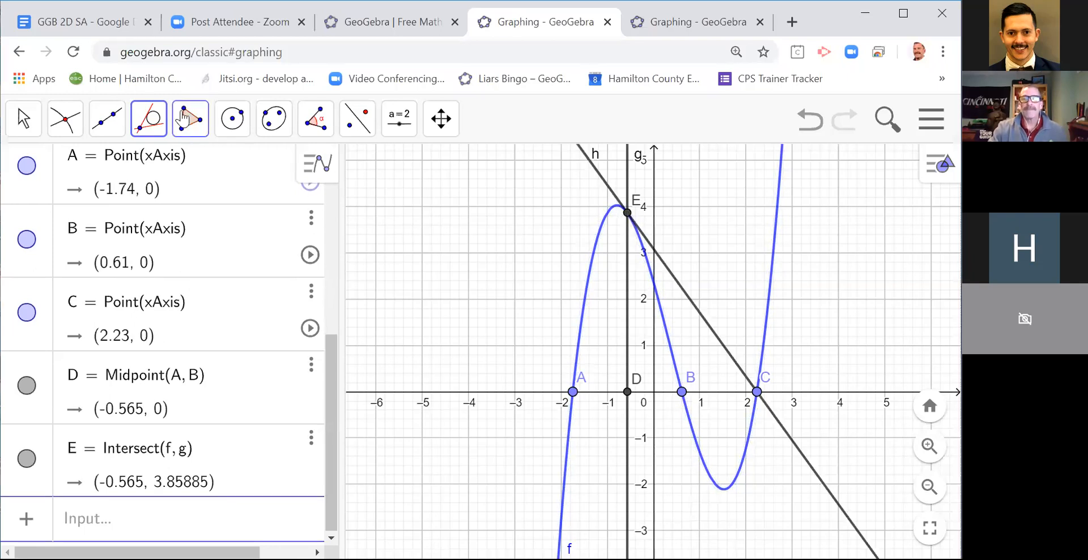
Step: With the Move tool, shift A to about -1.42, B past A to about -3.3, and C to about 1.12 on the x-axis
{"action": "left_click", "coordinate": [25, 120]}
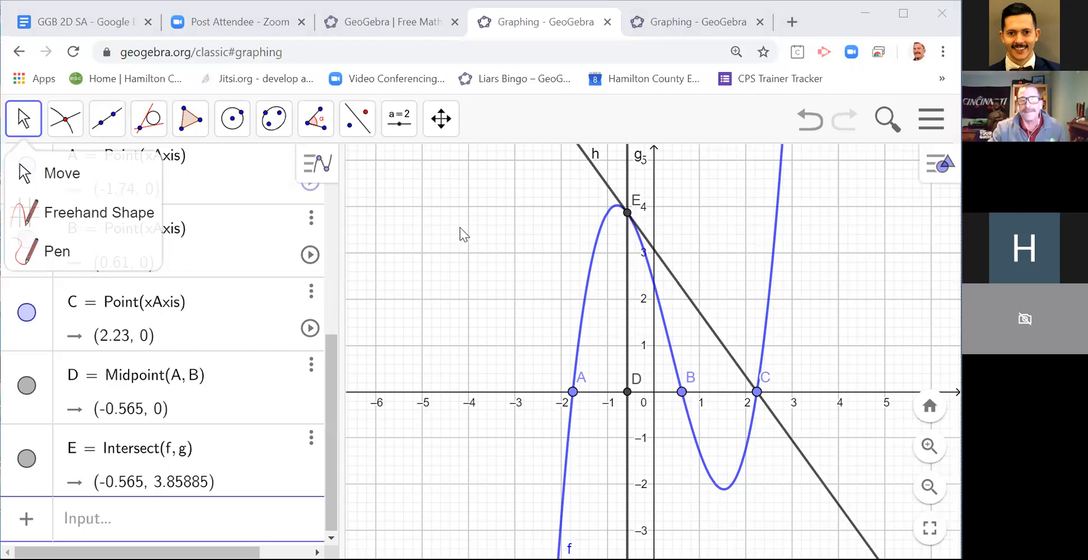
{"action": "mouse_move", "coordinate": [573, 395]}
{"action": "left_mouse_down"}
{"action": "mouse_move", "coordinate": [470, 394]}
{"action": "mouse_move", "coordinate": [608, 394]}
{"action": "mouse_move", "coordinate": [588, 394]}
{"action": "left_mouse_up"}
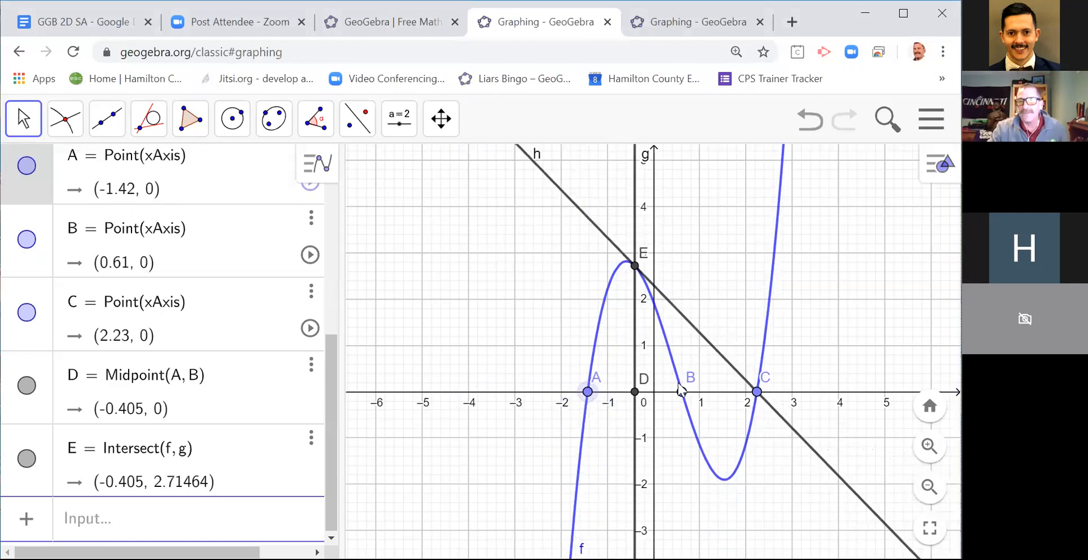
{"action": "left_click_drag", "start_coordinate": [681, 390], "coordinate": [631, 392]}
{"action": "left_click_drag", "start_coordinate": [547, 422], "coordinate": [501, 424]}
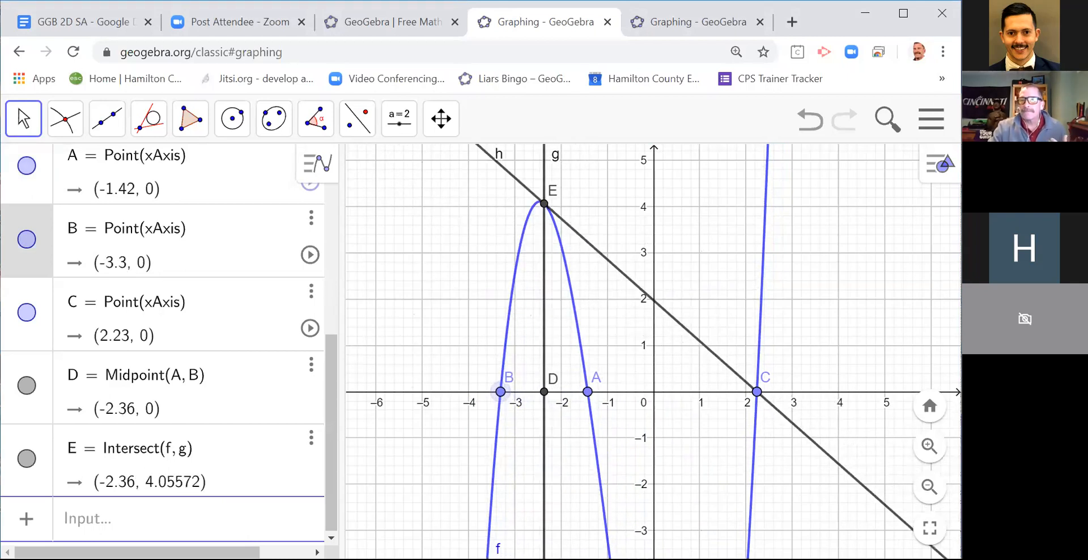
{"action": "left_click_drag", "start_coordinate": [760, 391], "coordinate": [706, 392]}
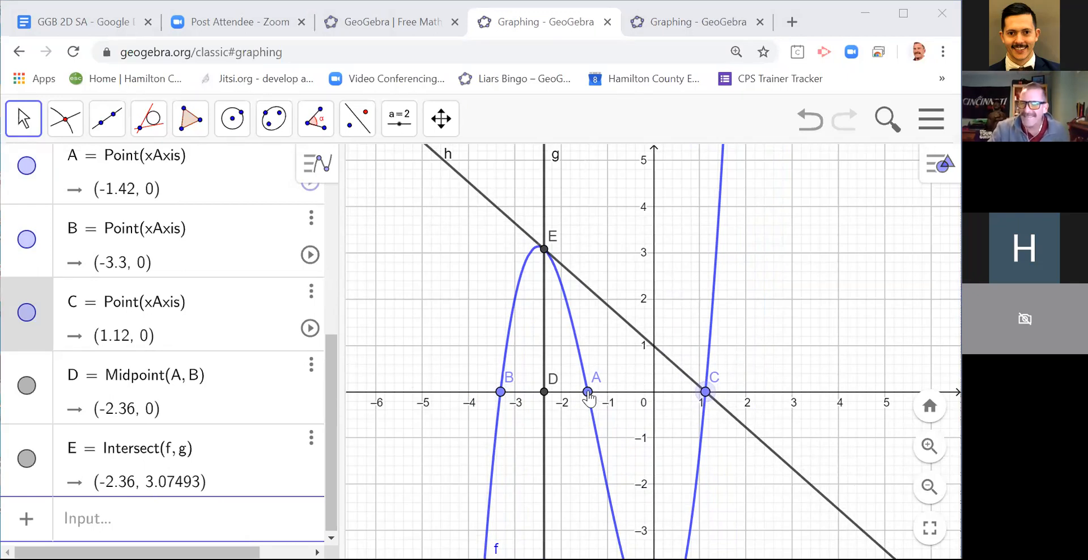
Step: Move root A to -1, then move B past A to about 0.76 and back to about -2.82 on the x-axis
{"action": "left_click_drag", "start_coordinate": [588, 394], "coordinate": [608, 393]}
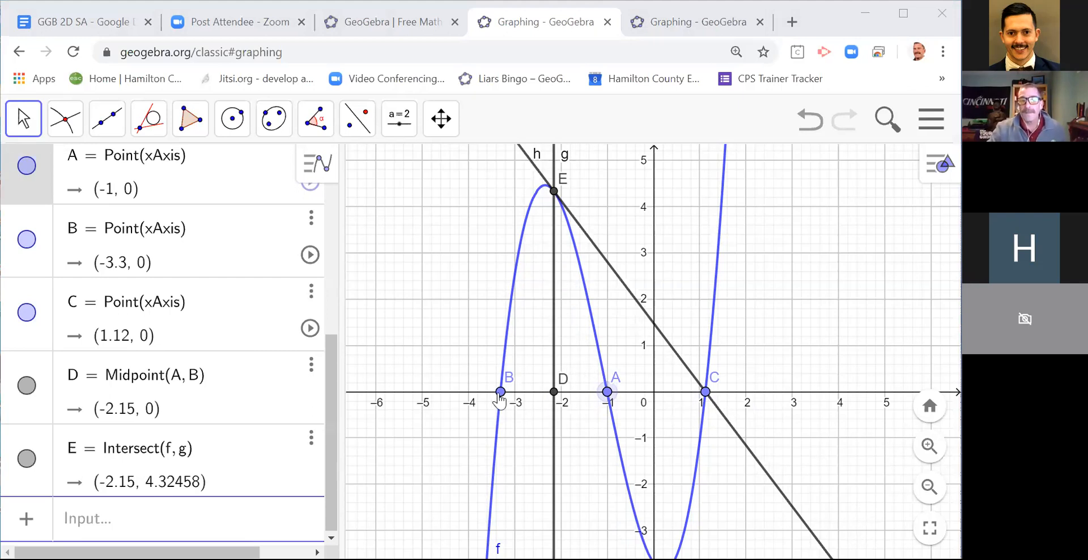
{"action": "left_click_drag", "start_coordinate": [499, 400], "coordinate": [675, 406]}
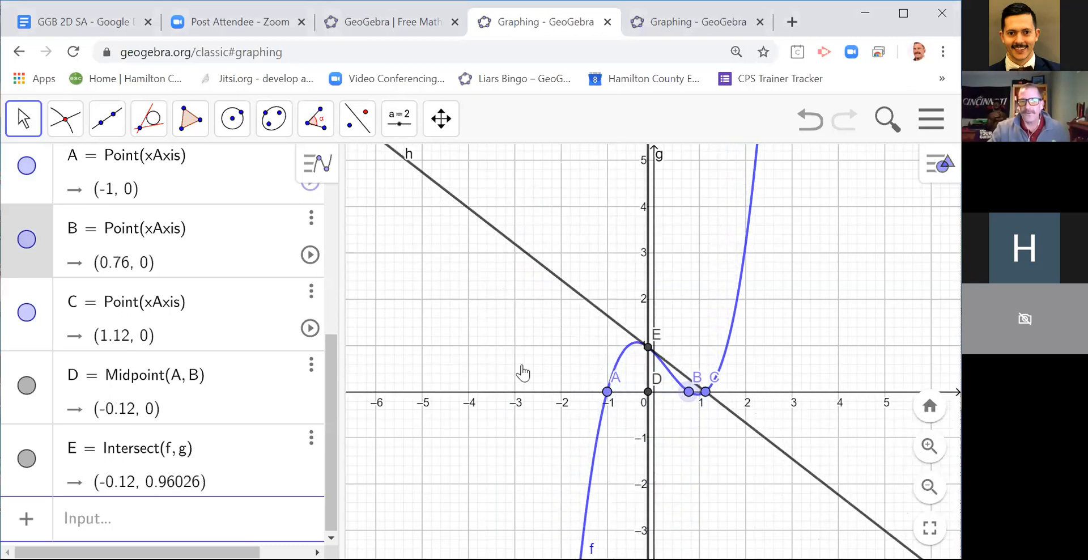
{"action": "key", "text": "Left"}
{"action": "key", "text": "Left"}
{"action": "key", "text": "Left"}
{"action": "key", "text": "Left"}
{"action": "key", "text": "Left"}
{"action": "key", "text": "Left"}
{"action": "key", "text": "Left"}
{"action": "key", "text": "Left"}
{"action": "key", "text": "Left"}
{"action": "key", "text": "Left"}
{"action": "key", "text": "Left"}
{"action": "key", "text": "Left"}
{"action": "key", "text": "Left"}
{"action": "key", "text": "Left"}
{"action": "key", "text": "Left"}
{"action": "key", "text": "Left"}
{"action": "key", "text": "Left"}
{"action": "key", "text": "Left"}
{"action": "key", "text": "Left"}
{"action": "key", "text": "Left"}
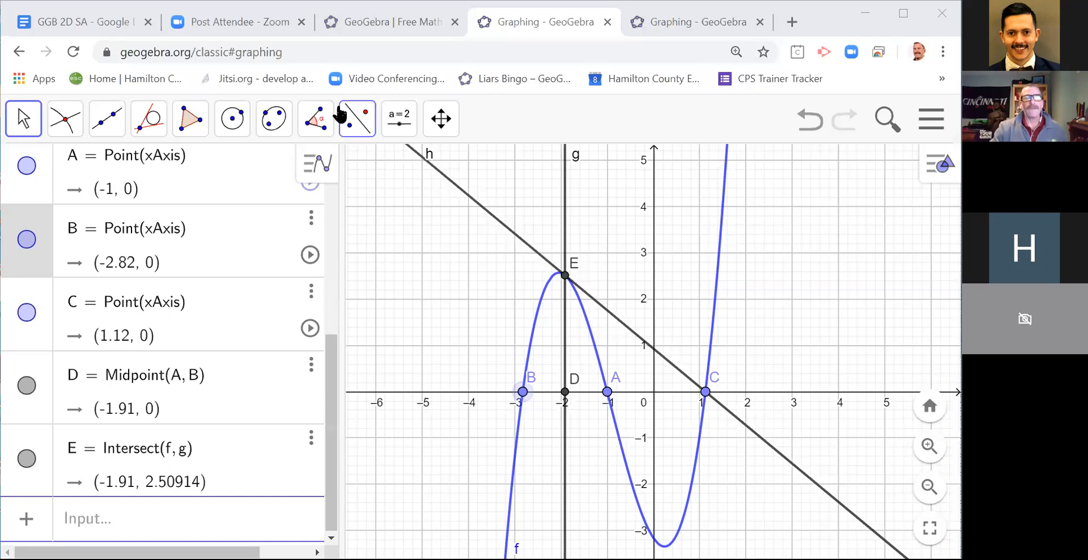
Step: Start a new file and discard the current cubic construction without saving it
{"action": "left_click", "coordinate": [922, 130]}
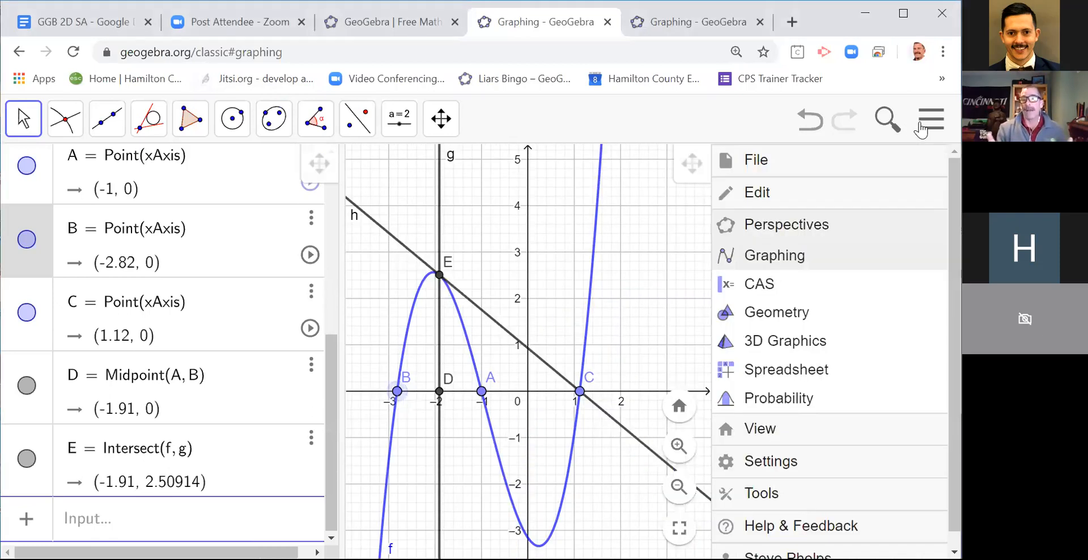
{"action": "left_click", "coordinate": [781, 167]}
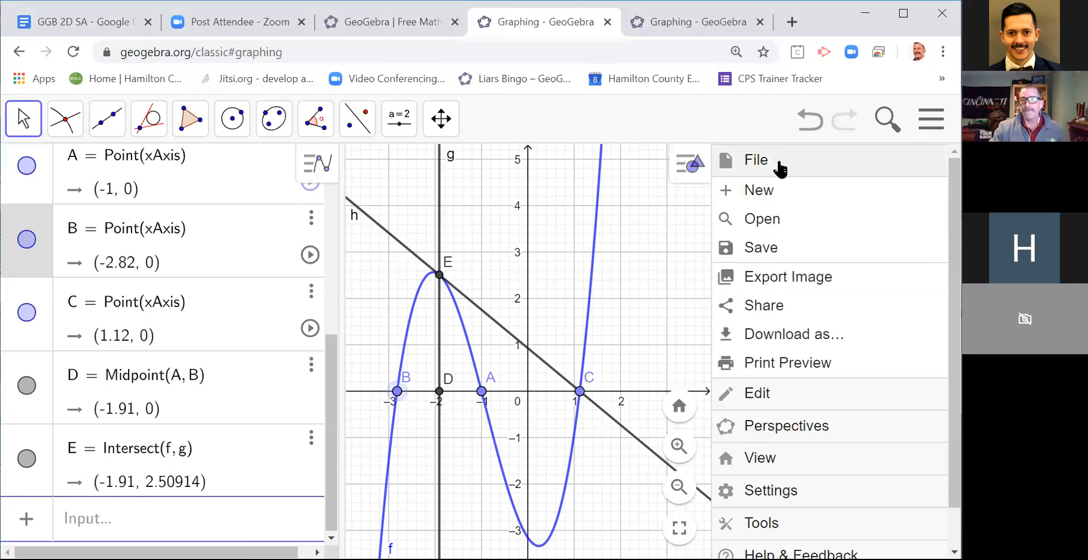
{"action": "left_click", "coordinate": [769, 192]}
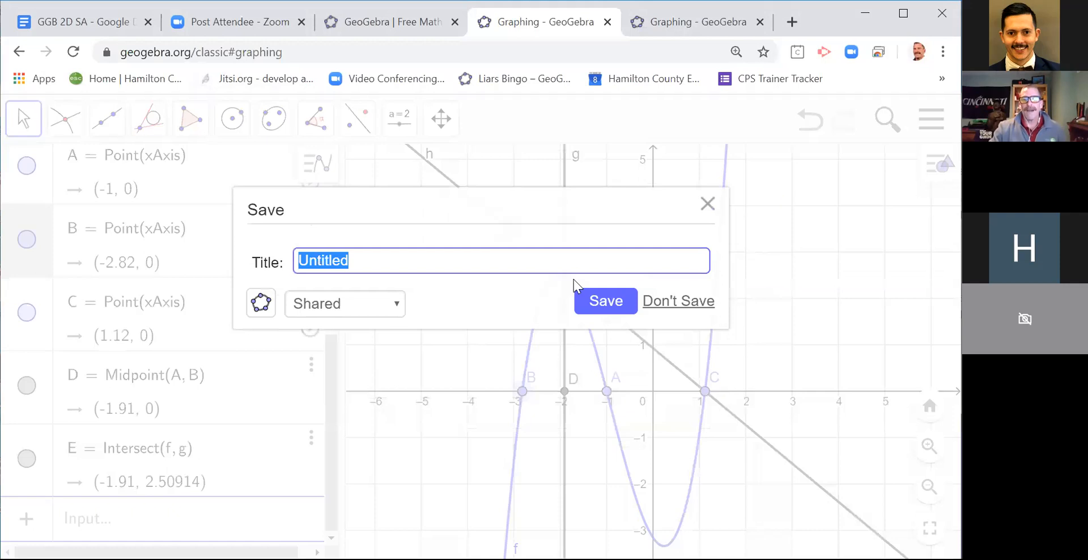
{"action": "left_click", "coordinate": [688, 303]}
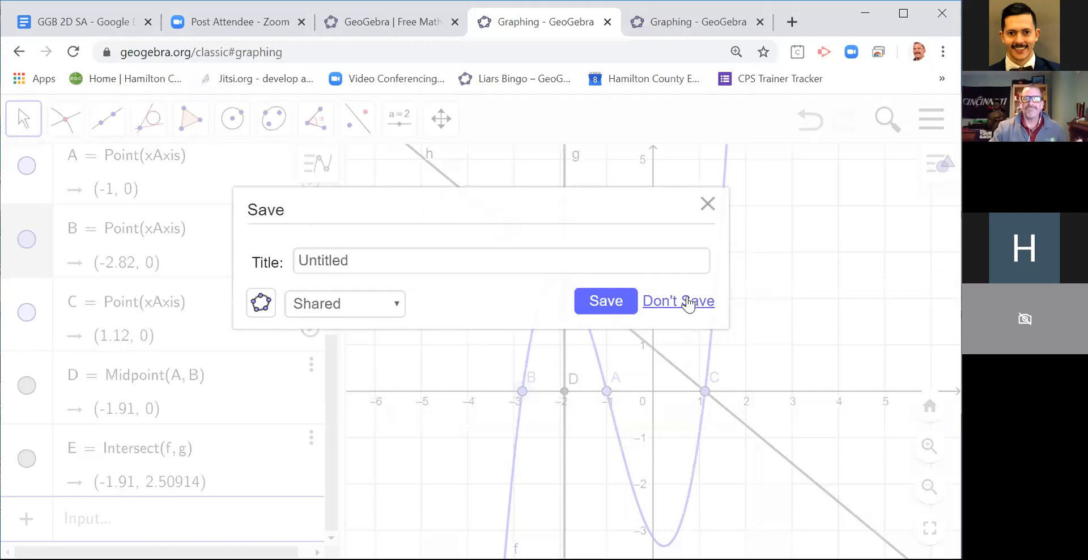
{"action": "left_click", "coordinate": [513, 255]}
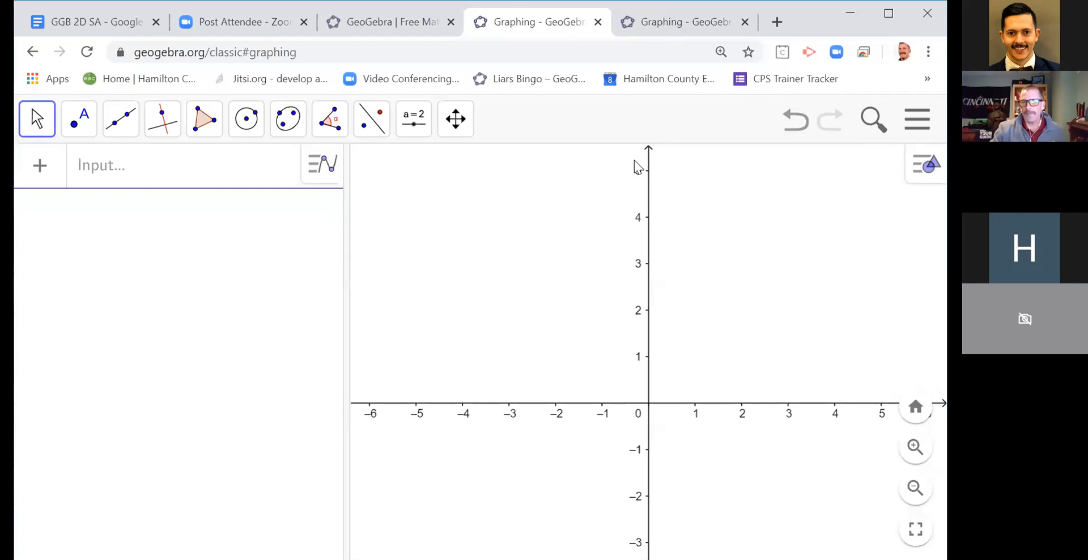
Step: Draw a regular polygon with 3 vertices on a base from about (-1.17, 1.11) to about (1.43, 2.21)
{"action": "left_click", "coordinate": [214, 135]}
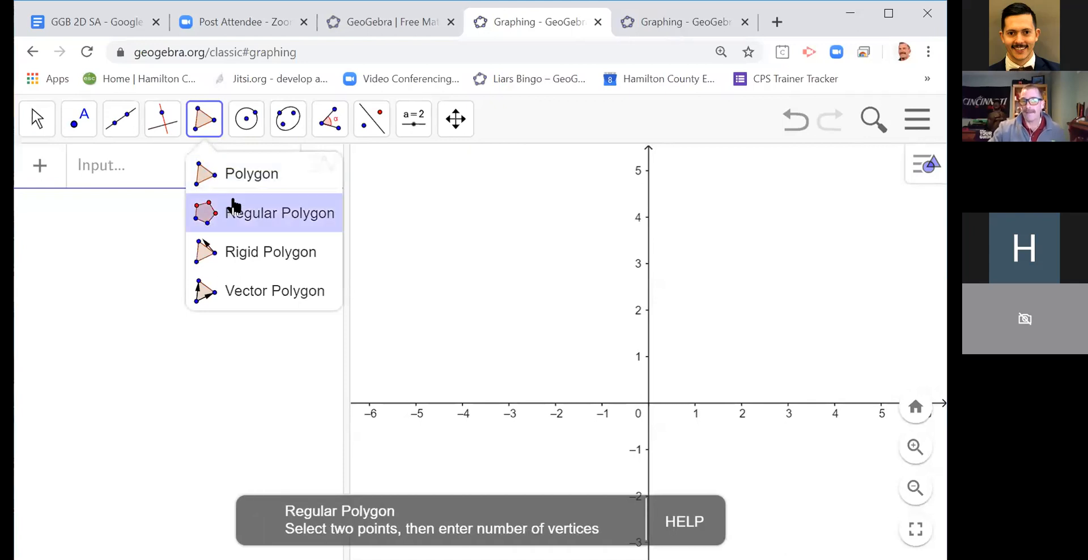
{"action": "left_click", "coordinate": [232, 212]}
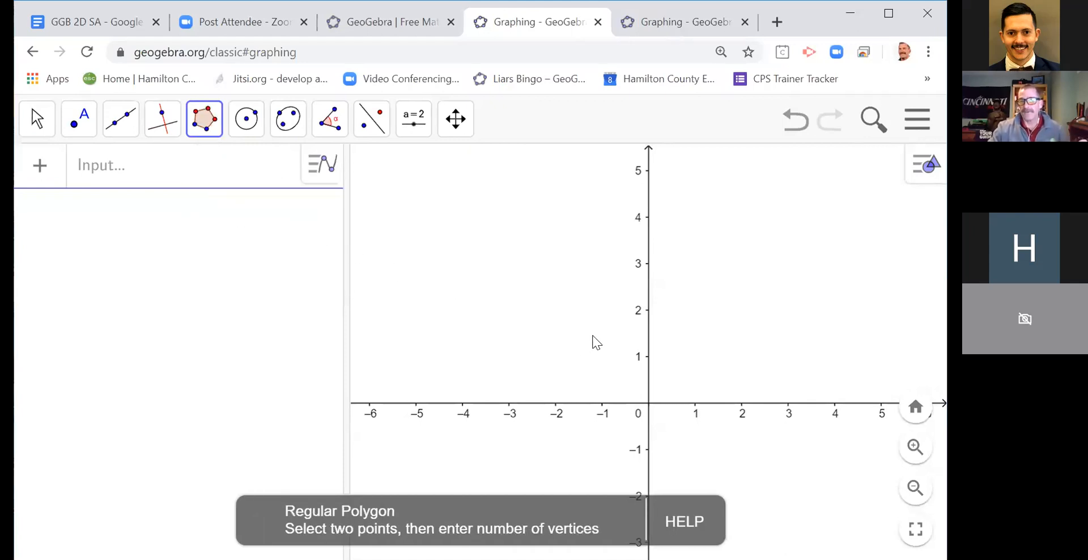
{"action": "left_click", "coordinate": [594, 352]}
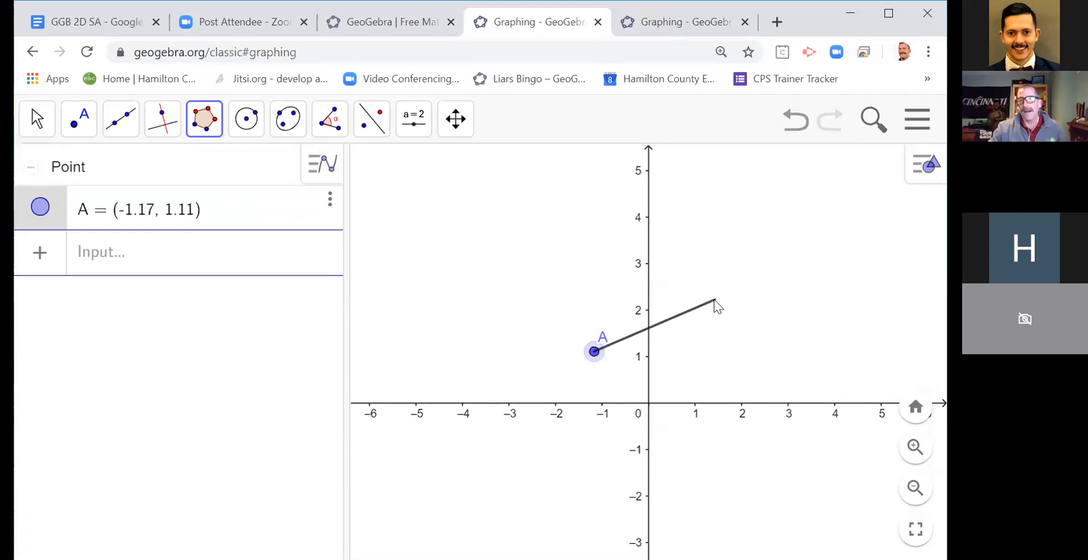
{"action": "left_click", "coordinate": [715, 300]}
{"action": "double_click", "coordinate": [262, 338]}
{"action": "type", "text": "3"}
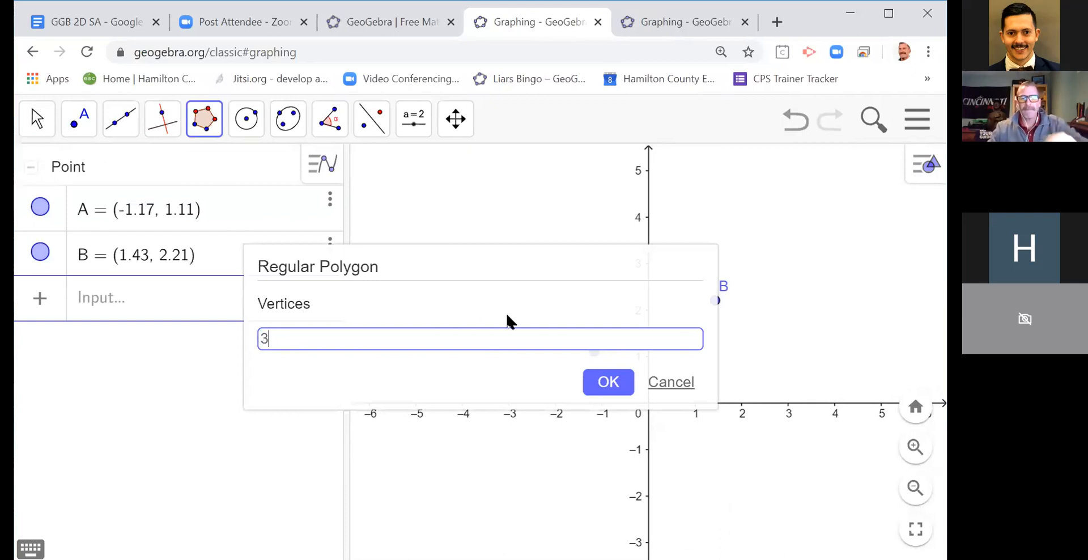
{"action": "left_click", "coordinate": [622, 389]}
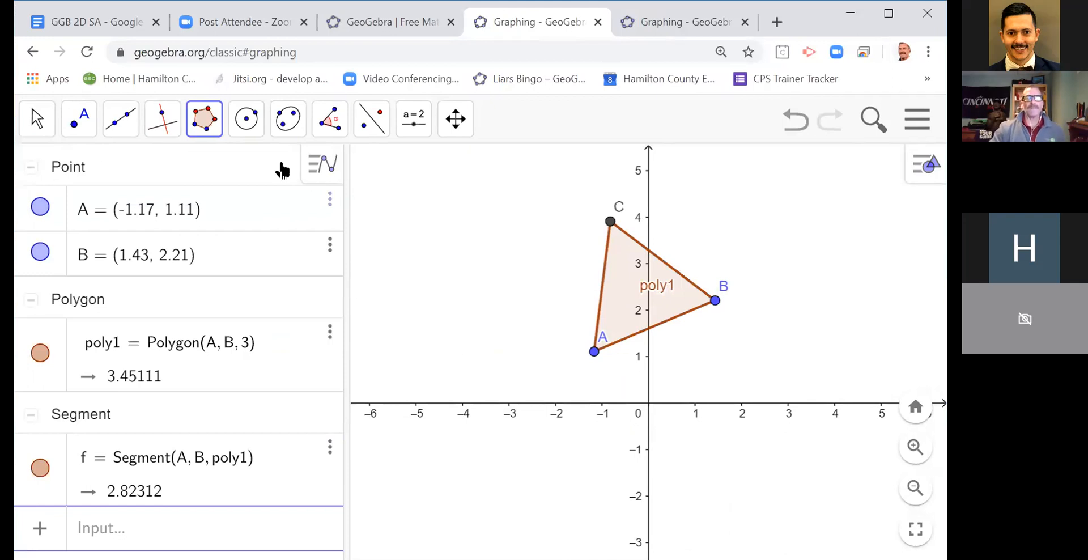
Step: With the Move tool, reposition vertex A to about (-1.45, 1.47) and vertex B to about (1.77, 2.31)
{"action": "left_click", "coordinate": [38, 120]}
{"action": "mouse_move", "coordinate": [79, 122]}
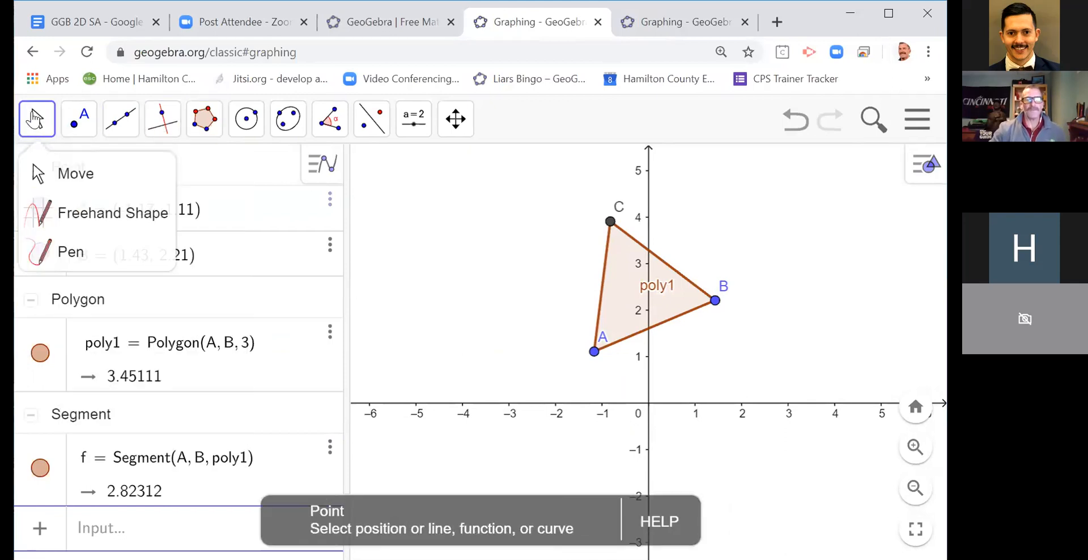
{"action": "mouse_move", "coordinate": [594, 352]}
{"action": "left_mouse_down"}
{"action": "mouse_move", "coordinate": [578, 356]}
{"action": "mouse_move", "coordinate": [539, 298]}
{"action": "mouse_move", "coordinate": [602, 339]}
{"action": "left_mouse_up"}
{"action": "mouse_move", "coordinate": [716, 301]}
{"action": "left_mouse_down"}
{"action": "mouse_move", "coordinate": [748, 301]}
{"action": "mouse_move", "coordinate": [731, 296]}
{"action": "left_mouse_up"}
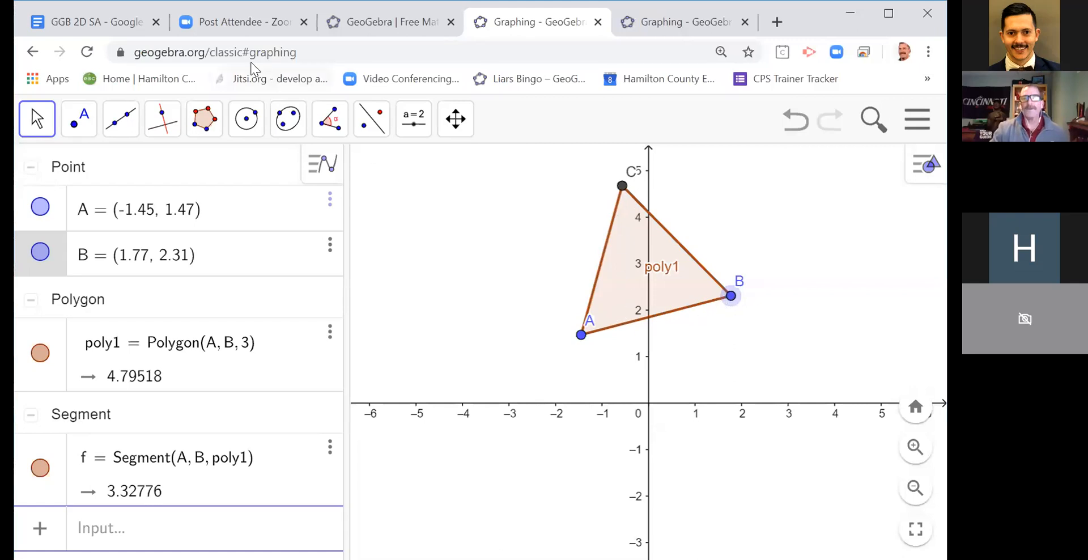
Step: Construct lines perpendicular to the x-axis through the triangle's vertices A, C and B
{"action": "left_click", "coordinate": [163, 119]}
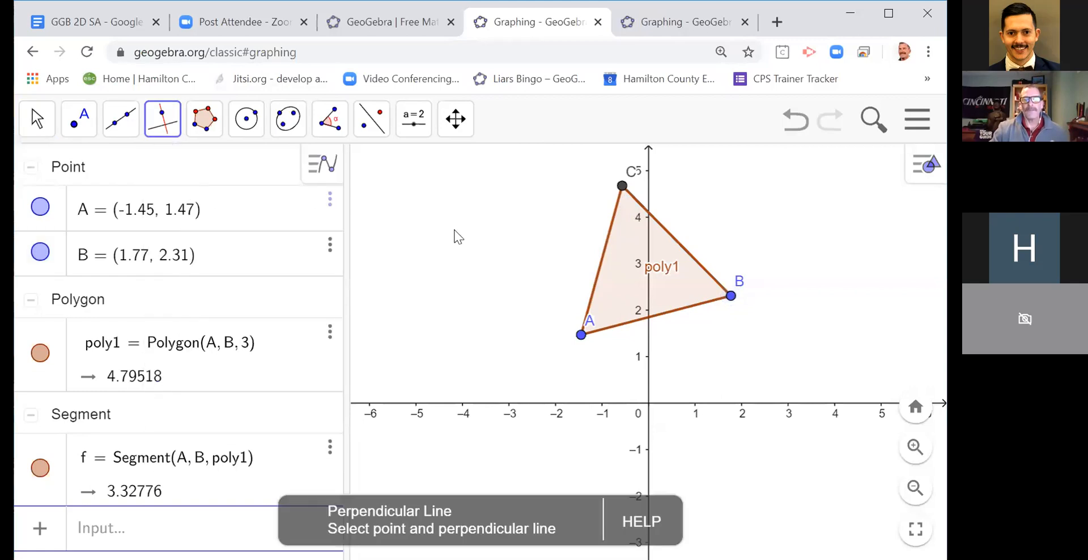
{"action": "left_click", "coordinate": [582, 335]}
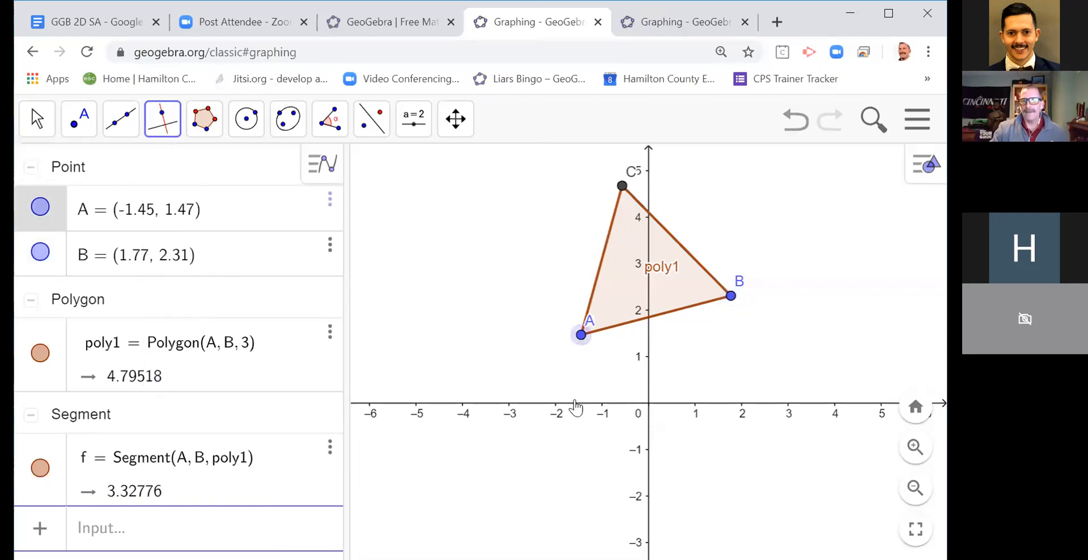
{"action": "left_click", "coordinate": [575, 403]}
{"action": "left_click", "coordinate": [625, 186]}
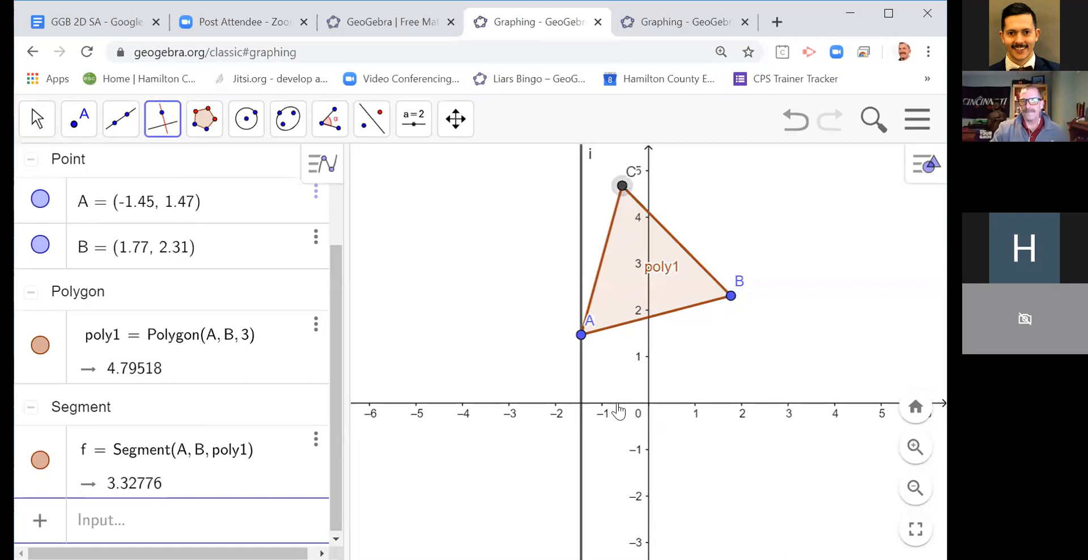
{"action": "left_click", "coordinate": [618, 404]}
{"action": "left_click", "coordinate": [731, 295]}
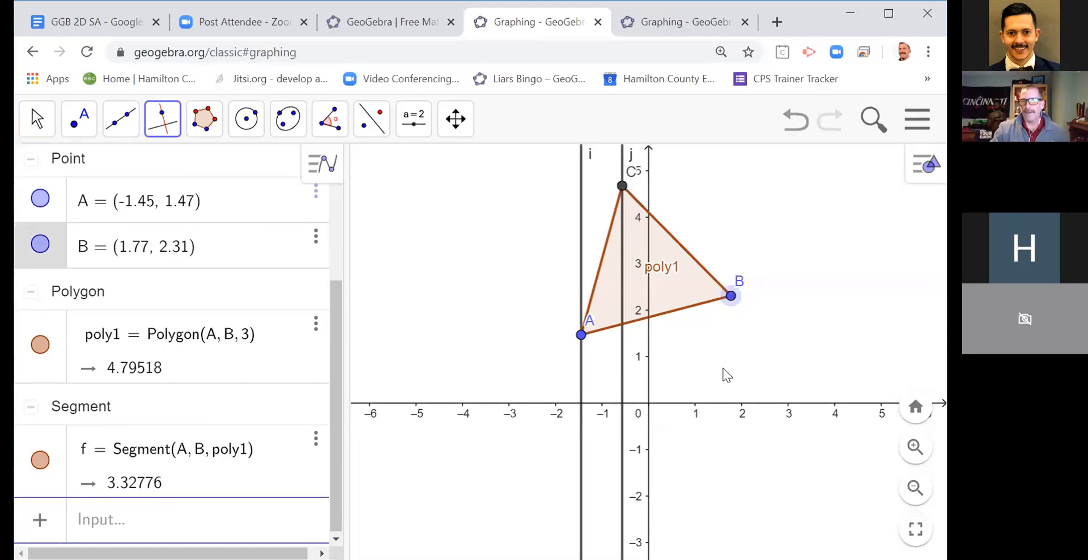
{"action": "left_click", "coordinate": [725, 405]}
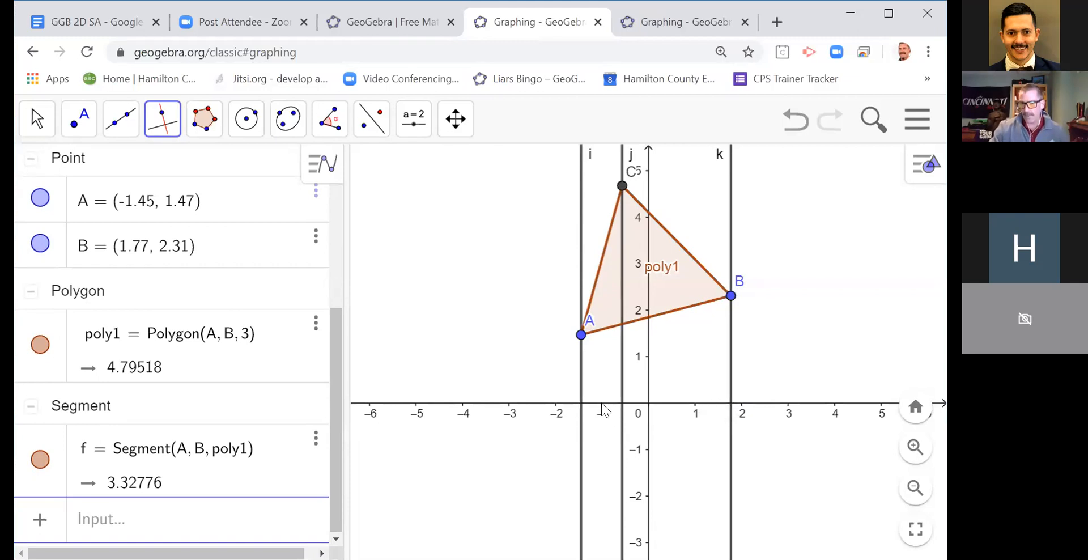
{"action": "left_click", "coordinate": [80, 122]}
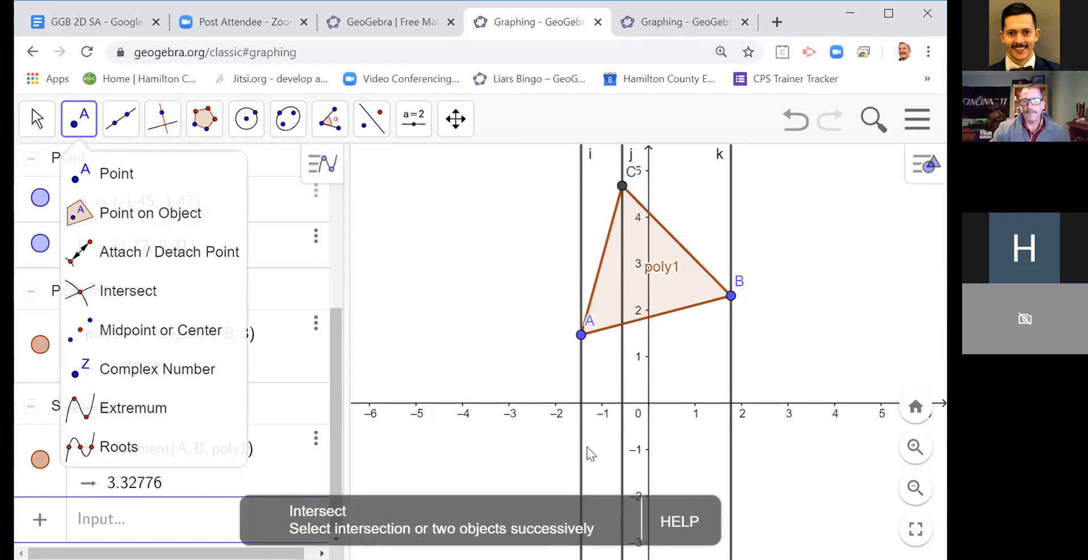
{"action": "left_click", "coordinate": [581, 402]}
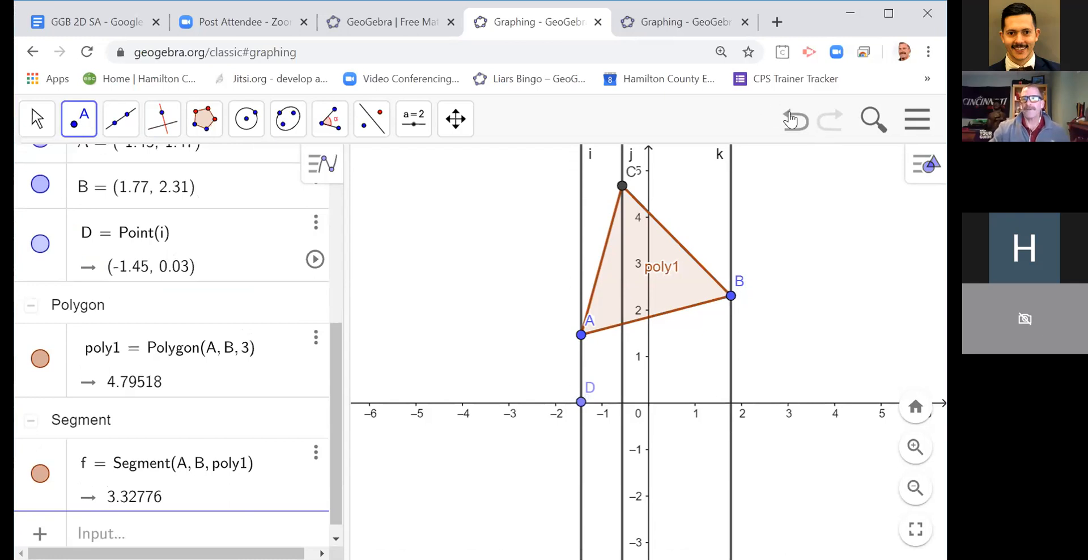
{"action": "left_click", "coordinate": [792, 120]}
Step: Create the intersection points of the three perpendicular lines i, j and k with the x-axis
{"action": "left_click", "coordinate": [91, 137]}
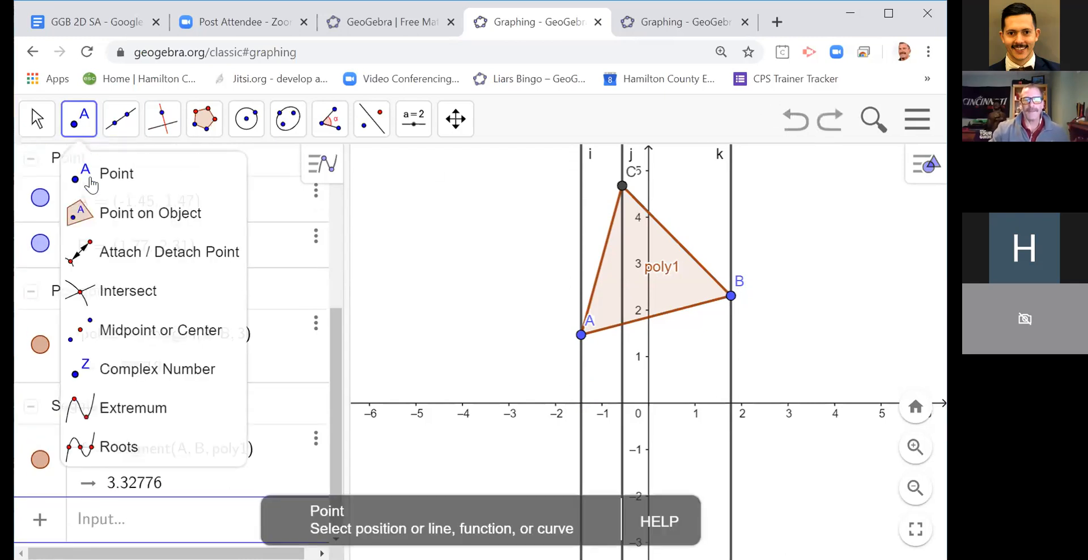
{"action": "left_click", "coordinate": [108, 295]}
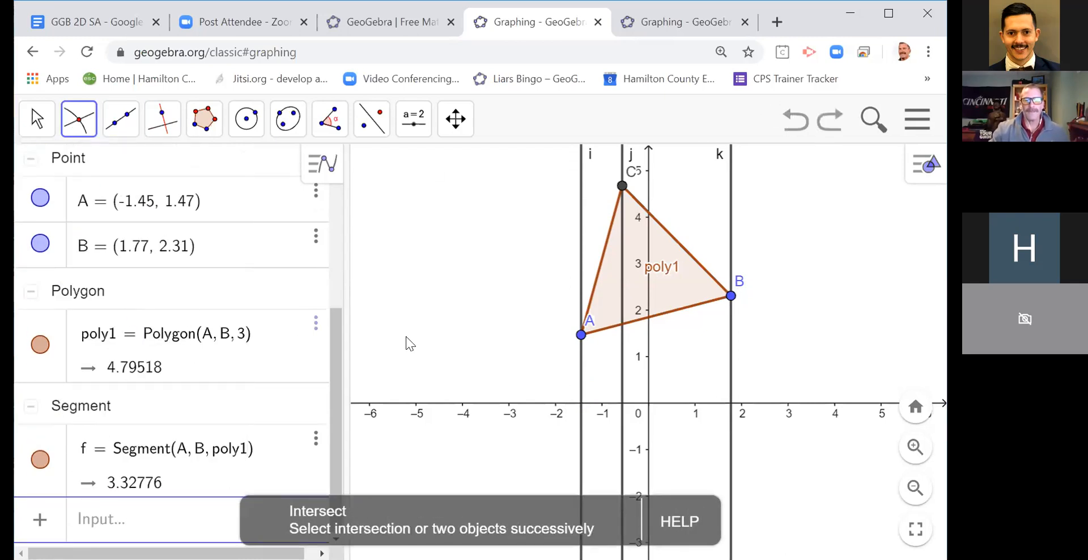
{"action": "left_click", "coordinate": [579, 381]}
{"action": "left_click", "coordinate": [564, 403]}
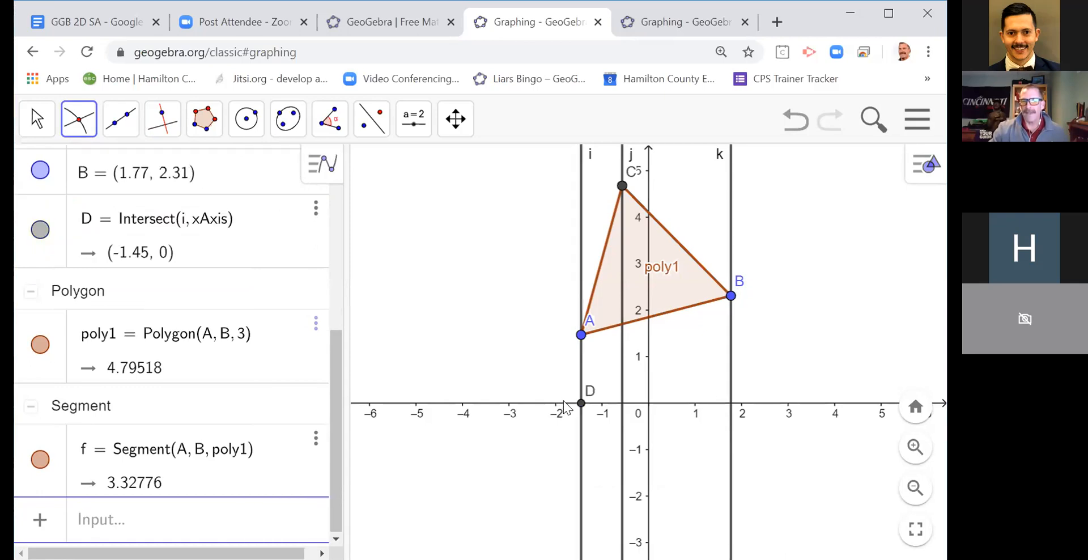
{"action": "left_click", "coordinate": [622, 390]}
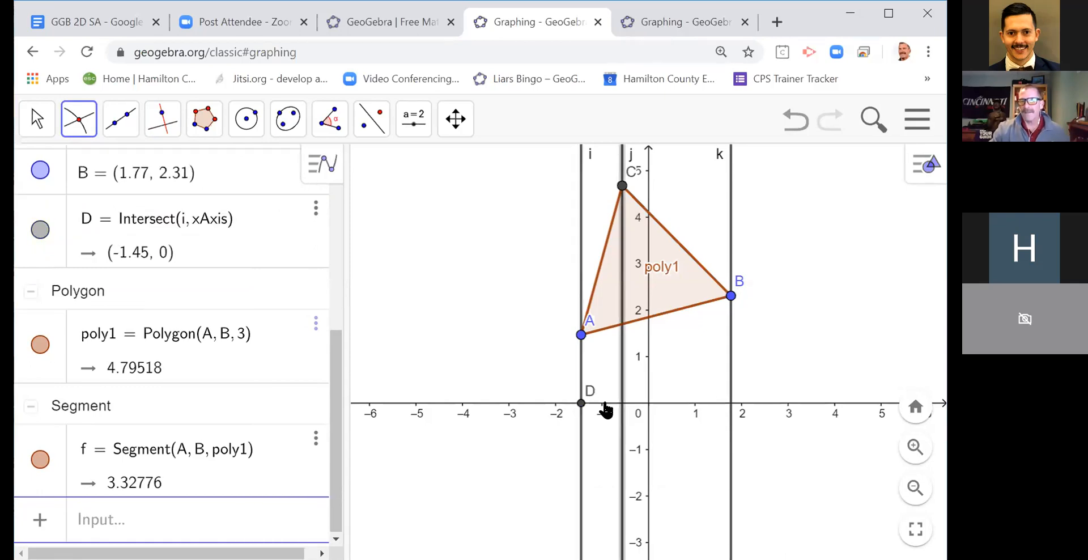
{"action": "left_click", "coordinate": [605, 406]}
{"action": "left_click", "coordinate": [730, 370]}
{"action": "left_click", "coordinate": [697, 406]}
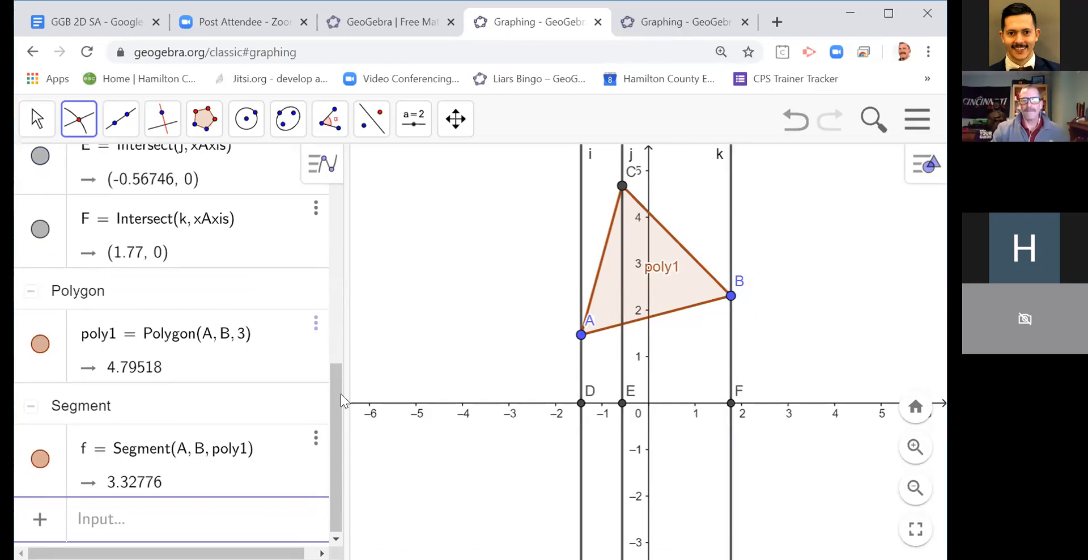
Step: Enter the cubic (x - x(D))(x - x(E))(x - x(F)), using the three x-axis points as its roots
{"action": "left_click", "coordinate": [154, 525]}
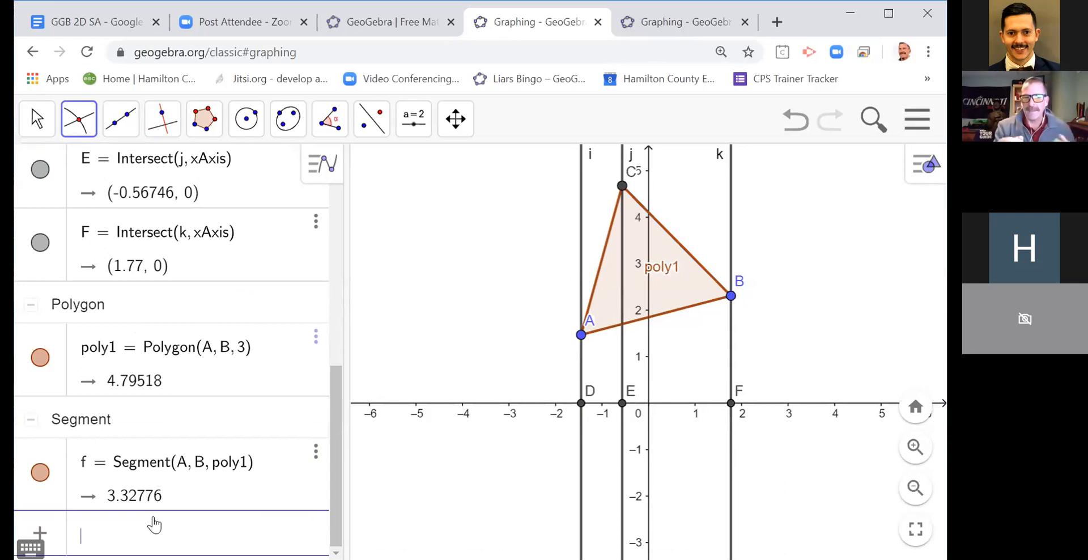
{"action": "type", "text": "(x"}
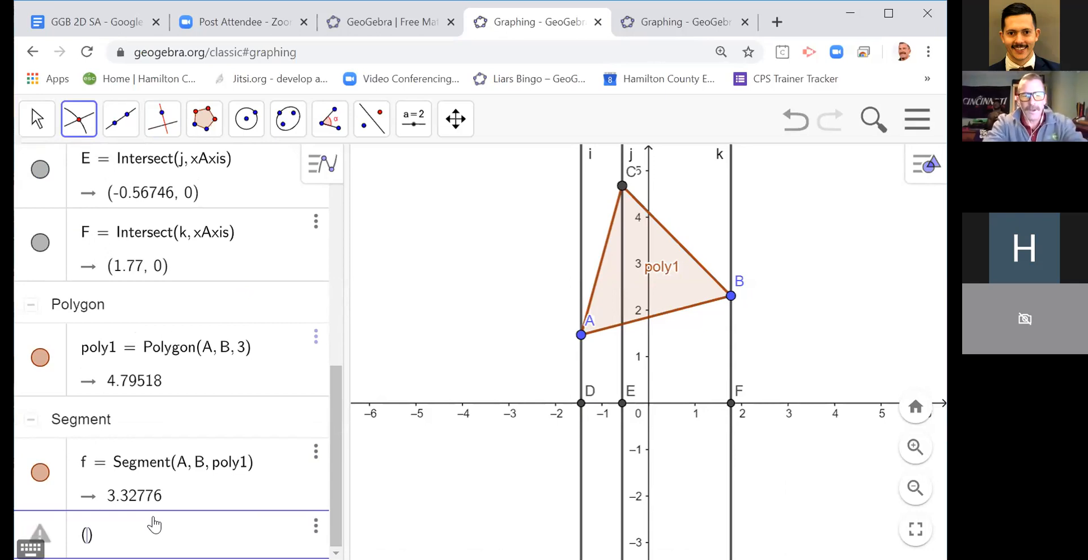
{"action": "type", "text": "-"}
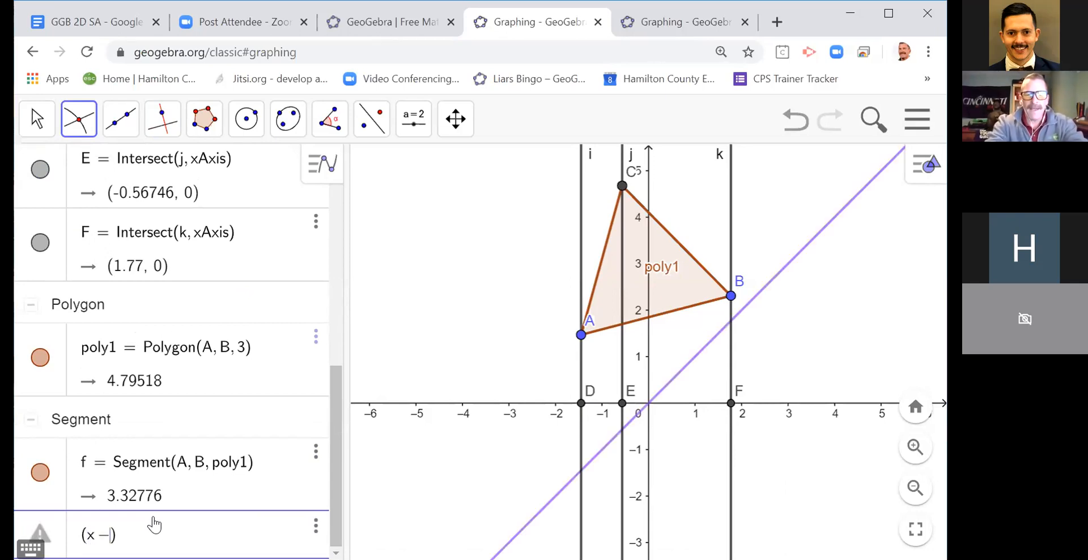
{"action": "type", "text": "x(D"}
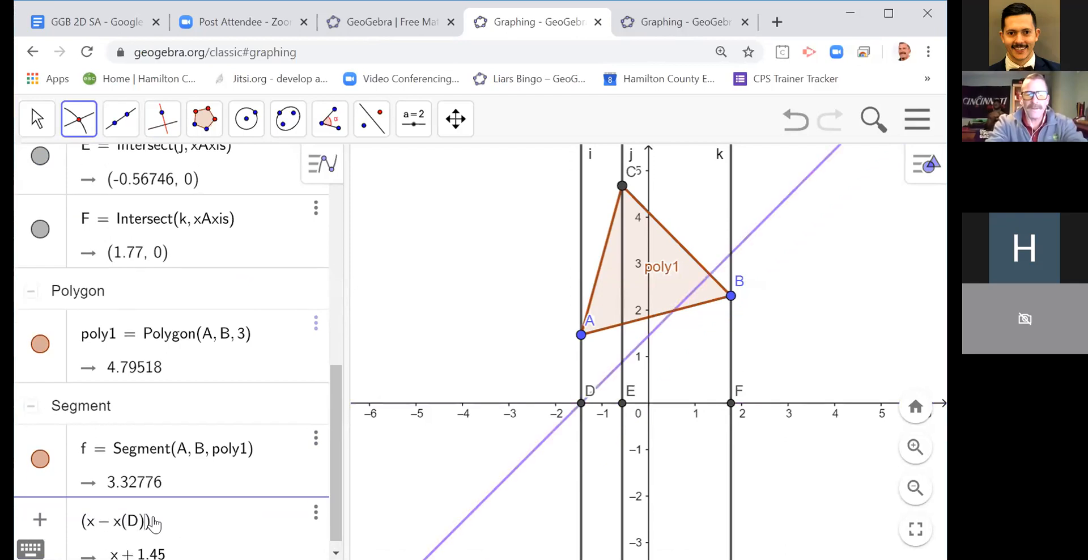
{"action": "type", "text": "("}
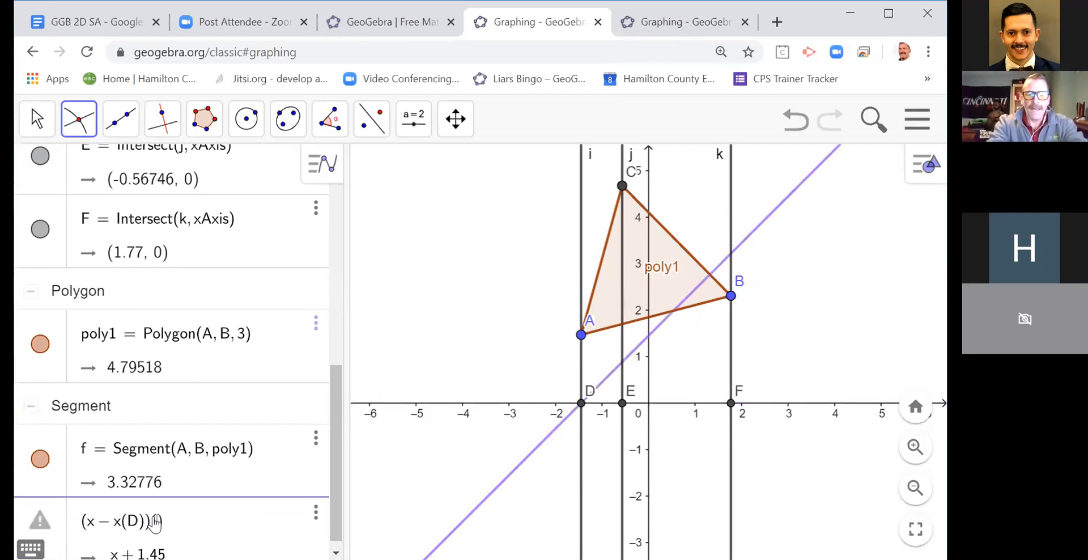
{"action": "type", "text": "x"}
{"action": "type", "text": "-"}
{"action": "type", "text": "x"}
{"action": "type", "text": "(E)"}
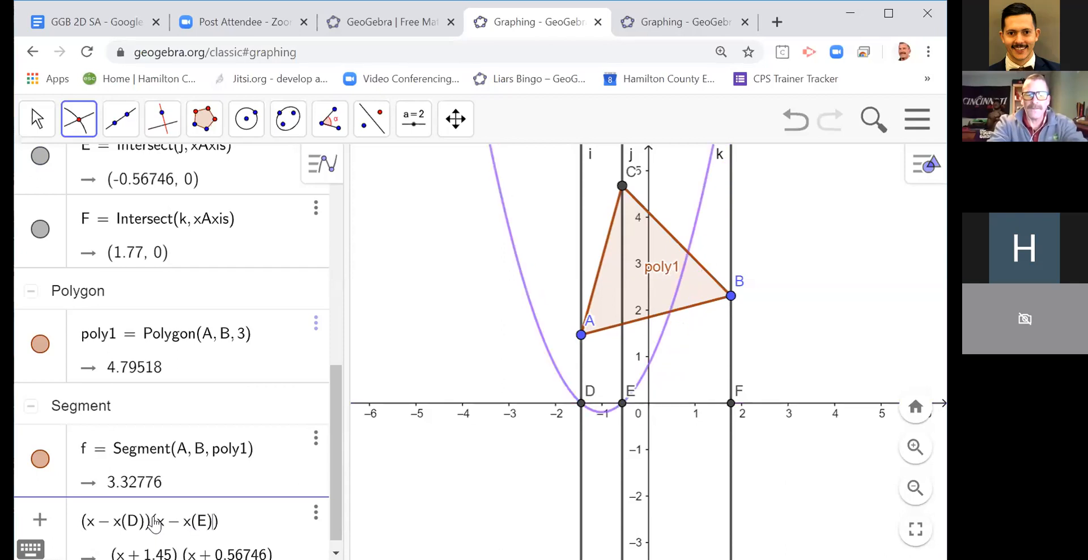
{"action": "type", "text": "("}
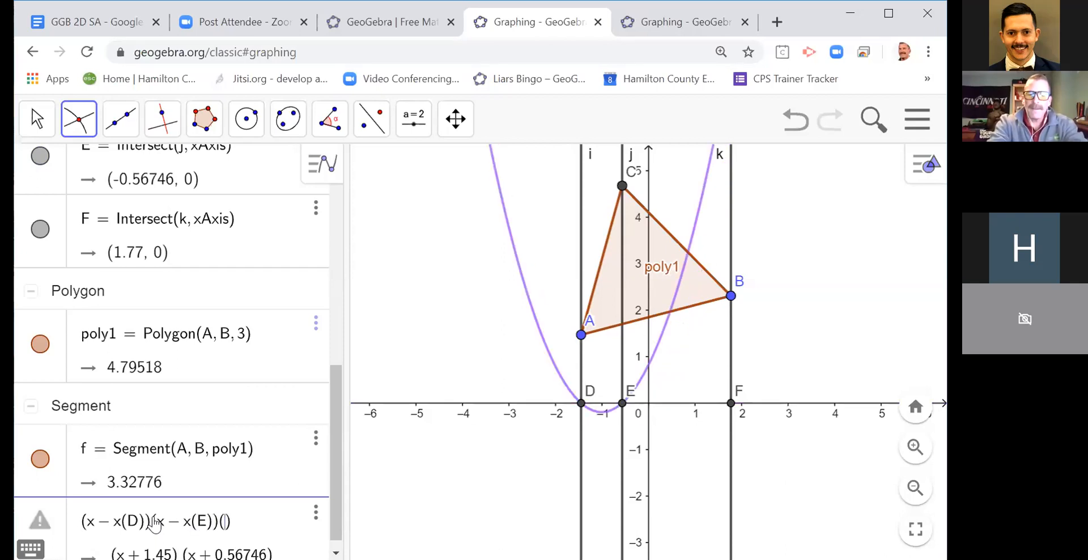
{"action": "type", "text": "x"}
{"action": "type", "text": "-x"}
{"action": "type", "text": "(F"}
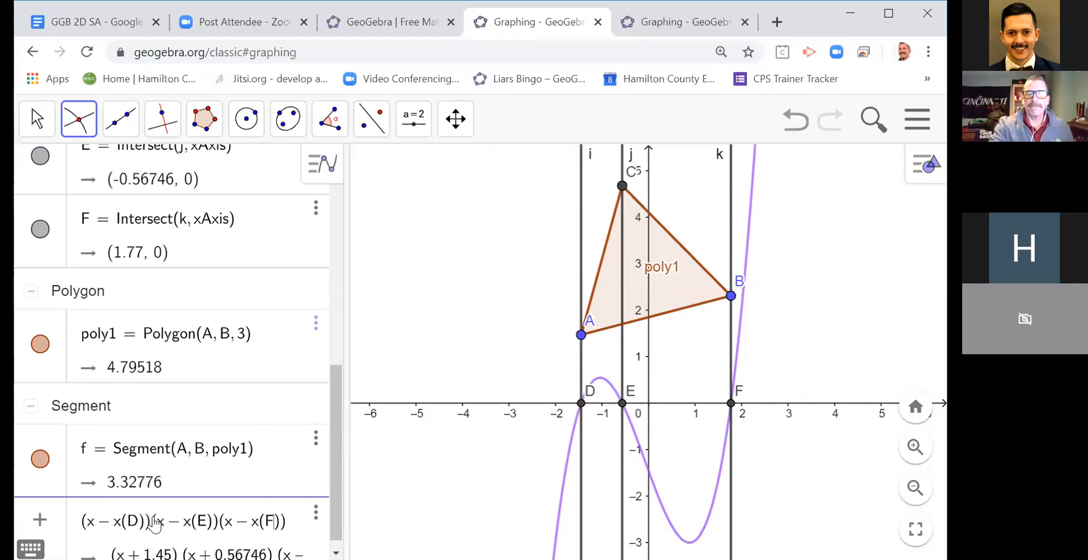
{"action": "key", "text": "Return"}
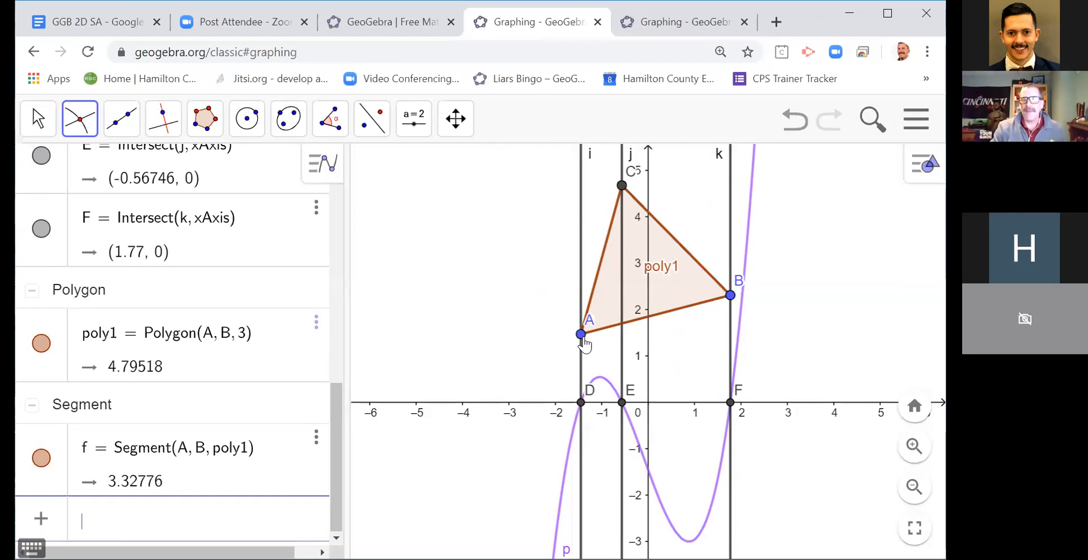
Step: With the Move tool, reposition vertex A to about (-1.45, 1.3) and vertex B to about (1.29, 1.9)
{"action": "left_click", "coordinate": [583, 341]}
{"action": "left_click", "coordinate": [38, 119]}
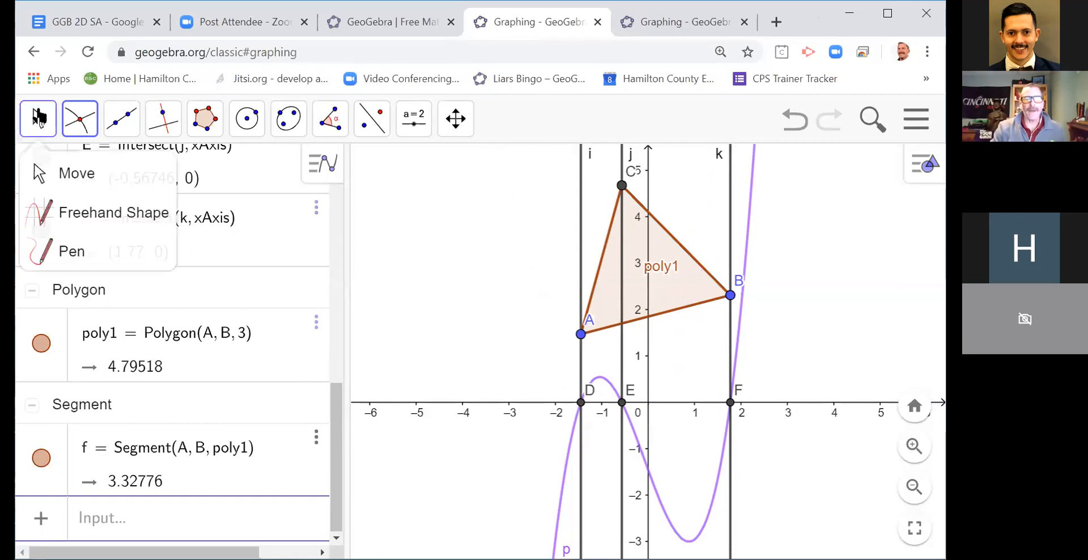
{"action": "left_click", "coordinate": [70, 173]}
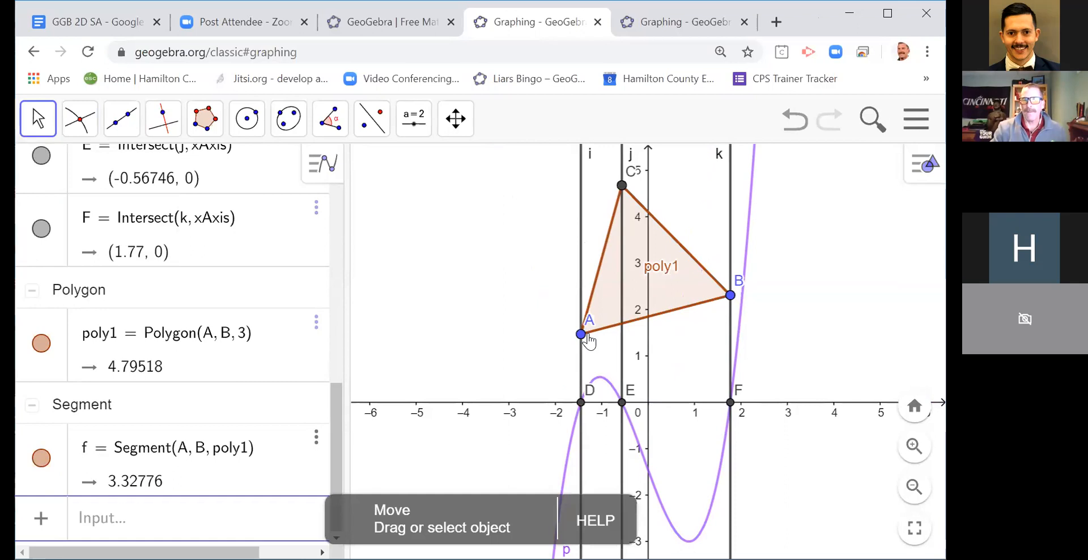
{"action": "mouse_move", "coordinate": [582, 334]}
{"action": "left_mouse_down"}
{"action": "mouse_move", "coordinate": [583, 312]}
{"action": "mouse_move", "coordinate": [527, 342]}
{"action": "mouse_move", "coordinate": [581, 343]}
{"action": "left_mouse_up"}
{"action": "left_click_drag", "start_coordinate": [732, 297], "coordinate": [708, 320]}
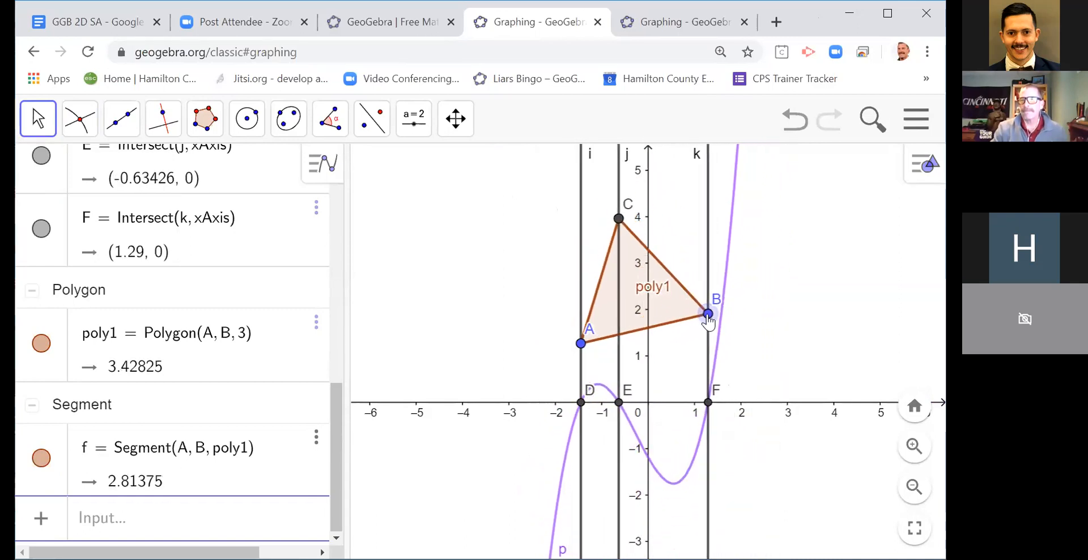
Step: Construct the triangle's inscribed circle with the command incircle(A, B, C)
{"action": "left_click", "coordinate": [95, 522]}
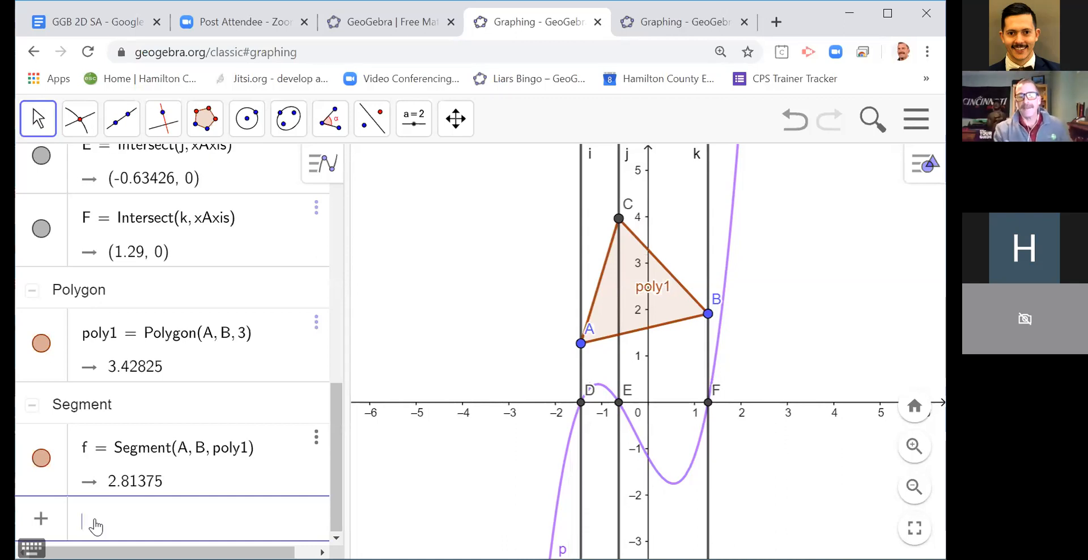
{"action": "type", "text": "incir"}
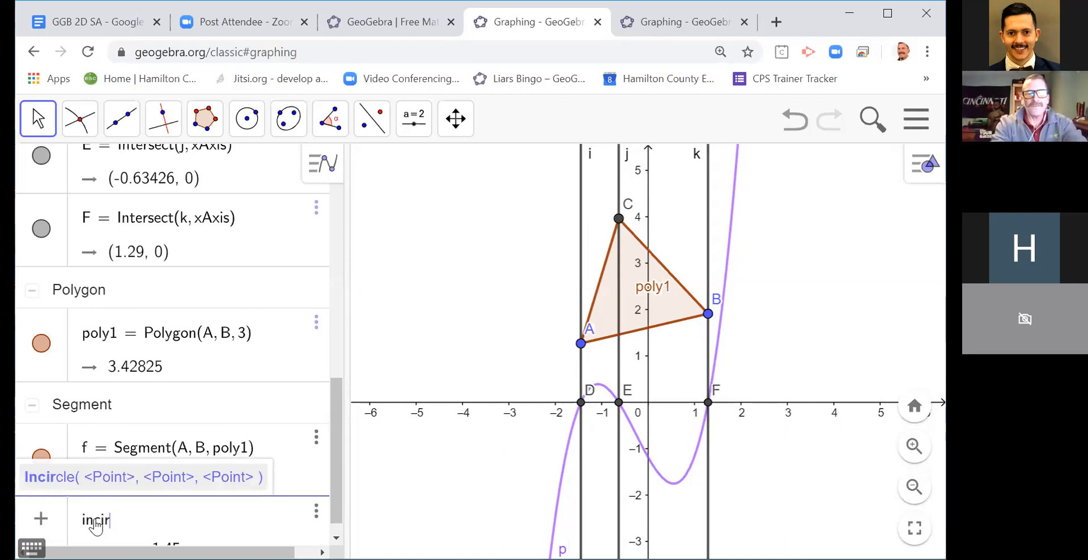
{"action": "type", "text": "cle"}
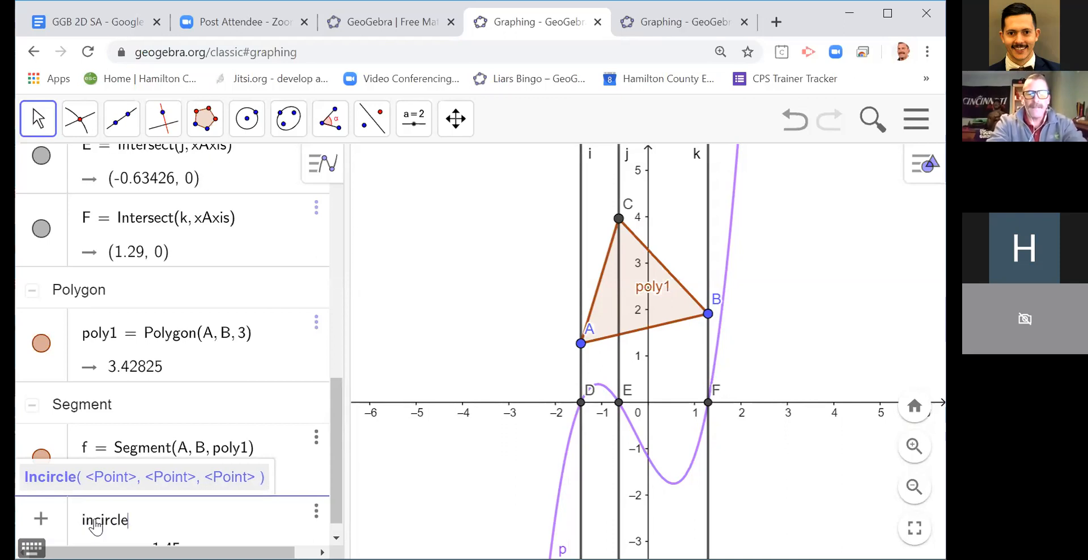
{"action": "type", "text": "(A, B"}
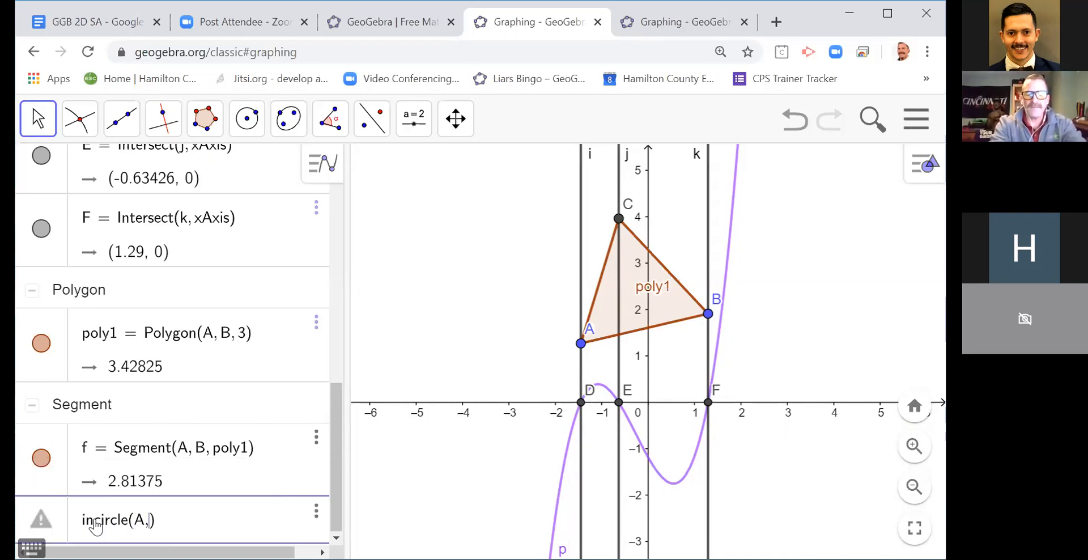
{"action": "type", "text": ", C"}
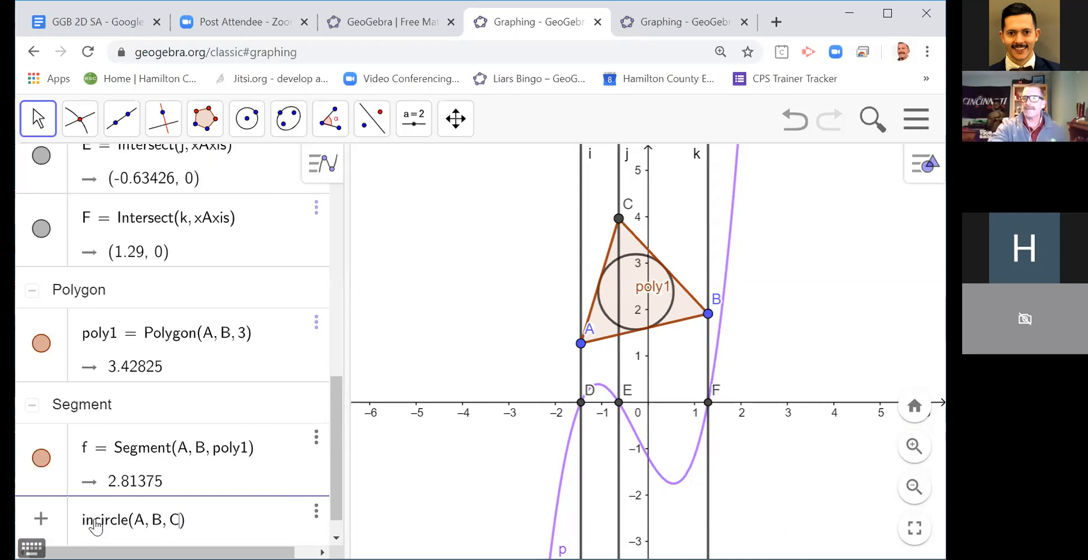
{"action": "key", "text": "Return"}
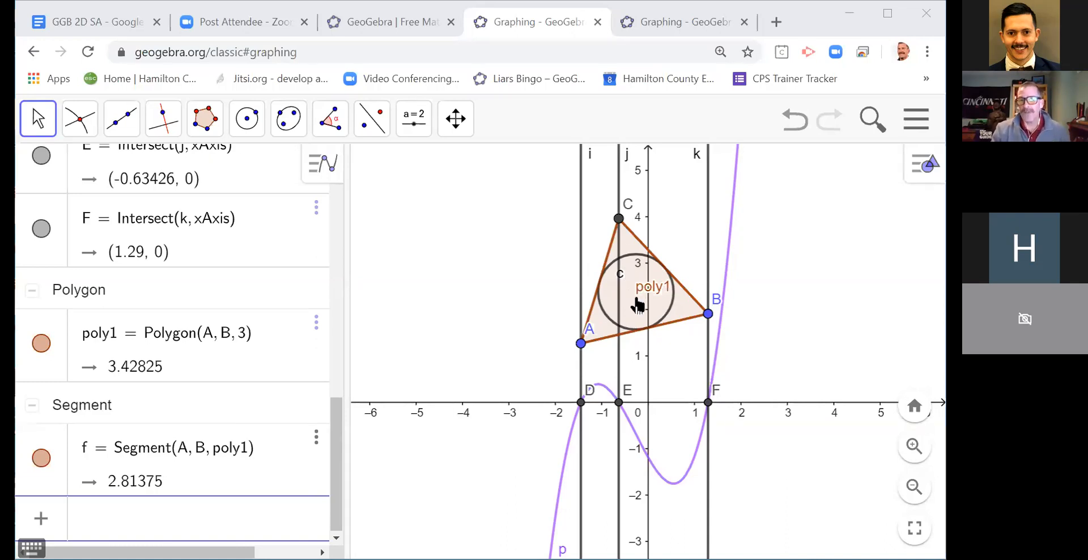
Step: Mark the center of the incircle and construct a line through it perpendicular to the x-axis
{"action": "left_click", "coordinate": [92, 136]}
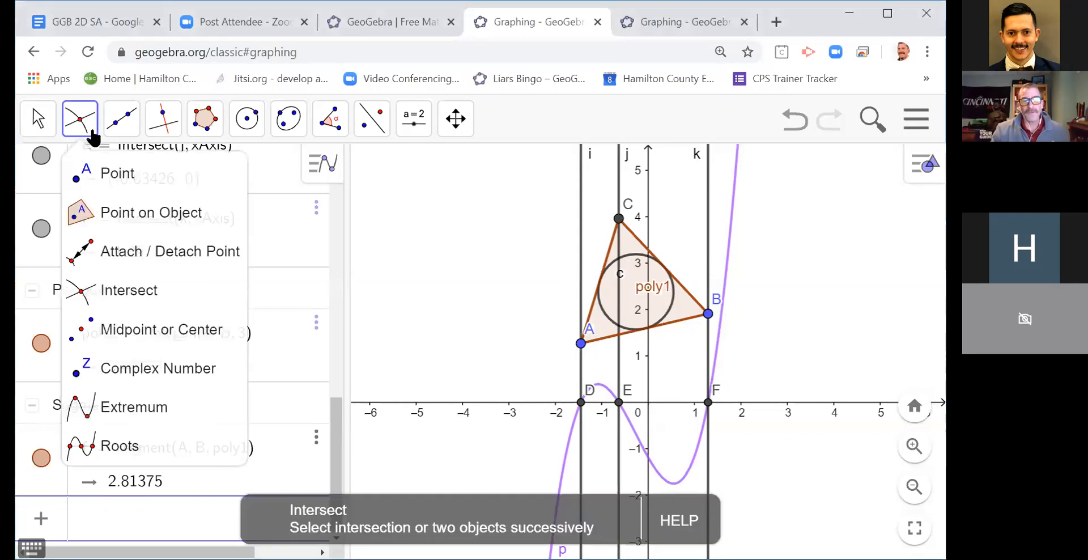
{"action": "left_click", "coordinate": [124, 331]}
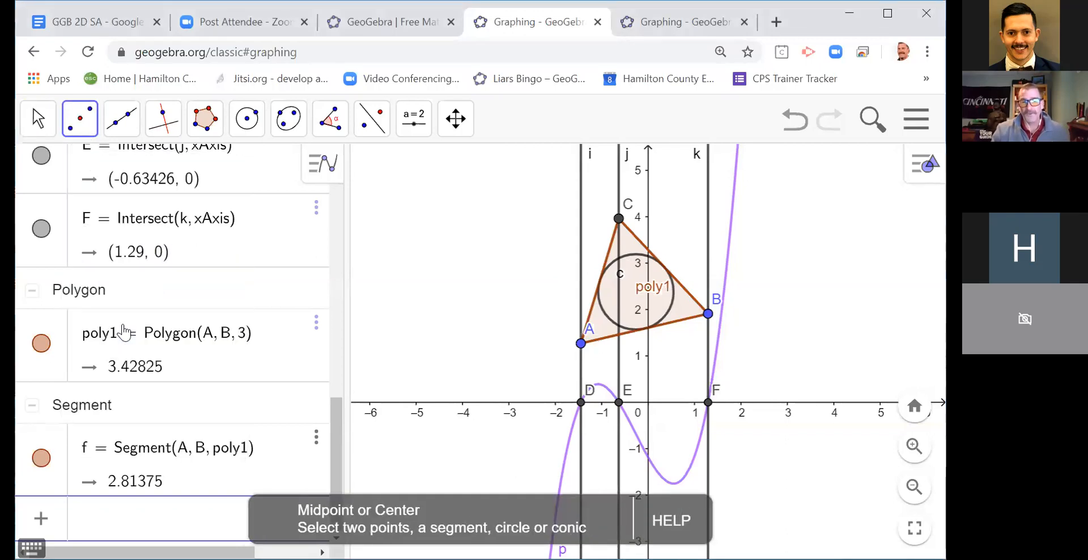
{"action": "left_click", "coordinate": [602, 317]}
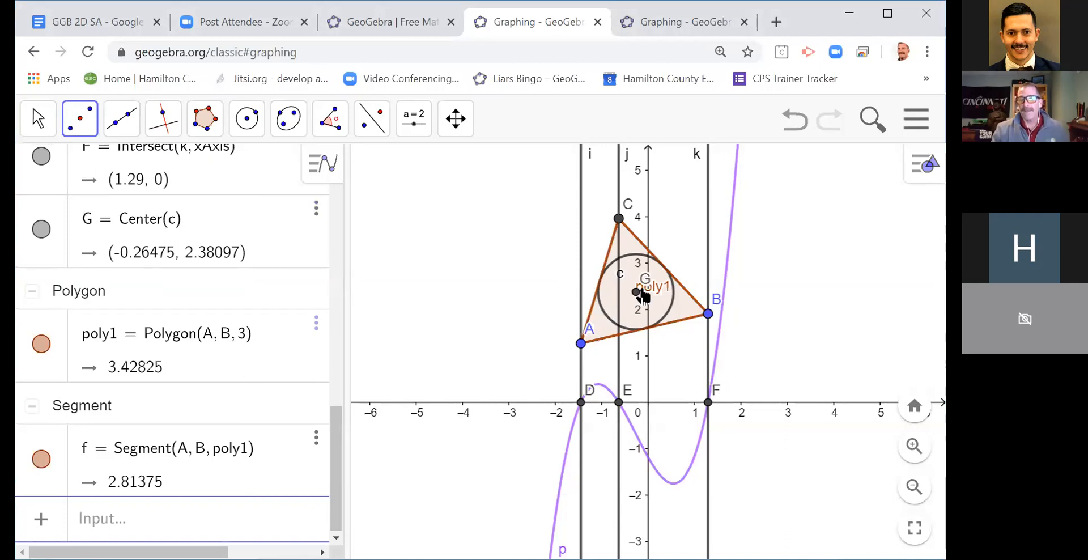
{"action": "left_click", "coordinate": [31, 126]}
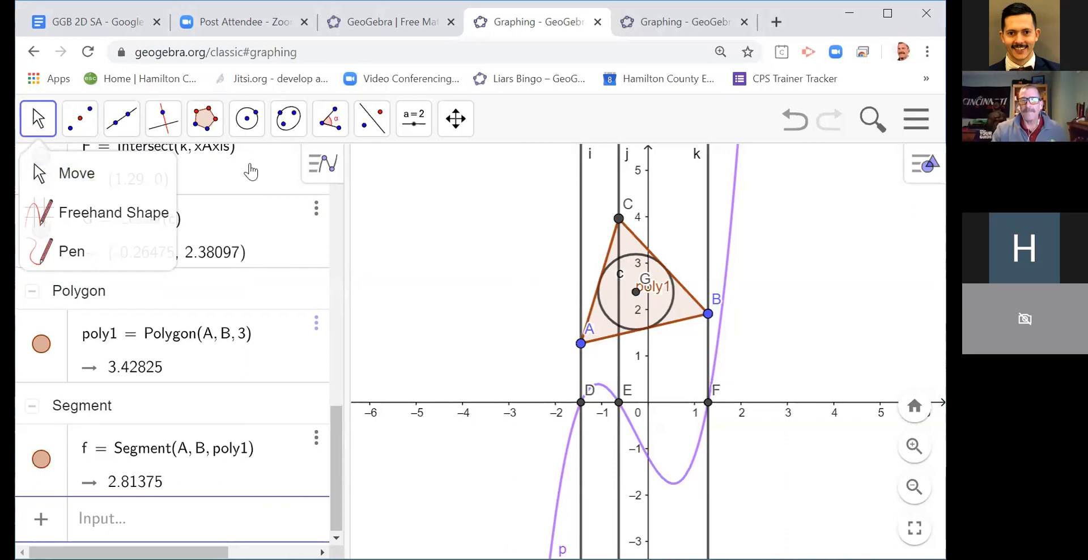
{"action": "left_click", "coordinate": [172, 136]}
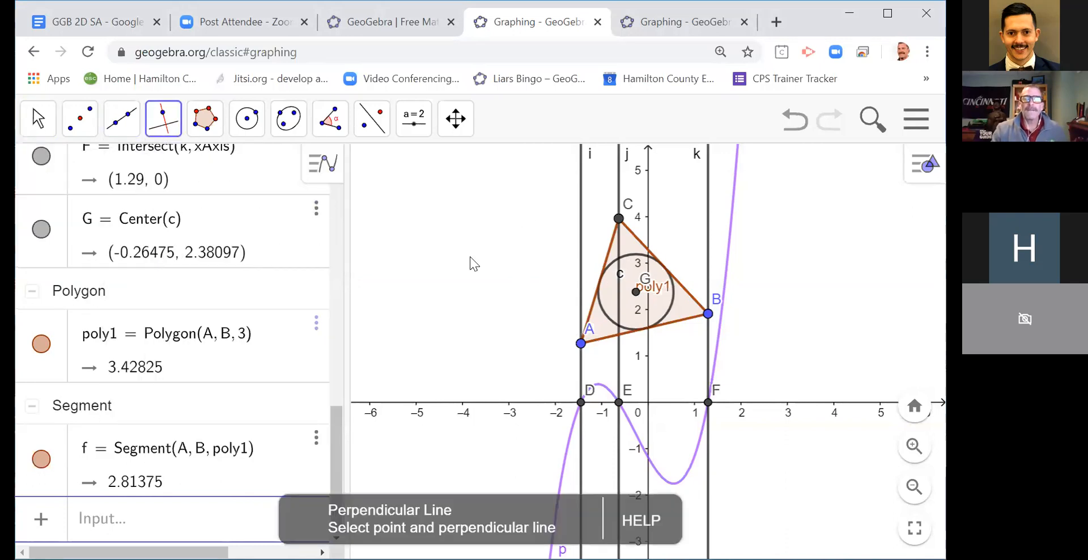
{"action": "left_click", "coordinate": [634, 291]}
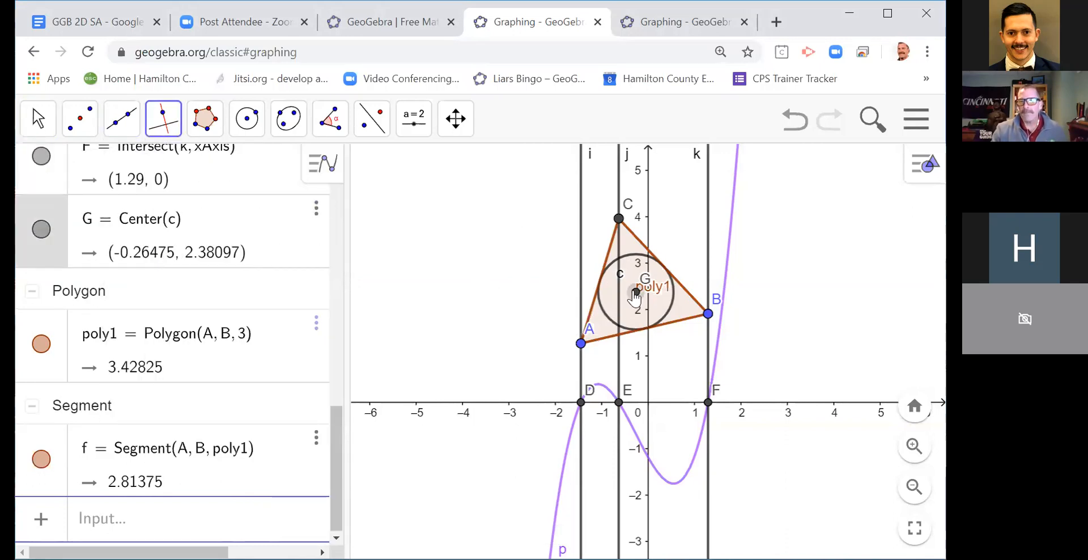
{"action": "left_click", "coordinate": [673, 406]}
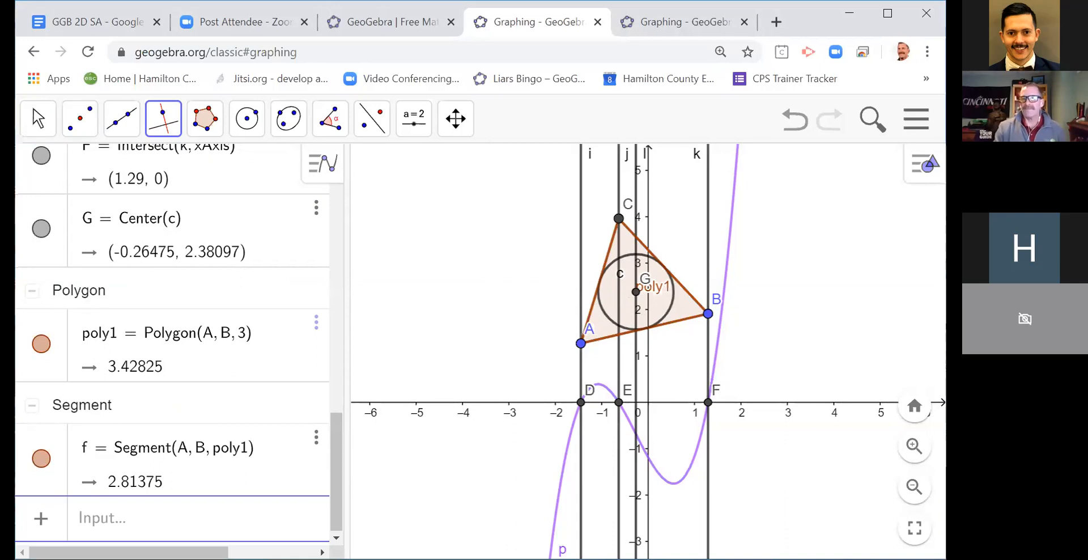
Step: With the Move tool, reposition vertex A to about (-2.1, 0.9) and vertex B to about (1.05, 2.3)
{"action": "left_click", "coordinate": [38, 119]}
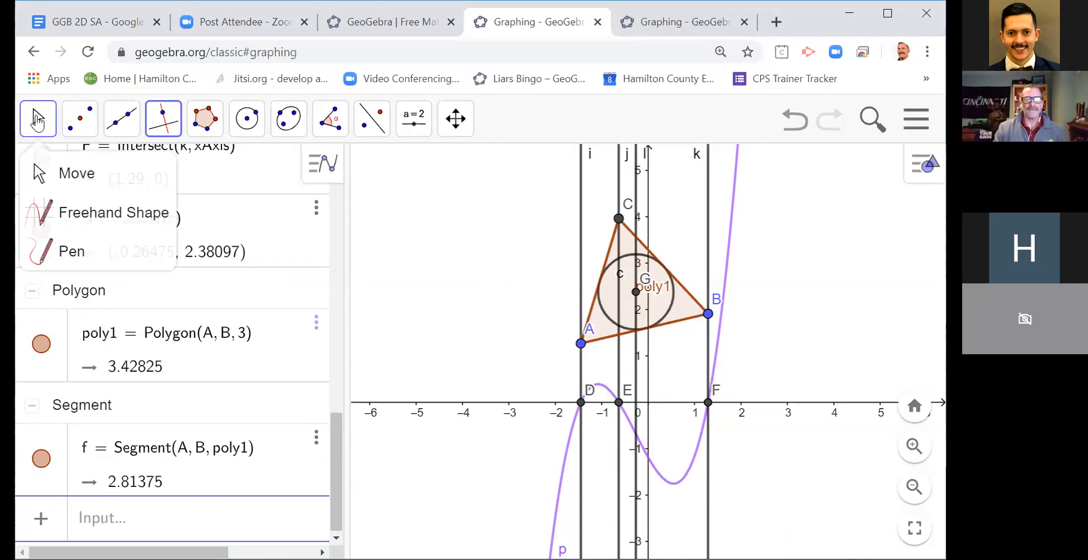
{"action": "left_click", "coordinate": [34, 173]}
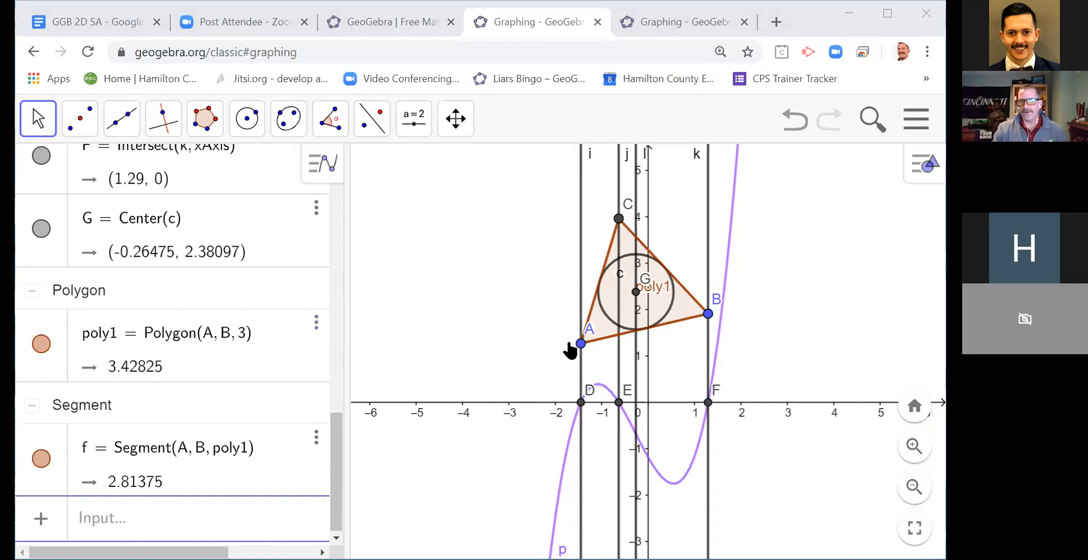
{"action": "left_click_drag", "start_coordinate": [581, 353], "coordinate": [558, 383]}
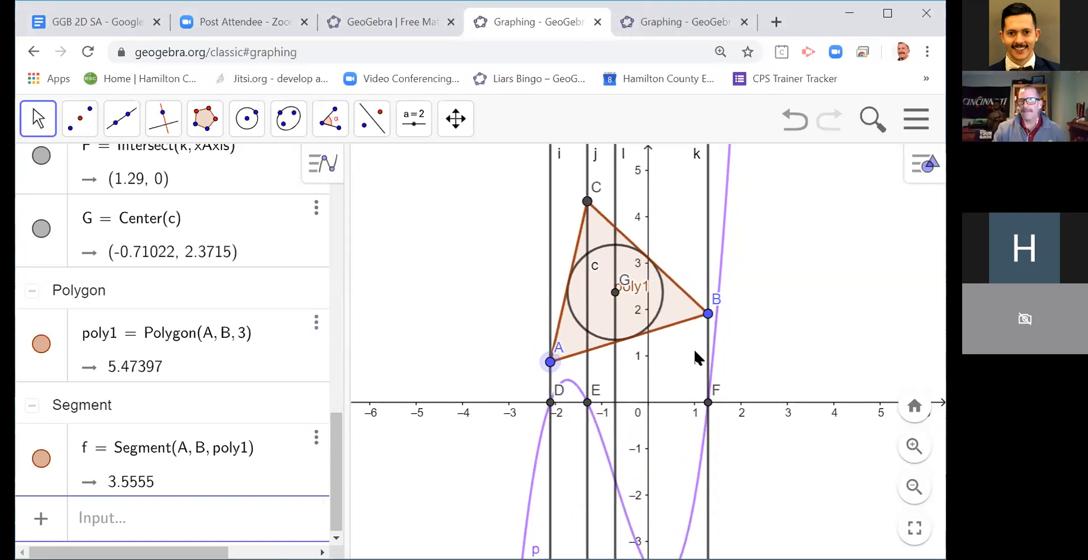
{"action": "left_click_drag", "start_coordinate": [719, 319], "coordinate": [651, 299]}
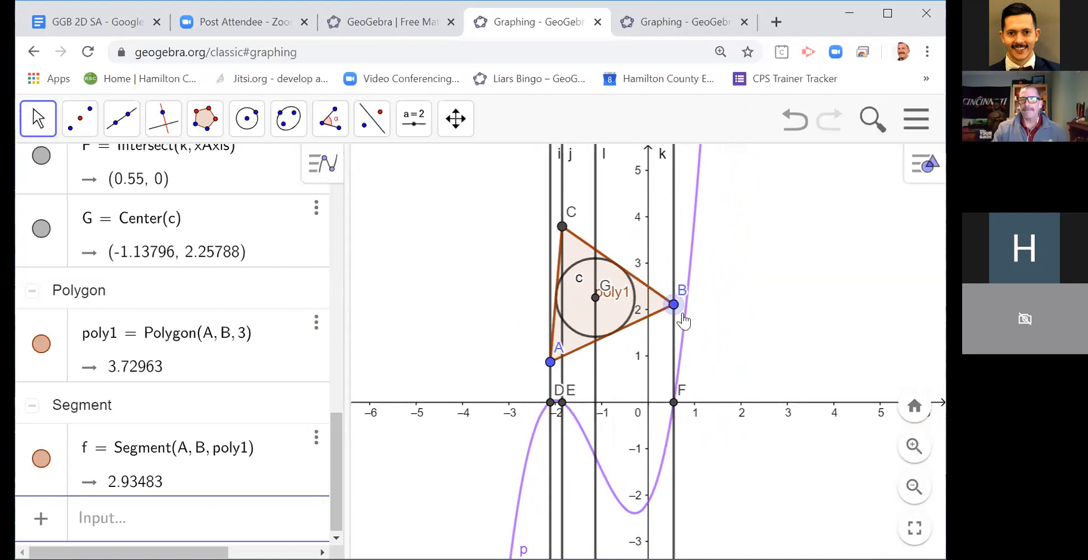
{"action": "left_click_drag", "start_coordinate": [679, 307], "coordinate": [698, 296]}
{"action": "double_click", "coordinate": [699, 297]}
{"action": "left_click", "coordinate": [686, 380]}
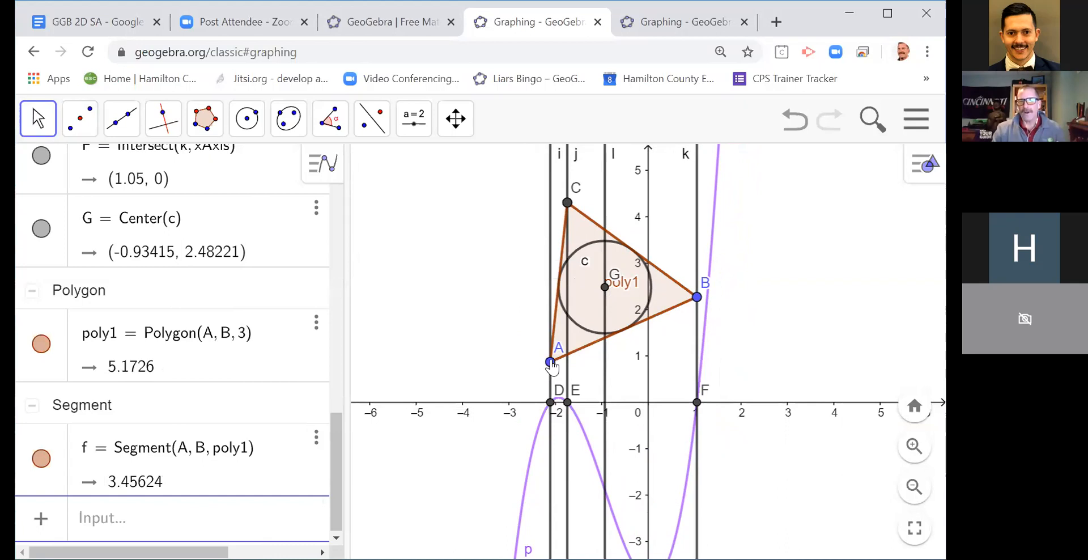
Step: Reposition vertex A of the triangle to about (-2.6, 1.55)
{"action": "left_click_drag", "start_coordinate": [550, 363], "coordinate": [527, 333]}
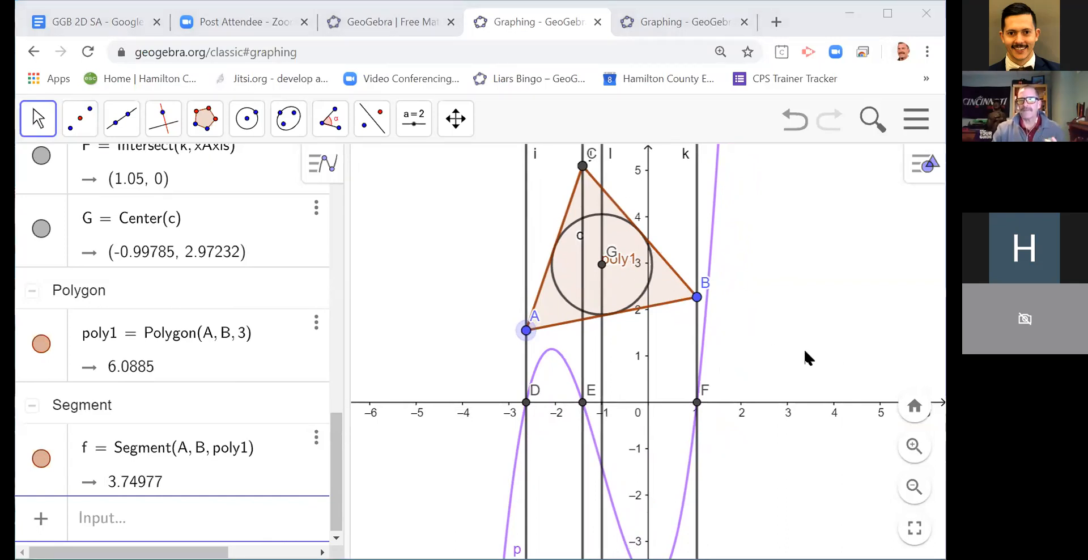
{"action": "left_click", "coordinate": [288, 326]}
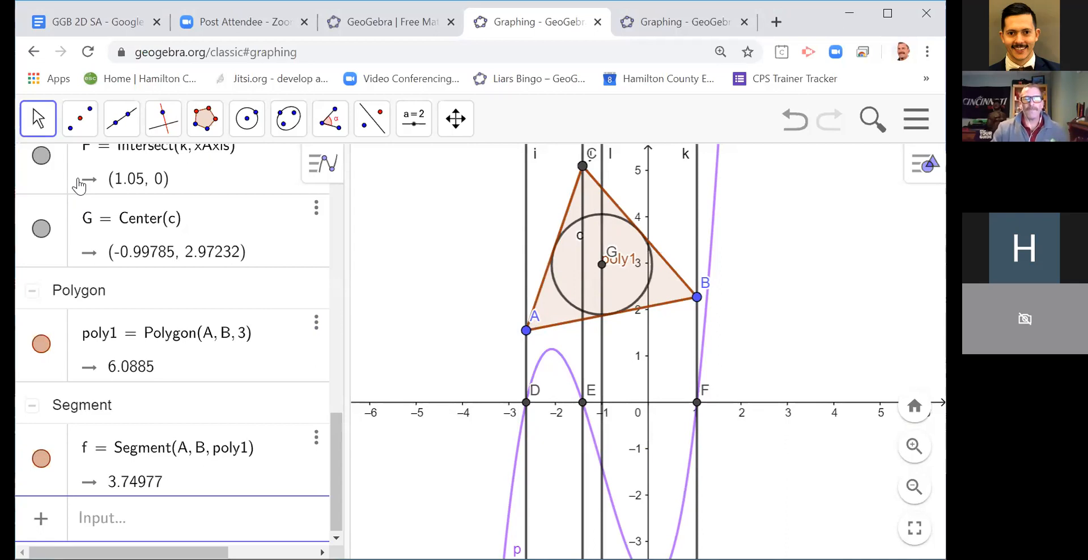
Step: Construct a line through the incircle's center G parallel to the x-axis
{"action": "left_click", "coordinate": [164, 134]}
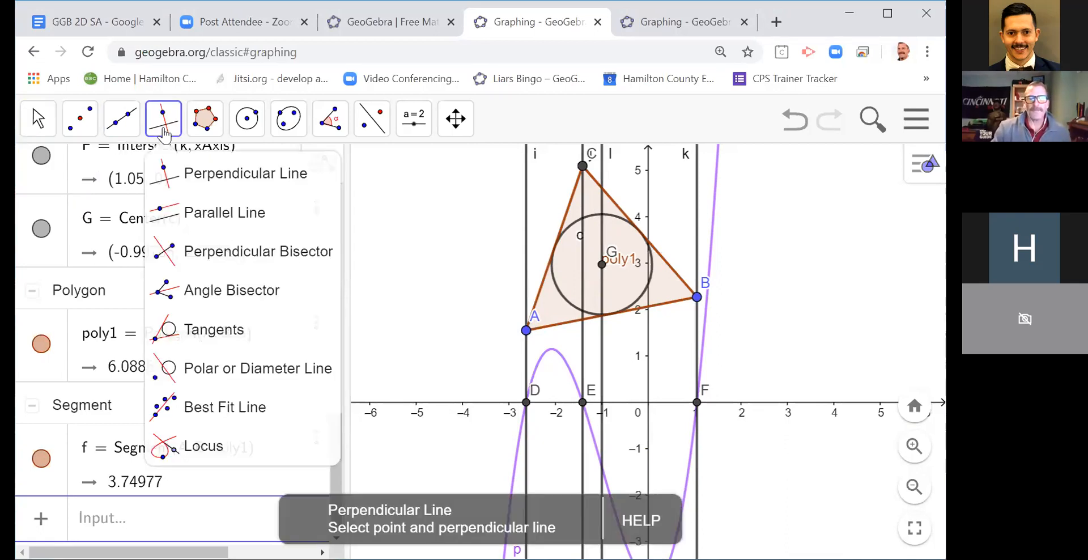
{"action": "left_click", "coordinate": [214, 211]}
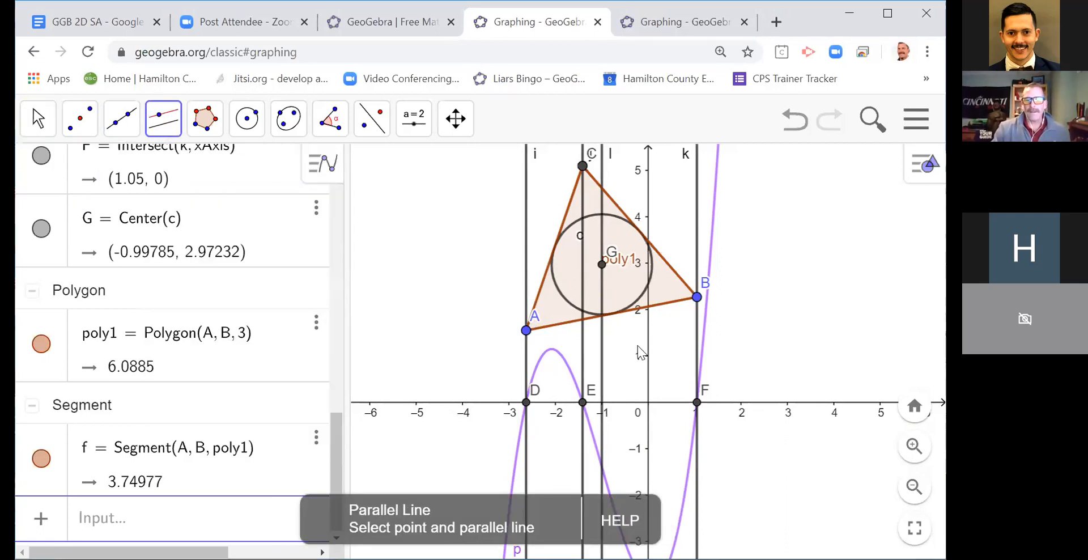
{"action": "left_click", "coordinate": [625, 407]}
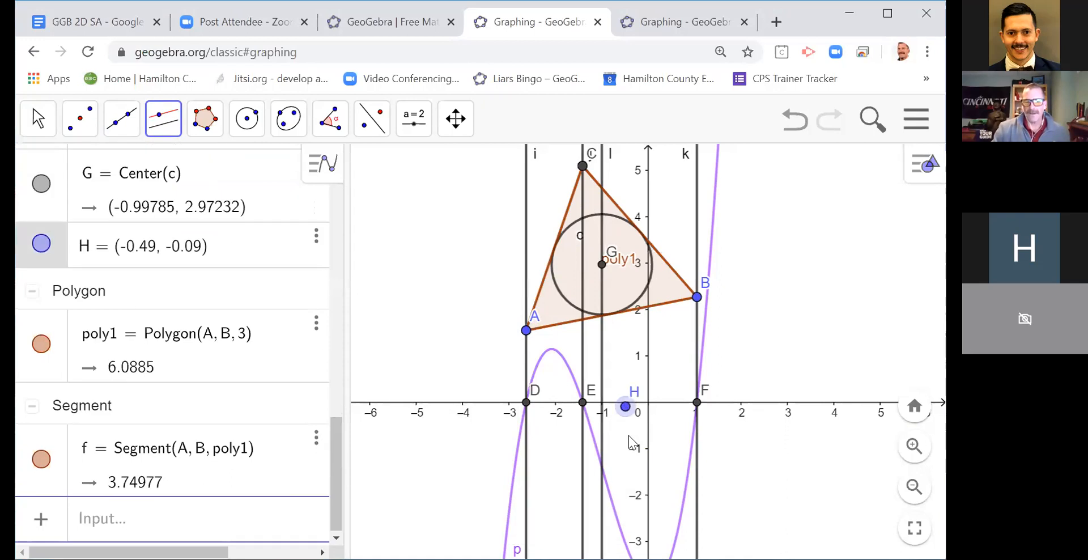
{"action": "left_click", "coordinate": [794, 120]}
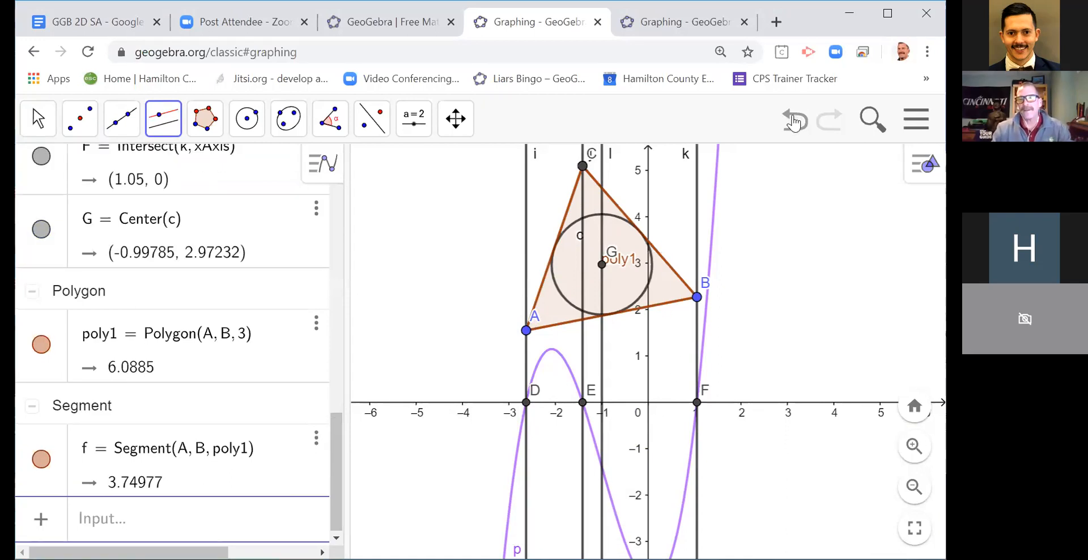
{"action": "left_click", "coordinate": [625, 403]}
{"action": "left_click", "coordinate": [599, 275]}
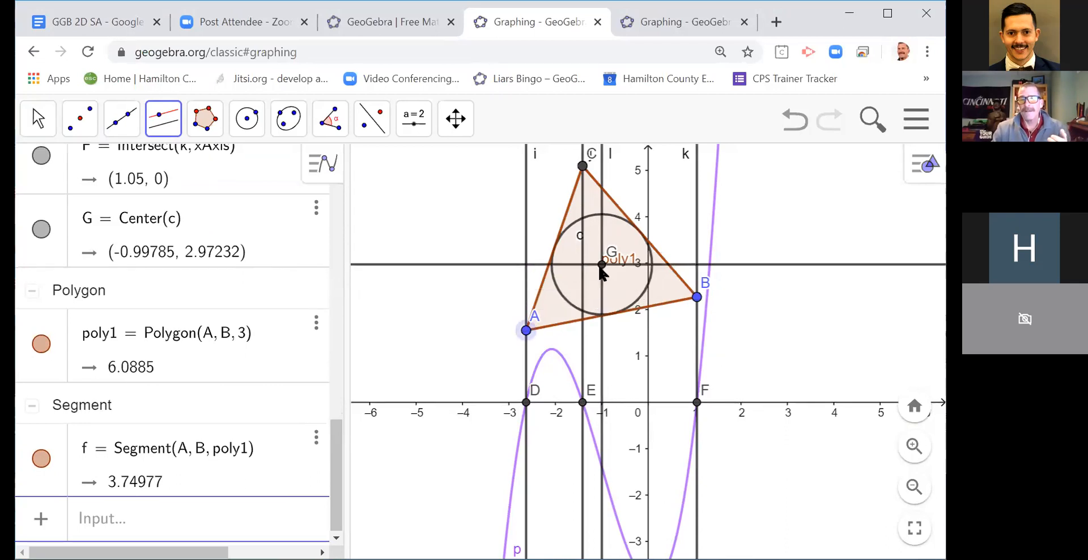
Step: Mark the intersection points of the horizontal line m and the incircle with the Intersect tool
{"action": "left_click", "coordinate": [80, 134]}
{"action": "left_click", "coordinate": [159, 286]}
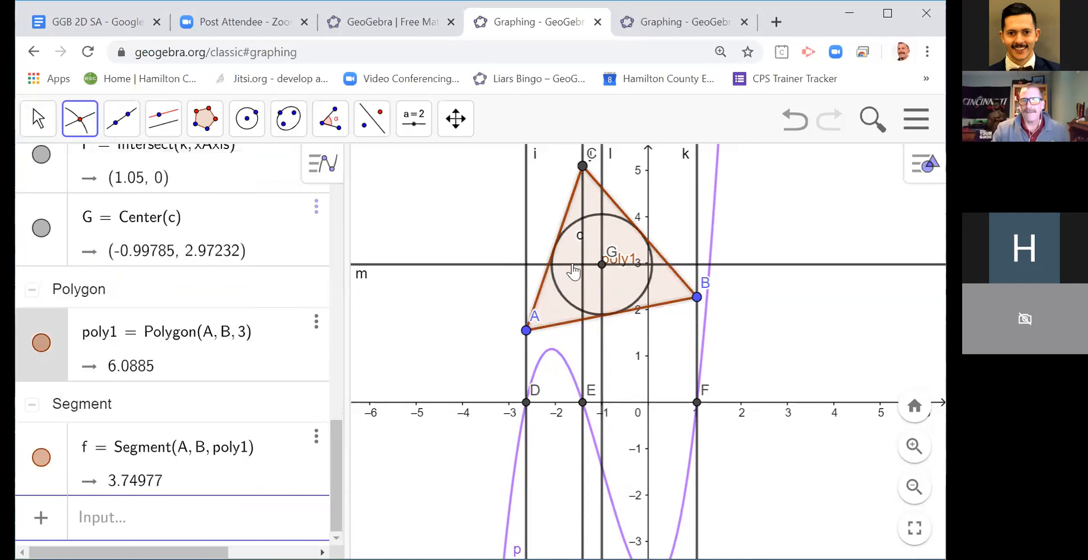
{"action": "left_click", "coordinate": [38, 122]}
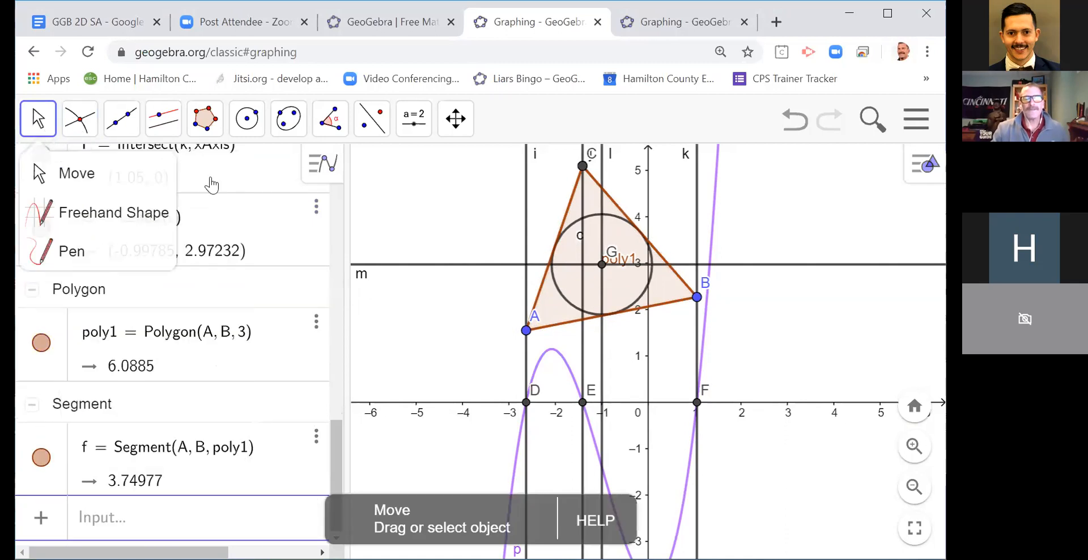
{"action": "left_click", "coordinate": [445, 231]}
{"action": "left_click", "coordinate": [82, 124]}
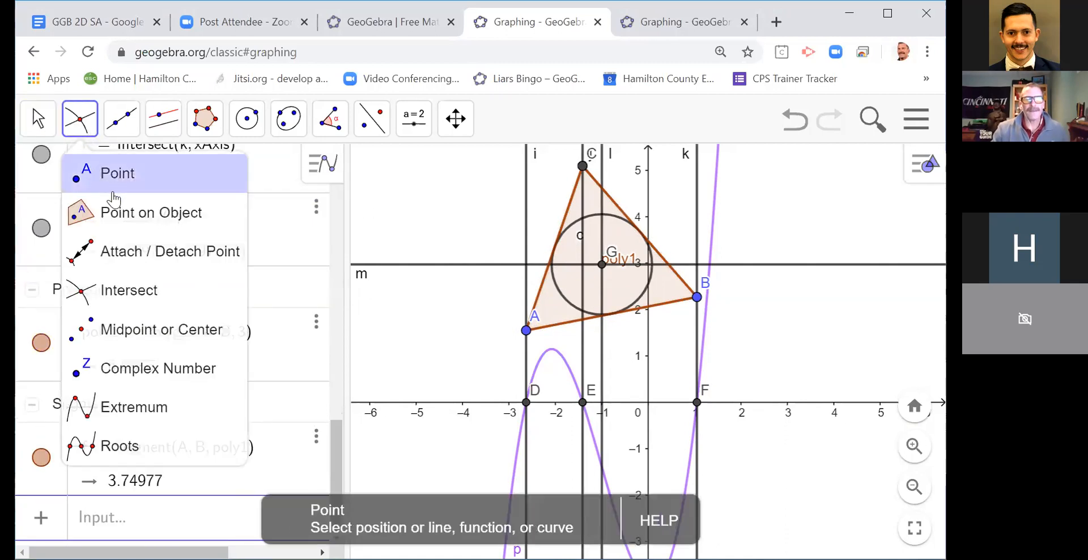
{"action": "left_click", "coordinate": [109, 290]}
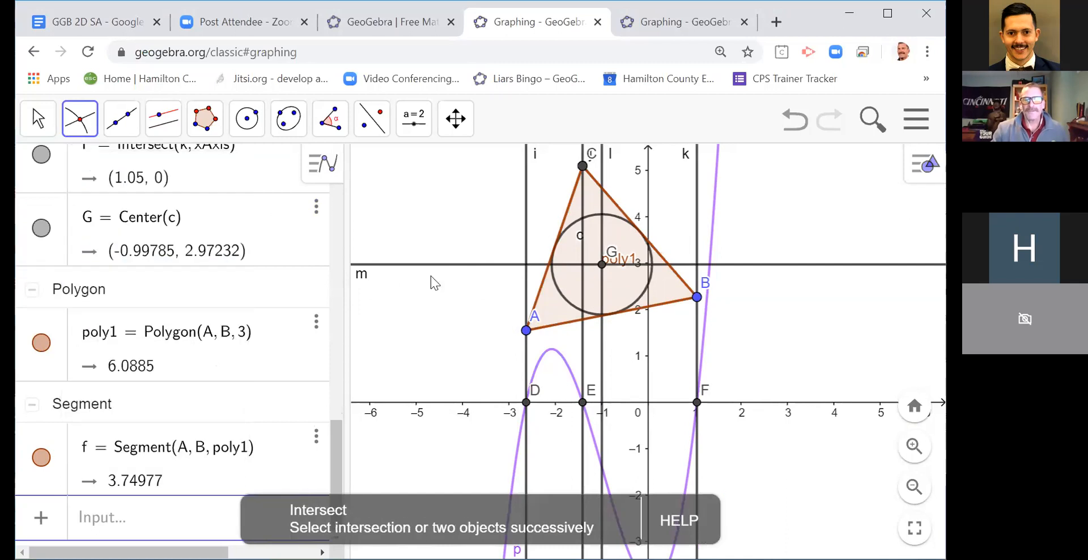
{"action": "left_click", "coordinate": [433, 266]}
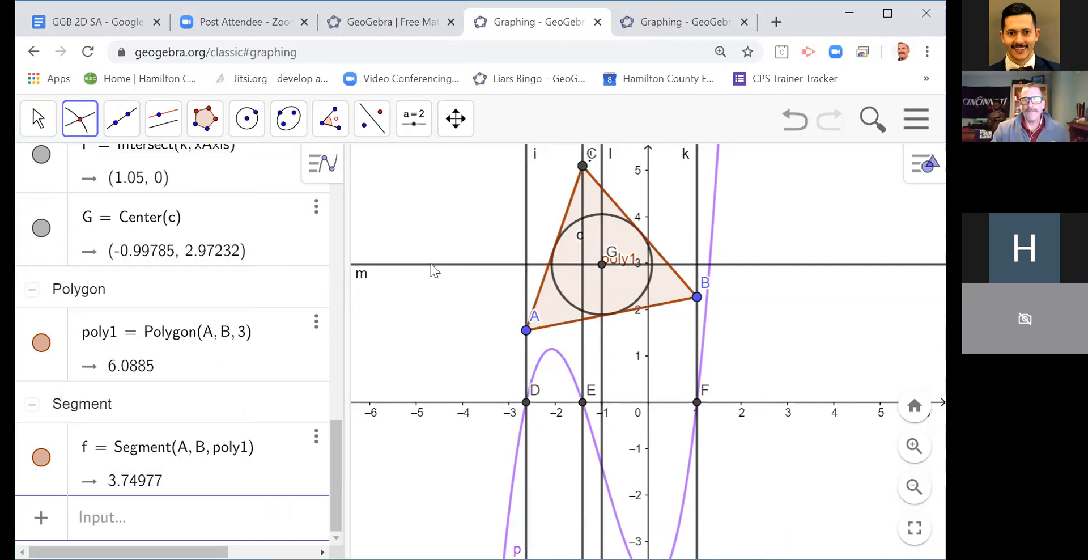
{"action": "left_click", "coordinate": [561, 297]}
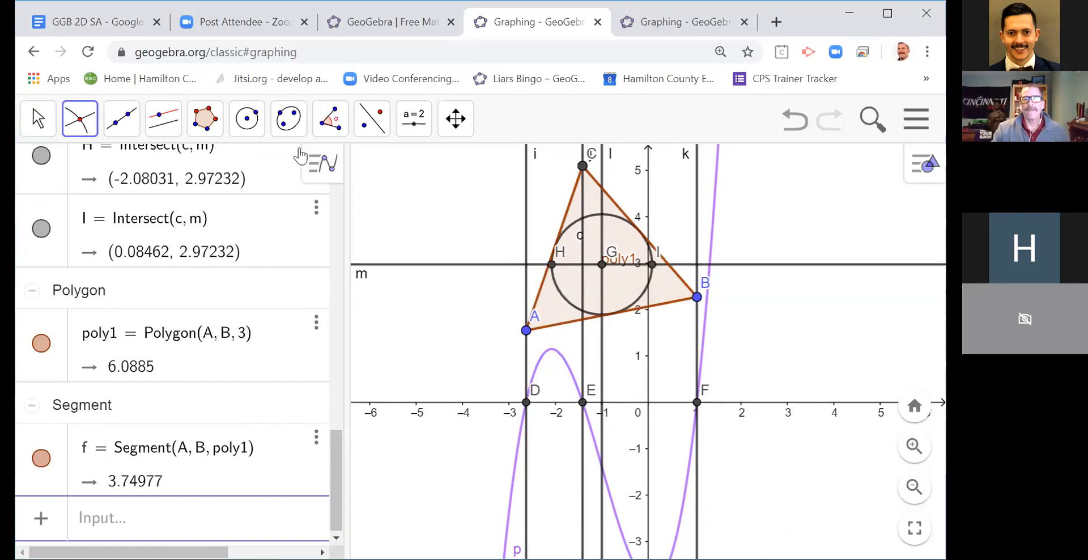
Step: Construct perpendiculars to the x-axis through both points where the horizontal line meets the incircle
{"action": "left_click", "coordinate": [163, 131]}
{"action": "left_click", "coordinate": [170, 173]}
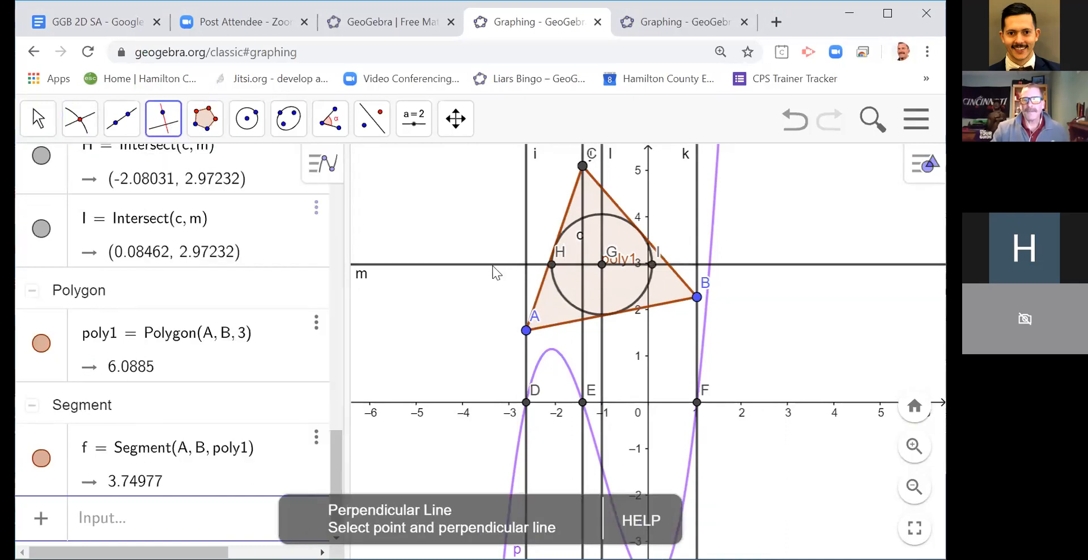
{"action": "left_click", "coordinate": [551, 263]}
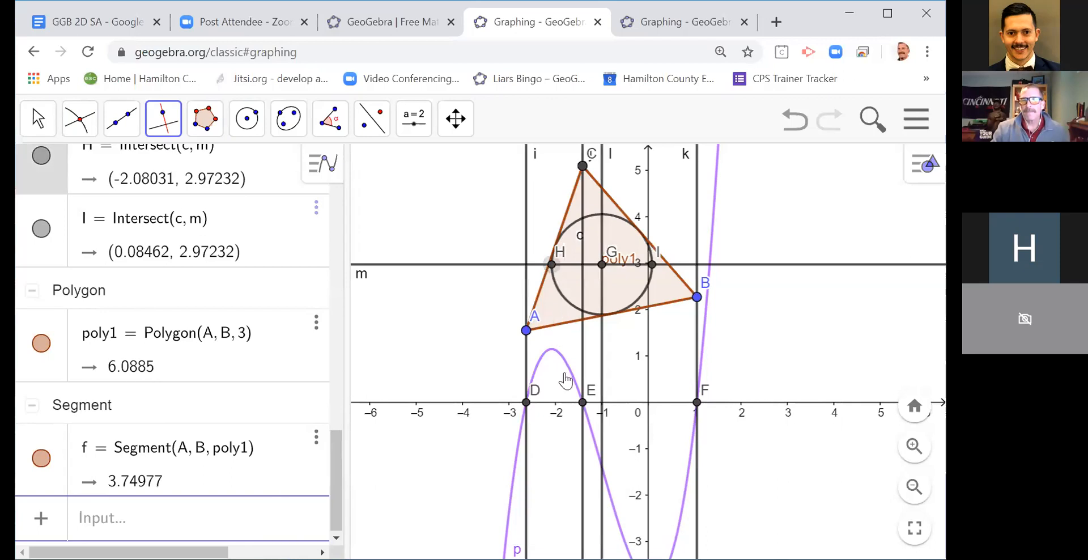
{"action": "left_click", "coordinate": [552, 403]}
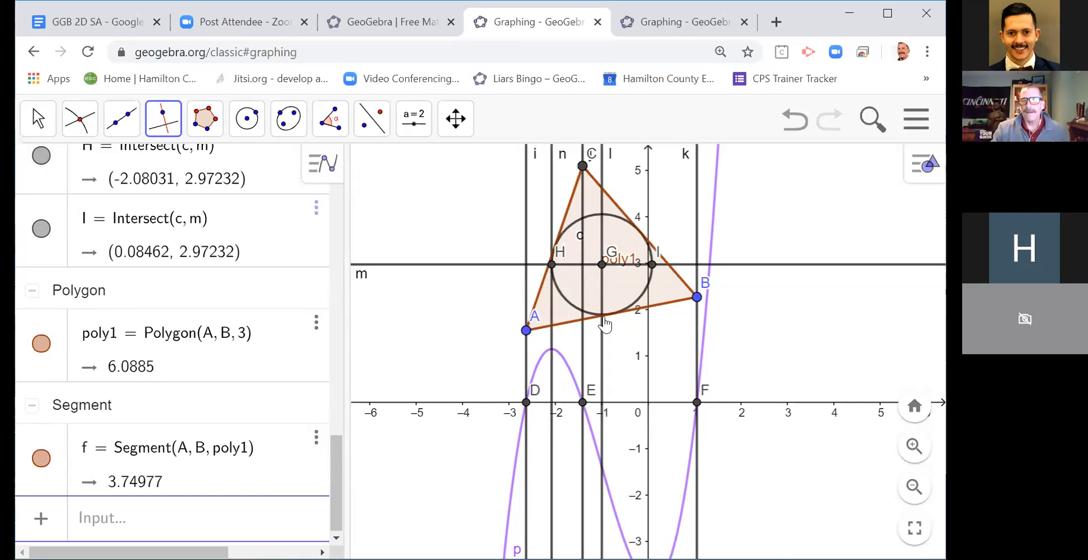
{"action": "left_click", "coordinate": [652, 265]}
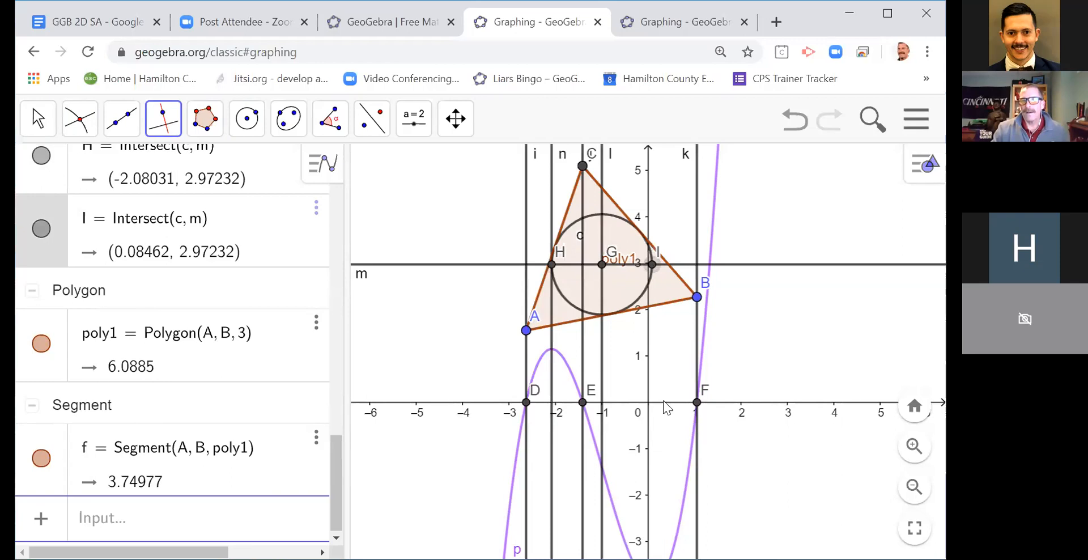
{"action": "left_click", "coordinate": [664, 401]}
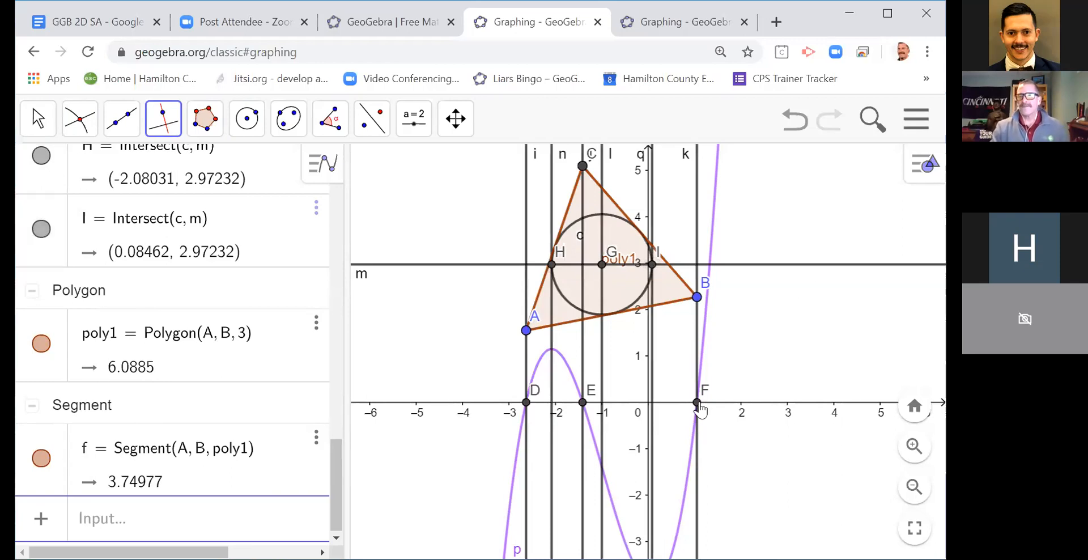
Step: With the Move tool, reposition vertex A to about (-2.2, 1.3)
{"action": "left_click", "coordinate": [38, 120]}
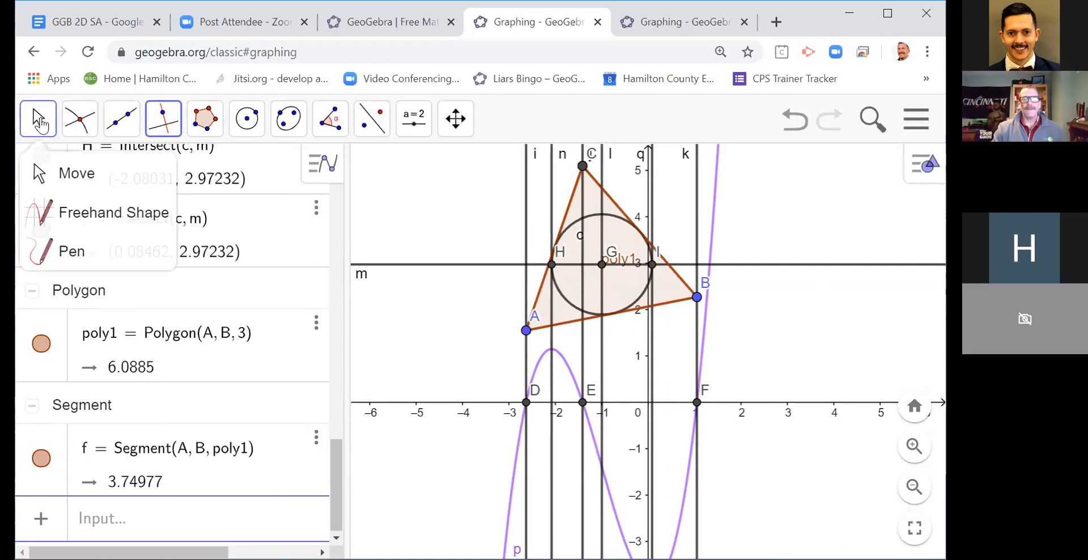
{"action": "left_click", "coordinate": [531, 332]}
{"action": "left_click_drag", "start_coordinate": [531, 337], "coordinate": [553, 350]}
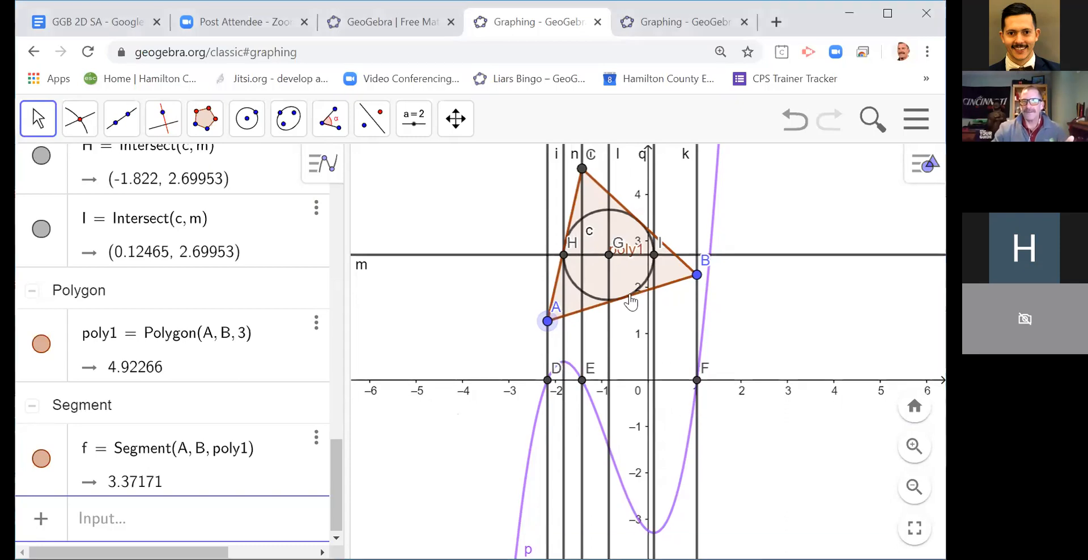
{"action": "left_click", "coordinate": [609, 252]}
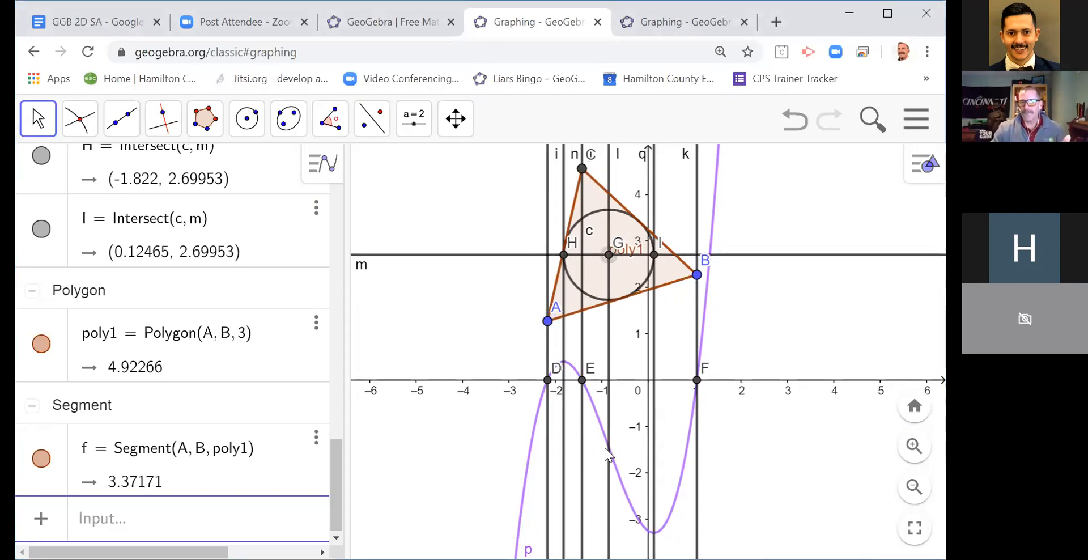
Step: Mark the cubic's inflection point with the command InflectionPoint(p)
{"action": "left_click", "coordinate": [174, 510]}
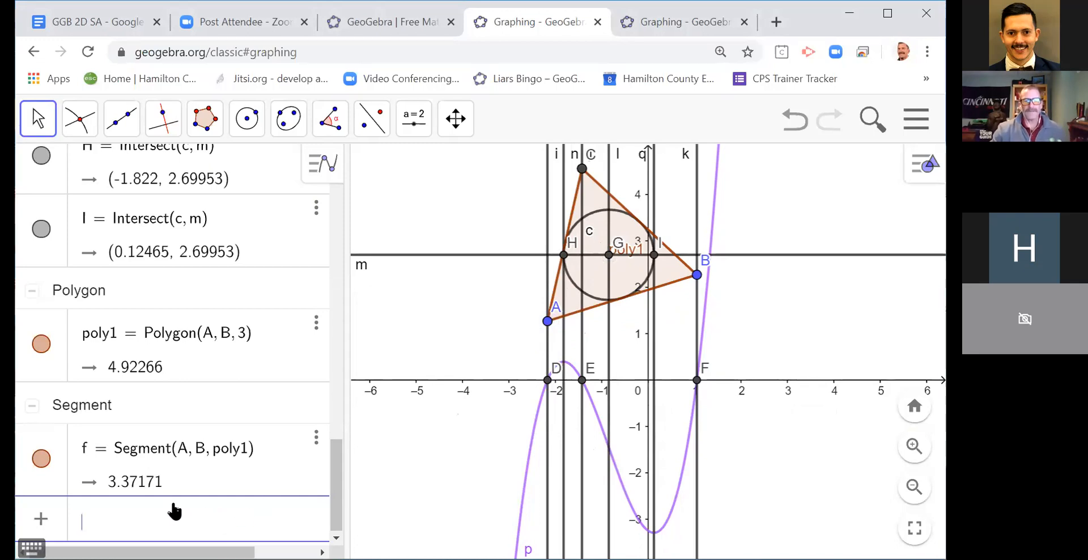
{"action": "type", "text": "e"}
{"action": "key", "text": "BackSpace"}
{"action": "type", "text": "inflec"}
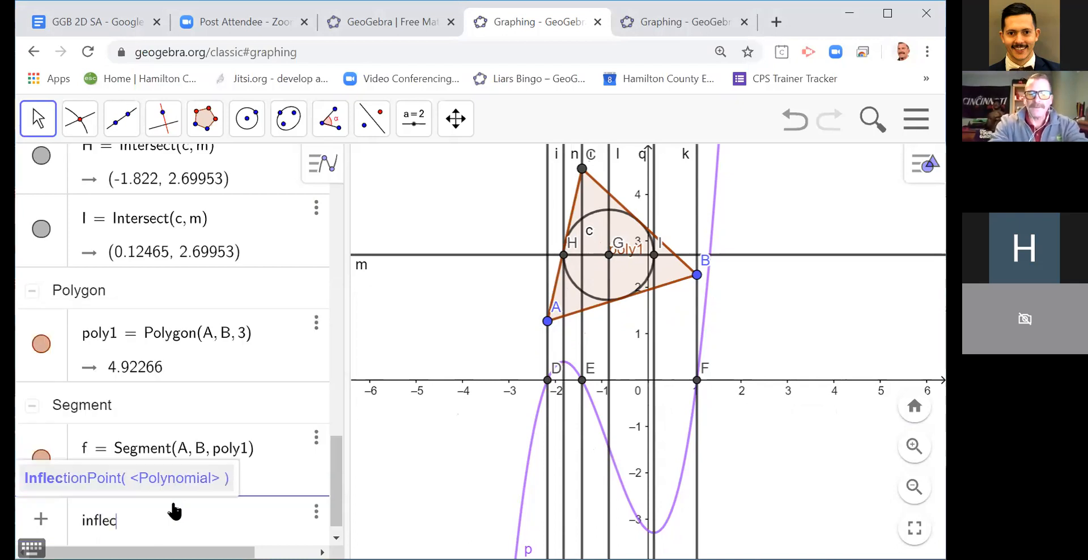
{"action": "key", "text": "Return"}
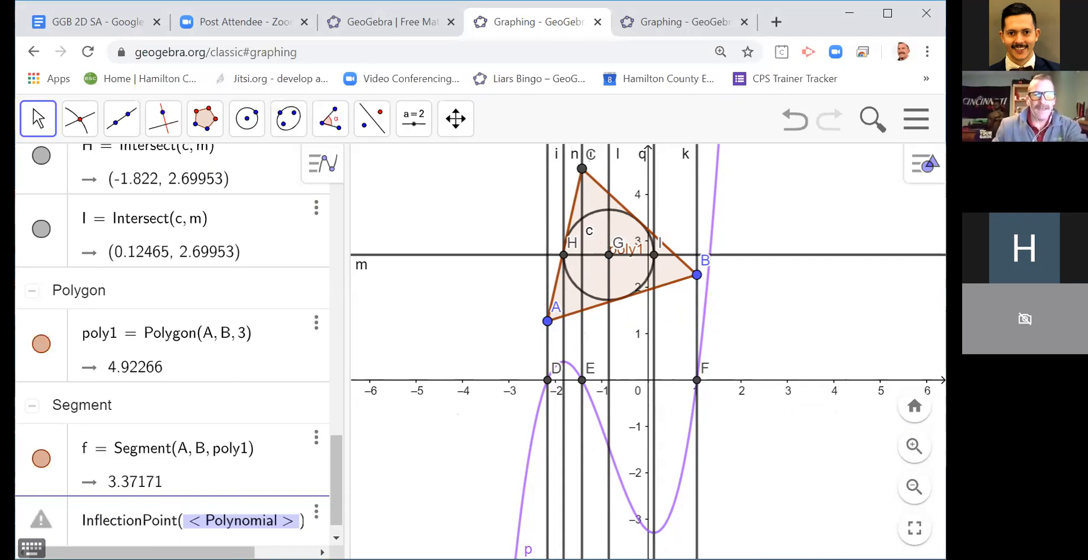
{"action": "scroll", "coordinate": [335, 477], "scroll_direction": "up", "scroll_amount": 3}
{"action": "left_click_drag", "start_coordinate": [342, 410], "coordinate": [329, 525]}
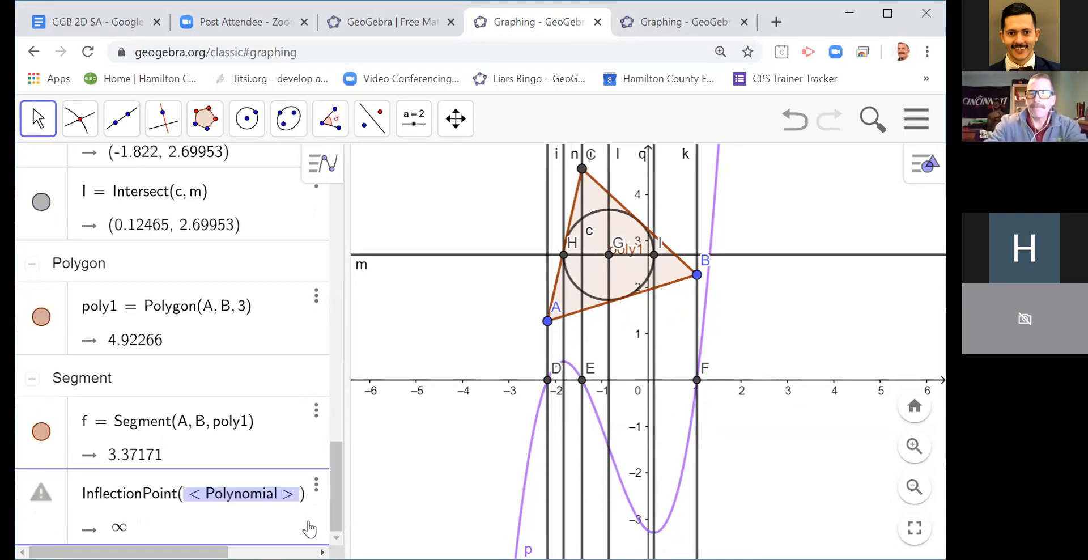
{"action": "left_click", "coordinate": [283, 497]}
{"action": "left_click_drag", "start_coordinate": [295, 499], "coordinate": [187, 506]}
{"action": "type", "text": "p"}
{"action": "key", "text": "Return"}
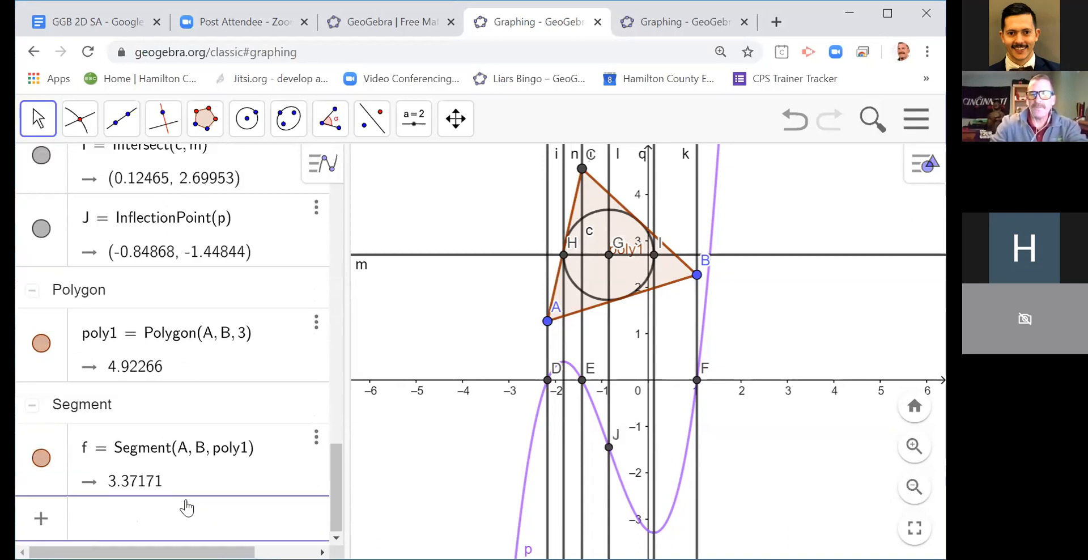
Step: Mark the cubic's local maximum and minimum with the command Extremum(p)
{"action": "type", "text": "extreme"}
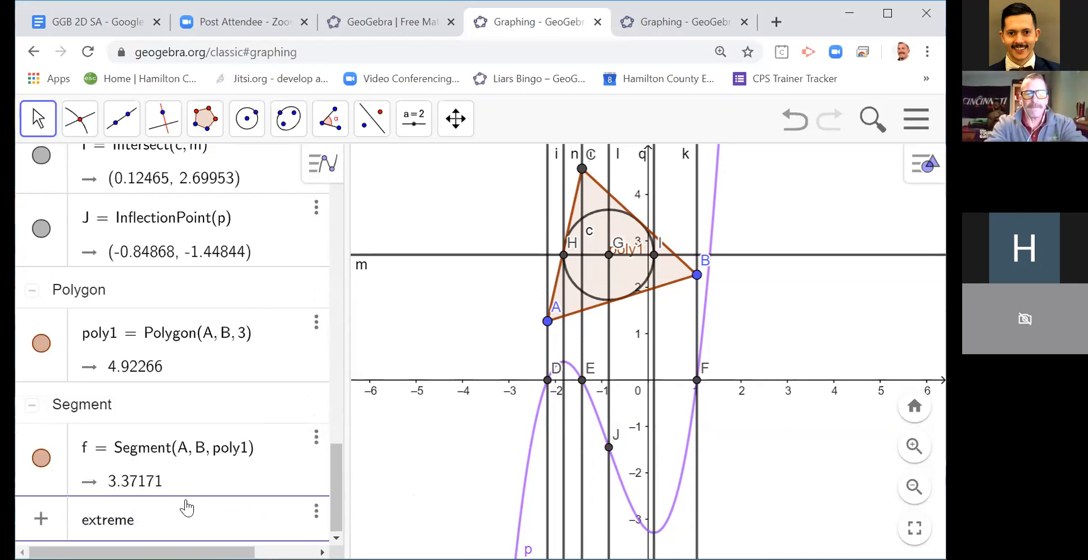
{"action": "key", "text": "BackSpace"}
{"action": "key", "text": "Return"}
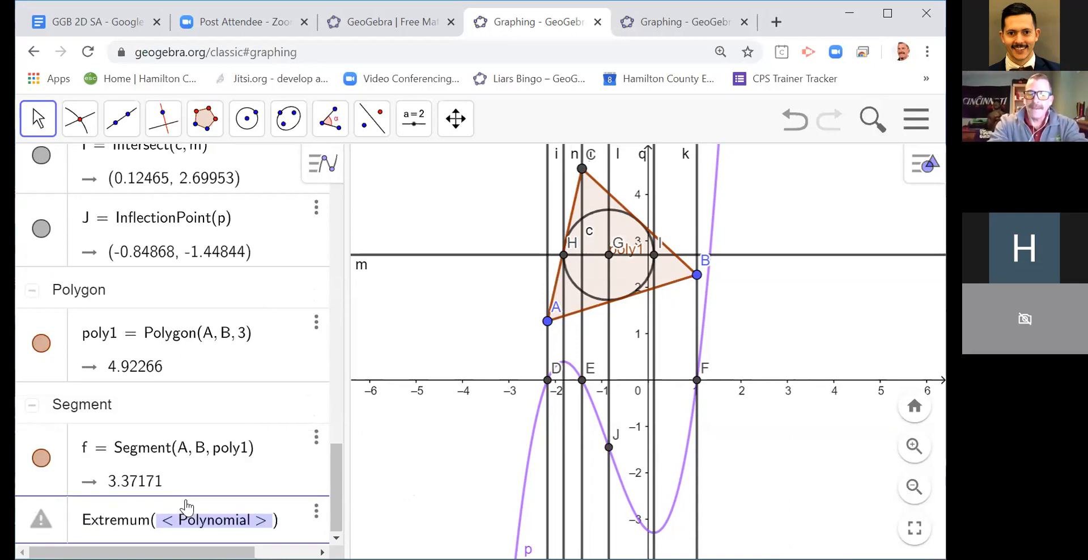
{"action": "type", "text": "p"}
{"action": "key", "text": "Return"}
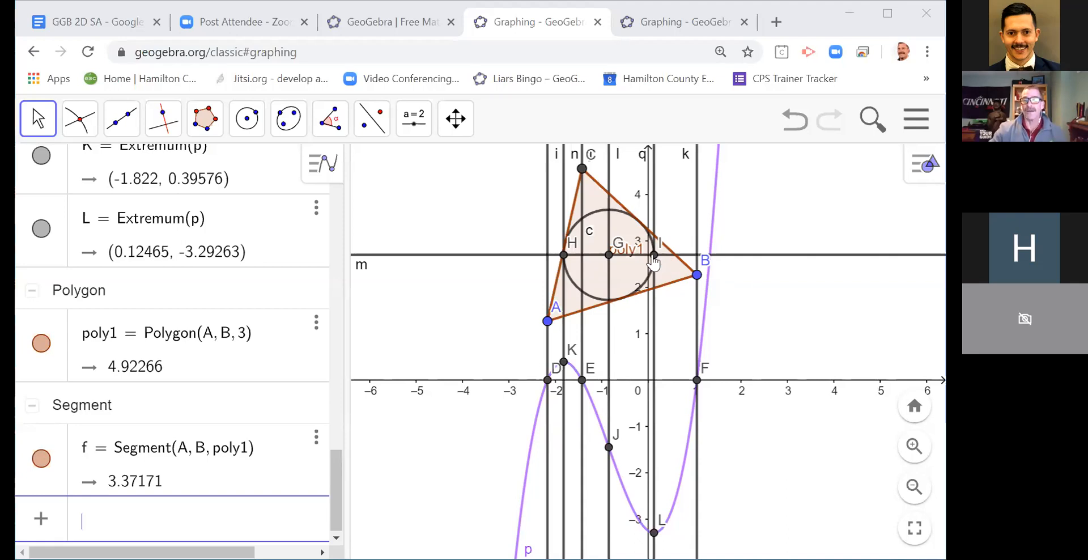
Step: Move the whole triangle so that vertex A lies at about (-2.2, 0.8) and vertex B at about (1, 1.8)
{"action": "left_click_drag", "start_coordinate": [635, 276], "coordinate": [623, 319]}
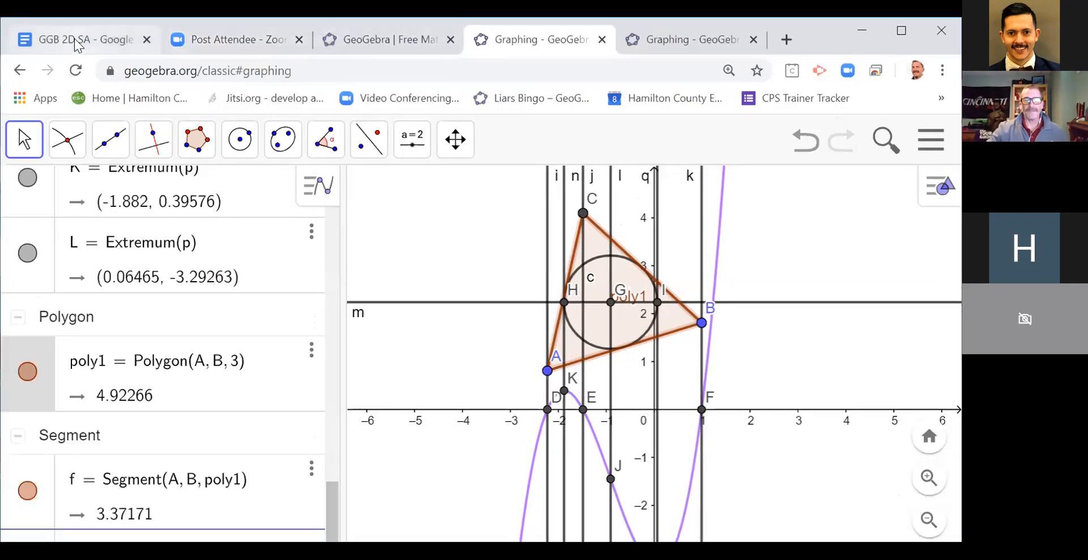
Step: Check the agenda in the GGB 2D SA document, and start a new file in the parabola's GeoGebra window without saving
{"action": "left_click", "coordinate": [77, 41]}
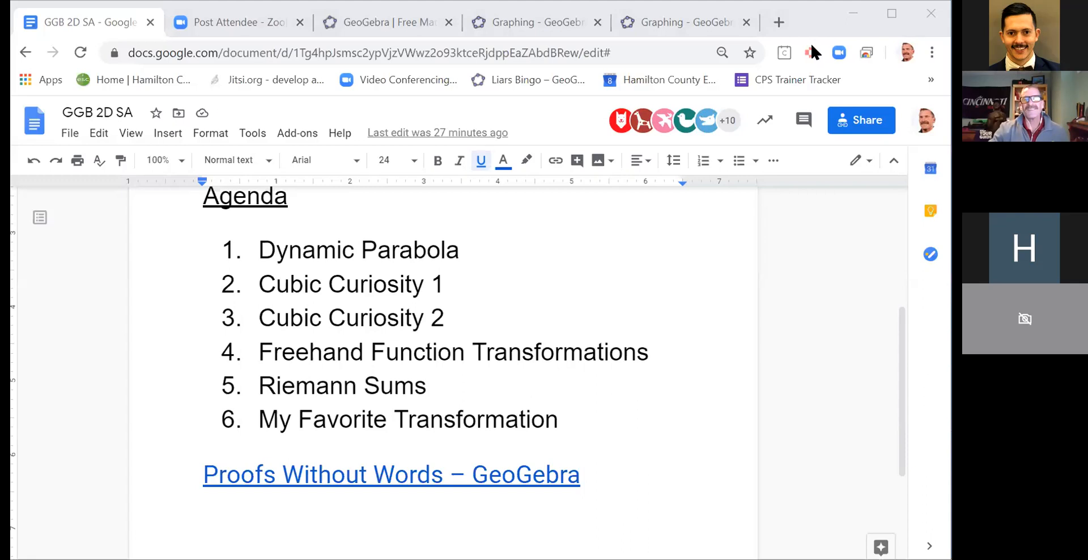
{"action": "left_click", "coordinate": [708, 23]}
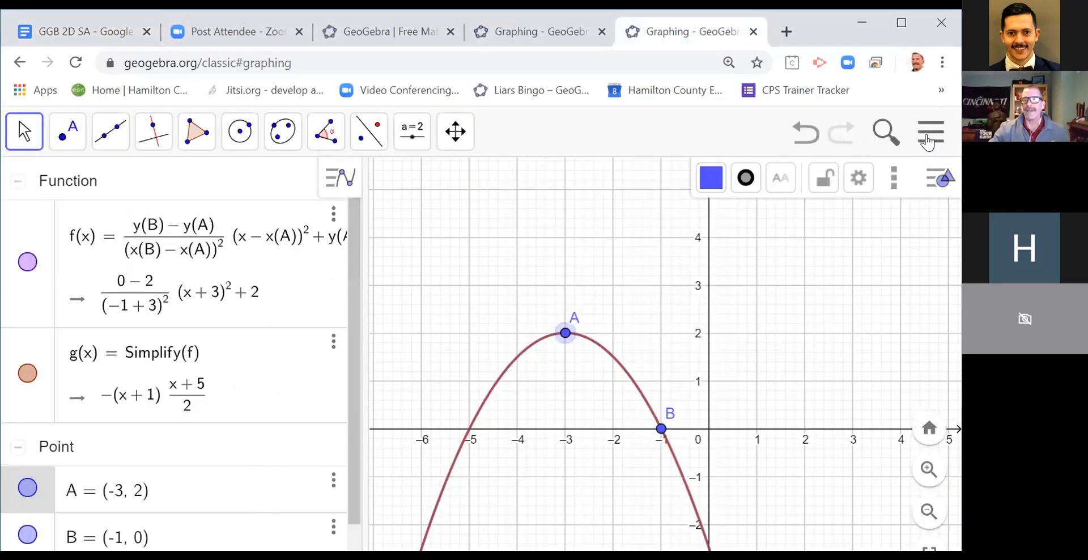
{"action": "left_click", "coordinate": [930, 139]}
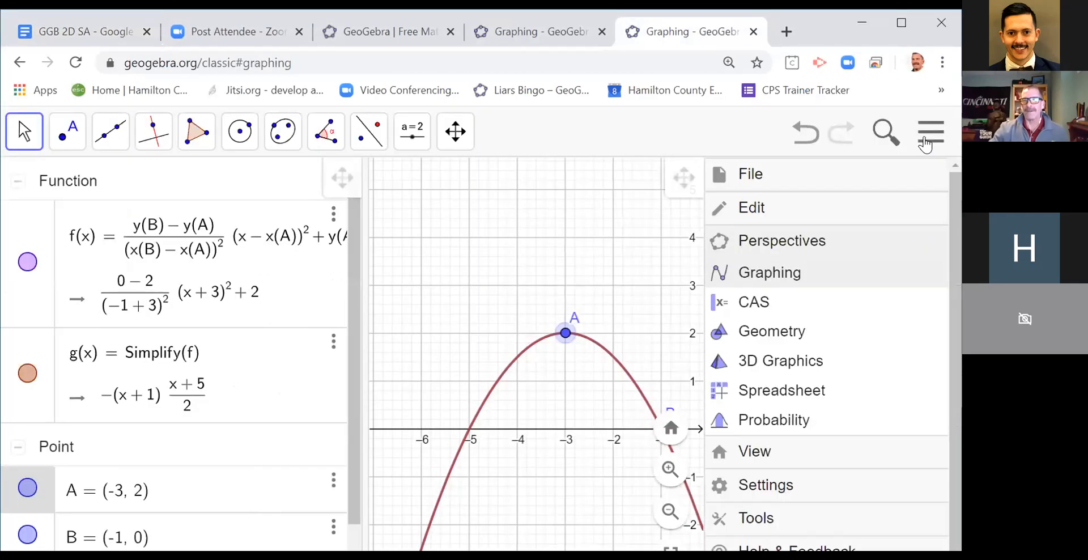
{"action": "left_click", "coordinate": [753, 176]}
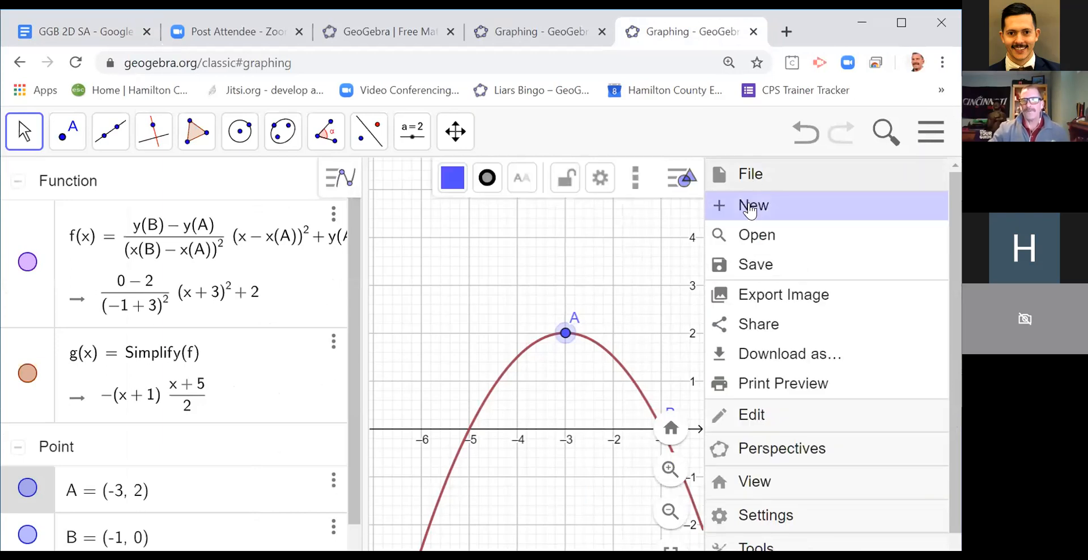
{"action": "left_click", "coordinate": [751, 204]}
{"action": "left_click", "coordinate": [686, 321]}
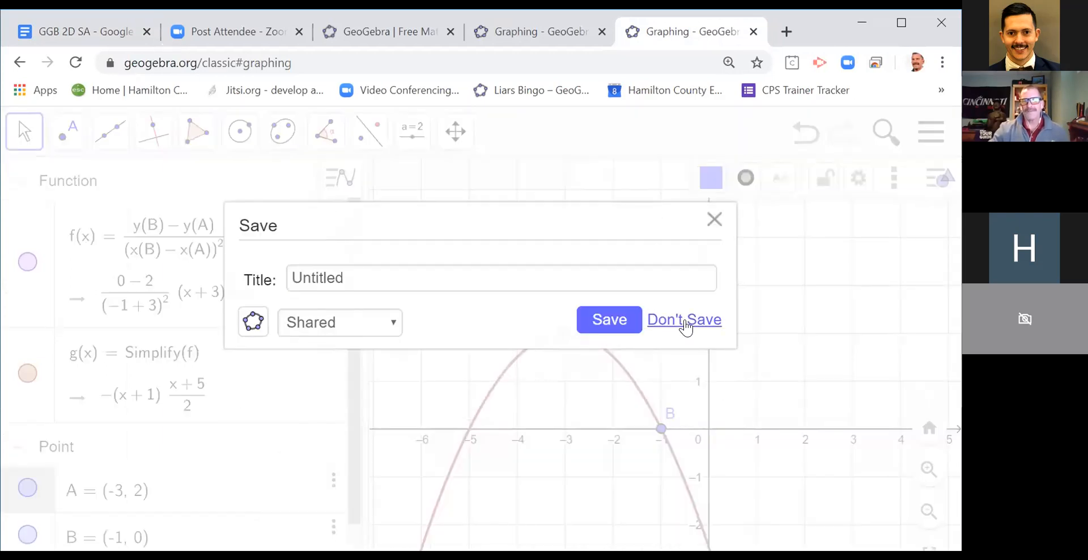
Step: Sketch a freehand function from about (-6.3, 1.1) to (-1.8, 3.7), with a peak near x = -4.5 and a dip near x = -3
{"action": "left_click", "coordinate": [594, 266]}
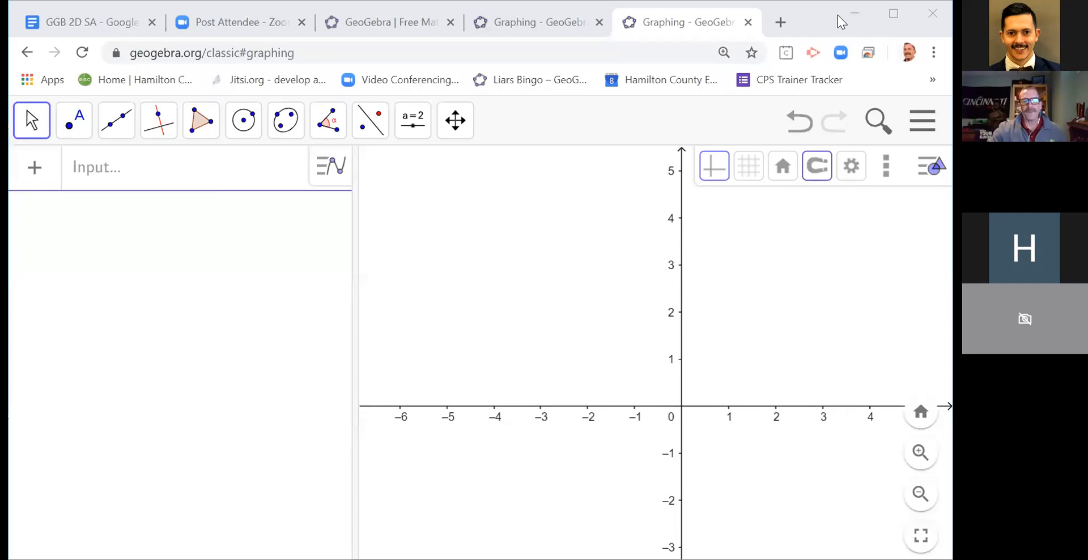
{"action": "left_click", "coordinate": [43, 133]}
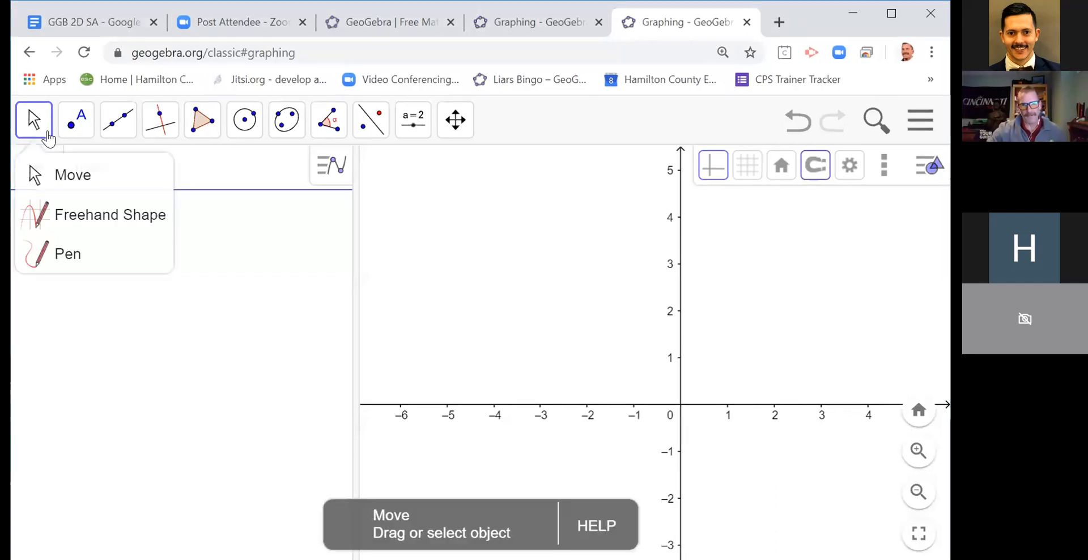
{"action": "left_click", "coordinate": [91, 220]}
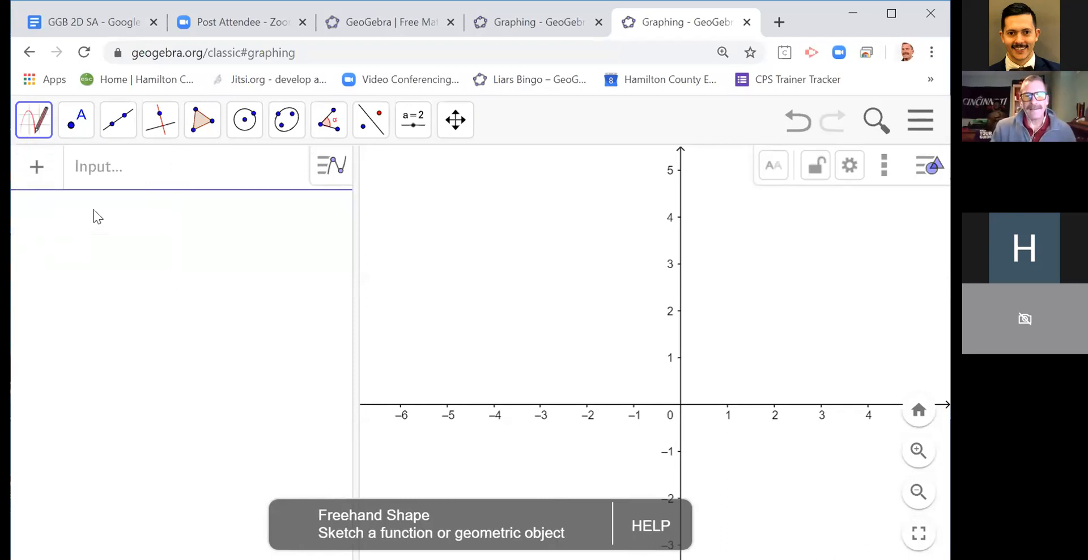
{"action": "mouse_move", "coordinate": [387, 350]}
{"action": "left_mouse_down"}
{"action": "mouse_move", "coordinate": [459, 246]}
{"action": "mouse_move", "coordinate": [499, 266]}
{"action": "mouse_move", "coordinate": [539, 309]}
{"action": "mouse_move", "coordinate": [585, 276]}
{"action": "mouse_move", "coordinate": [596, 230]}
{"action": "left_mouse_up"}
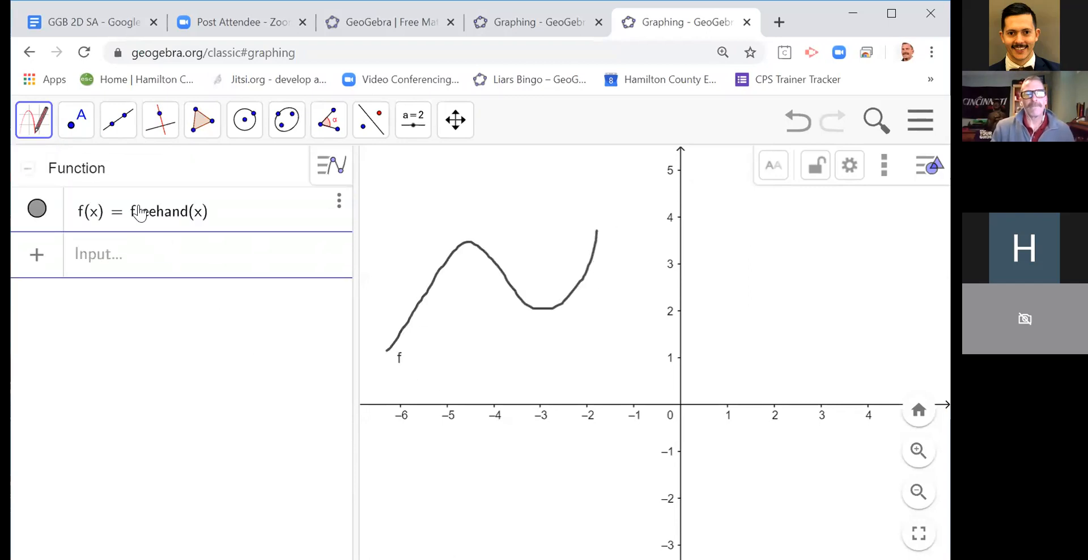
{"action": "left_click", "coordinate": [34, 127]}
{"action": "left_click", "coordinate": [30, 170]}
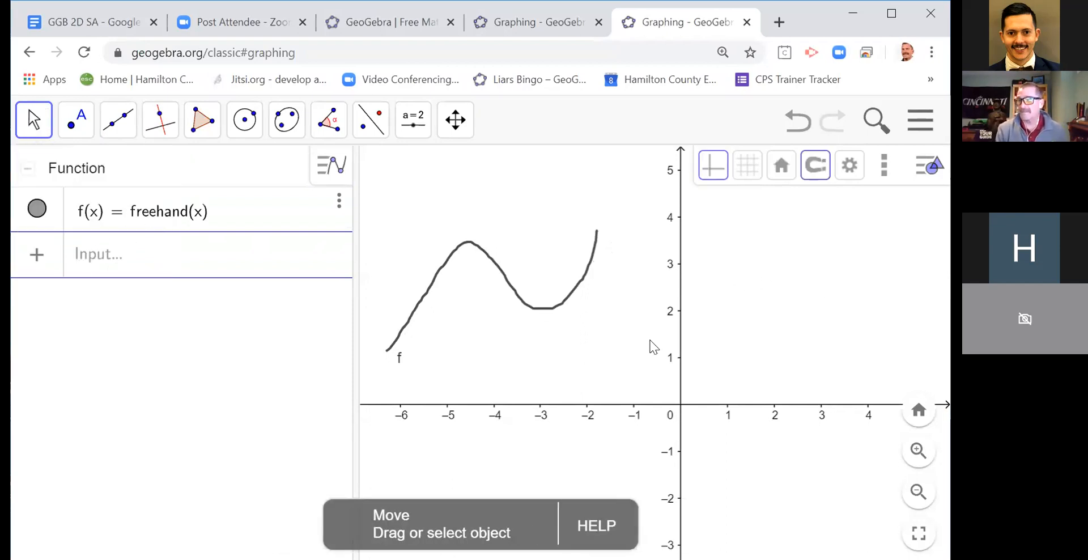
Step: Evaluate f(-4), turn it into the point (-4, f(-4)) on the freehand curve, and select that point
{"action": "left_click", "coordinate": [136, 267]}
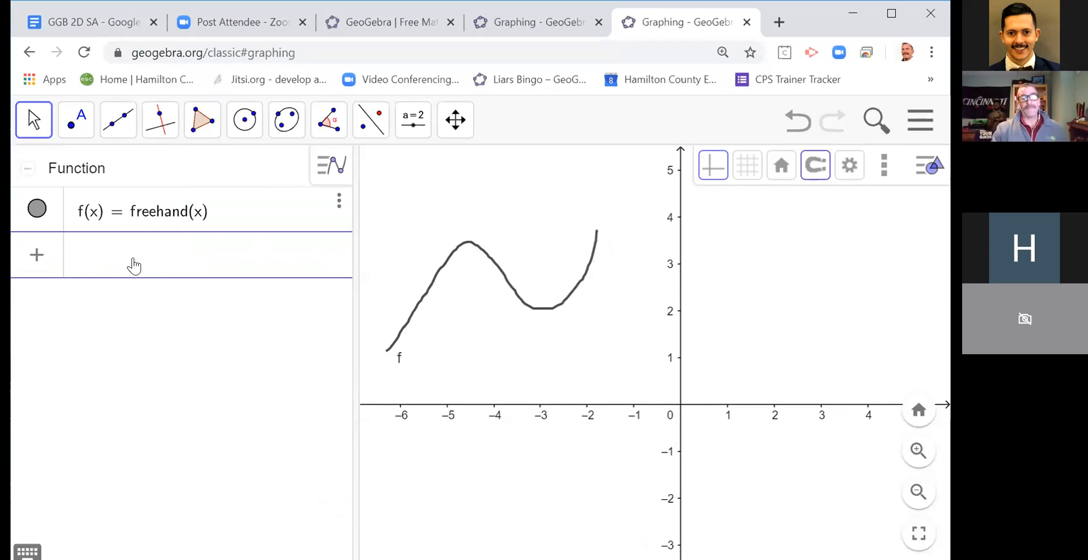
{"action": "type", "text": "f"}
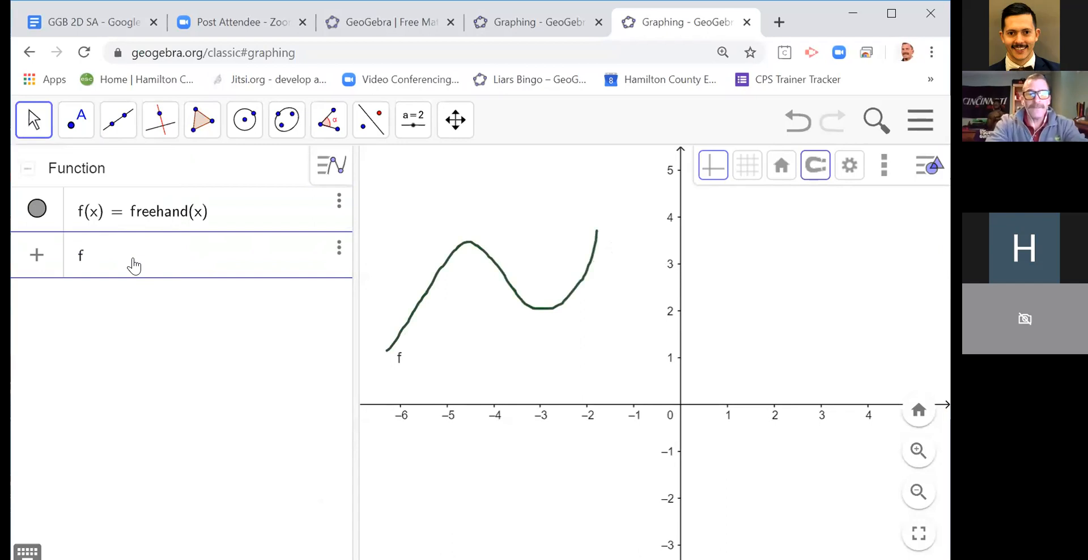
{"action": "type", "text": "("}
{"action": "type", "text": "-4"}
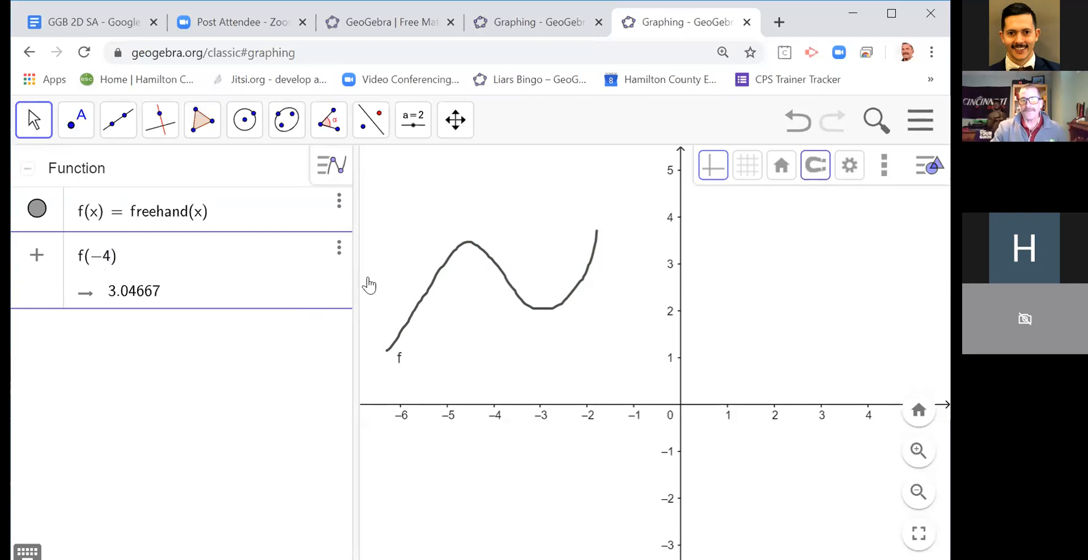
{"action": "left_click", "coordinate": [78, 257]}
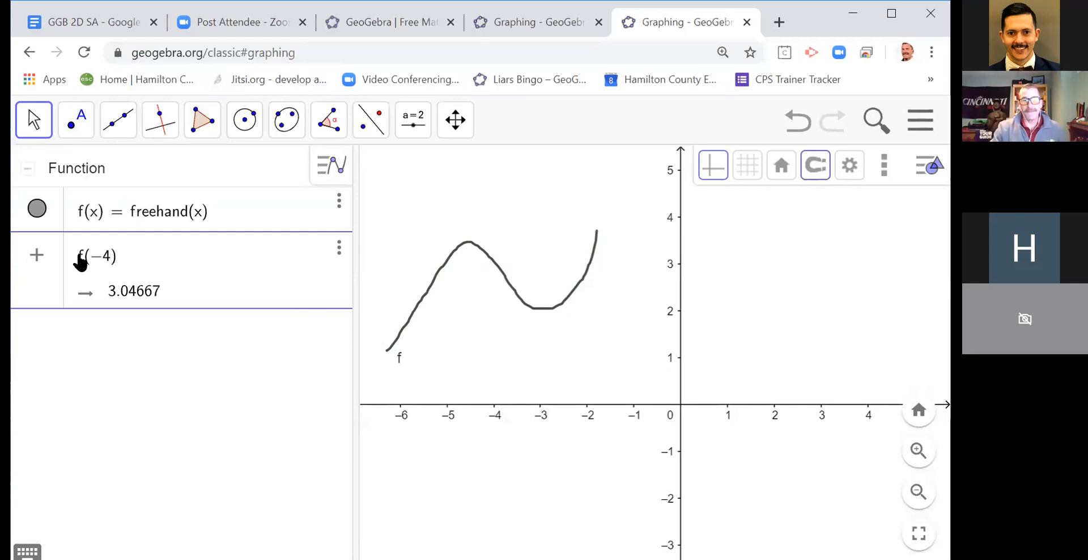
{"action": "type", "text": "("}
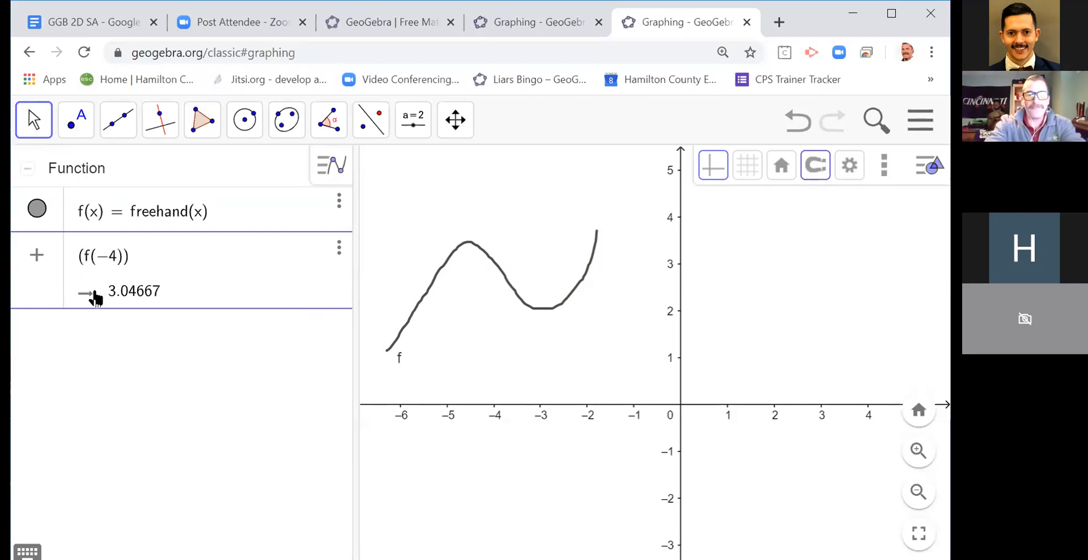
{"action": "type", "text": "-4,"}
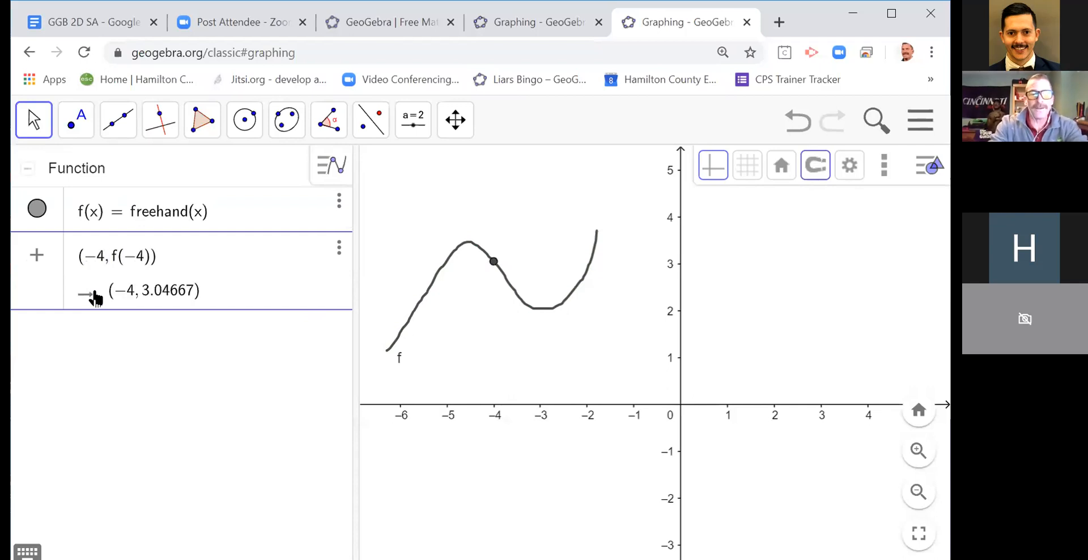
{"action": "key", "text": "Return"}
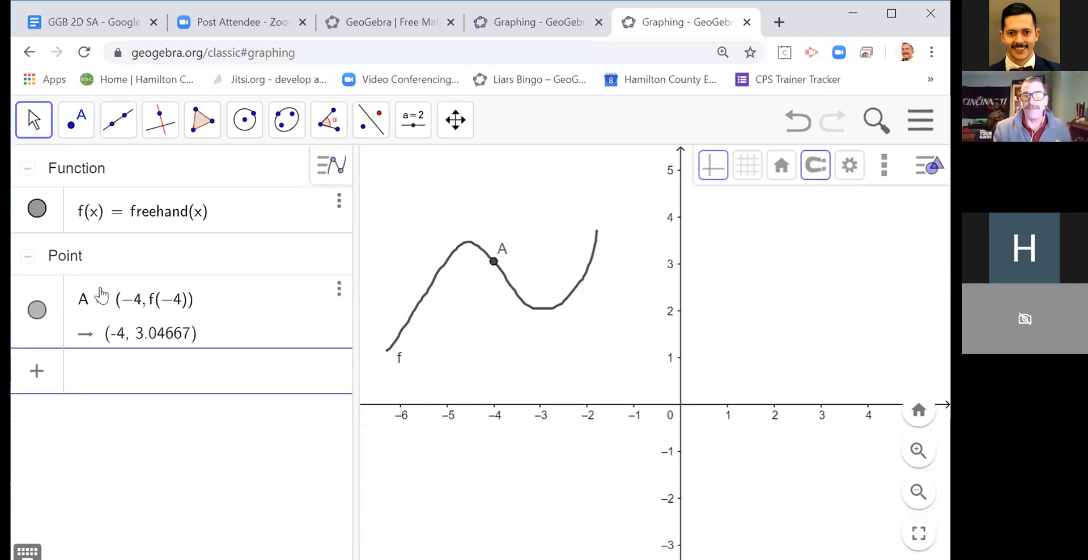
{"action": "left_click", "coordinate": [493, 262]}
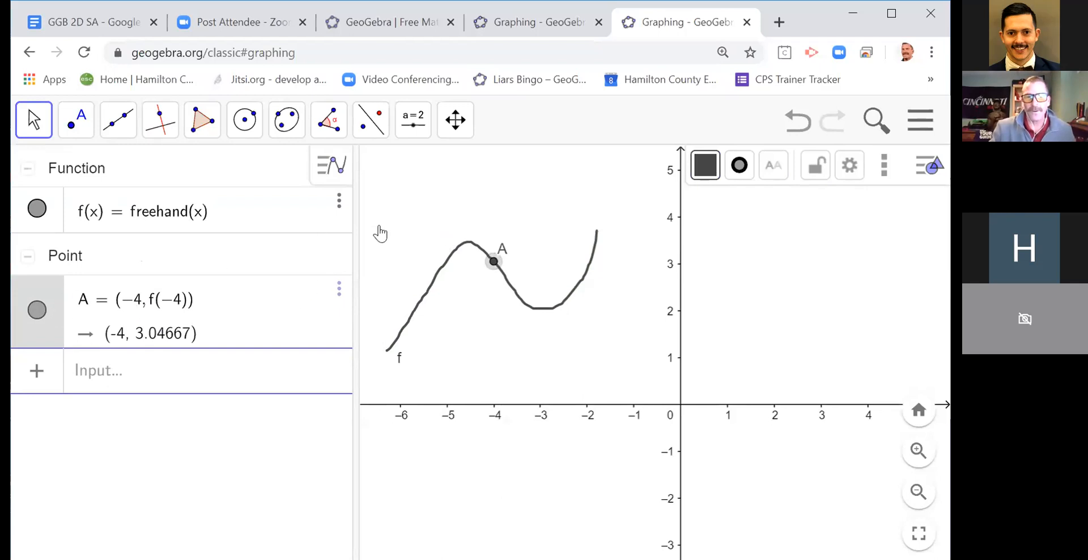
Step: Place a point on the rising part of the freehand curve and move it along to about (-5.2, 2.8)
{"action": "left_click", "coordinate": [81, 132]}
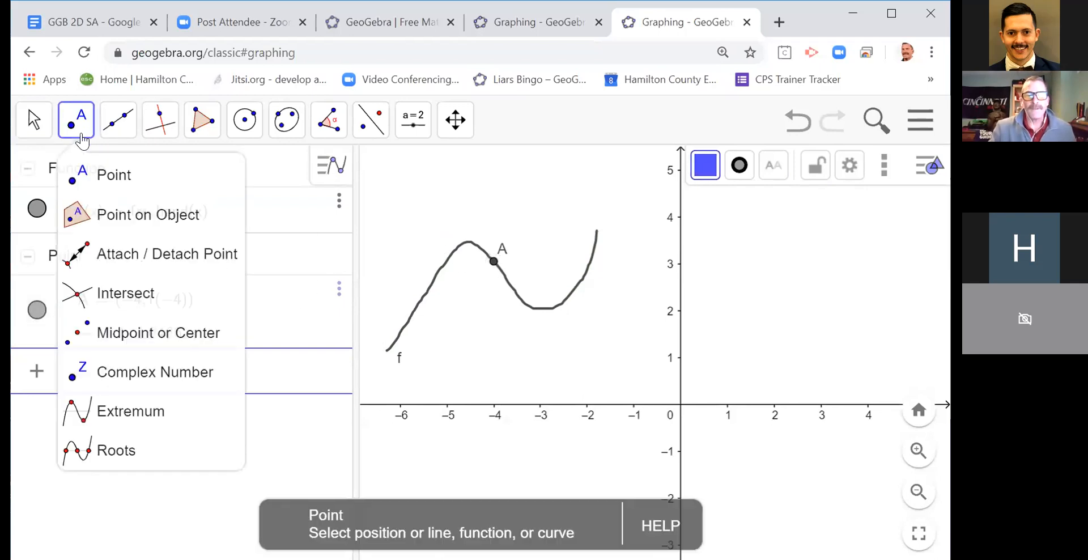
{"action": "left_click", "coordinate": [94, 175]}
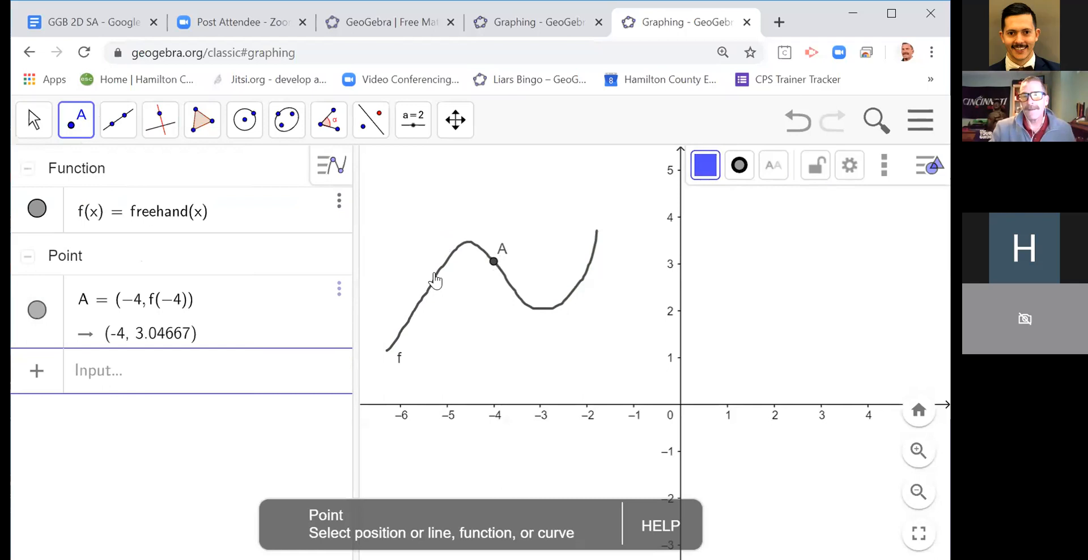
{"action": "left_click", "coordinate": [435, 276]}
{"action": "left_click", "coordinate": [34, 119]}
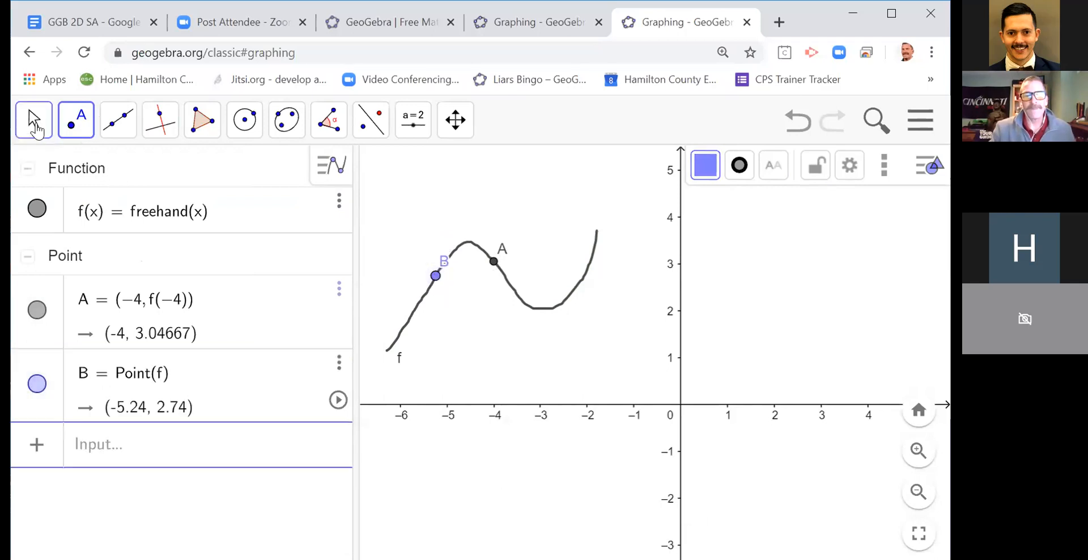
{"action": "left_click_drag", "start_coordinate": [436, 276], "coordinate": [436, 252]}
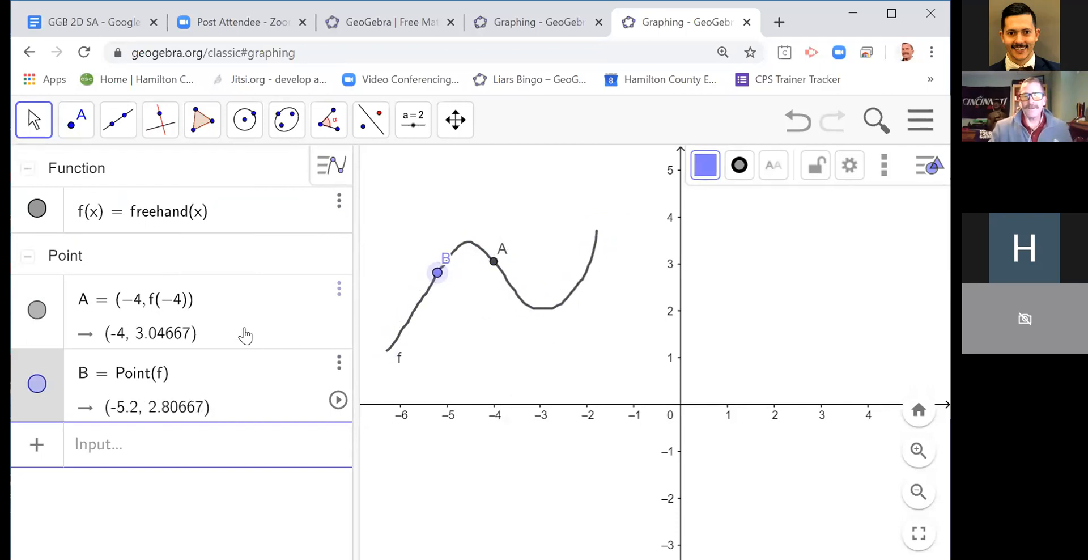
Step: Delete points B and A from the freehand curve
{"action": "left_click", "coordinate": [339, 363]}
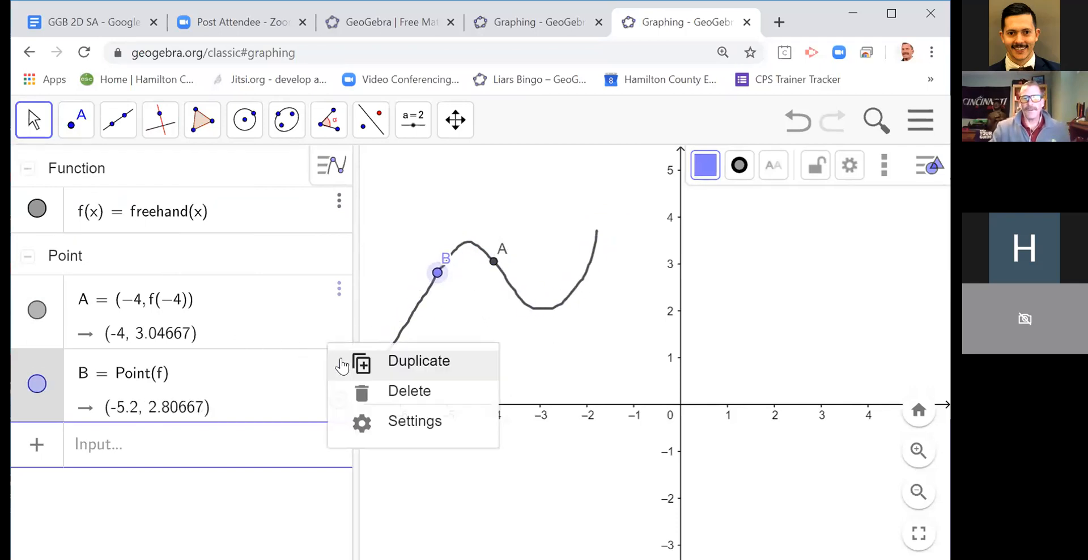
{"action": "left_click", "coordinate": [373, 396]}
{"action": "left_click", "coordinate": [338, 291]}
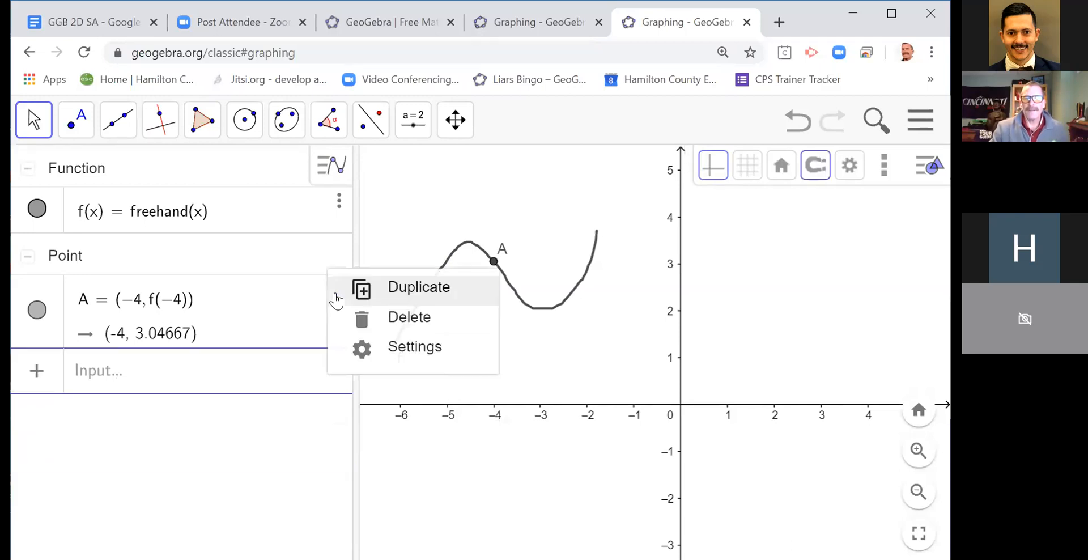
{"action": "left_click", "coordinate": [353, 321]}
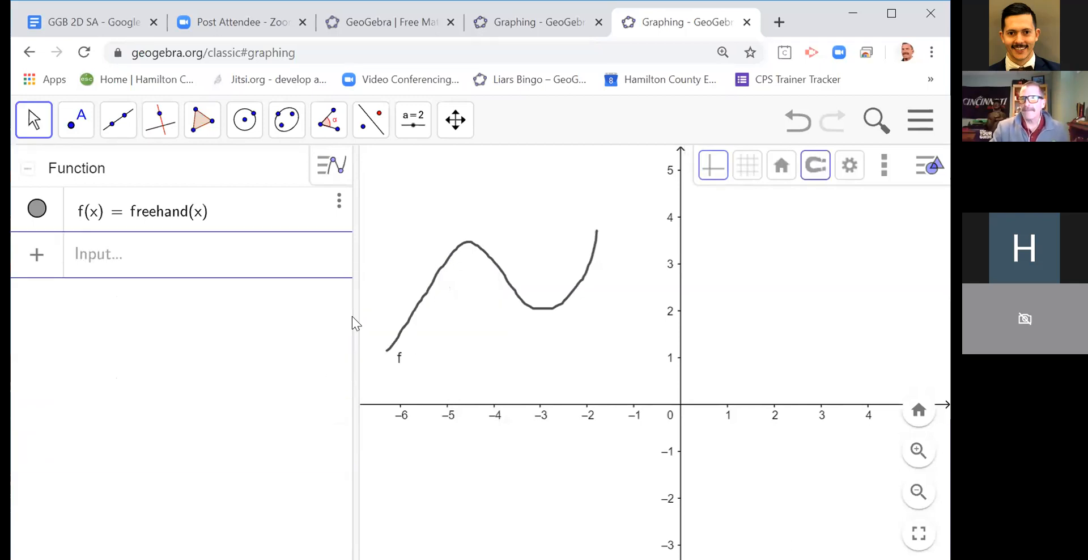
Step: Add a horizontally shifted copy of the freehand function with the expression f(x-5)
{"action": "left_click", "coordinate": [141, 261]}
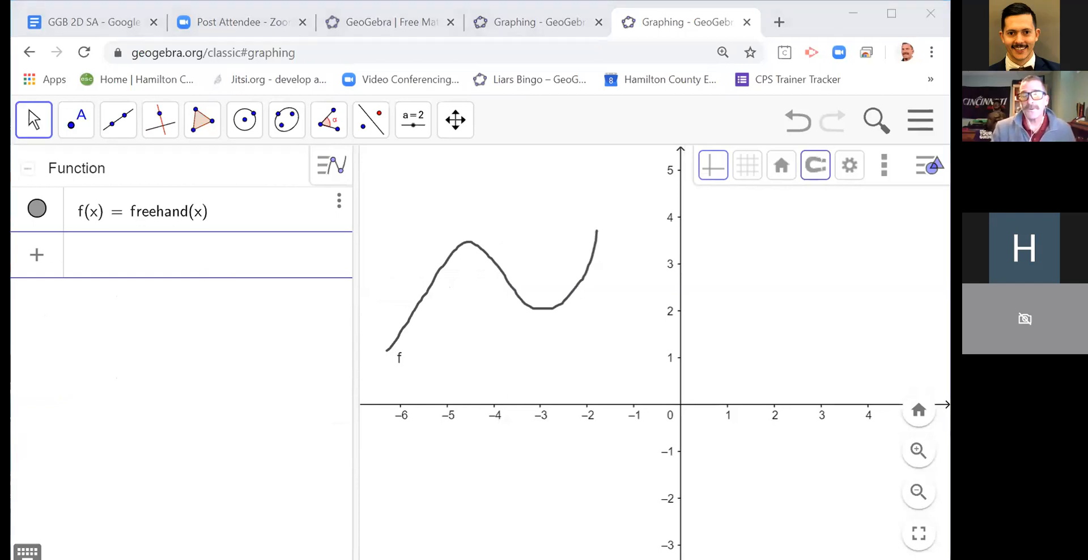
{"action": "left_click", "coordinate": [115, 261]}
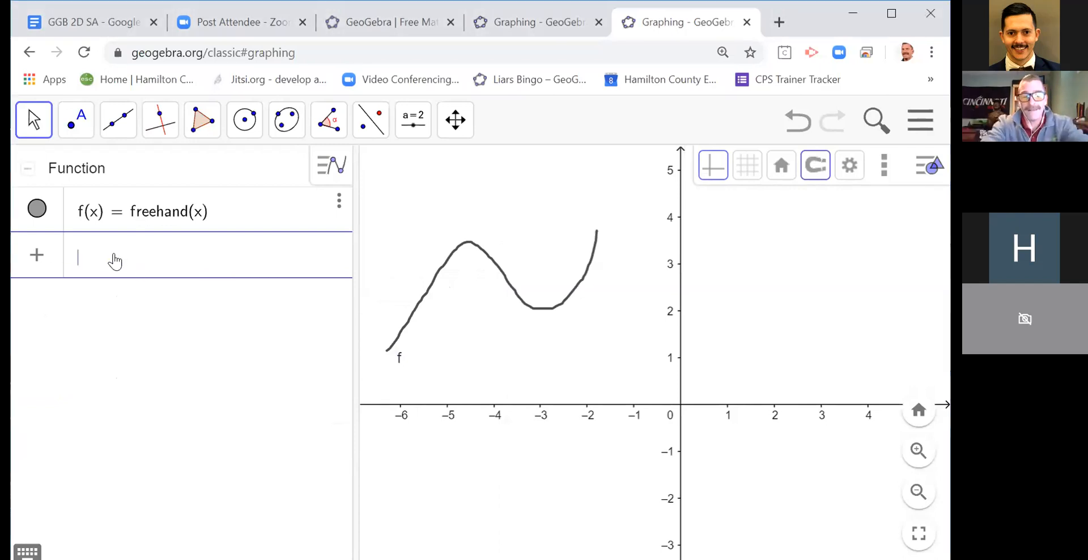
{"action": "type", "text": "f("}
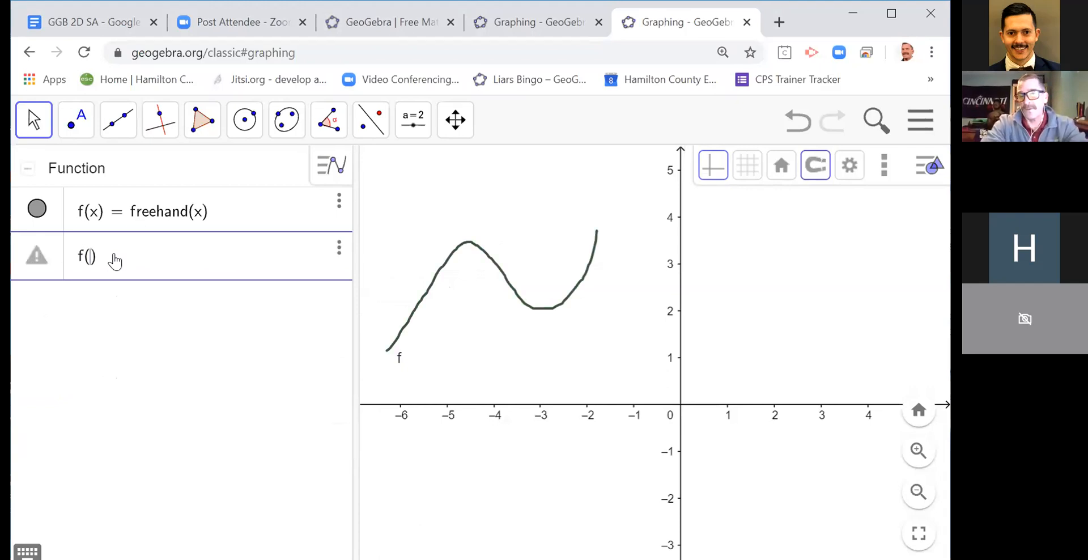
{"action": "type", "text": "x"}
{"action": "type", "text": "-5"}
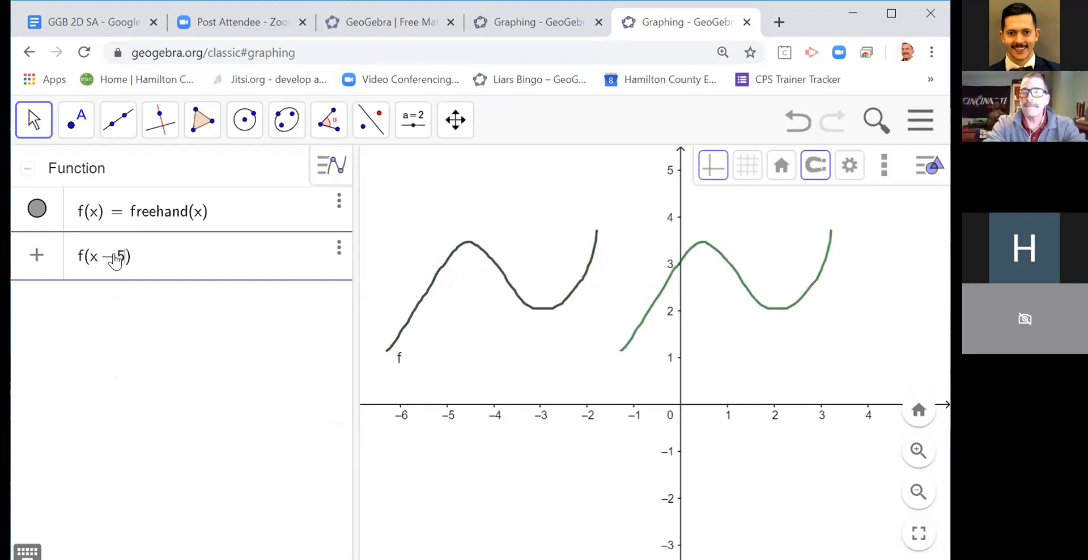
{"action": "key", "text": "Return"}
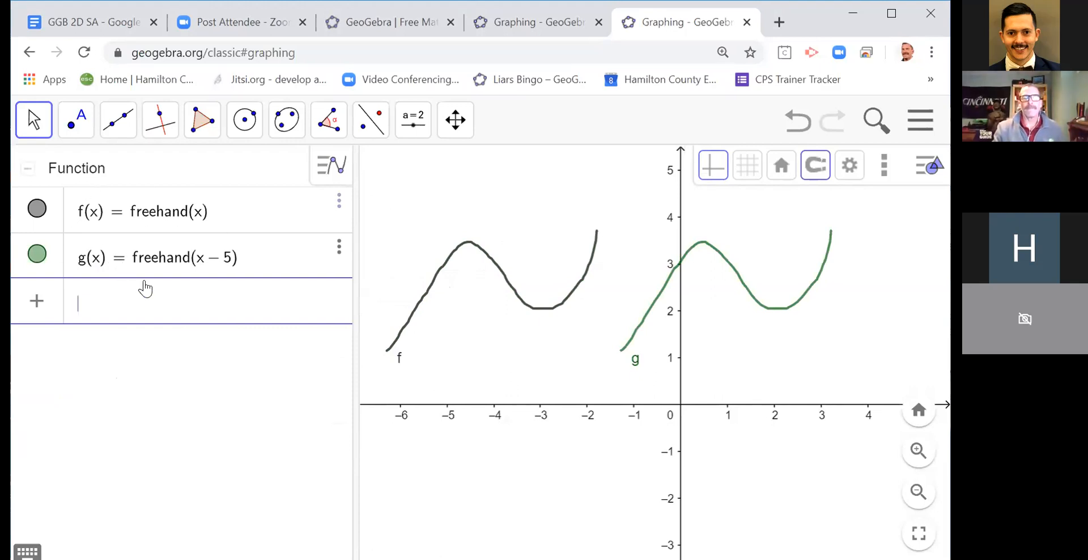
Step: Replace the 5 in the shifted function's definition with n, and define the number n = 1
{"action": "left_click", "coordinate": [234, 273]}
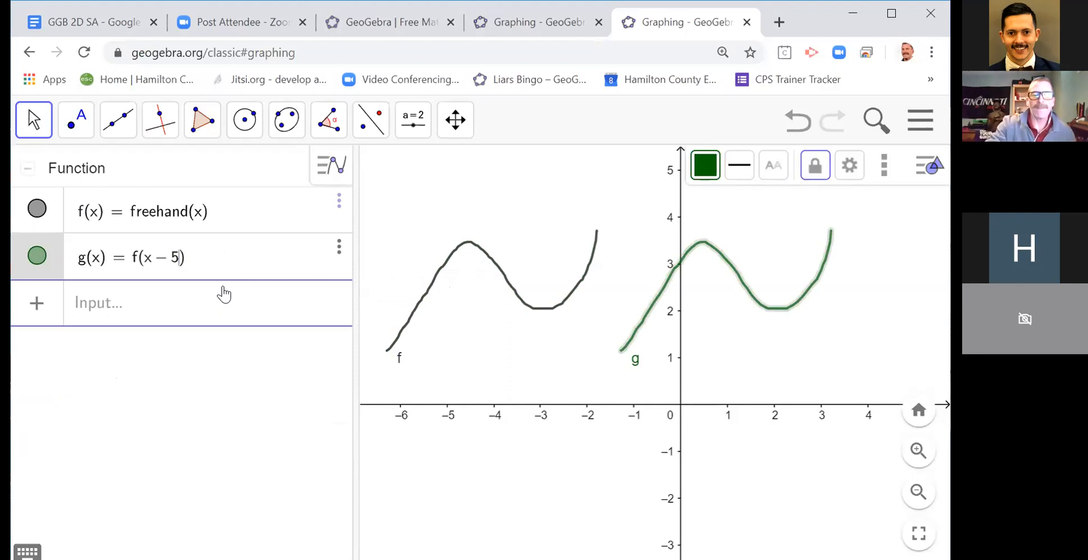
{"action": "key", "text": "BackSpace"}
{"action": "type", "text": "n"}
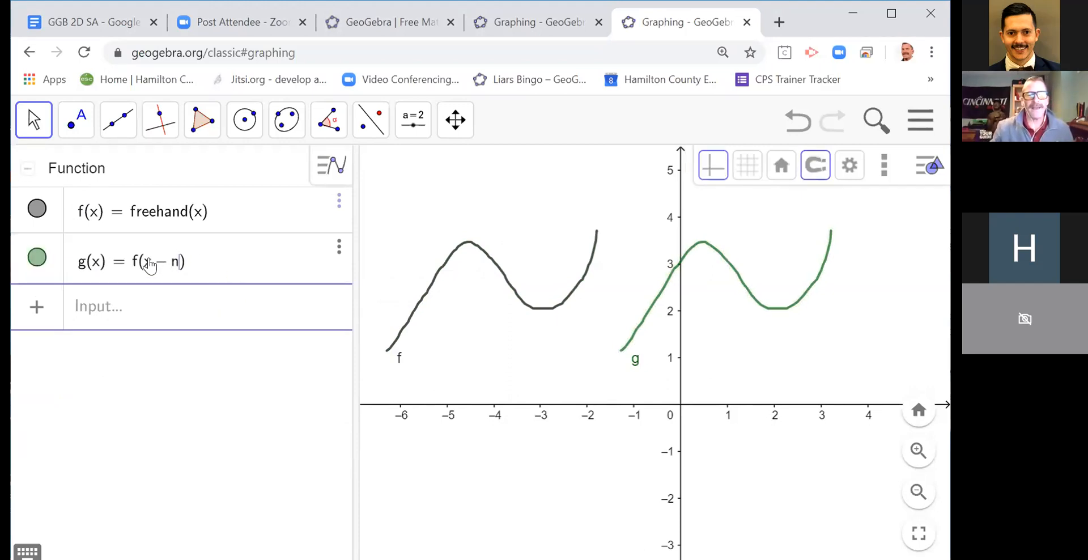
{"action": "left_click", "coordinate": [159, 318]}
{"action": "type", "text": "n"}
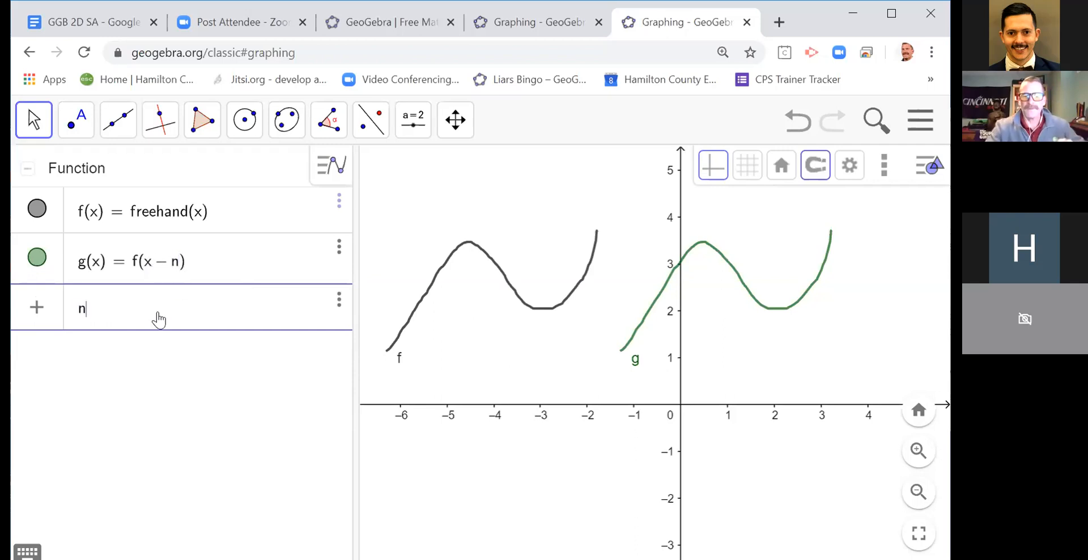
{"action": "type", "text": " = 1"}
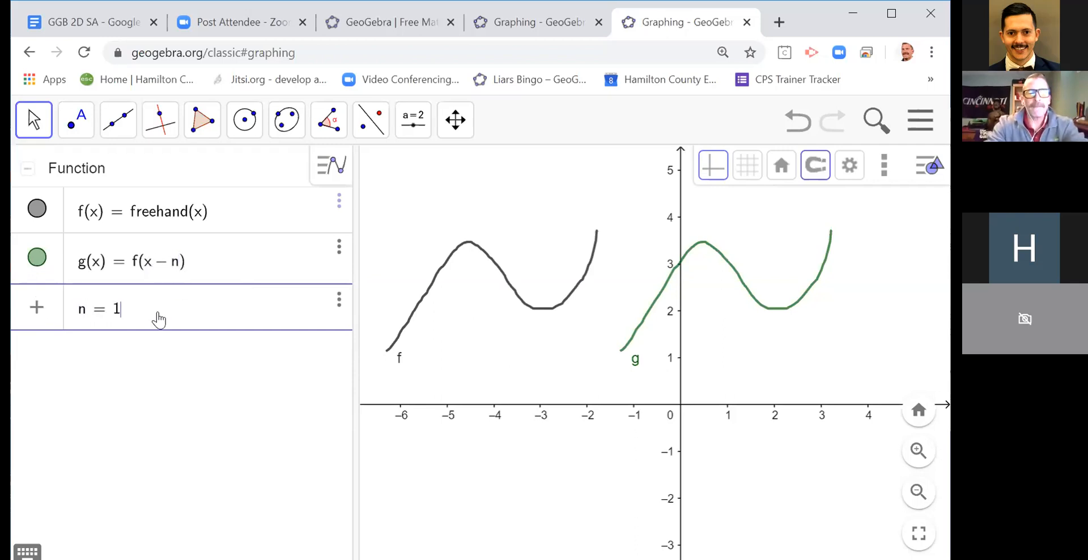
{"action": "key", "text": "Return"}
Step: Apply the definition g(x) = f(x-n) and move the slider n to 5
{"action": "left_click_drag", "start_coordinate": [215, 372], "coordinate": [193, 372]}
{"action": "left_click", "coordinate": [198, 268]}
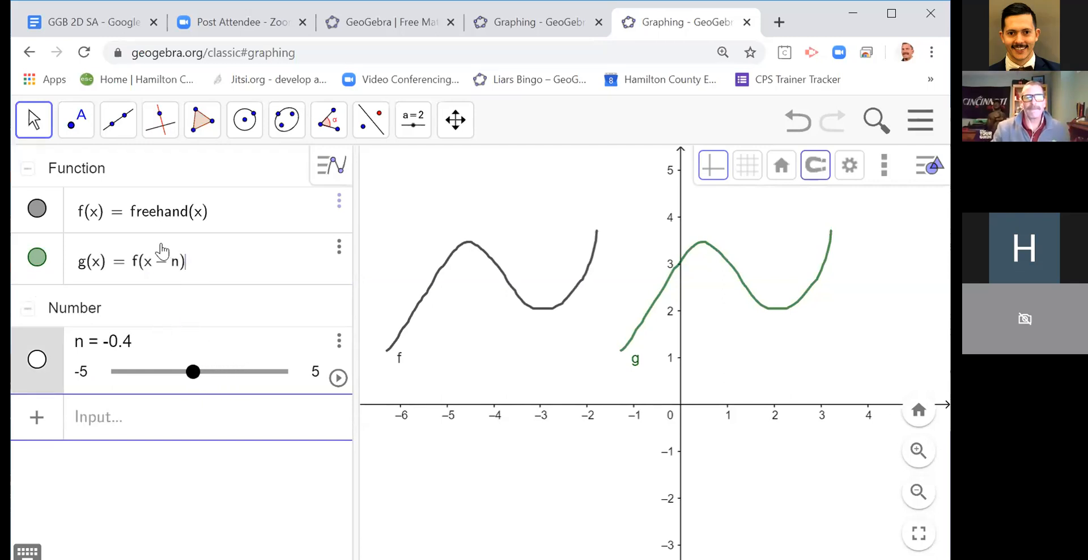
{"action": "key", "text": "Return"}
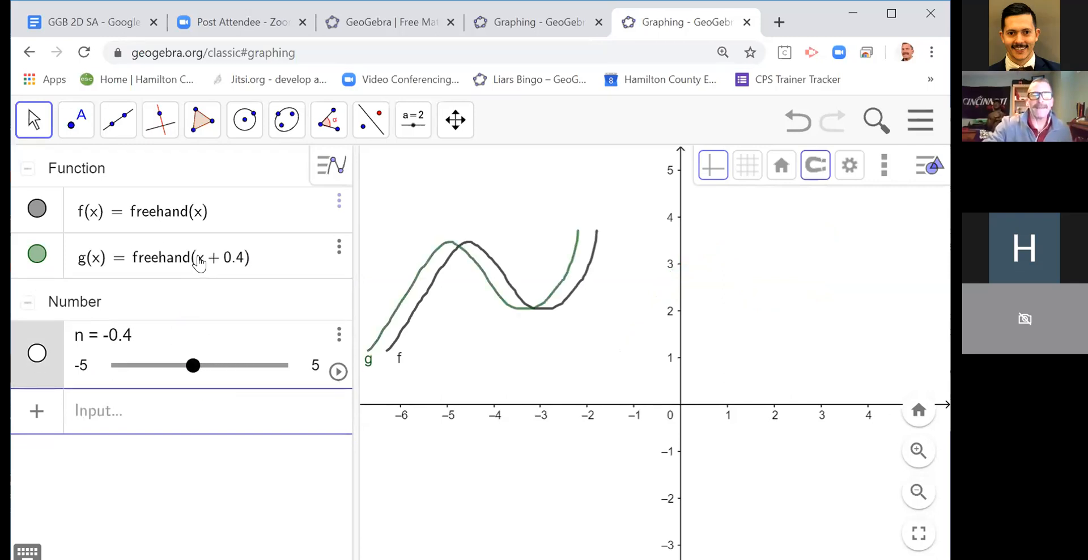
{"action": "mouse_move", "coordinate": [197, 368]}
{"action": "left_mouse_down"}
{"action": "mouse_move", "coordinate": [268, 374]}
{"action": "mouse_move", "coordinate": [135, 381]}
{"action": "mouse_move", "coordinate": [309, 373]}
{"action": "left_mouse_up"}
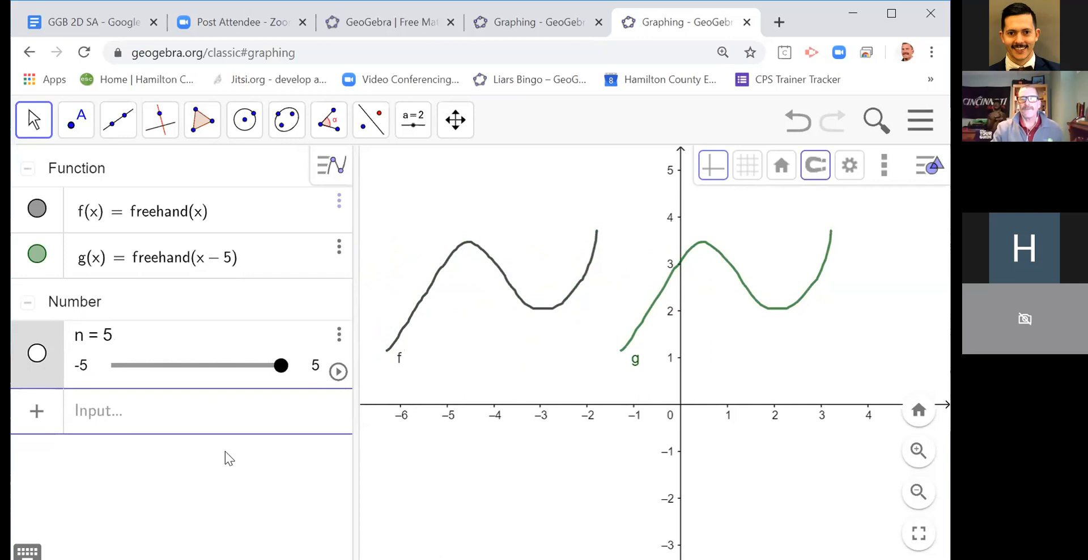
Step: Add a reflection of the freehand function across the x-axis with the expression -f(x)
{"action": "left_click", "coordinate": [113, 412]}
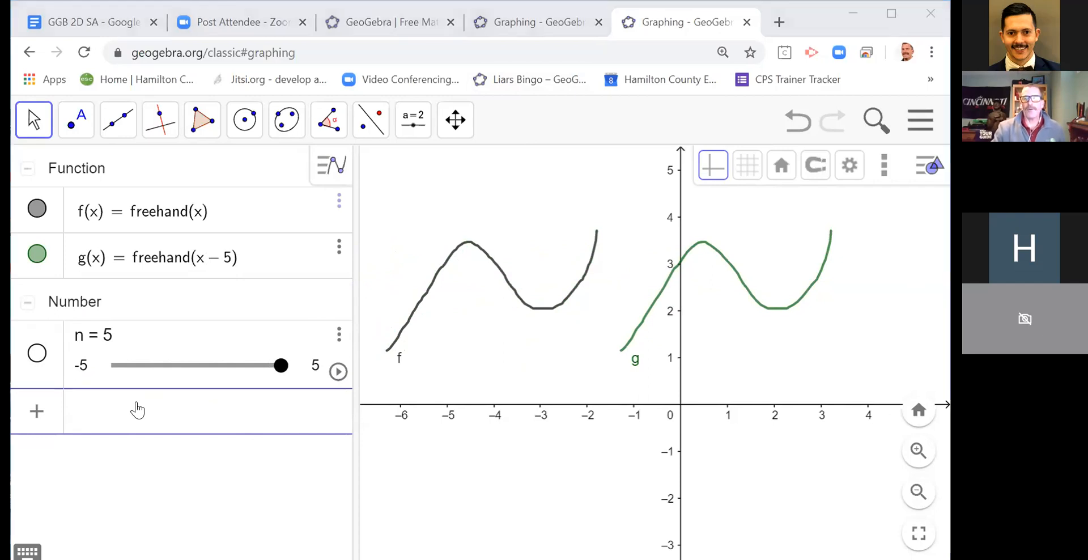
{"action": "left_click", "coordinate": [425, 293]}
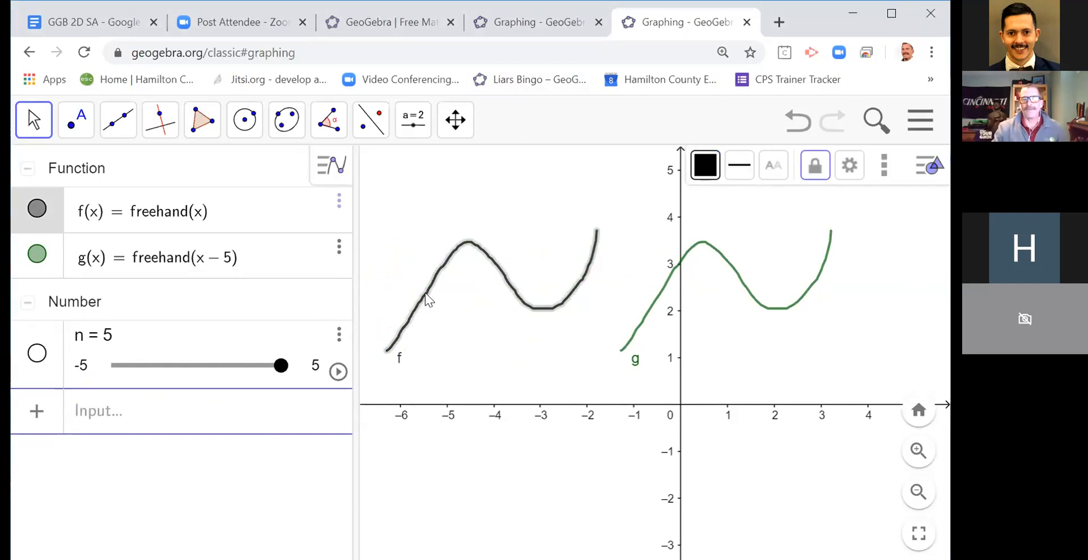
{"action": "left_click", "coordinate": [113, 420]}
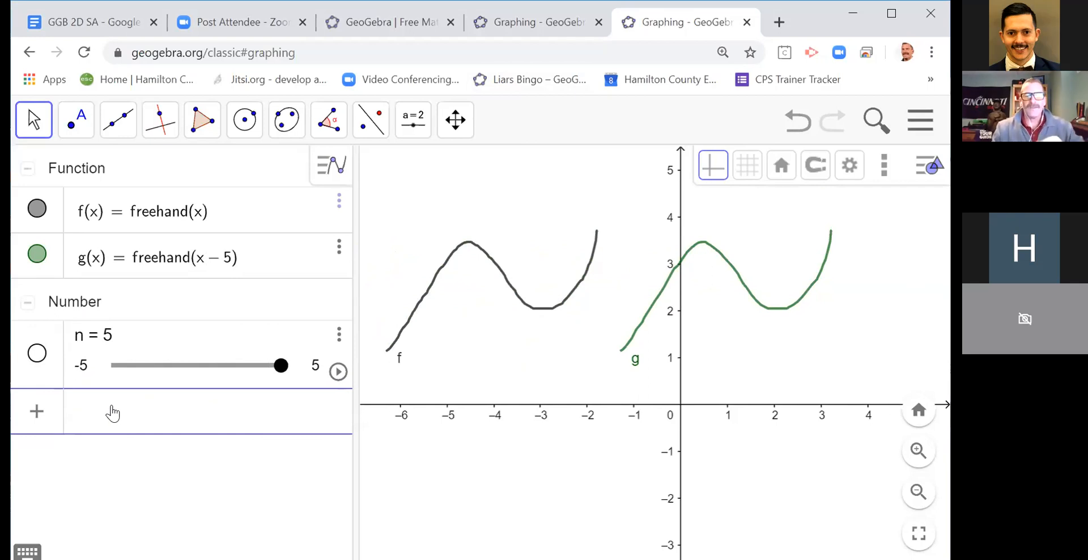
{"action": "type", "text": "-"}
{"action": "type", "text": "f(x"}
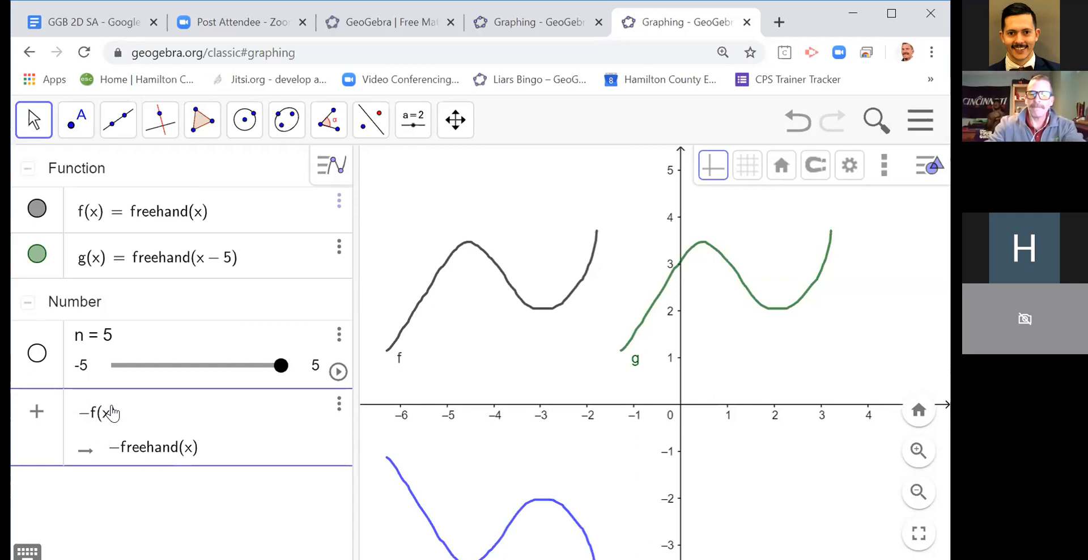
{"action": "key", "text": "Return"}
{"action": "left_click_drag", "start_coordinate": [427, 449], "coordinate": [431, 379]}
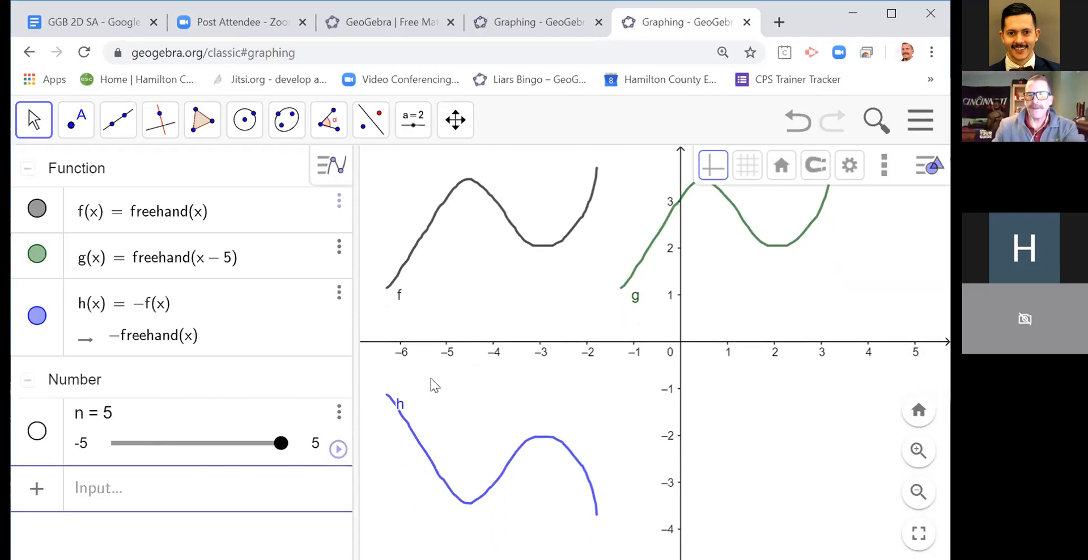
Step: Hide the shifted function g and add a reflection across the y-axis with the expression f(-x)
{"action": "left_click", "coordinate": [38, 258]}
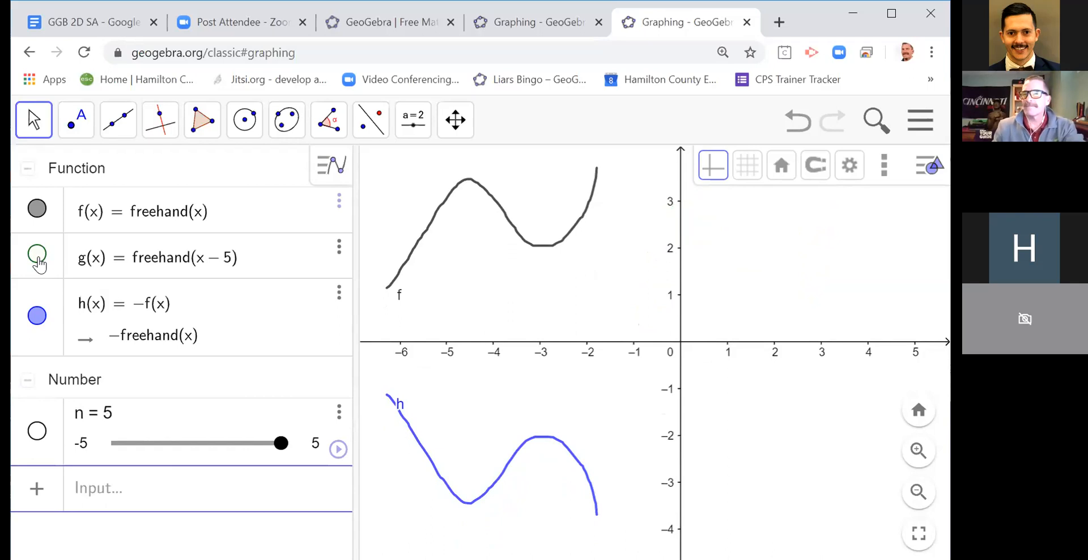
{"action": "left_click", "coordinate": [97, 481]}
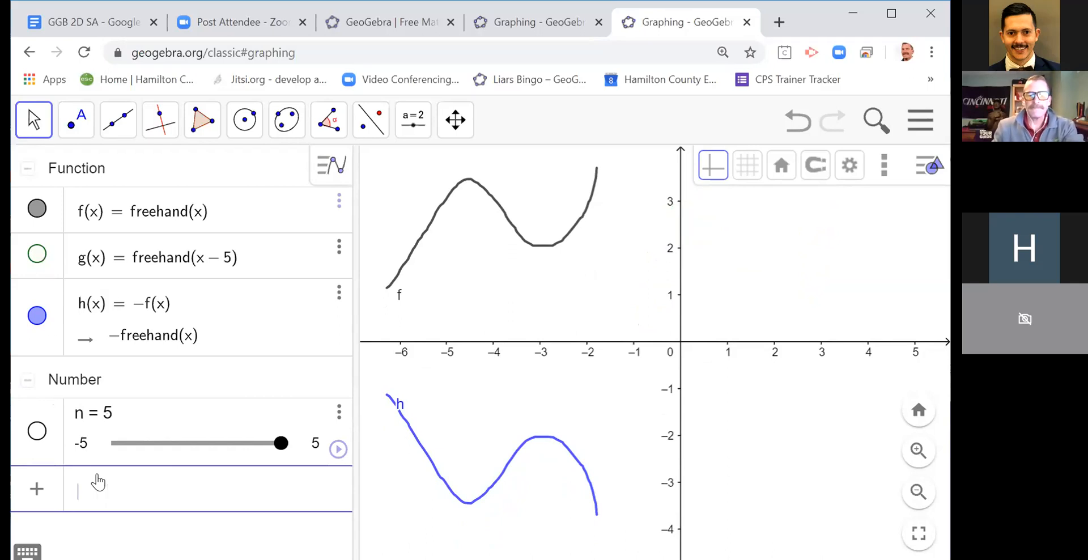
{"action": "type", "text": "f(-x"}
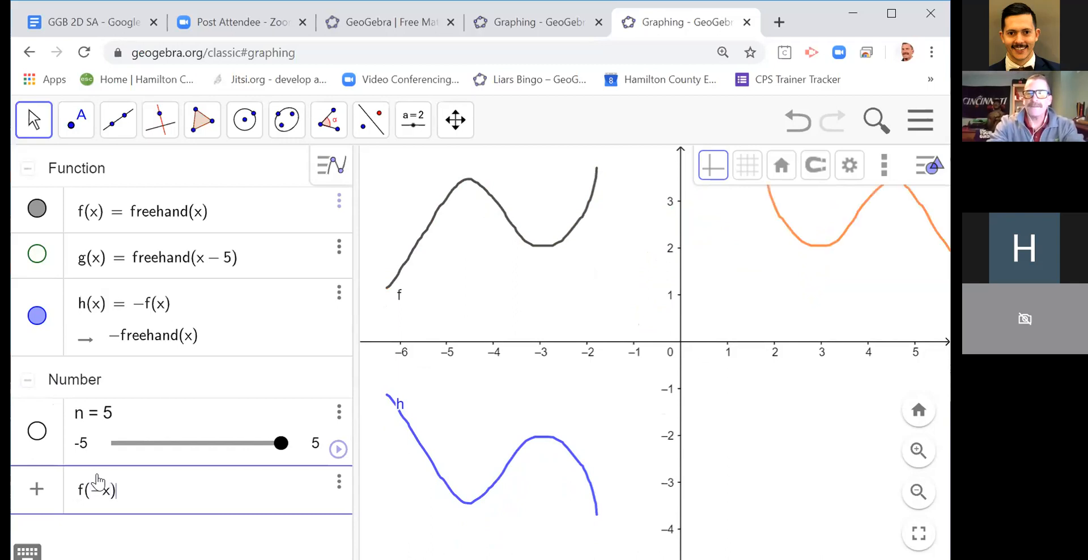
{"action": "key", "text": "Return"}
{"action": "left_click_drag", "start_coordinate": [640, 320], "coordinate": [618, 374]}
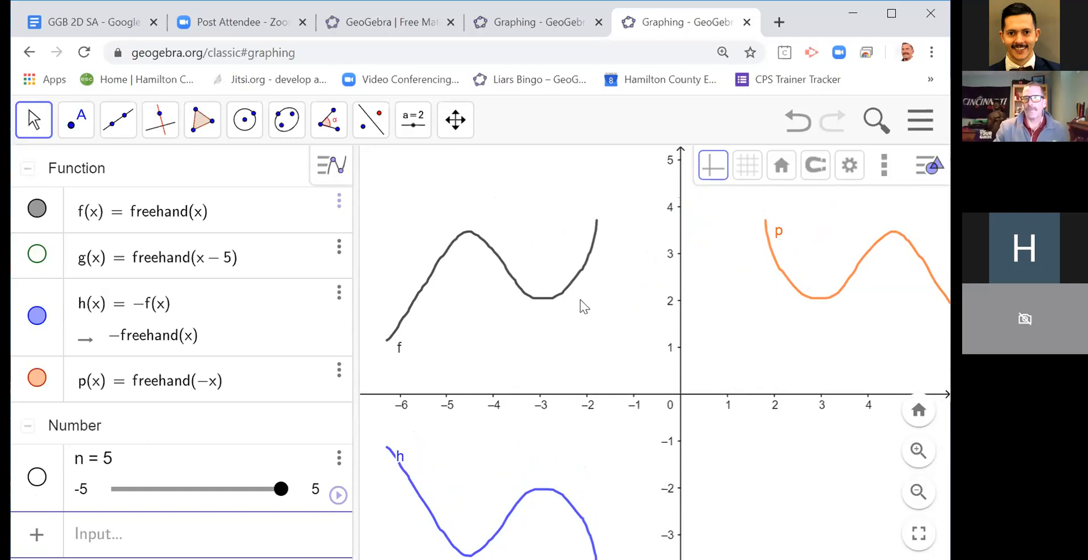
{"action": "left_click", "coordinate": [536, 298]}
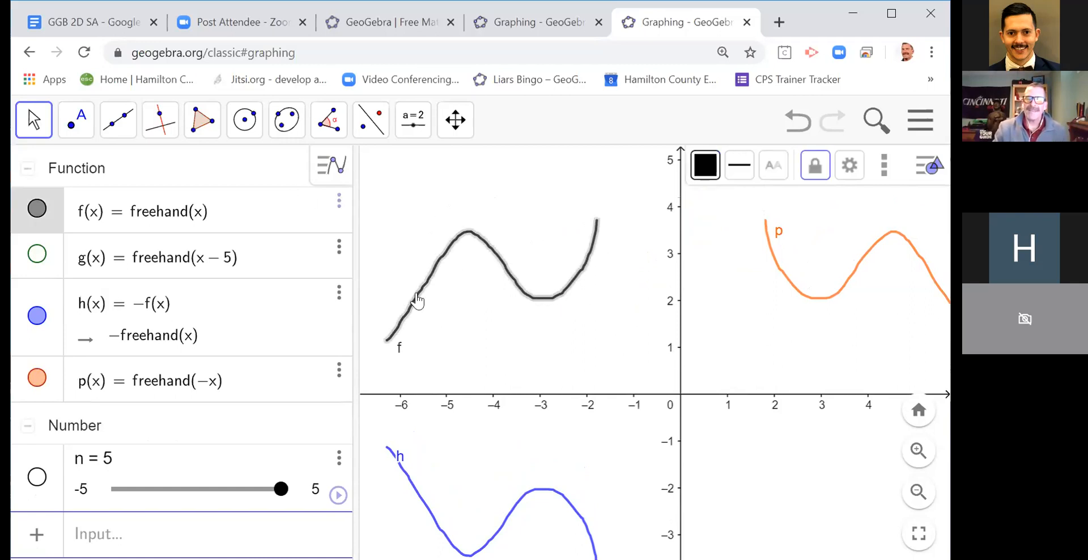
{"action": "left_click", "coordinate": [461, 301]}
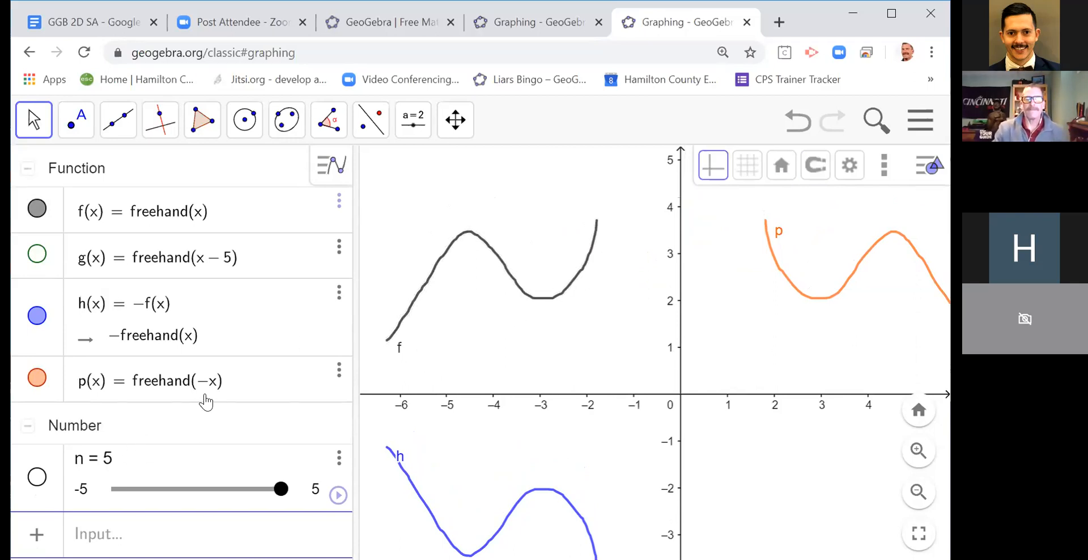
Step: Add a vertically stretched copy of the freehand function with the expression 3f(x), and hide its graph
{"action": "left_click", "coordinate": [135, 531]}
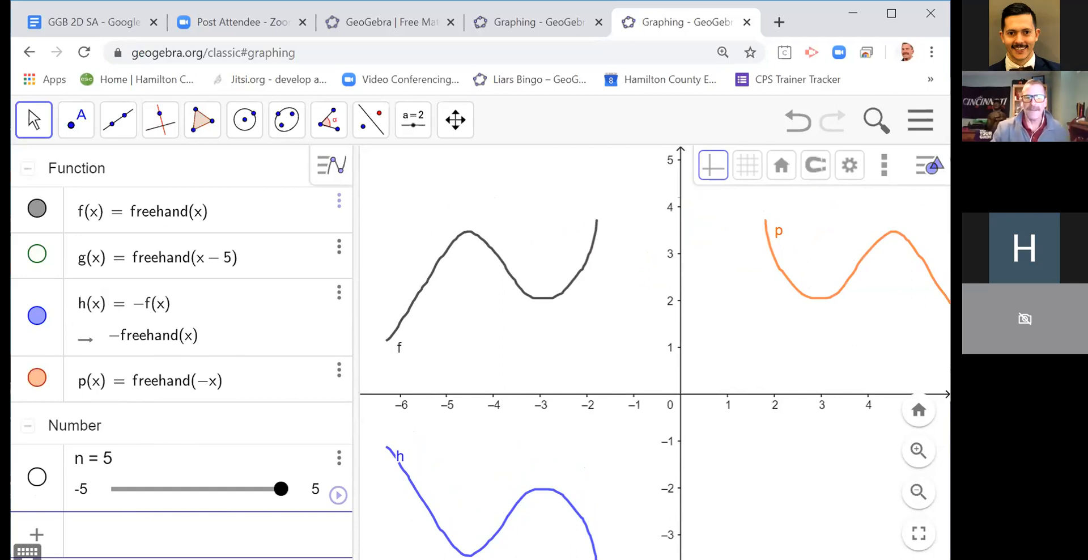
{"action": "type", "text": "3"}
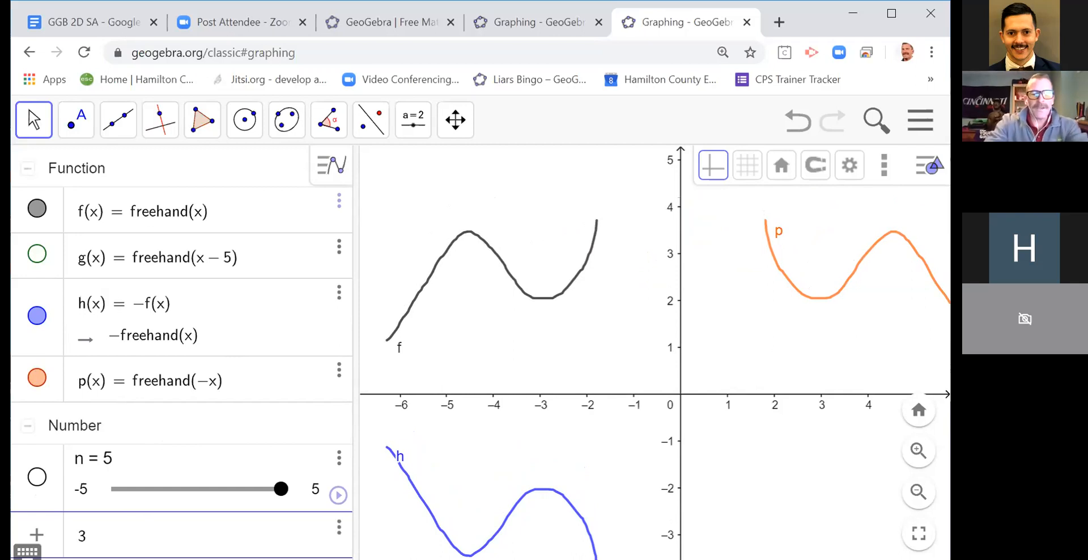
{"action": "type", "text": "f(x)"}
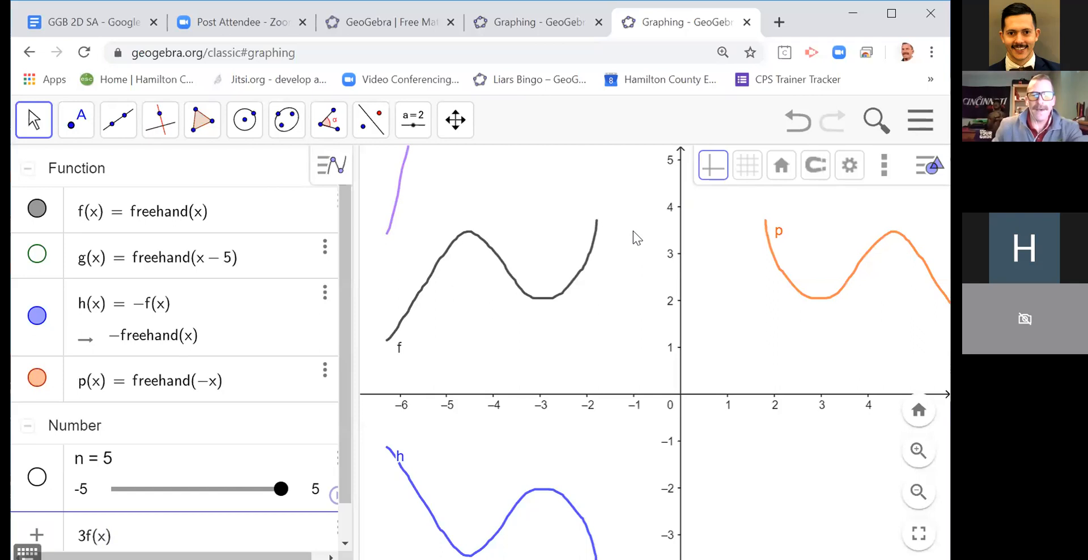
{"action": "scroll", "coordinate": [634, 230], "scroll_direction": "down", "scroll_amount": 4}
{"action": "key", "text": "Return"}
{"action": "left_click_drag", "start_coordinate": [628, 193], "coordinate": [595, 250]}
{"action": "scroll", "coordinate": [130, 403], "scroll_direction": "down", "scroll_amount": 1}
{"action": "left_click", "coordinate": [37, 350]}
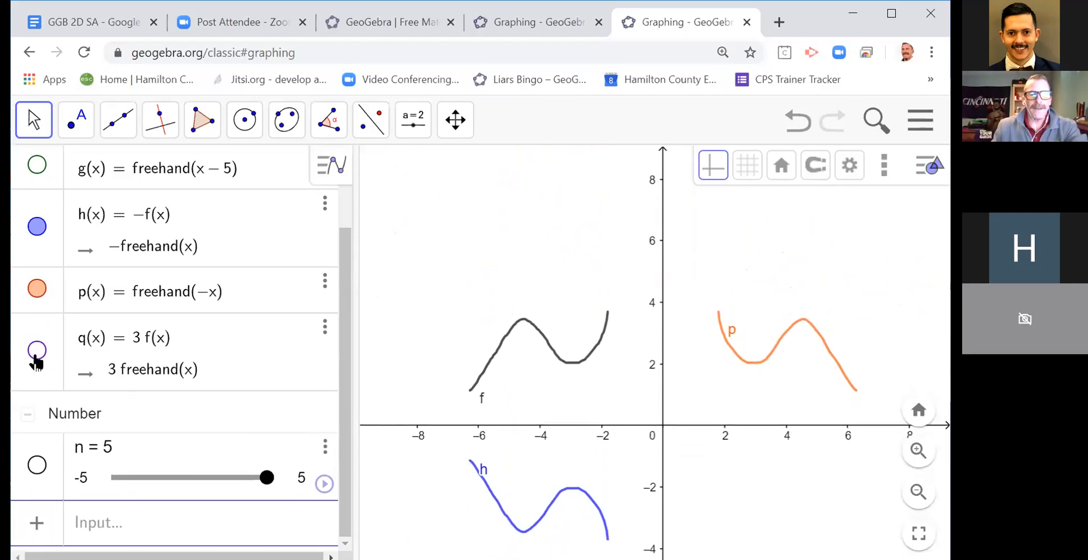
Step: Add a horizontally compressed copy of the freehand function with the expression f(3x)
{"action": "left_click", "coordinate": [101, 516]}
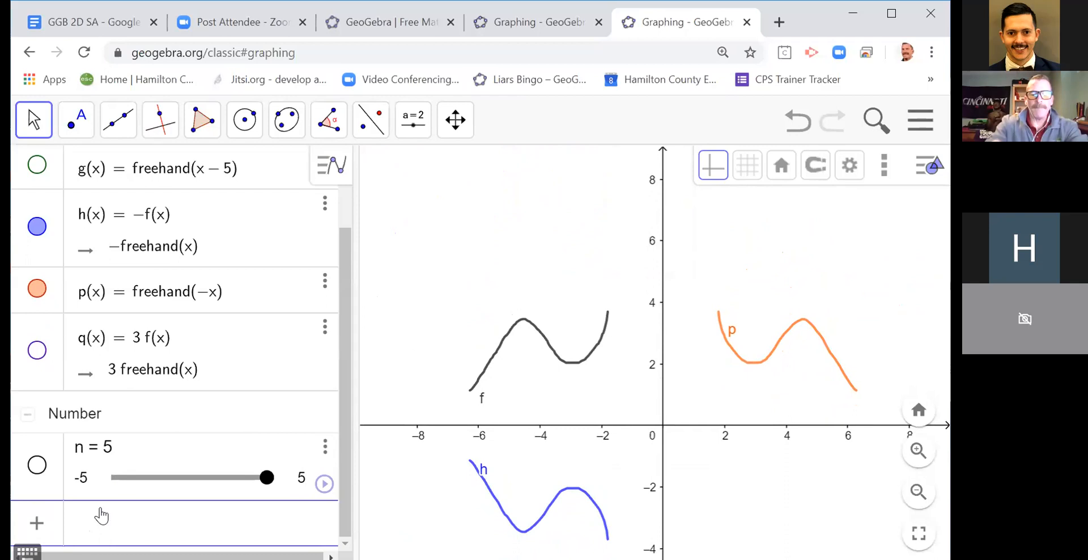
{"action": "type", "text": "f(3x"}
{"action": "key", "text": "Return"}
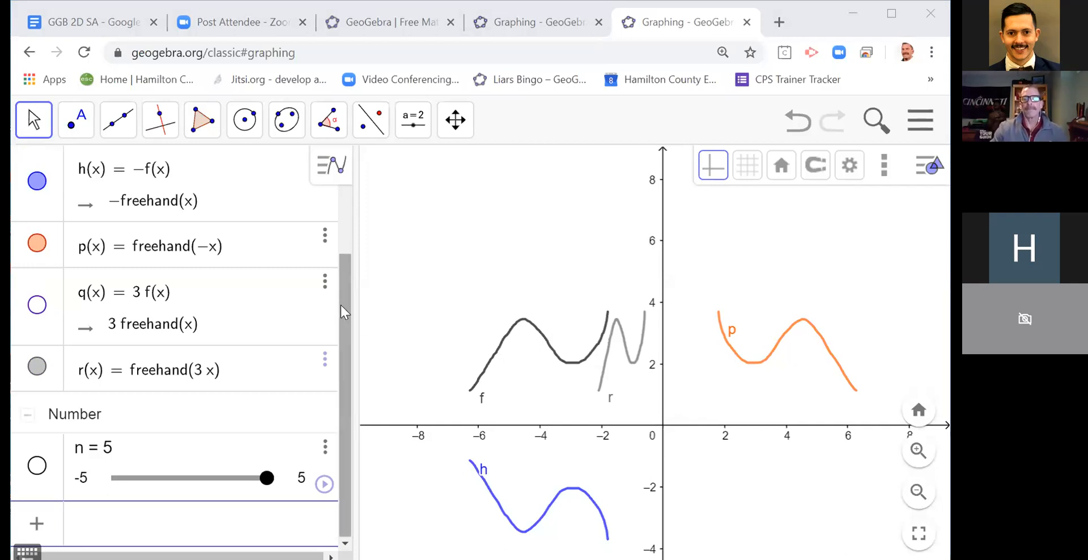
Step: Sketch an ellipse with the Freehand Shape tool above curve f, centred at about (-6.6, 7), and view its definition
{"action": "scroll", "coordinate": [342, 299], "scroll_direction": "up", "scroll_amount": 3}
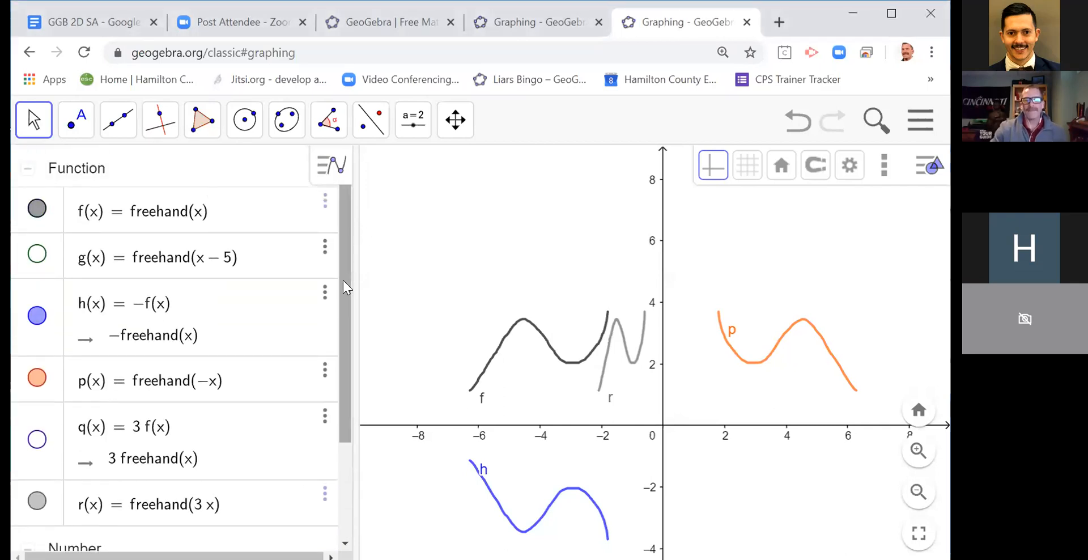
{"action": "left_click", "coordinate": [29, 129]}
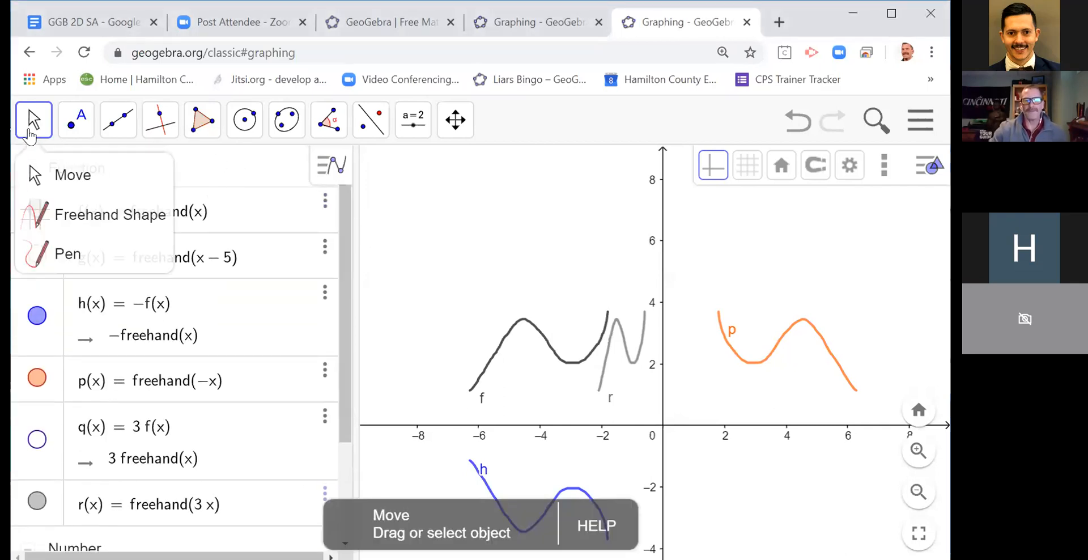
{"action": "left_click", "coordinate": [65, 228]}
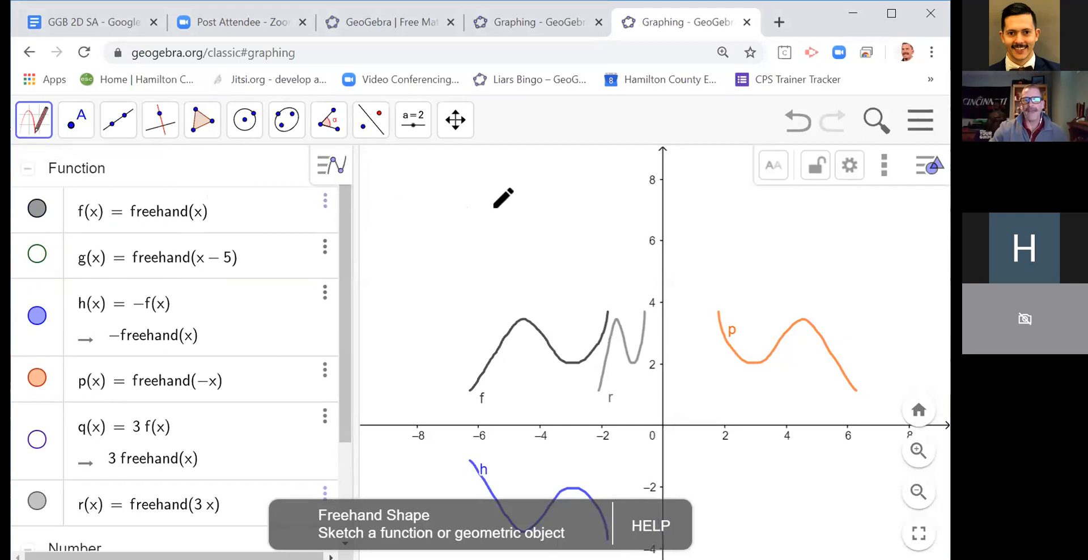
{"action": "mouse_move", "coordinate": [510, 199]}
{"action": "left_mouse_down"}
{"action": "mouse_move", "coordinate": [438, 211]}
{"action": "mouse_move", "coordinate": [427, 232]}
{"action": "mouse_move", "coordinate": [435, 266]}
{"action": "mouse_move", "coordinate": [455, 270]}
{"action": "mouse_move", "coordinate": [478, 236]}
{"action": "mouse_move", "coordinate": [494, 236]}
{"action": "mouse_move", "coordinate": [513, 256]}
{"action": "mouse_move", "coordinate": [542, 251]}
{"action": "mouse_move", "coordinate": [533, 209]}
{"action": "mouse_move", "coordinate": [508, 198]}
{"action": "left_mouse_up"}
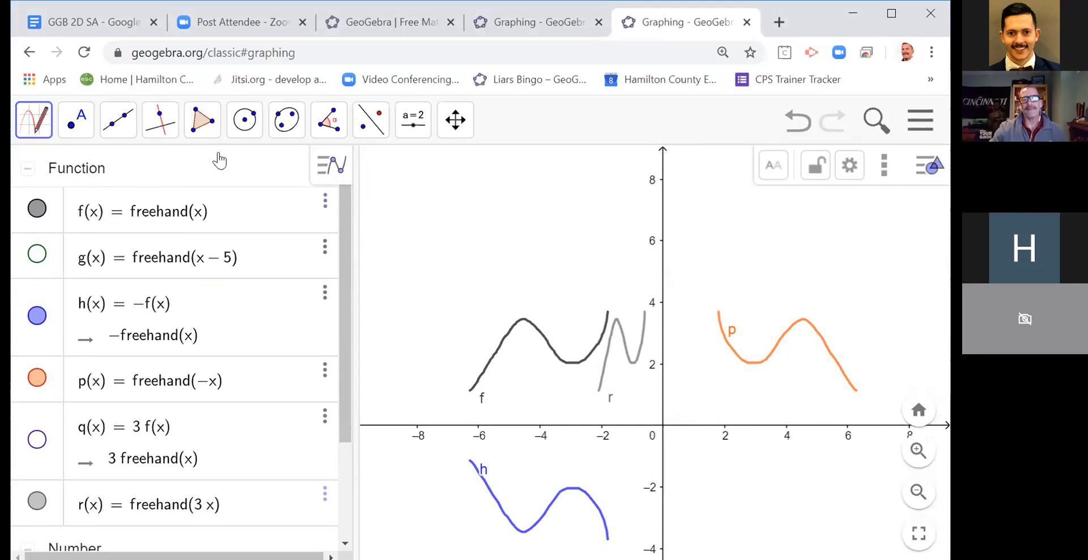
{"action": "mouse_move", "coordinate": [480, 180]}
{"action": "left_mouse_down"}
{"action": "mouse_move", "coordinate": [433, 185]}
{"action": "mouse_move", "coordinate": [447, 241]}
{"action": "mouse_move", "coordinate": [504, 200]}
{"action": "mouse_move", "coordinate": [464, 173]}
{"action": "left_mouse_up"}
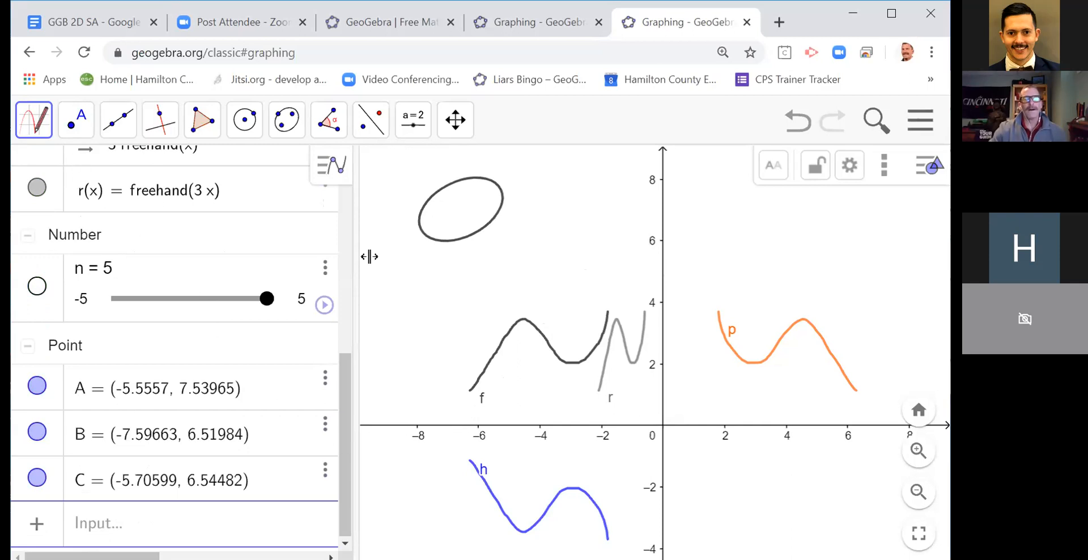
{"action": "left_click_drag", "start_coordinate": [344, 400], "coordinate": [338, 199]}
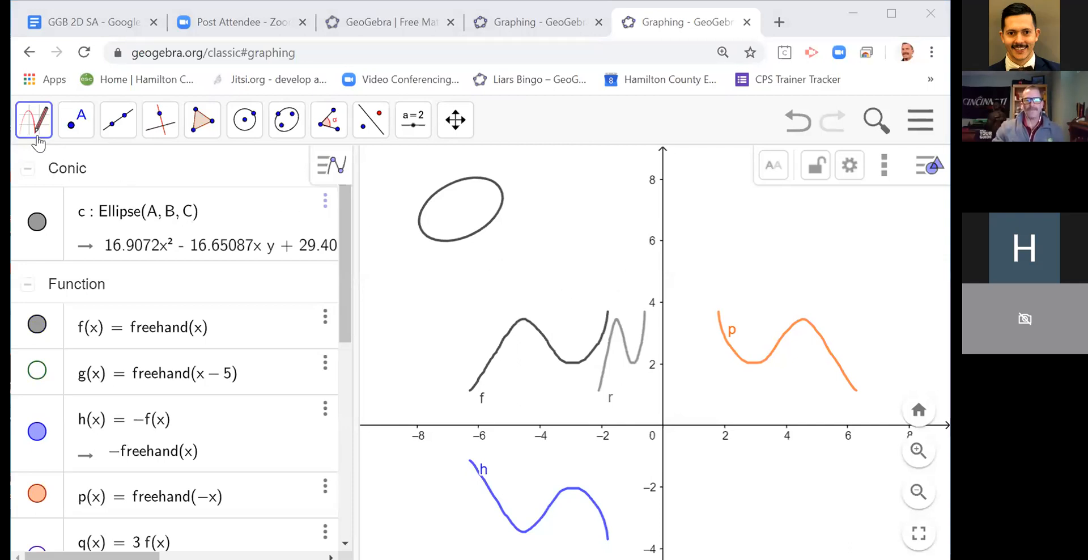
Step: Place a point on the rising section of curve f at about (-5.3, 2.5)
{"action": "key", "text": "Escape"}
{"action": "left_click", "coordinate": [76, 120]}
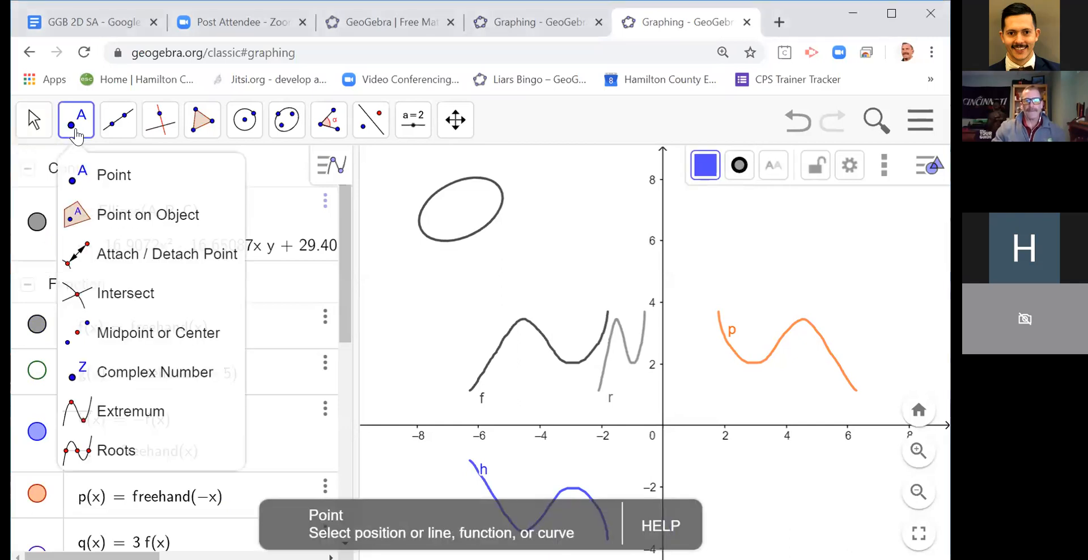
{"action": "left_click", "coordinate": [91, 175]}
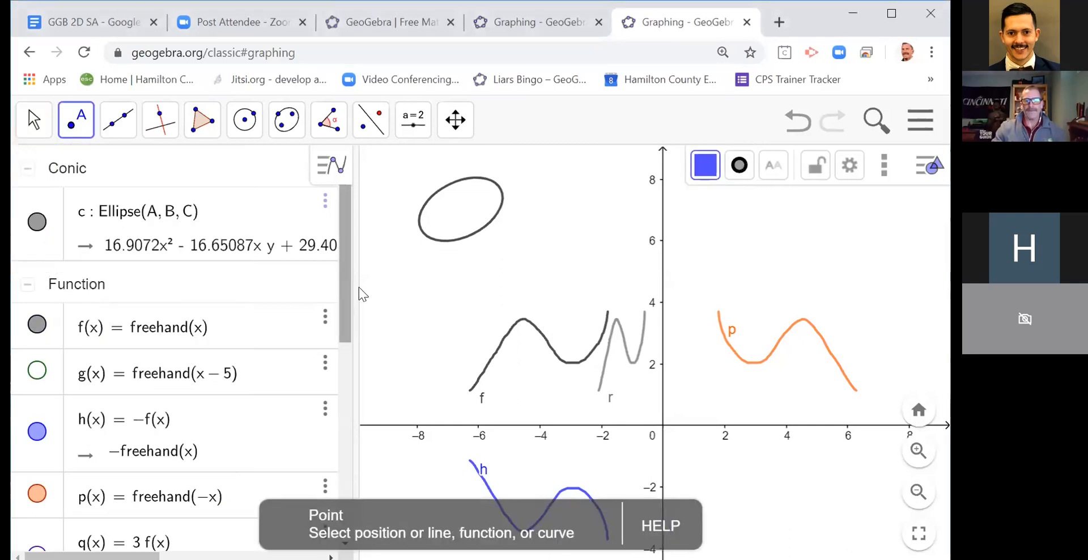
{"action": "left_click", "coordinate": [497, 353]}
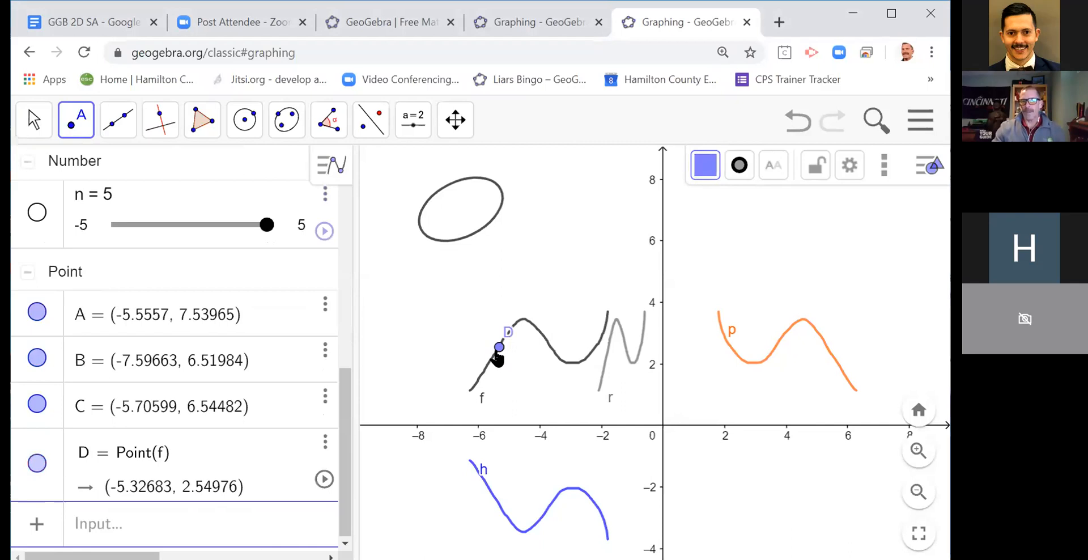
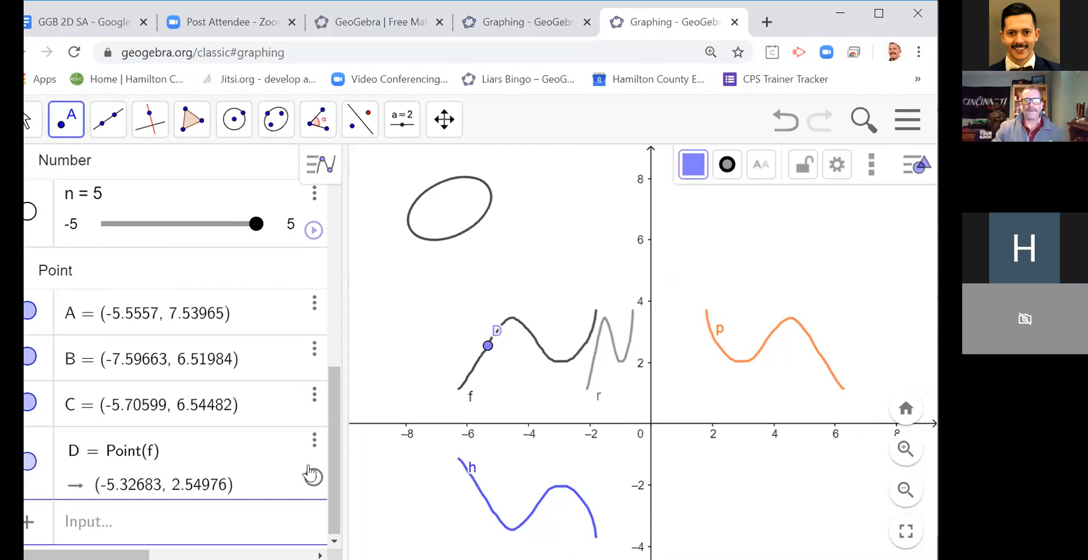
Step: Try to create the inverse of the freehand function with the command Invert(f), and check its entry among the functions
{"action": "left_click", "coordinate": [162, 513]}
{"action": "type", "text": "i"}
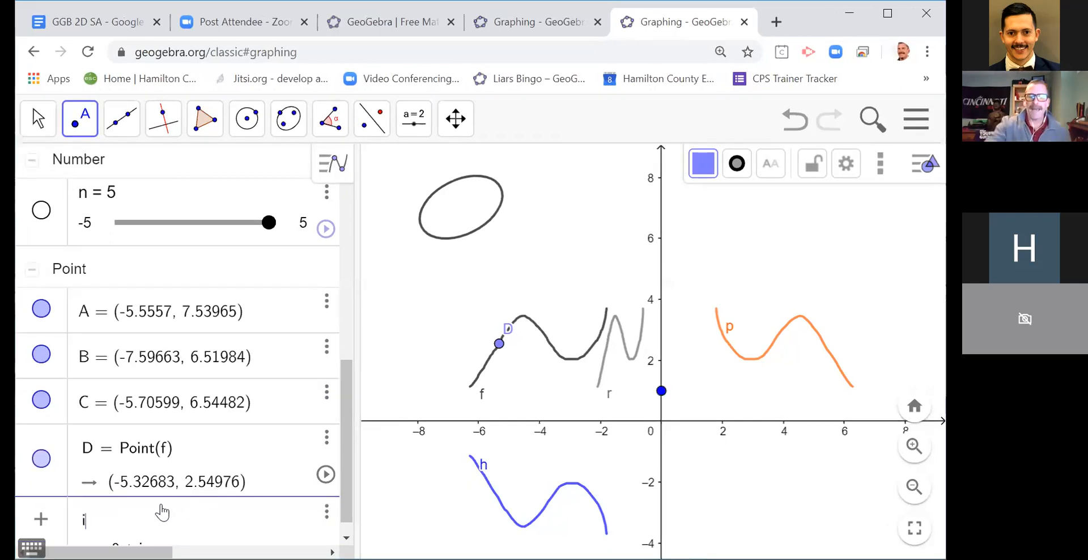
{"action": "type", "text": "nv"}
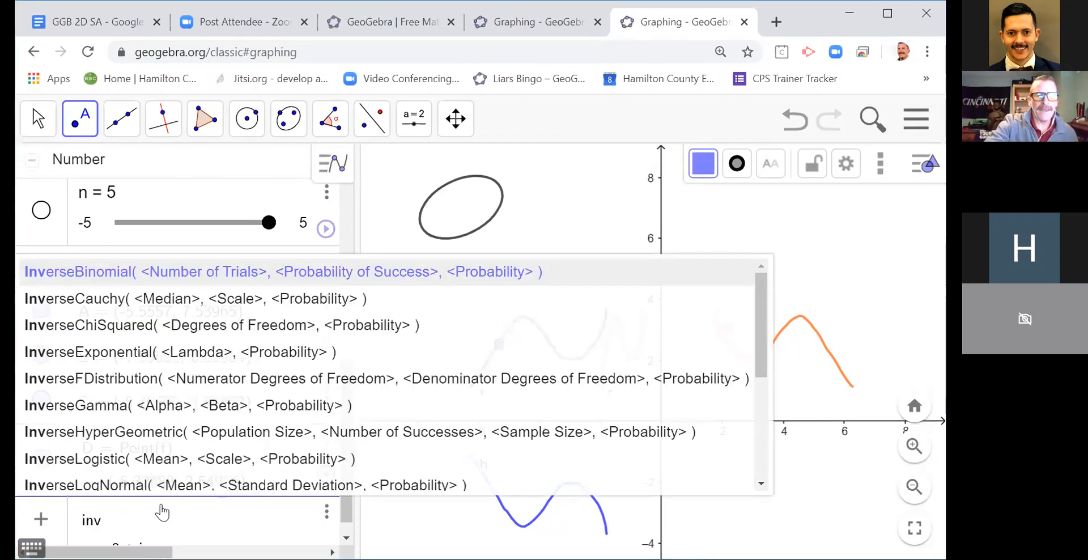
{"action": "scroll", "coordinate": [149, 400], "scroll_direction": "down", "scroll_amount": 4}
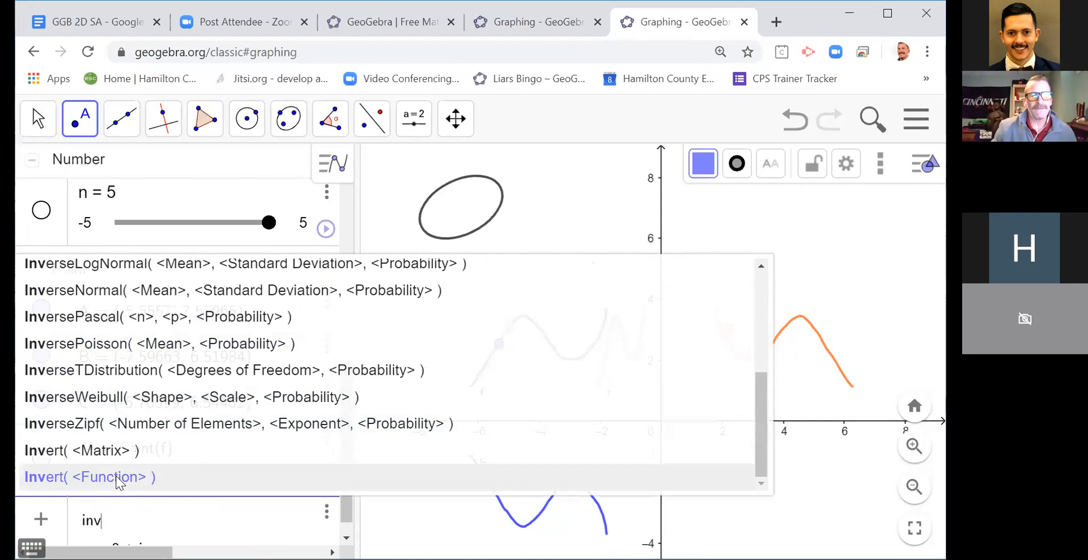
{"action": "left_click", "coordinate": [119, 482]}
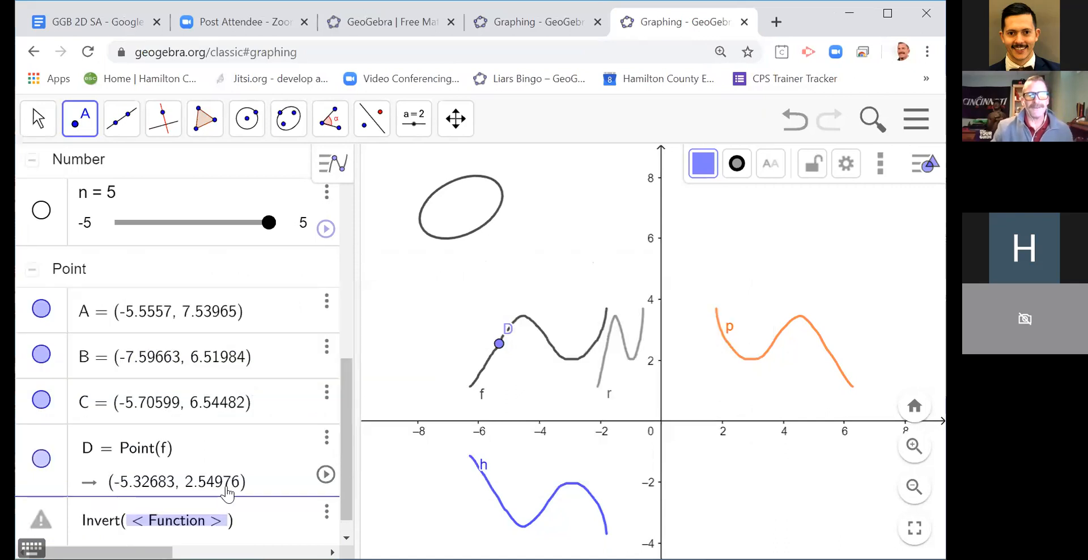
{"action": "type", "text": "f"}
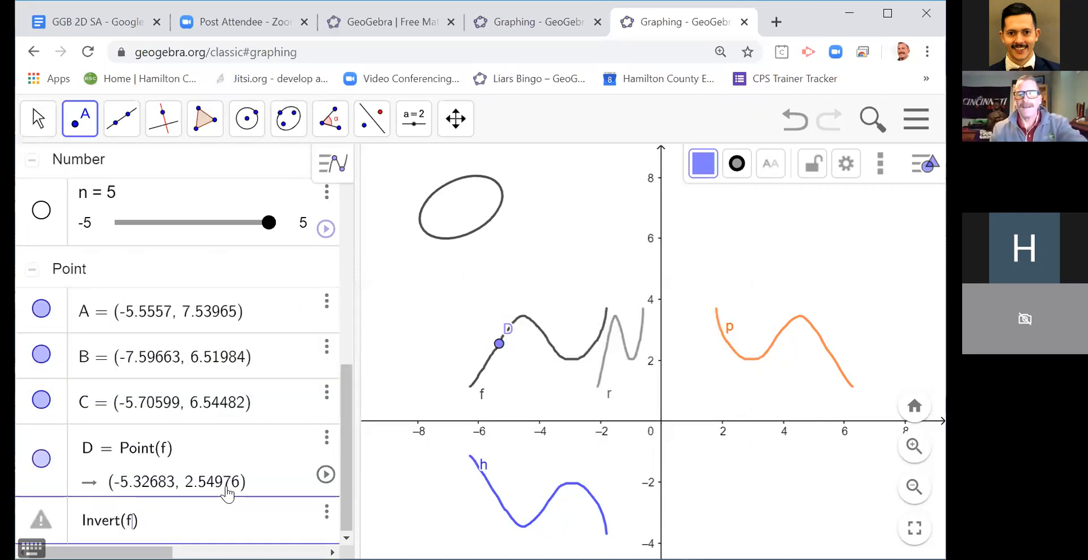
{"action": "key", "text": "Return"}
{"action": "mouse_move", "coordinate": [346, 435]}
{"action": "left_mouse_down"}
{"action": "mouse_move", "coordinate": [337, 274]}
{"action": "mouse_move", "coordinate": [323, 310]}
{"action": "left_mouse_up"}
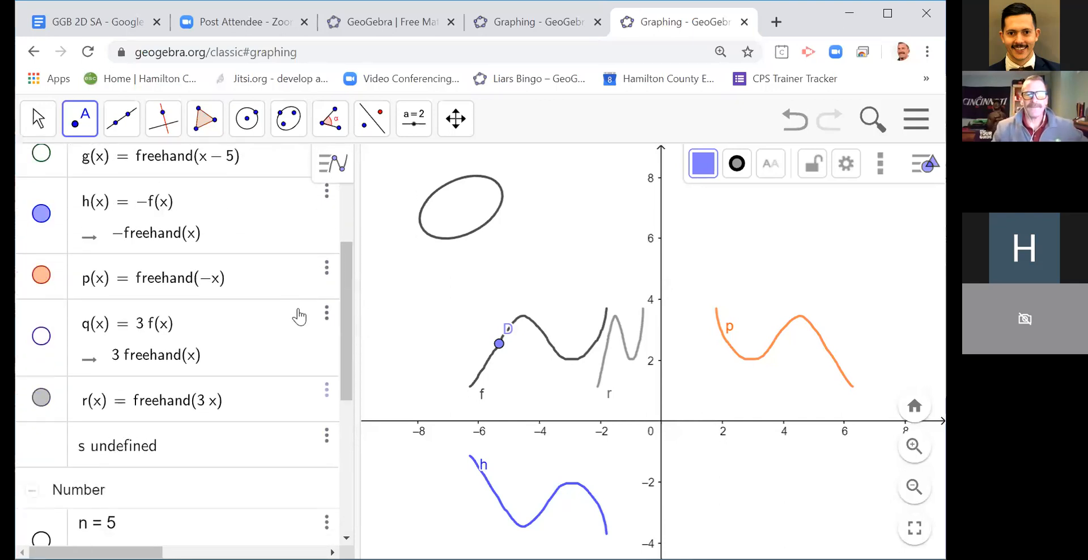
{"action": "left_click_drag", "start_coordinate": [342, 271], "coordinate": [337, 194]}
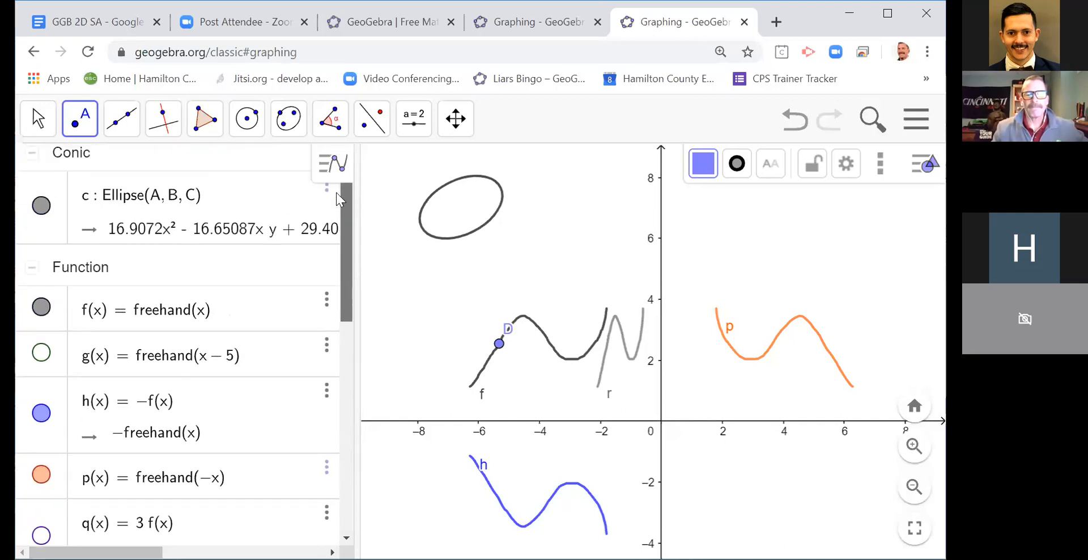
{"action": "left_click_drag", "start_coordinate": [335, 192], "coordinate": [329, 283]}
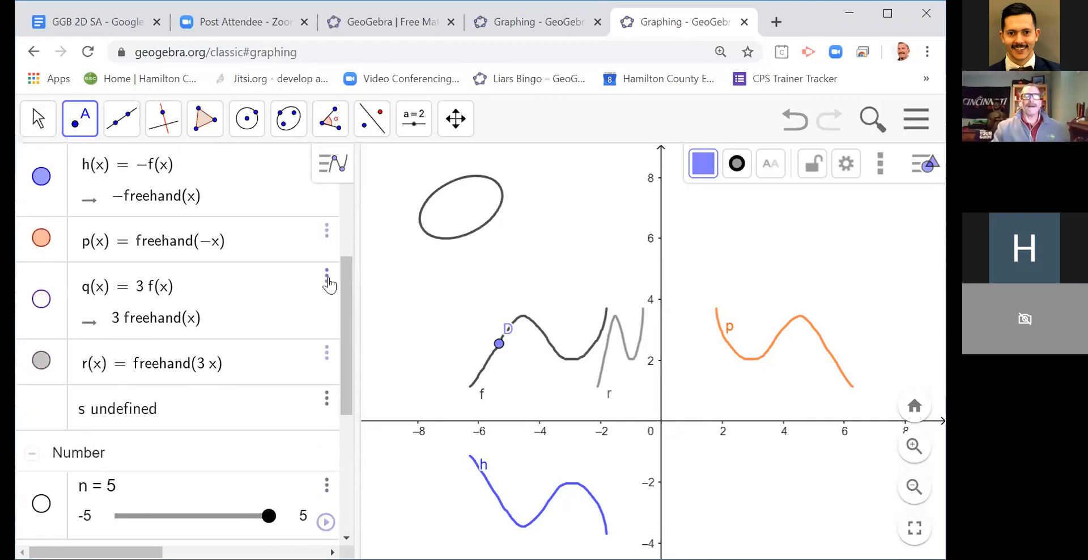
Step: Draw a rough triangle beside curve f with the Pen tool, with corners at about (-9.4, 2.2), (-7.7, 5.1) and (-6.8, 2.7)
{"action": "left_click", "coordinate": [50, 135]}
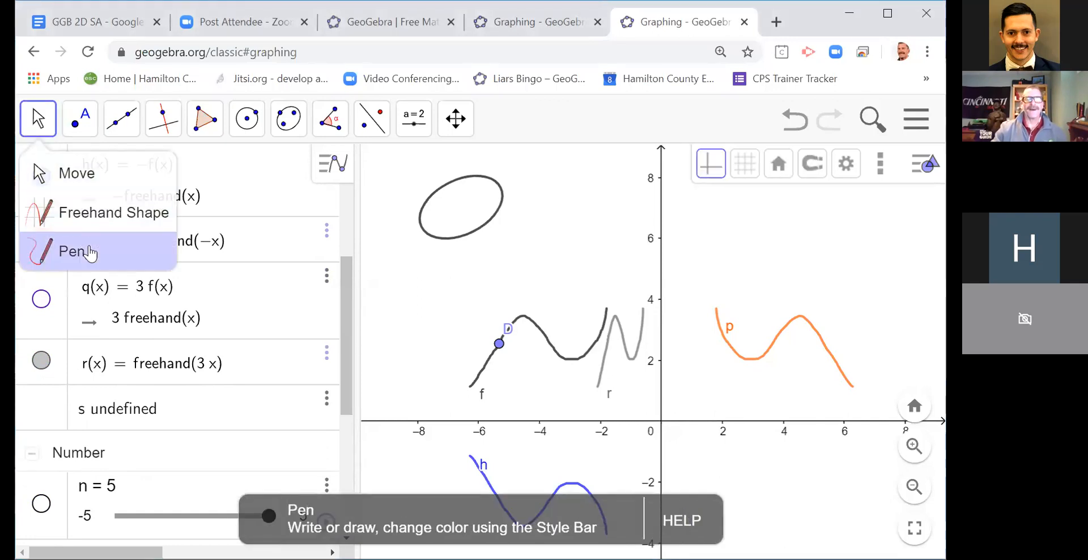
{"action": "left_click", "coordinate": [87, 249]}
{"action": "mouse_move", "coordinate": [384, 339]}
{"action": "left_mouse_down"}
{"action": "mouse_move", "coordinate": [428, 266]}
{"action": "mouse_move", "coordinate": [455, 335]}
{"action": "mouse_move", "coordinate": [374, 356]}
{"action": "mouse_move", "coordinate": [411, 313]}
{"action": "left_mouse_up"}
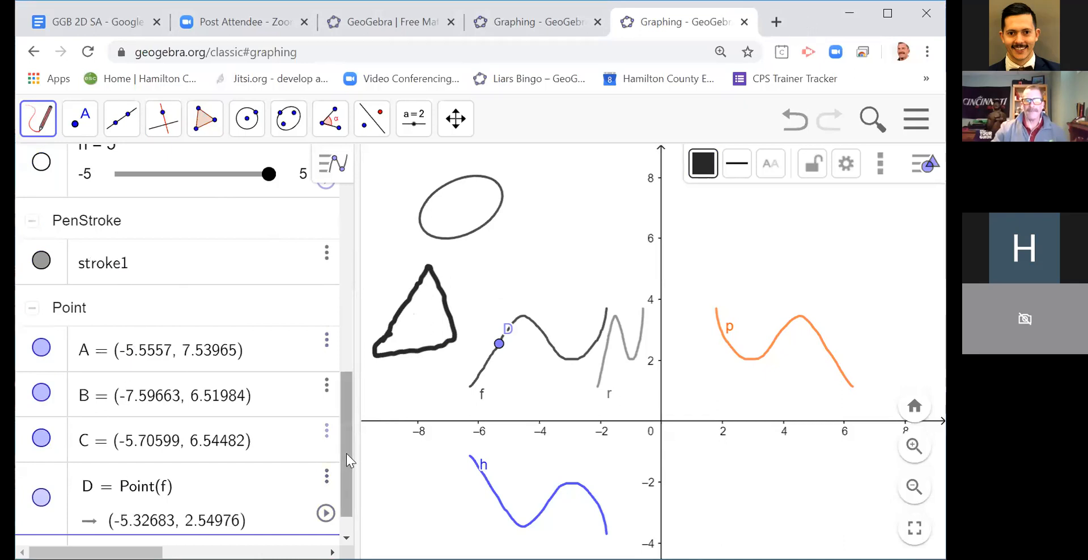
Step: Rotate the pen-drawn triangle by 45 degrees with the command rotate(stroke1, 45deg), and return to the Move tool
{"action": "scroll", "coordinate": [295, 487], "scroll_direction": "down", "scroll_amount": 1}
{"action": "left_click", "coordinate": [218, 524]}
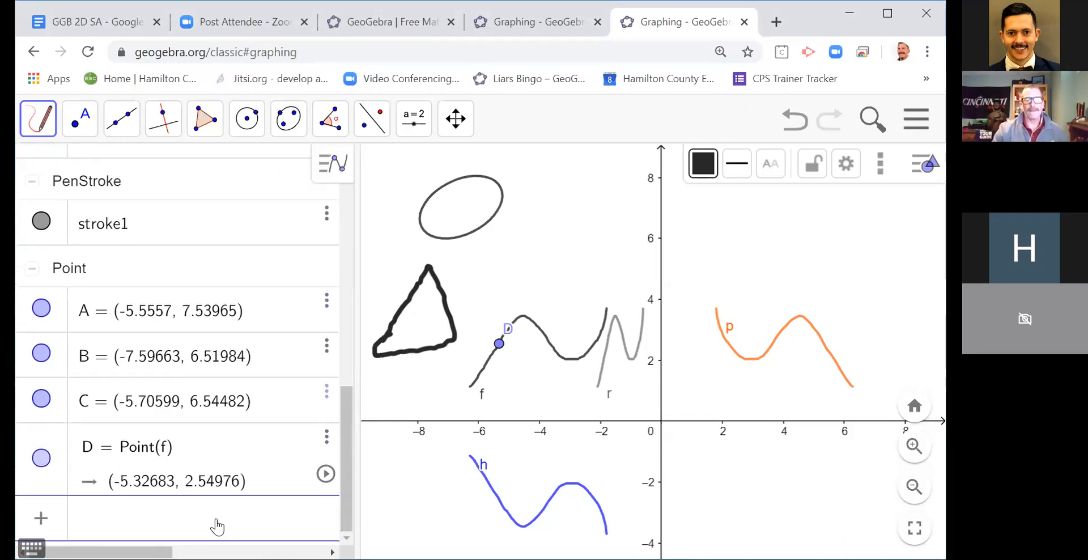
{"action": "type", "text": "r"}
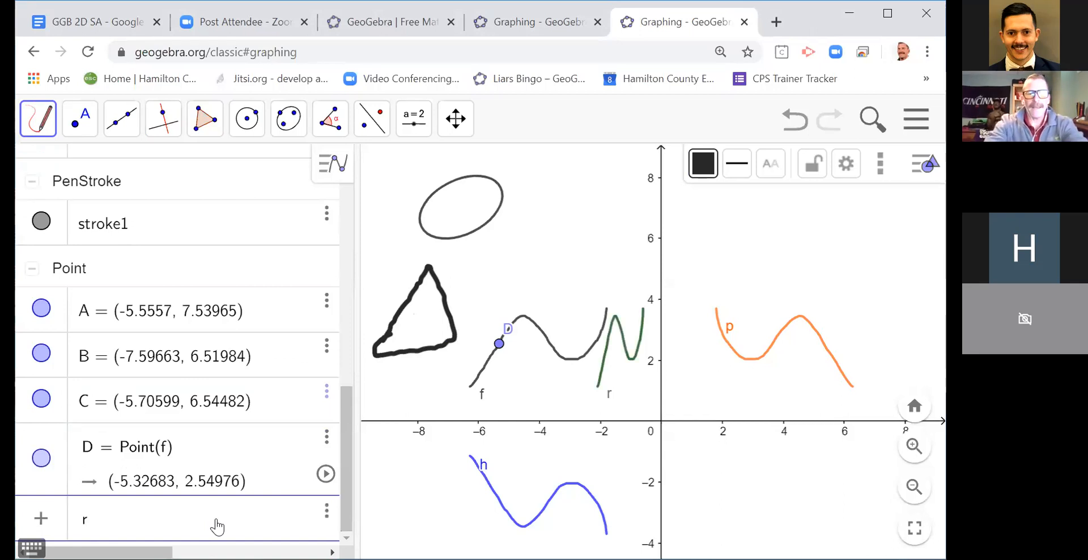
{"action": "type", "text": "otat"}
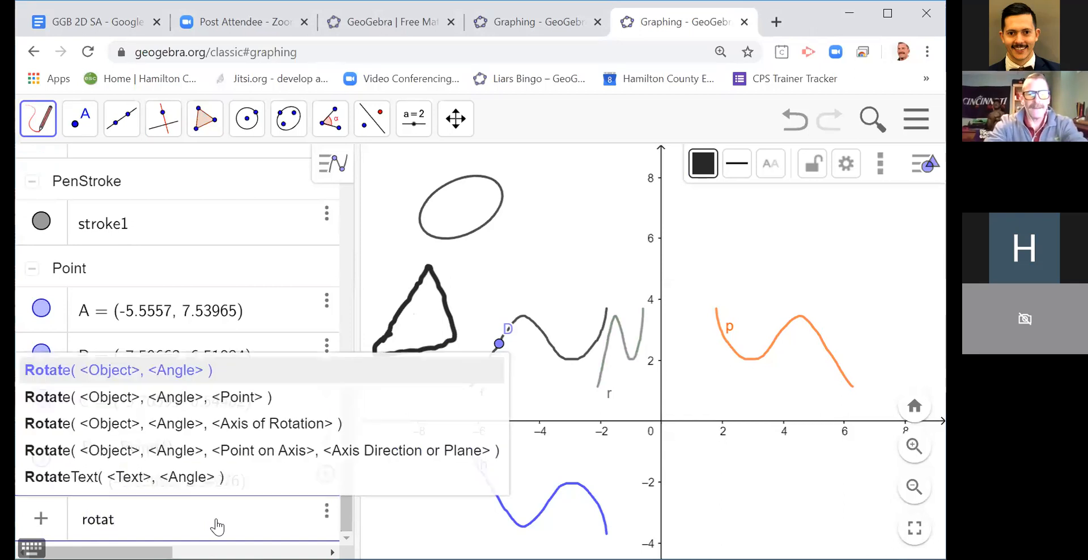
{"action": "type", "text": "e(str"}
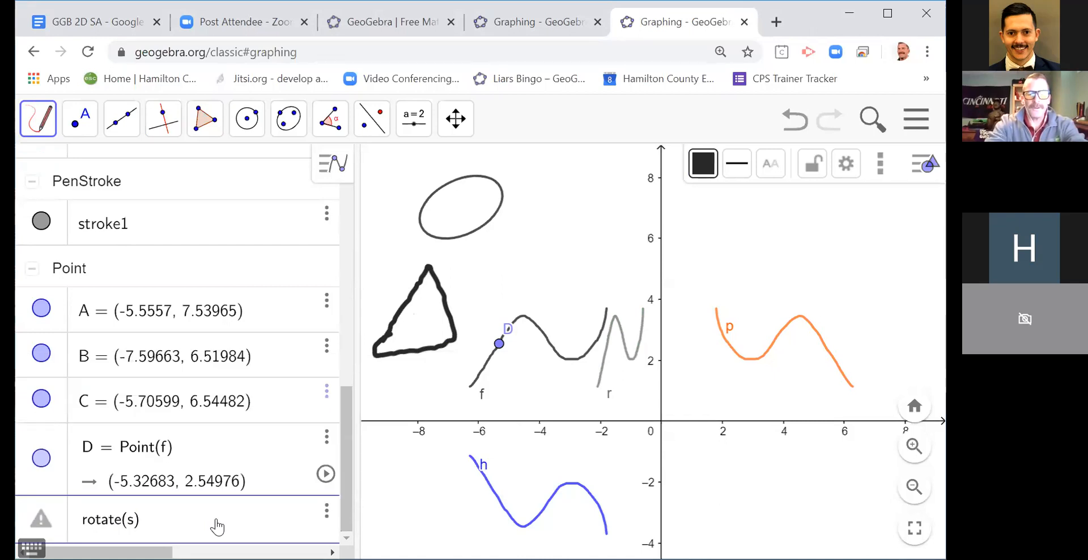
{"action": "type", "text": "oke1"}
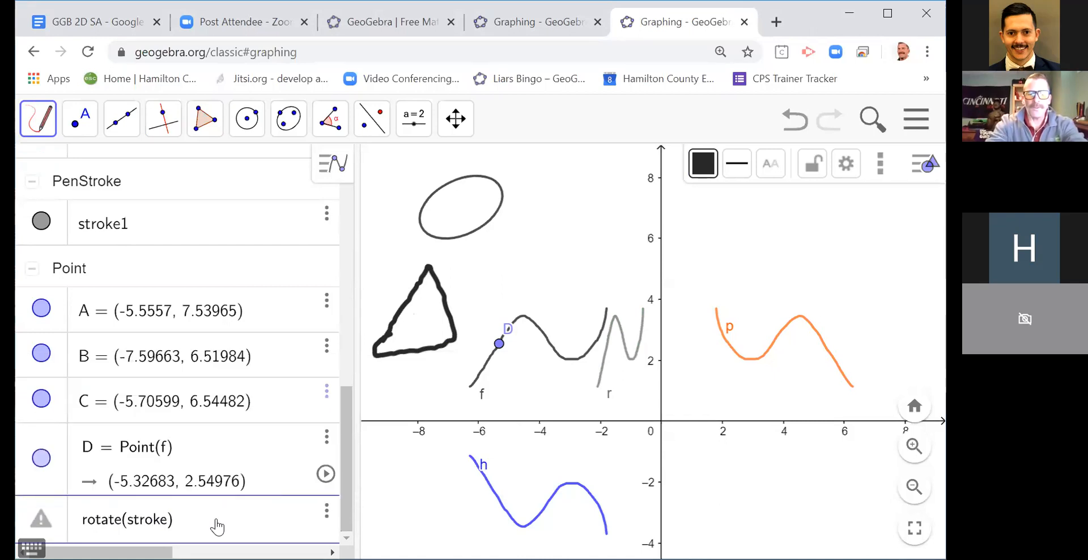
{"action": "type", "text": ","}
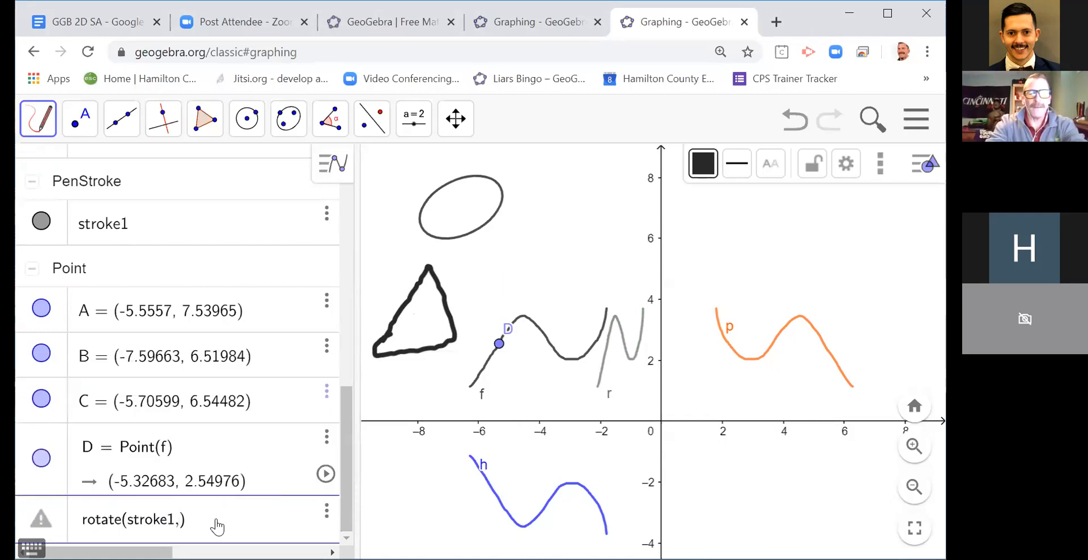
{"action": "type", "text": " 45deg"}
{"action": "key", "text": "Return"}
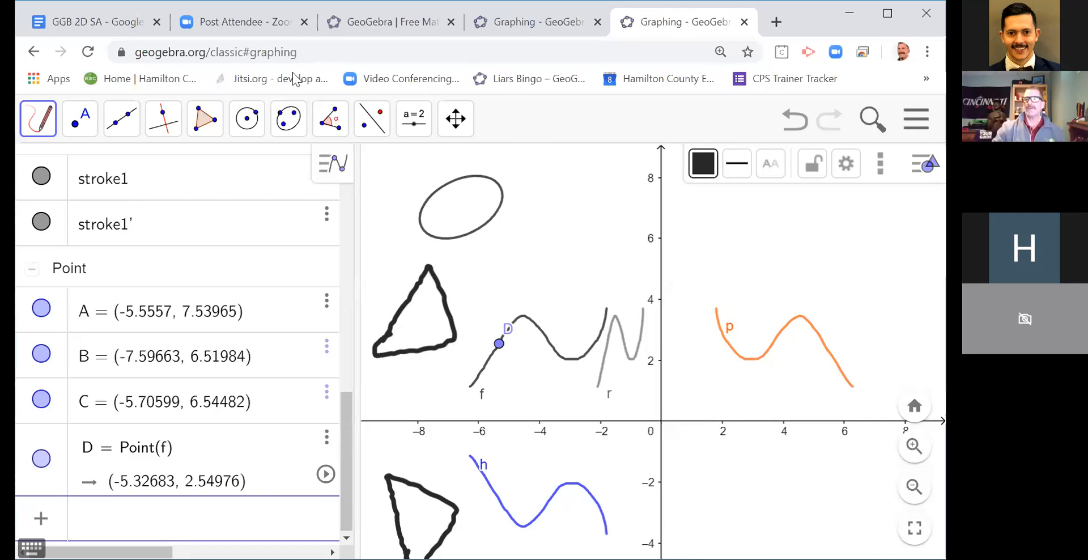
{"action": "left_click", "coordinate": [42, 135]}
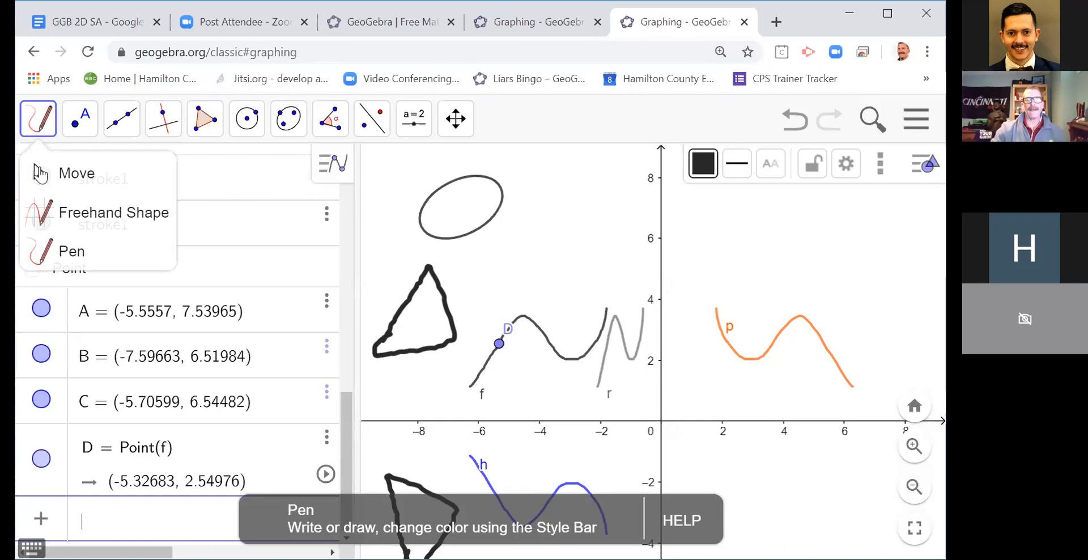
{"action": "left_click", "coordinate": [43, 172]}
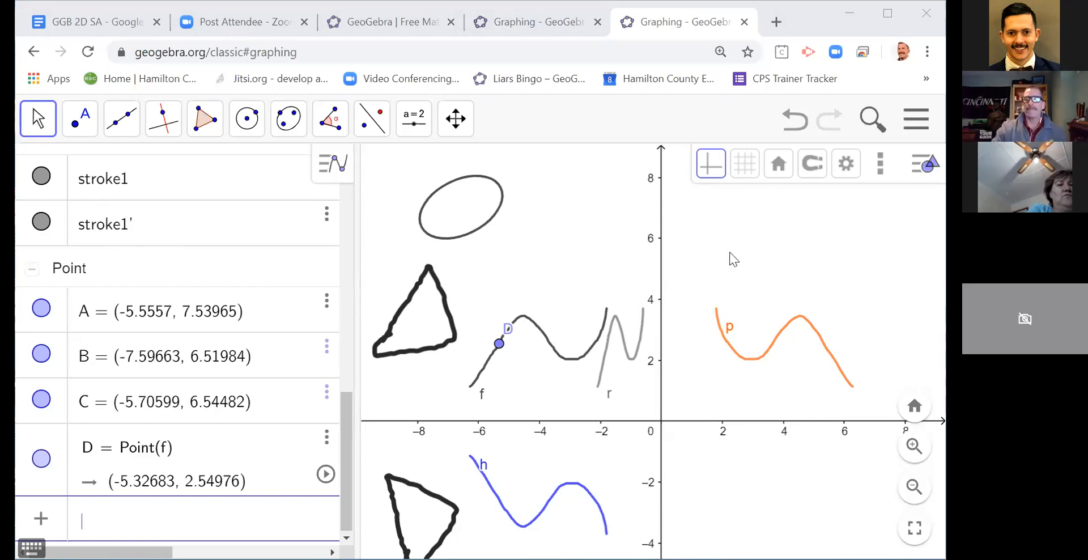
Step: Start a new blank construction without saving the current one, and dismiss the perspective chooser
{"action": "left_click", "coordinate": [675, 196]}
{"action": "left_click", "coordinate": [909, 125]}
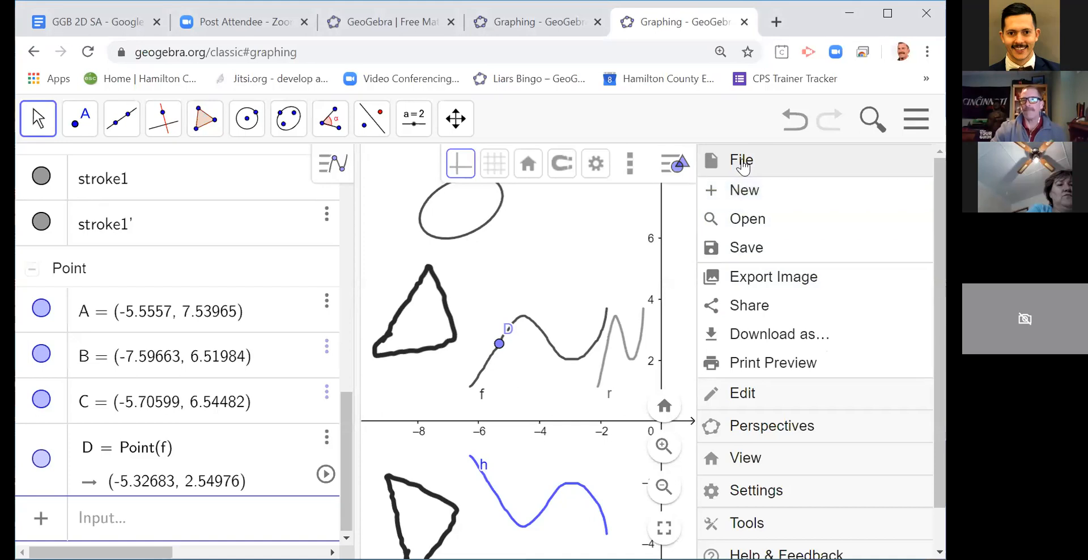
{"action": "left_click", "coordinate": [736, 192]}
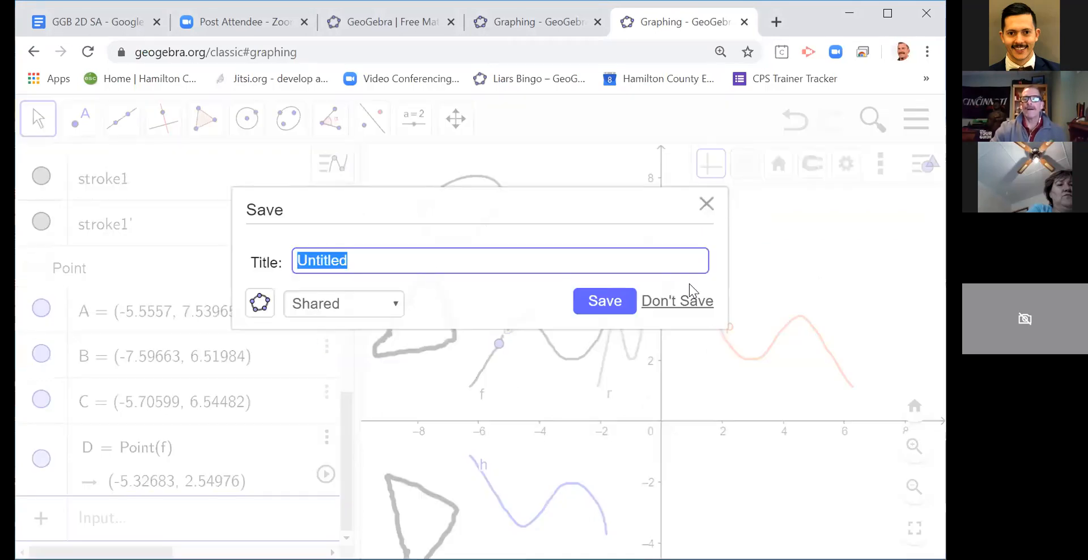
{"action": "left_click", "coordinate": [688, 313]}
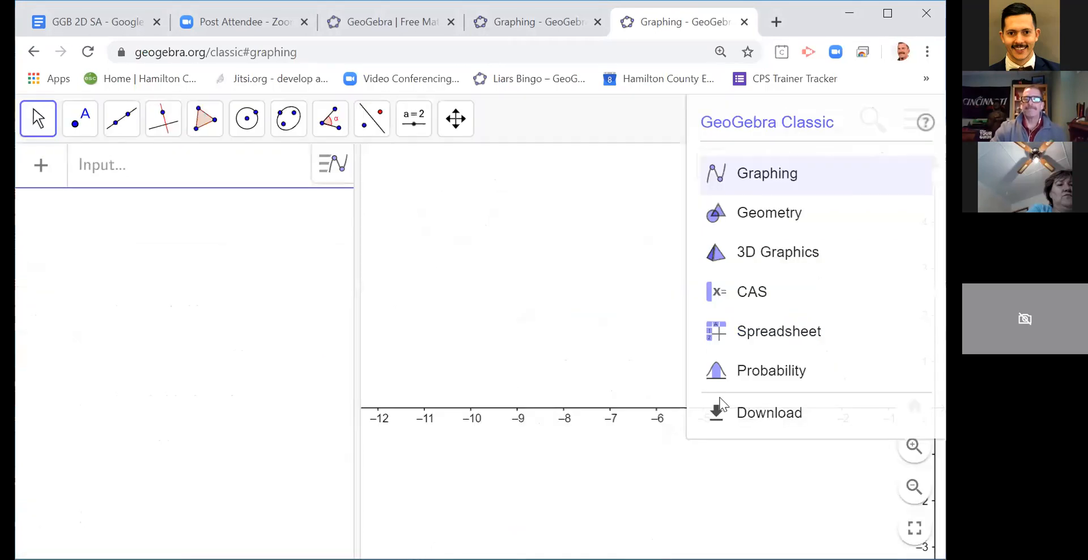
{"action": "left_click", "coordinate": [646, 255]}
Step: Graph the function f(x) = sin(x) + 2 in the empty construction
{"action": "left_click_drag", "start_coordinate": [518, 308], "coordinate": [465, 264]}
{"action": "left_click_drag", "start_coordinate": [566, 267], "coordinate": [512, 256]}
{"action": "left_click", "coordinate": [151, 182]}
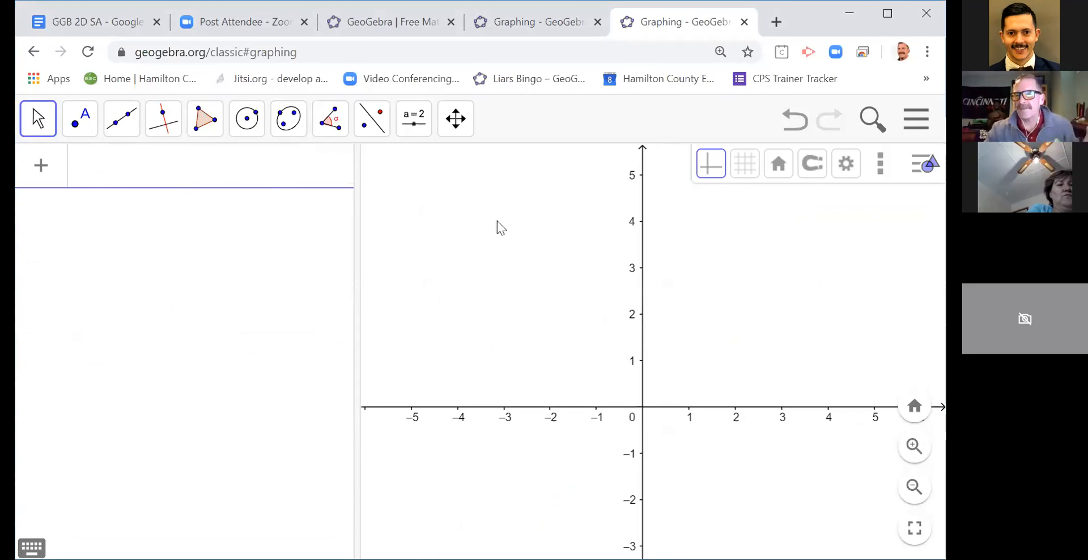
{"action": "type", "text": "f"}
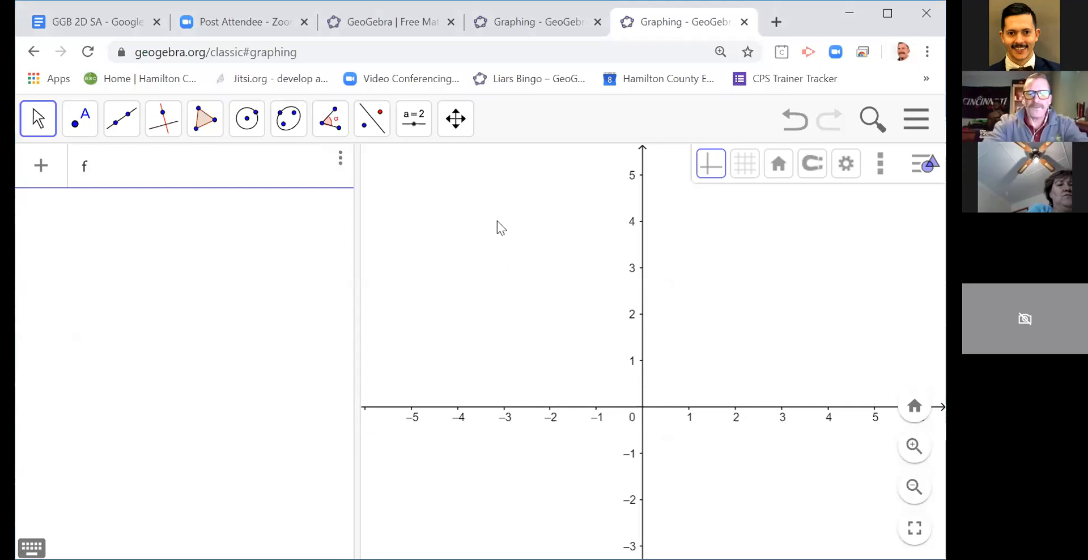
{"action": "type", "text": "(x) = sin("}
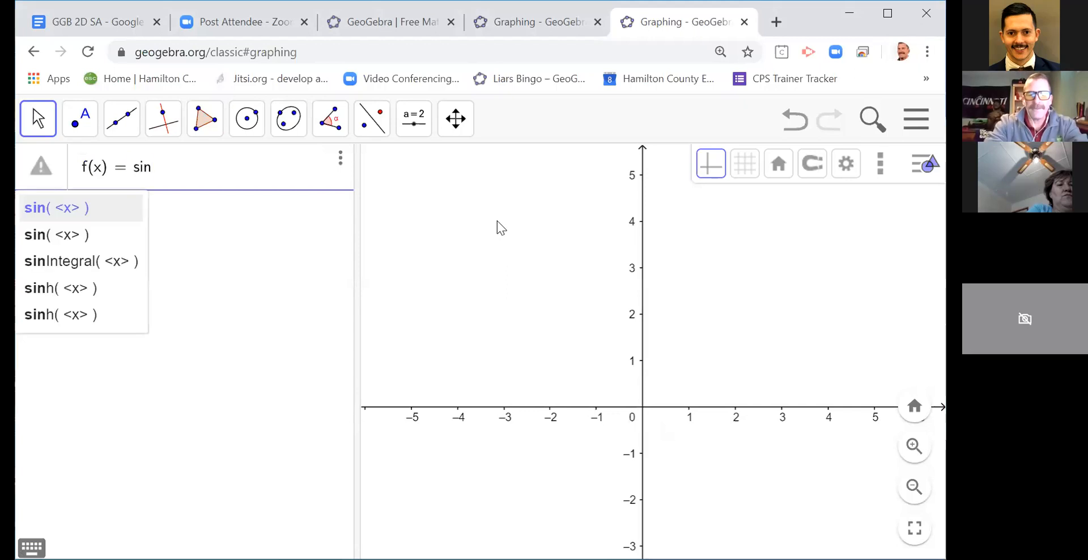
{"action": "key", "text": "BackSpace"}
{"action": "key", "text": "BackSpace"}
{"action": "type", "text": "x"}
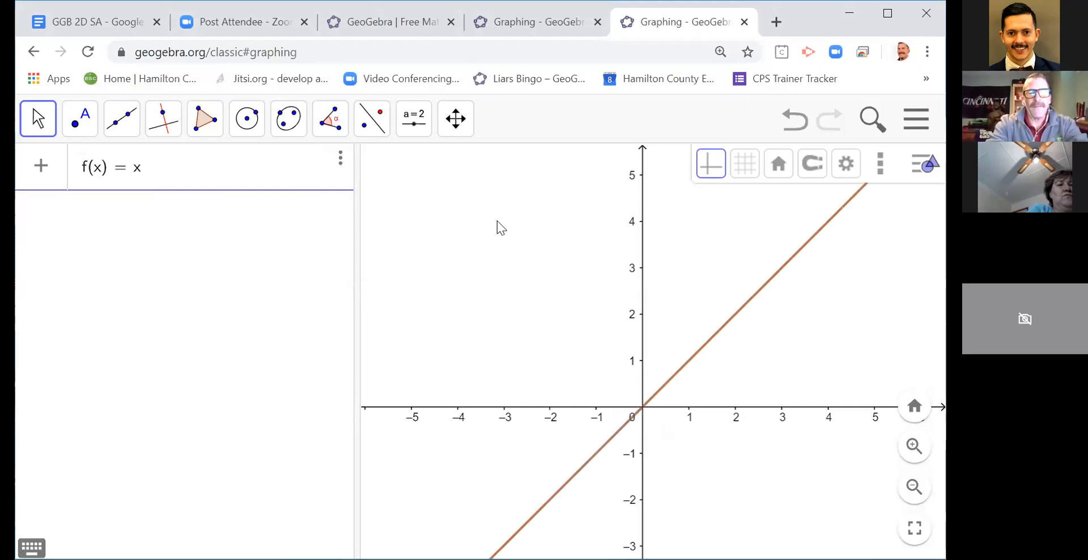
{"action": "key", "text": "BackSpace"}
{"action": "type", "text": "sin(x) "}
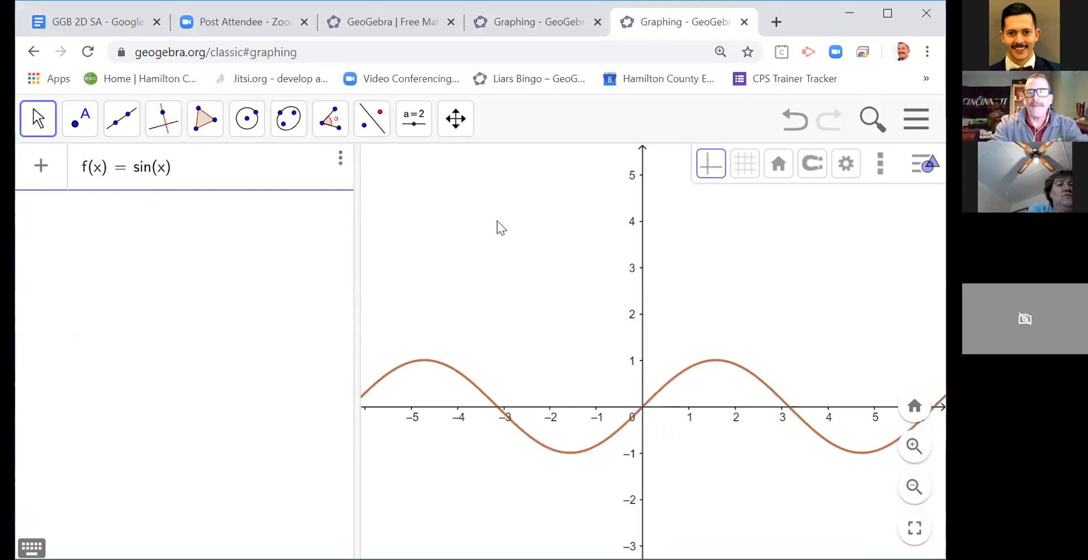
{"action": "type", "text": "+ 2"}
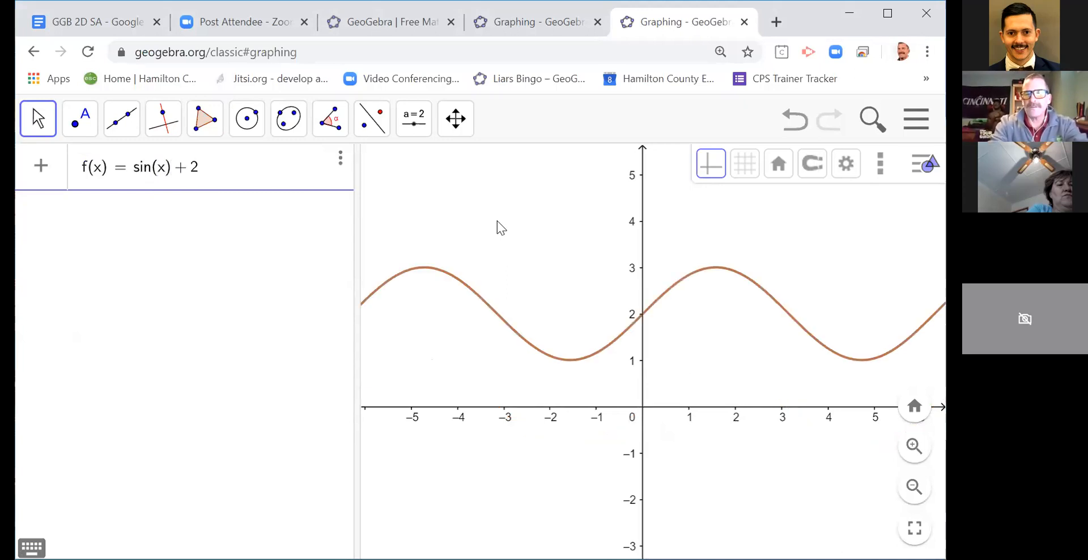
{"action": "key", "text": "Return"}
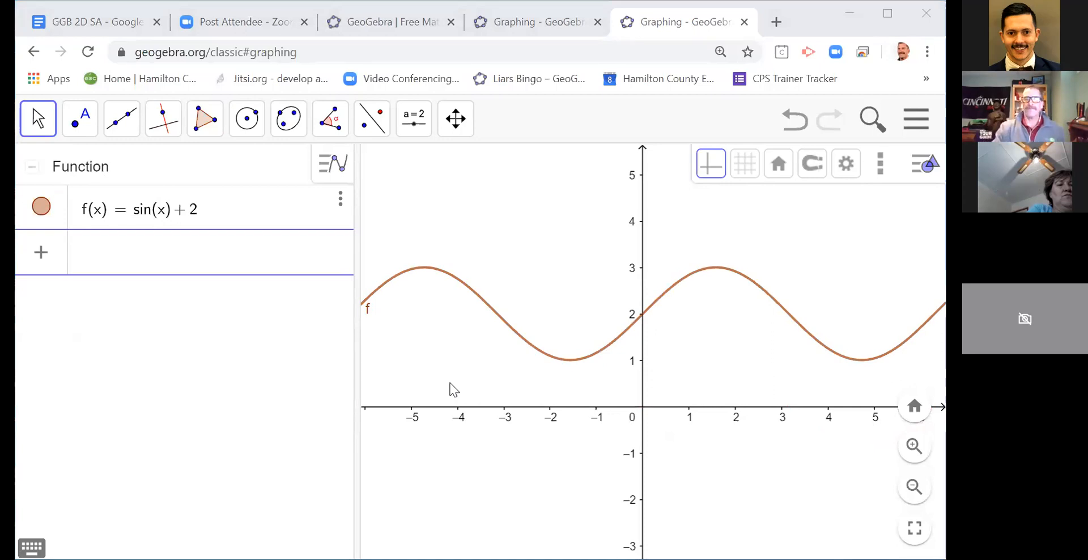
Step: Place two points on the x-axis, at about (-1.48, 0) and (2.44, 0)
{"action": "left_click", "coordinate": [90, 131]}
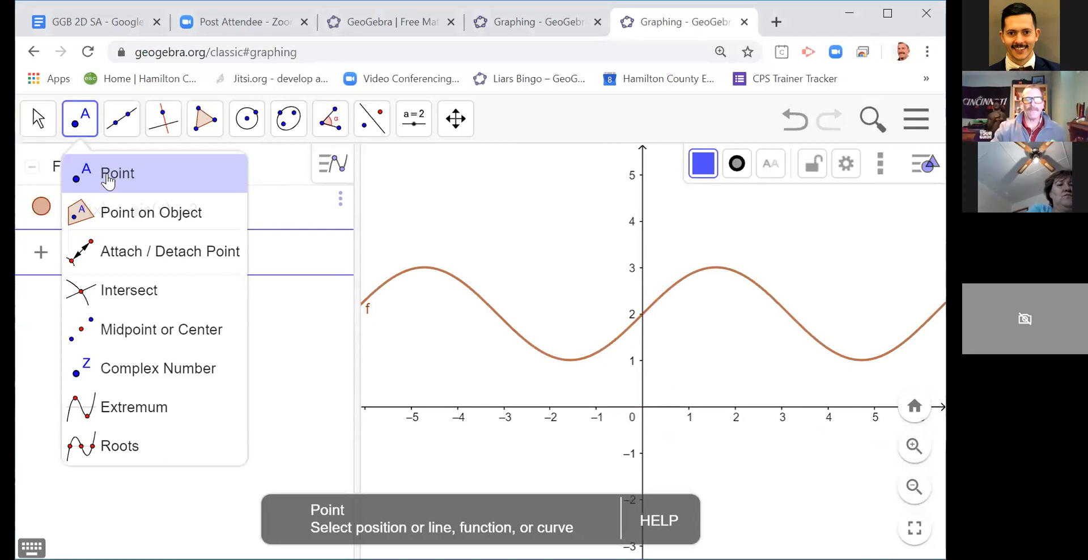
{"action": "left_click", "coordinate": [575, 411]}
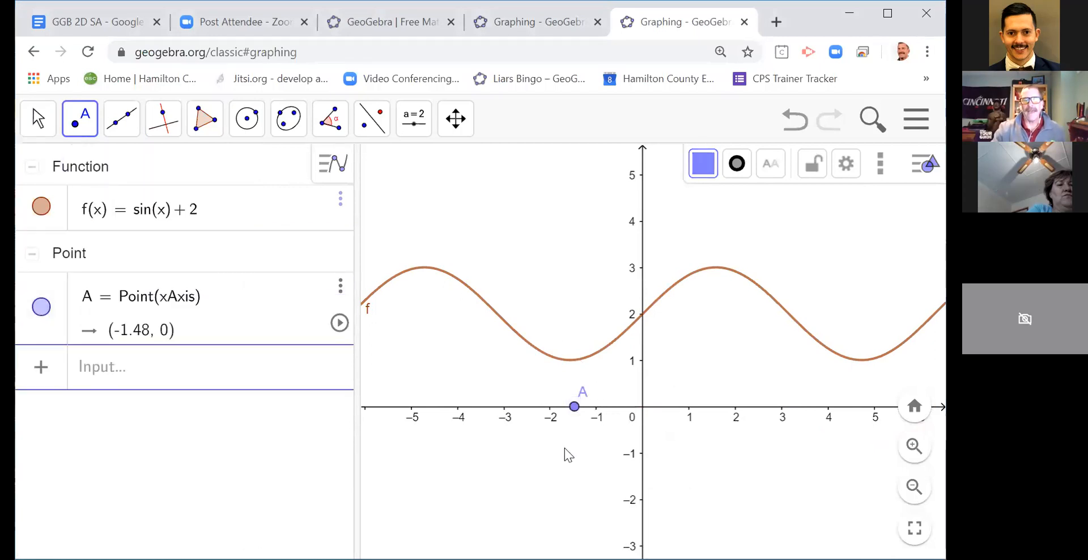
{"action": "left_click", "coordinate": [756, 407]}
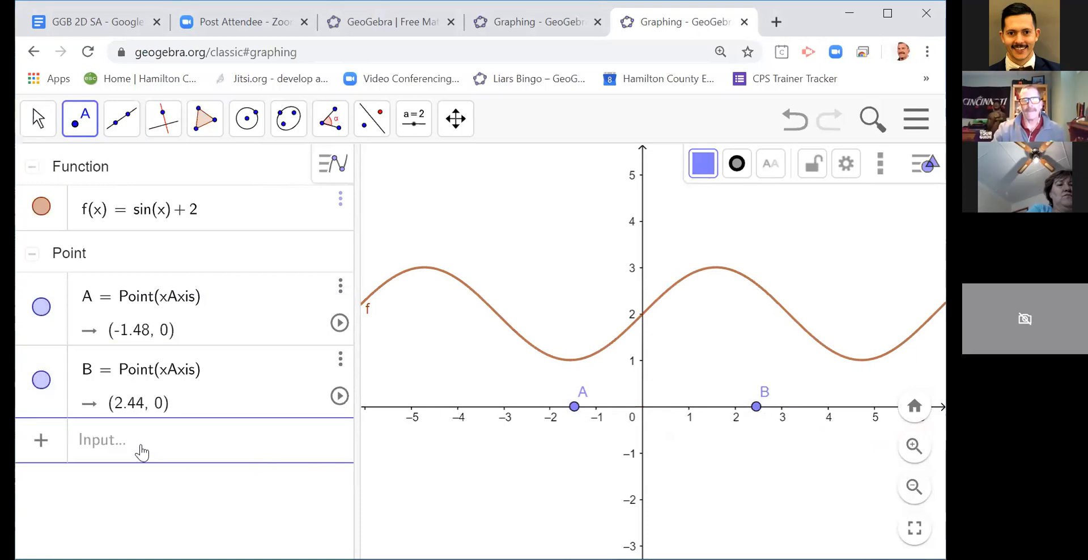
Step: Create a slider n running from 1 to 50 in steps of 1 with the command n = slider(1, 50, 1)
{"action": "left_click", "coordinate": [112, 444]}
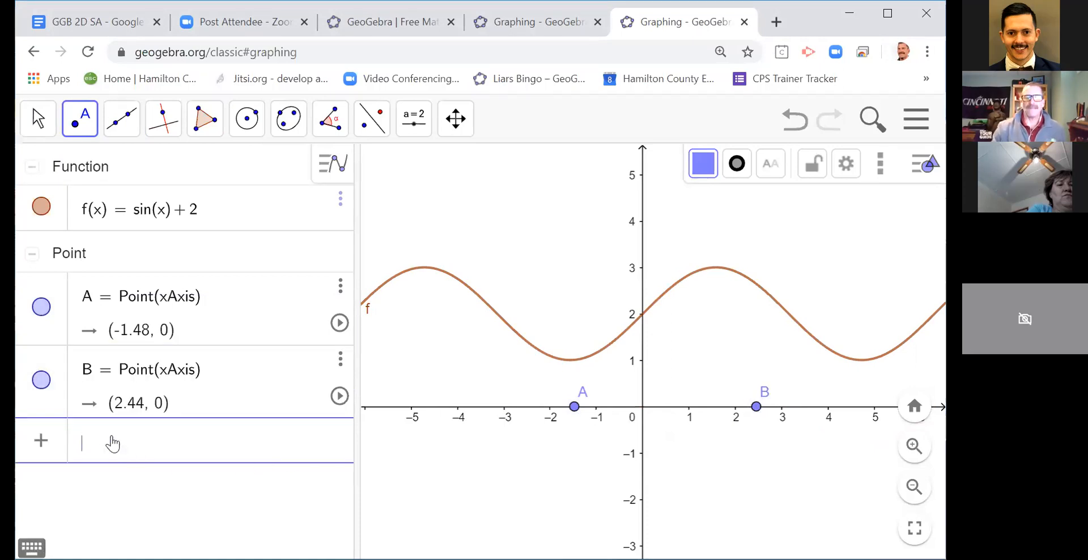
{"action": "type", "text": "n = "}
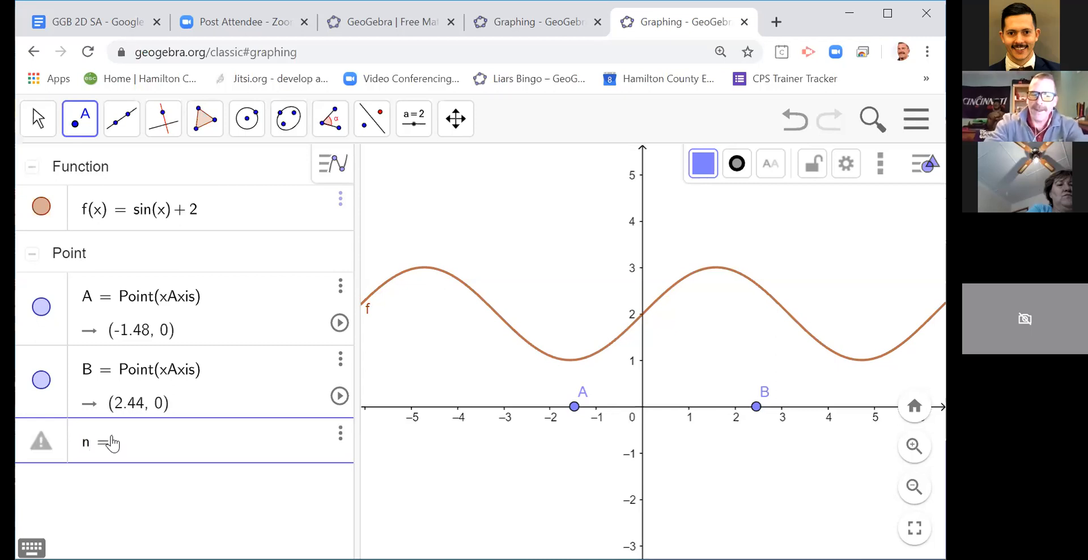
{"action": "type", "text": "s"}
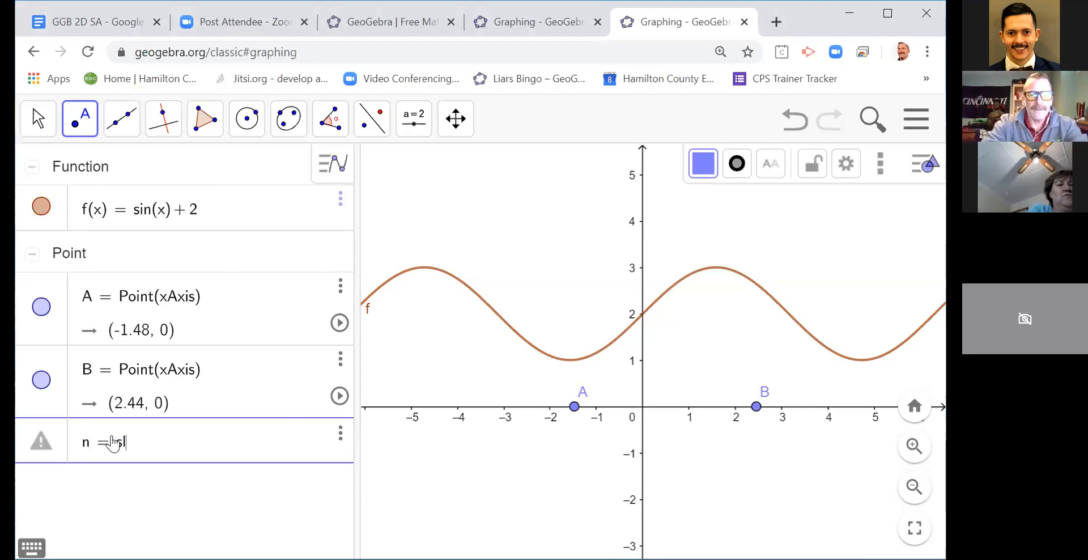
{"action": "type", "text": "lider(1, "}
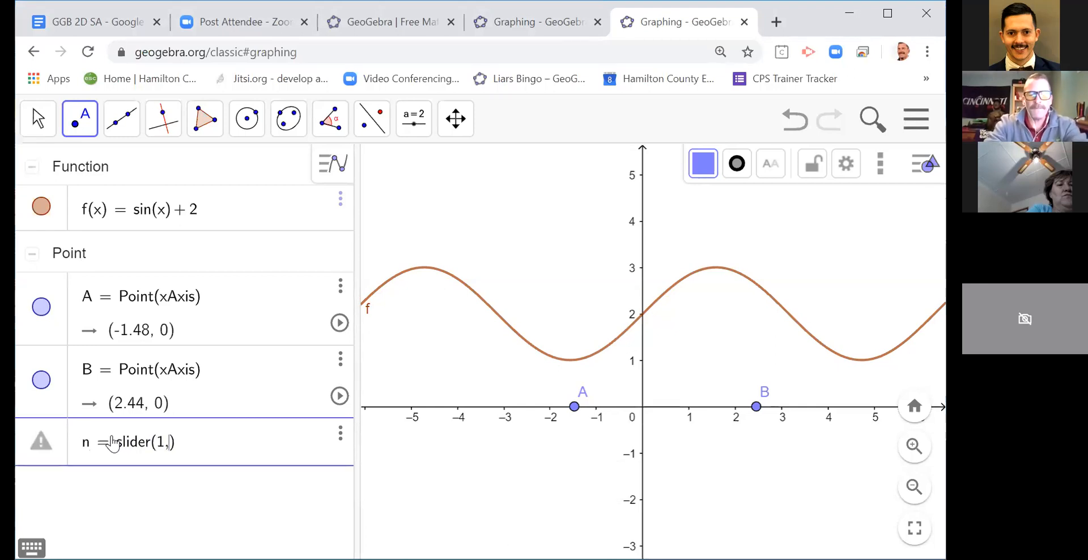
{"action": "type", "text": "50"}
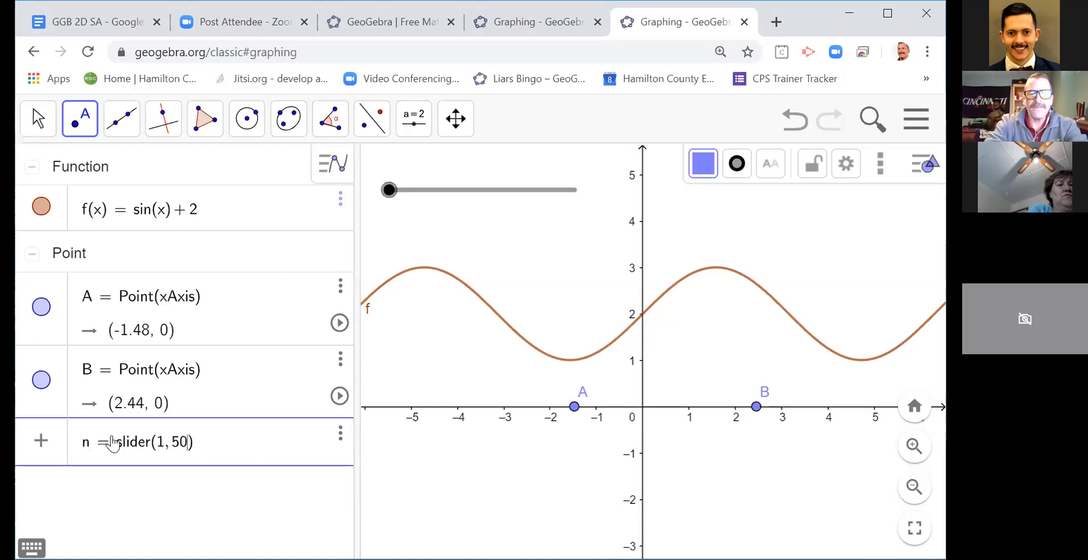
{"action": "type", "text": ", 1"}
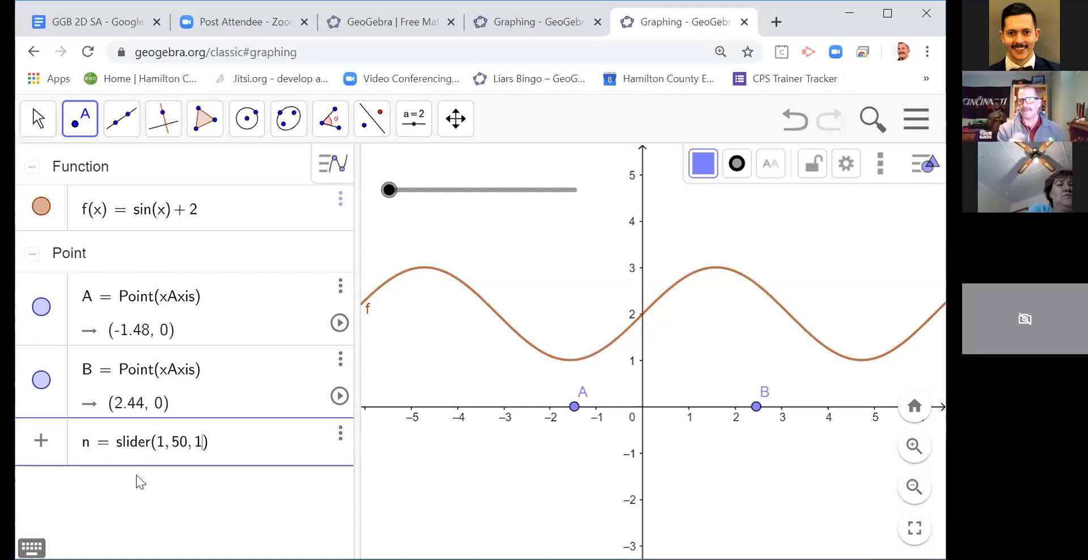
{"action": "key", "text": "Return"}
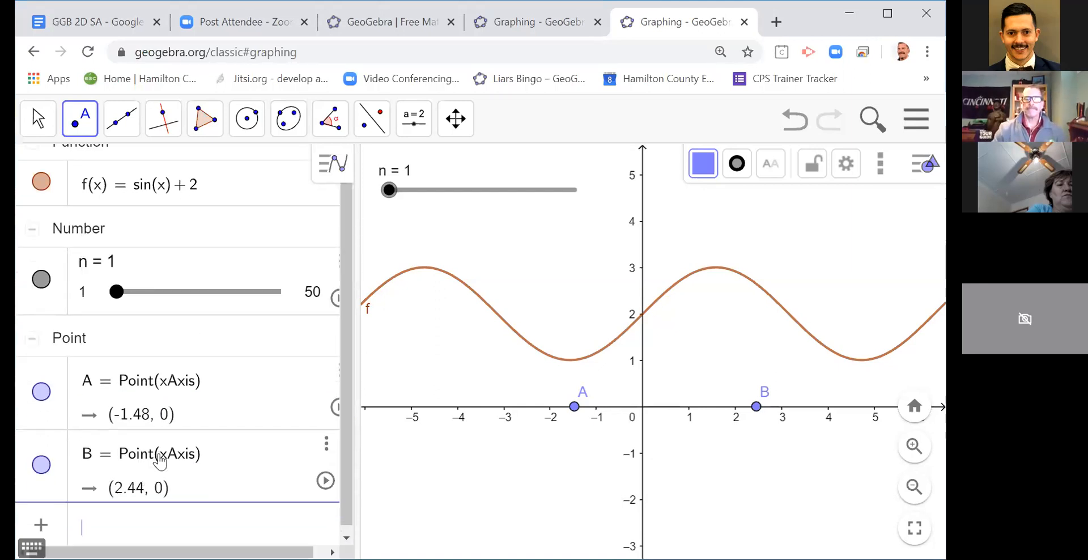
Step: Compute the definite integral of f between the two x-axis points with Integral(f, x(A), x(B))
{"action": "left_click_drag", "start_coordinate": [346, 326], "coordinate": [345, 355]}
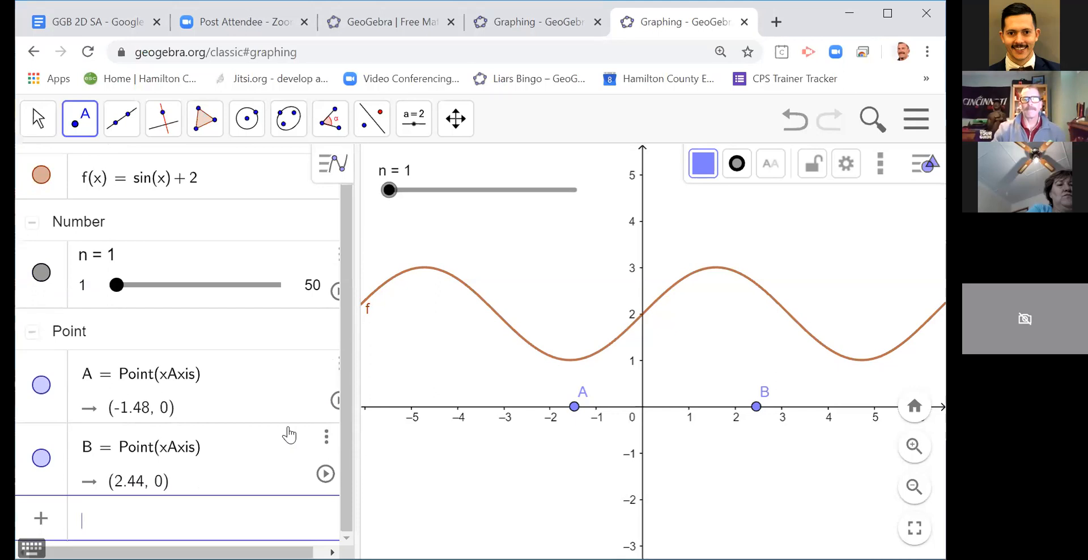
{"action": "left_click", "coordinate": [114, 523]}
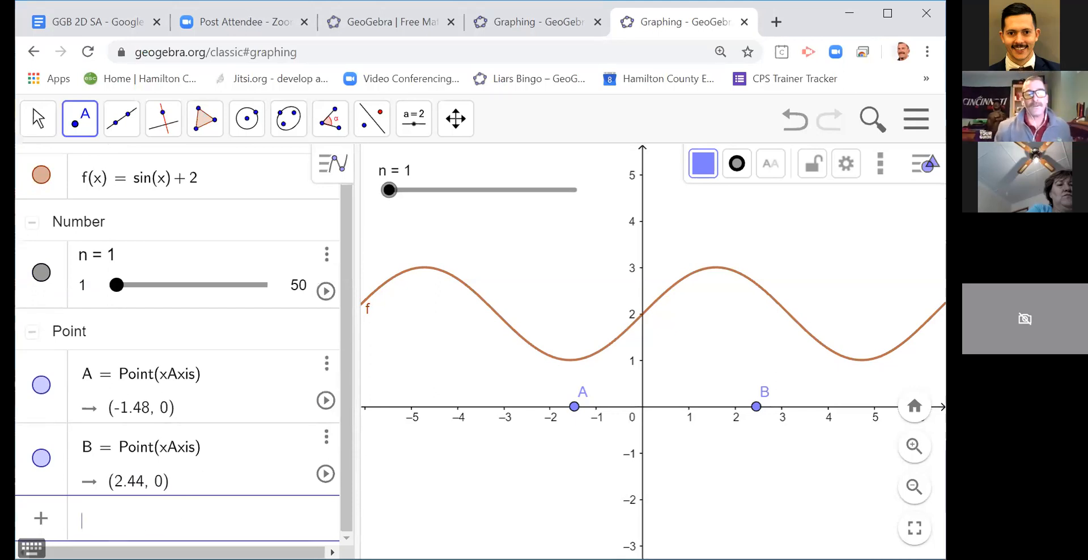
{"action": "type", "text": "int"}
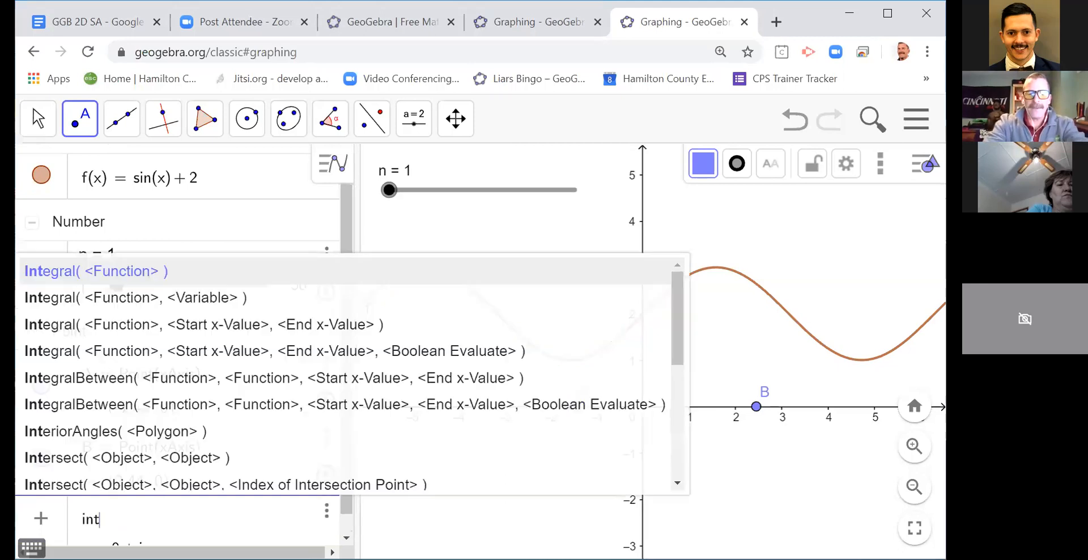
{"action": "key", "text": "Return"}
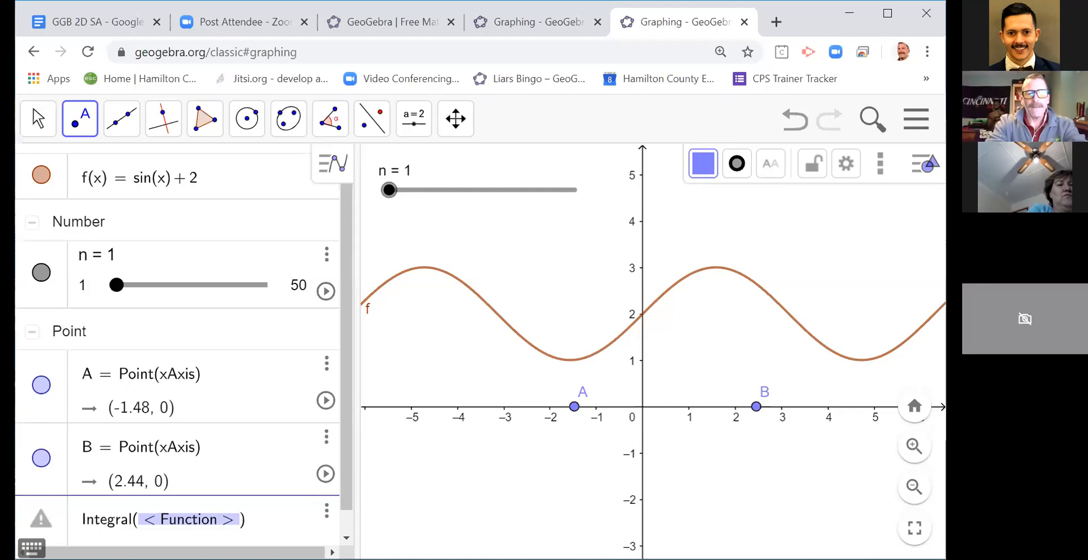
{"action": "type", "text": "f"}
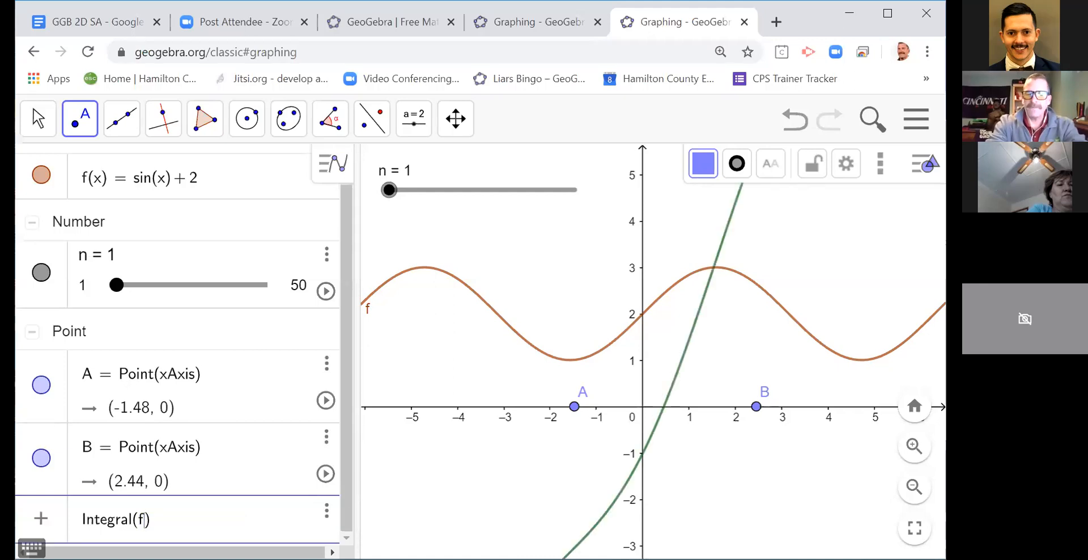
{"action": "type", "text": ","}
{"action": "type", "text": "x(A),"}
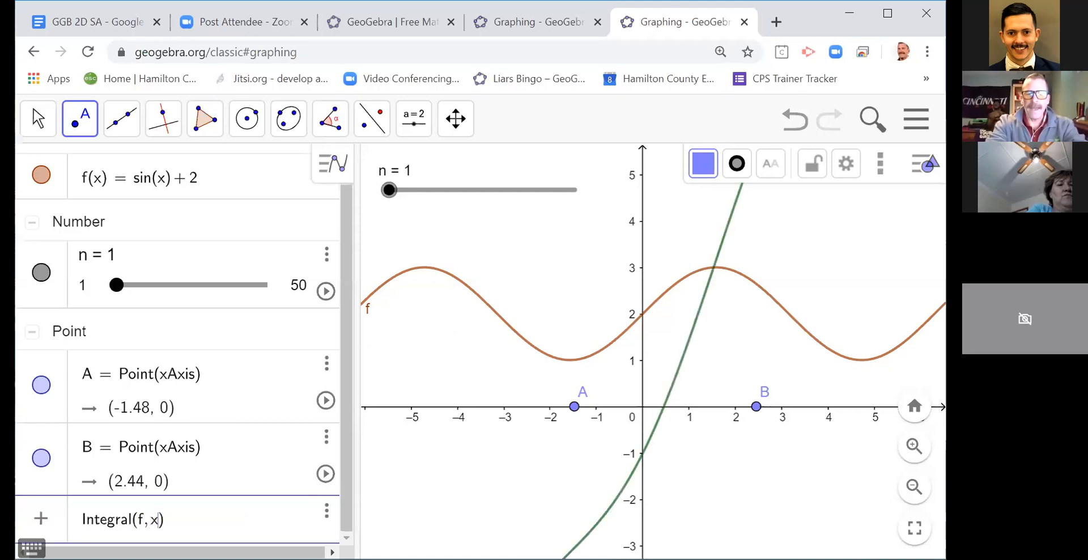
{"action": "type", "text": "x(B)"}
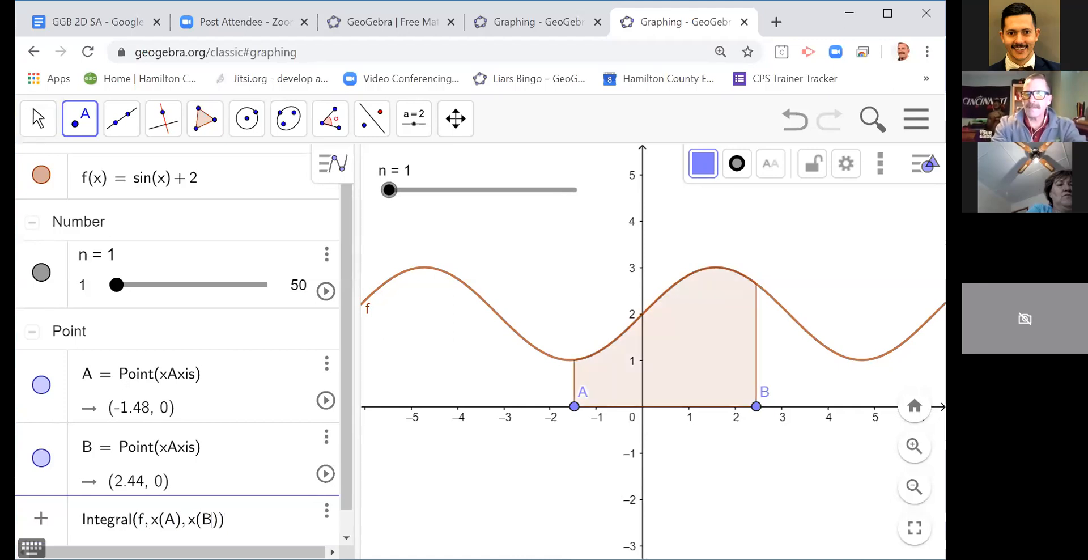
{"action": "key", "text": "Return"}
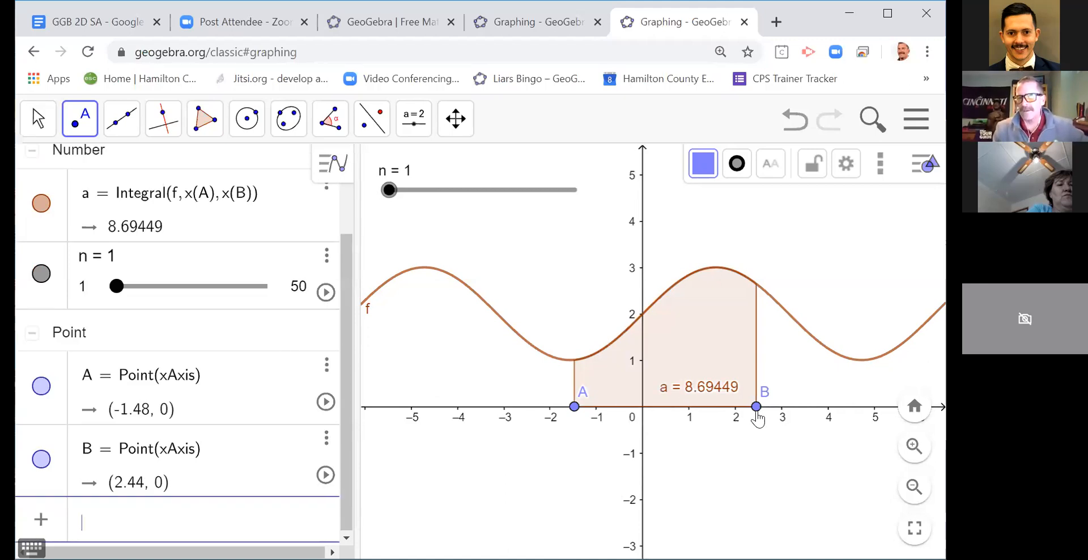
Step: Move point B along the x-axis past A to about (-4.22, 0), place the integral's label below the axis, and bring B back to (3, 0)
{"action": "left_click", "coordinate": [35, 117]}
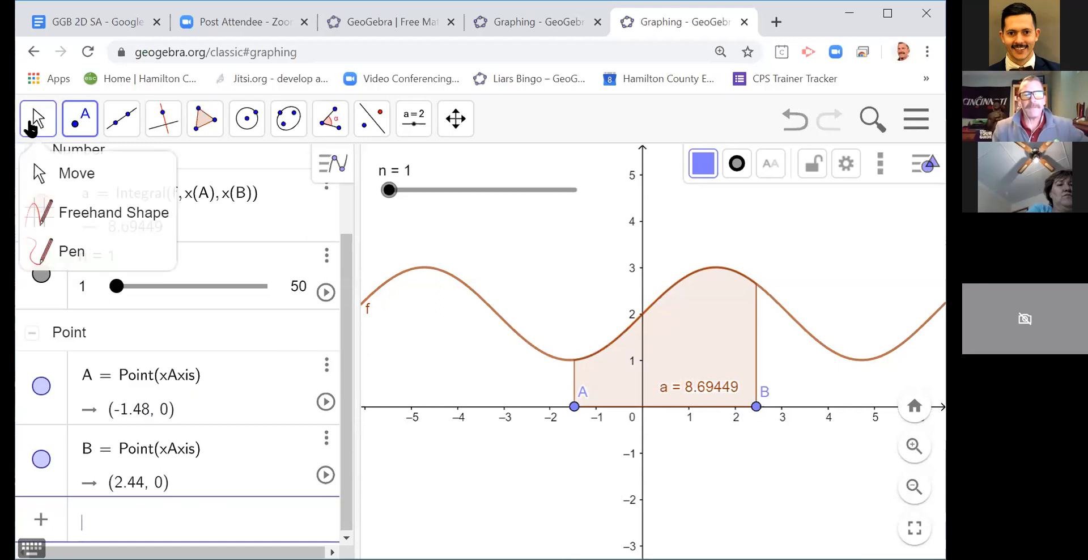
{"action": "left_click", "coordinate": [55, 178]}
{"action": "left_click_drag", "start_coordinate": [756, 407], "coordinate": [448, 408]}
{"action": "left_click_drag", "start_coordinate": [539, 391], "coordinate": [508, 451]}
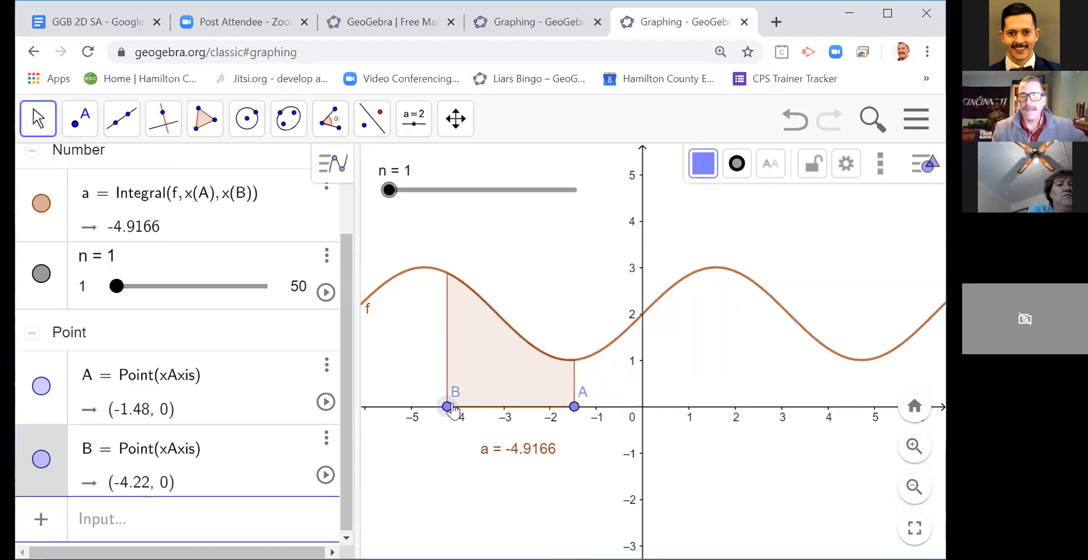
{"action": "left_click_drag", "start_coordinate": [449, 408], "coordinate": [786, 420]}
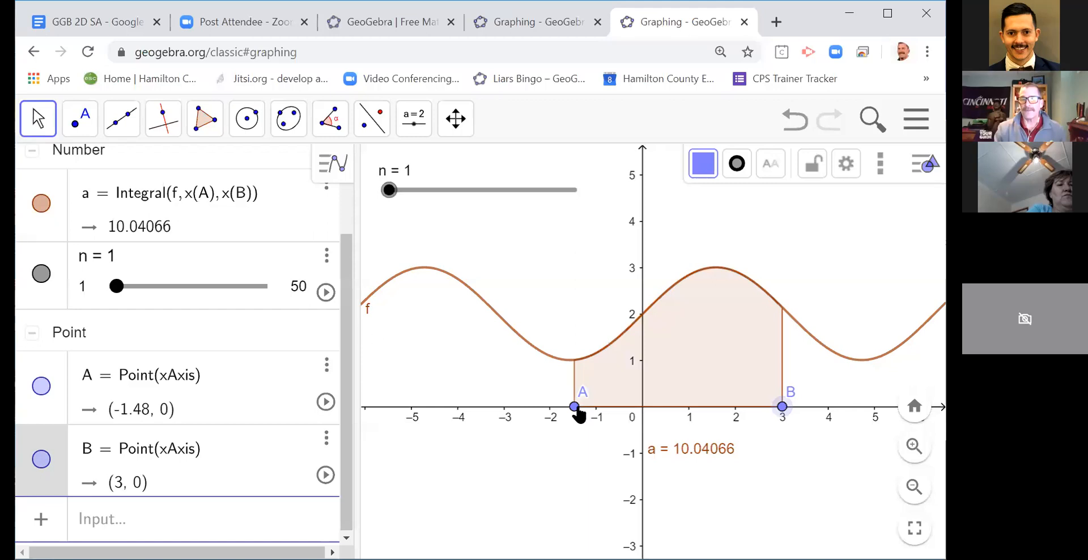
Step: Hide the shaded integral a in the graph
{"action": "scroll", "coordinate": [138, 429], "scroll_direction": "up", "scroll_amount": 1}
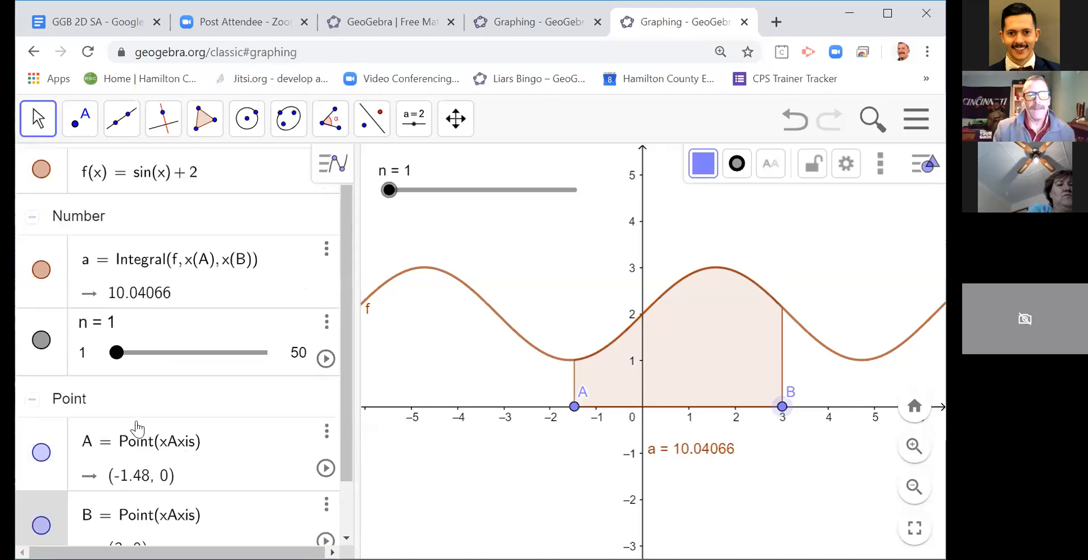
{"action": "scroll", "coordinate": [137, 429], "scroll_direction": "up", "scroll_amount": 1}
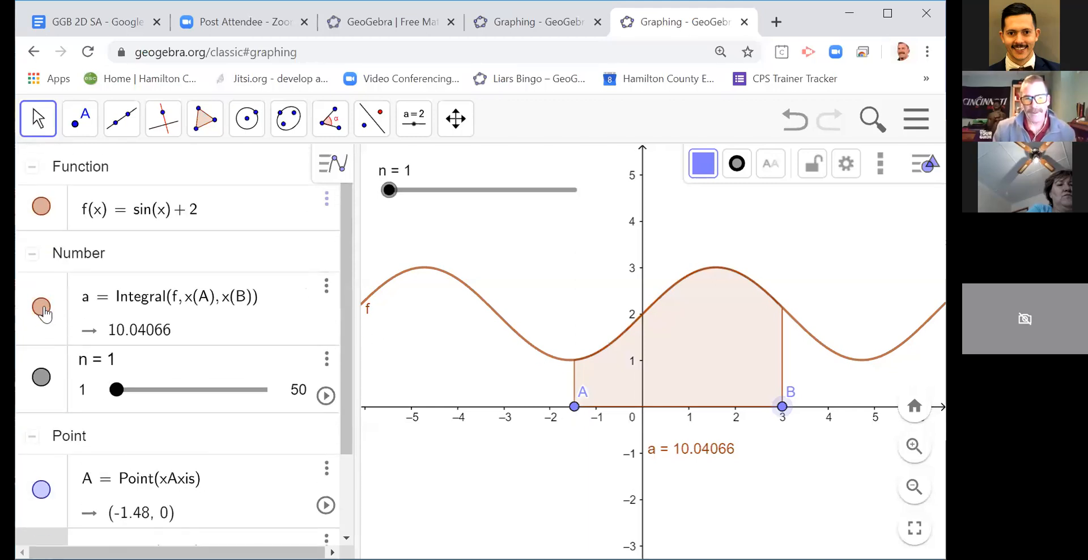
{"action": "left_click", "coordinate": [42, 308]}
Step: Add the lower sum of f between A and B with n rectangles using lowersum(f, x(A), x(B), n)
{"action": "scroll", "coordinate": [46, 311], "scroll_direction": "down", "scroll_amount": 2}
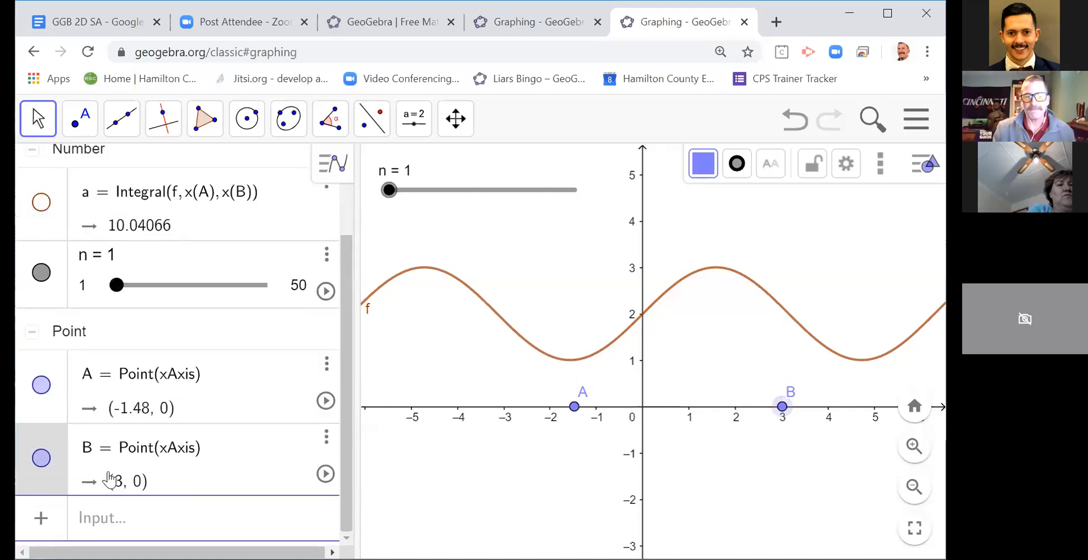
{"action": "left_click", "coordinate": [84, 519]}
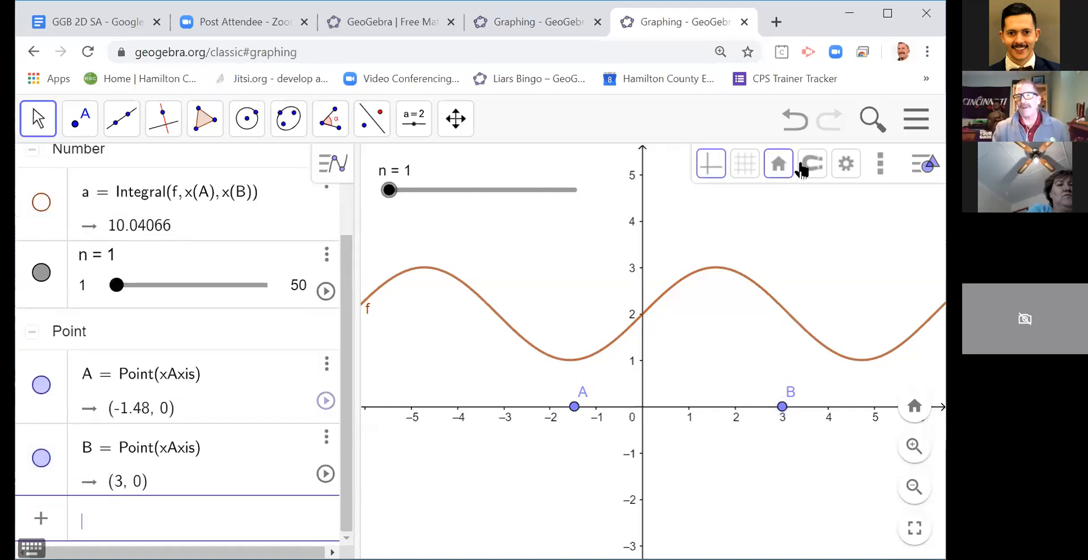
{"action": "left_click", "coordinate": [209, 527]}
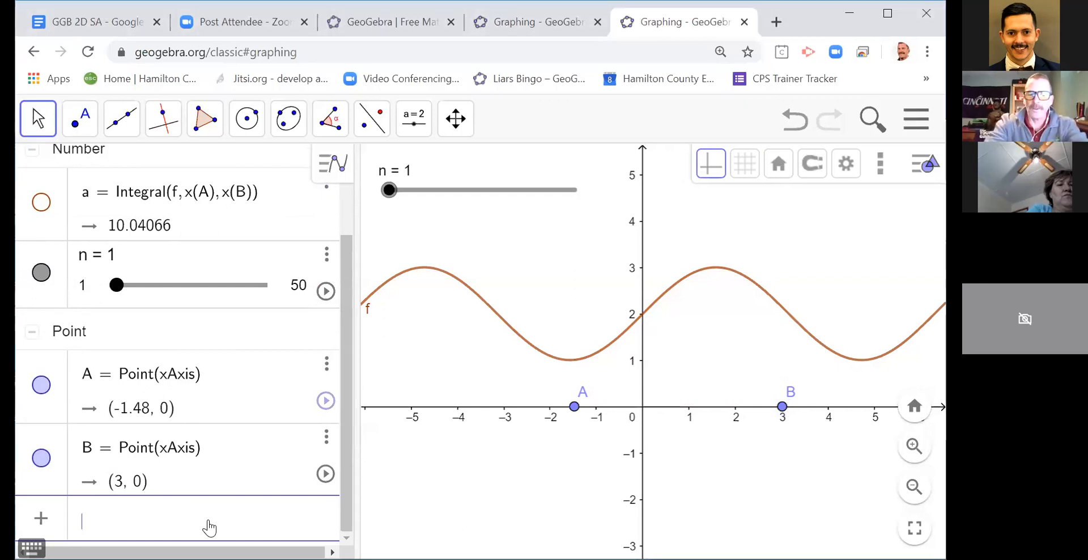
{"action": "type", "text": "lowersum("}
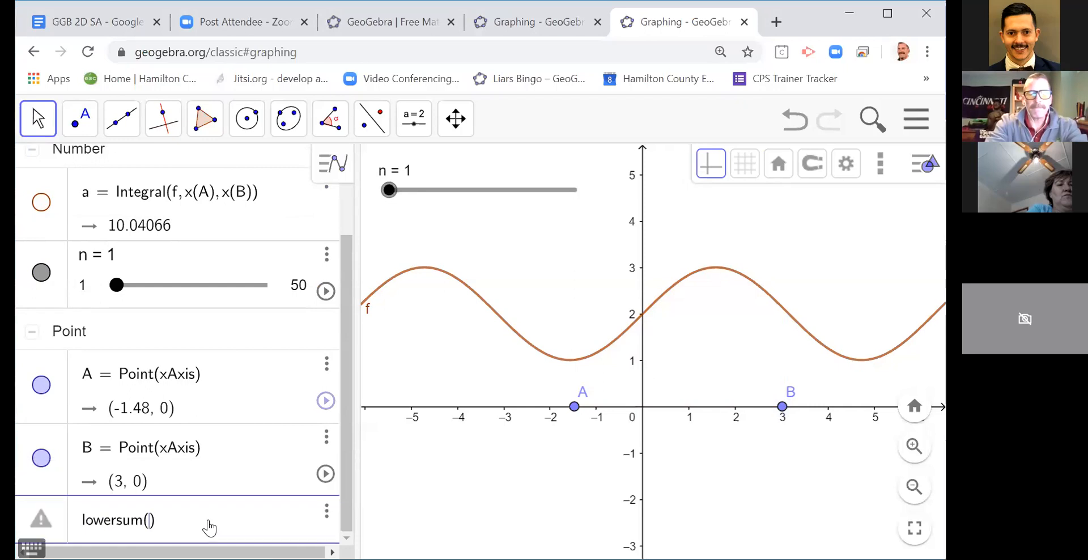
{"action": "type", "text": "f, "}
{"action": "type", "text": "x(A"}
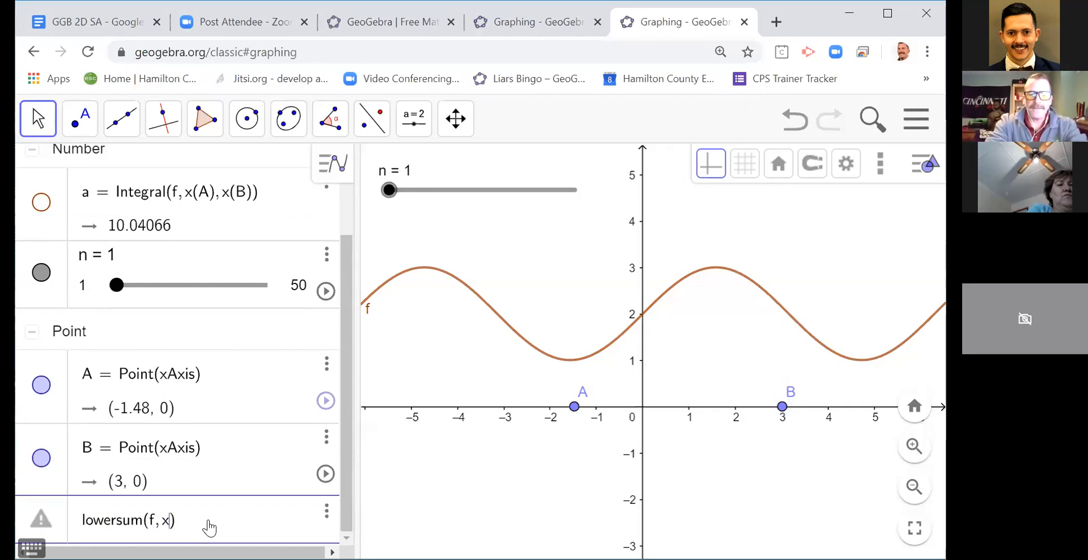
{"action": "type", "text": "), x("}
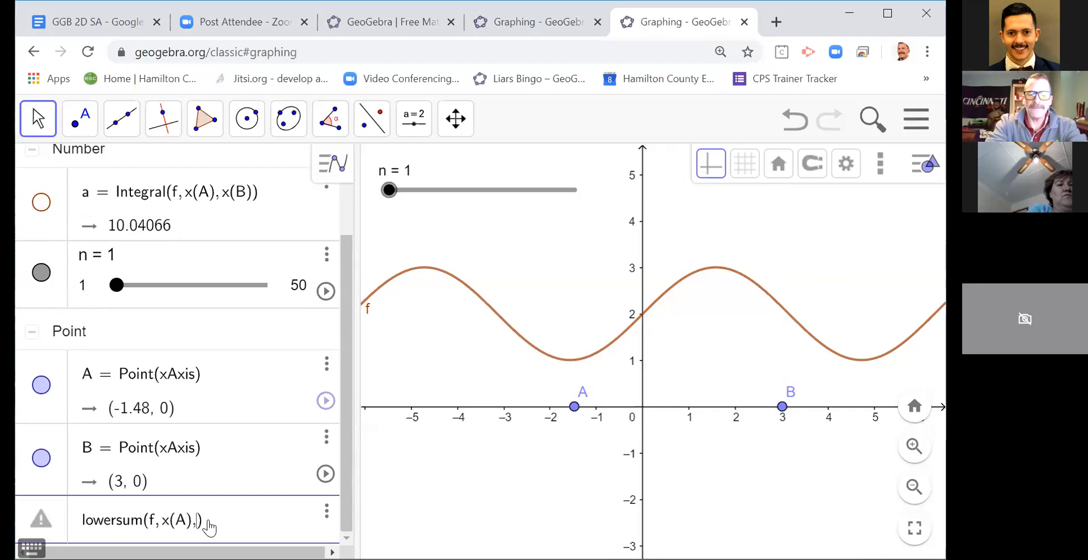
{"action": "type", "text": ","}
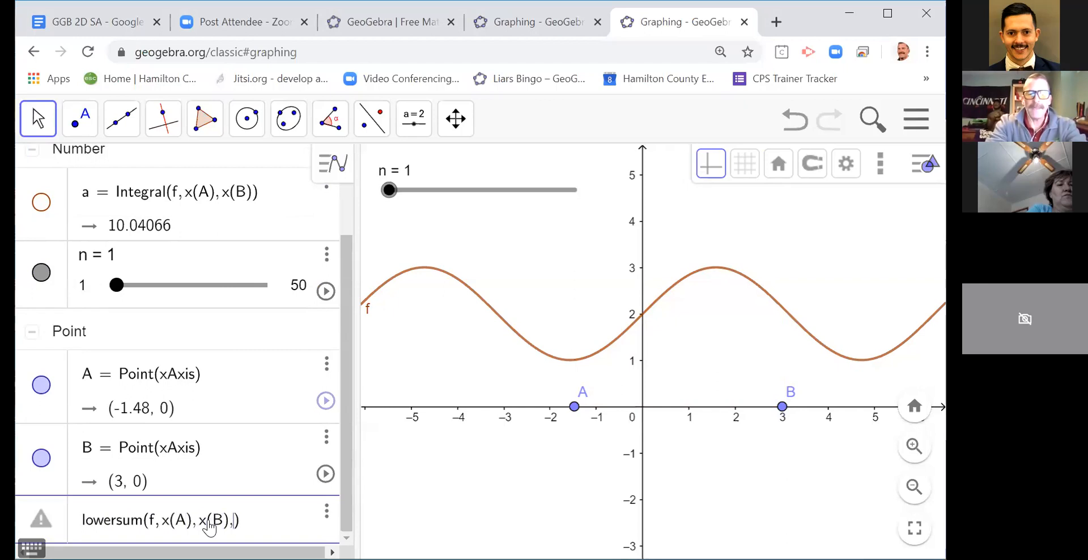
{"action": "type", "text": "n"}
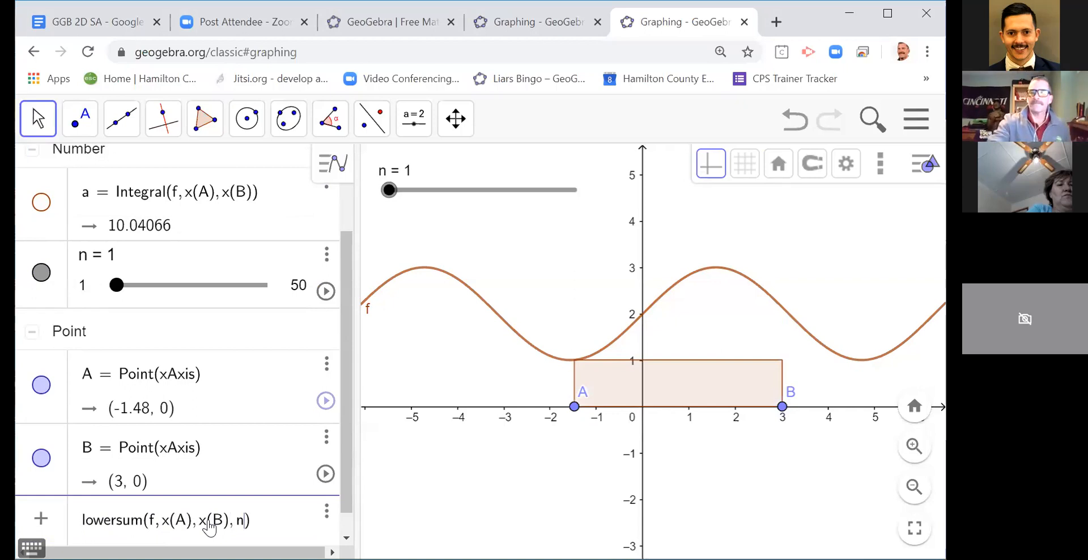
{"action": "key", "text": "Return"}
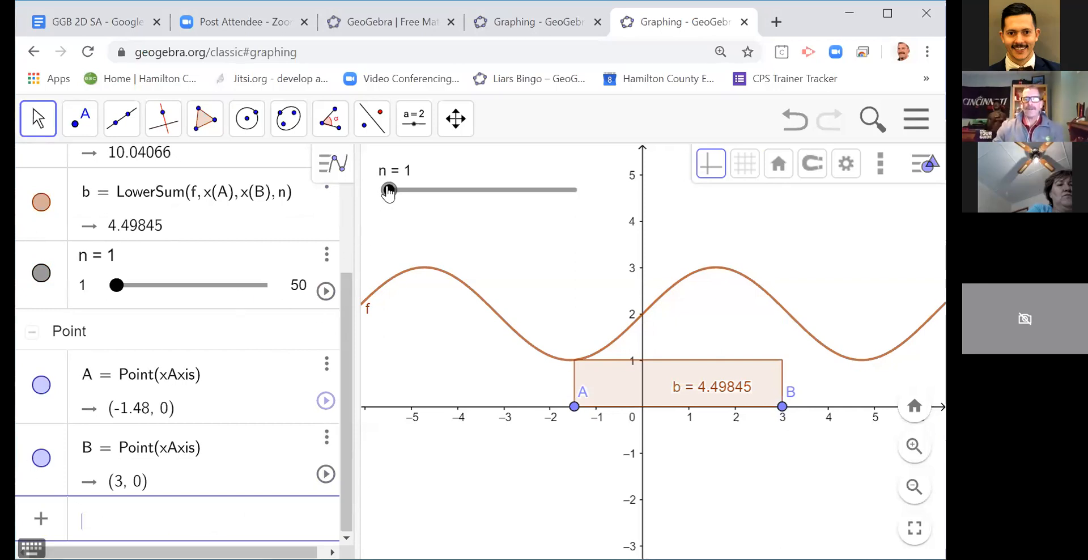
Step: Increase slider n to 6 and on to 50 to compare the lower sum with the integral value
{"action": "left_click_drag", "start_coordinate": [388, 195], "coordinate": [407, 196]}
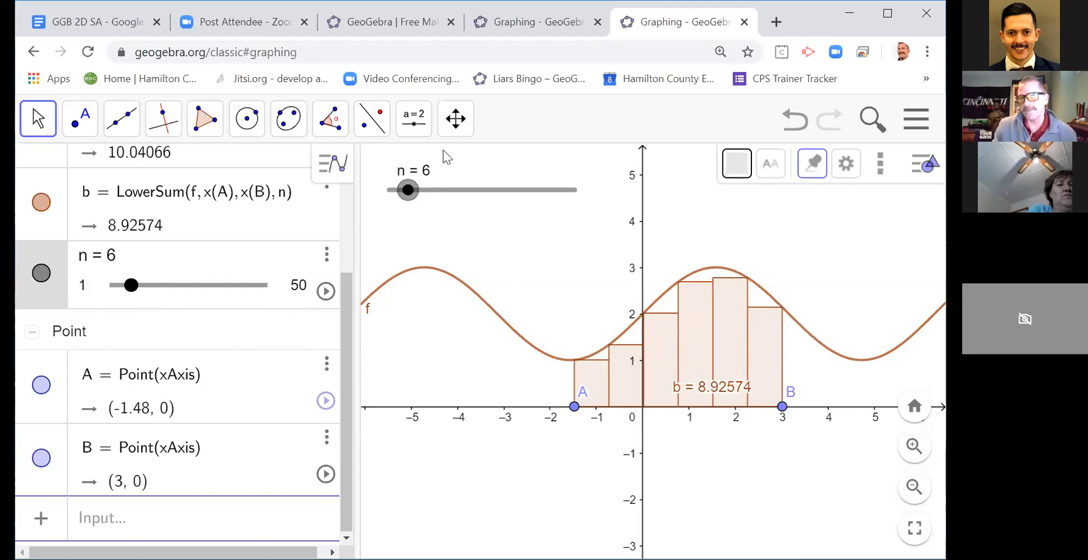
{"action": "scroll", "coordinate": [211, 300], "scroll_direction": "up", "scroll_amount": 3}
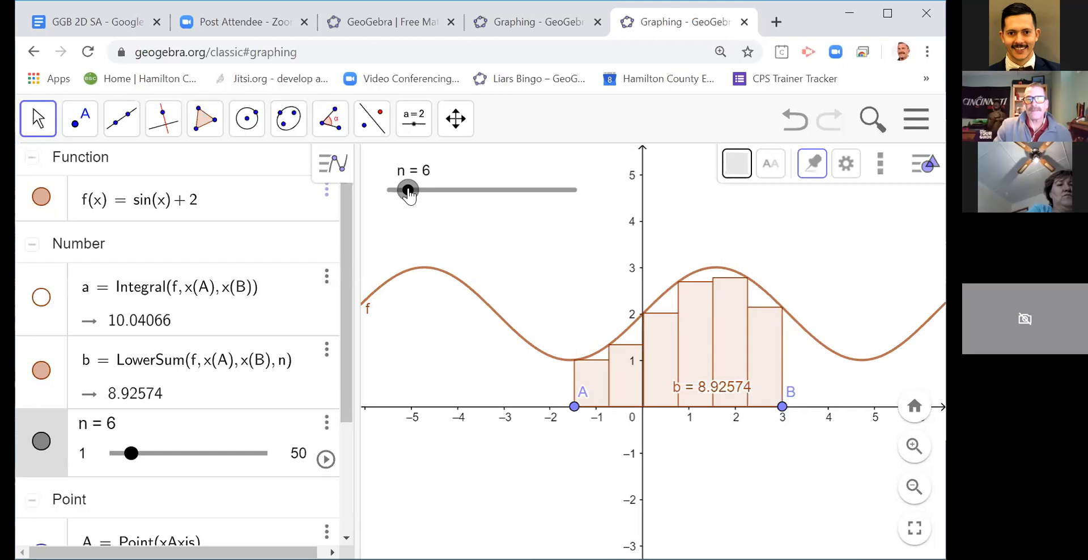
{"action": "left_click_drag", "start_coordinate": [409, 194], "coordinate": [575, 195]}
Step: Move point B past A to about x = -4.2 and back to about x = 2.9, and move point A to about x = -3
{"action": "left_click_drag", "start_coordinate": [782, 413], "coordinate": [538, 410]}
{"action": "mouse_move", "coordinate": [506, 442]}
{"action": "left_mouse_down"}
{"action": "mouse_move", "coordinate": [457, 437]}
{"action": "mouse_move", "coordinate": [450, 417]}
{"action": "left_mouse_up"}
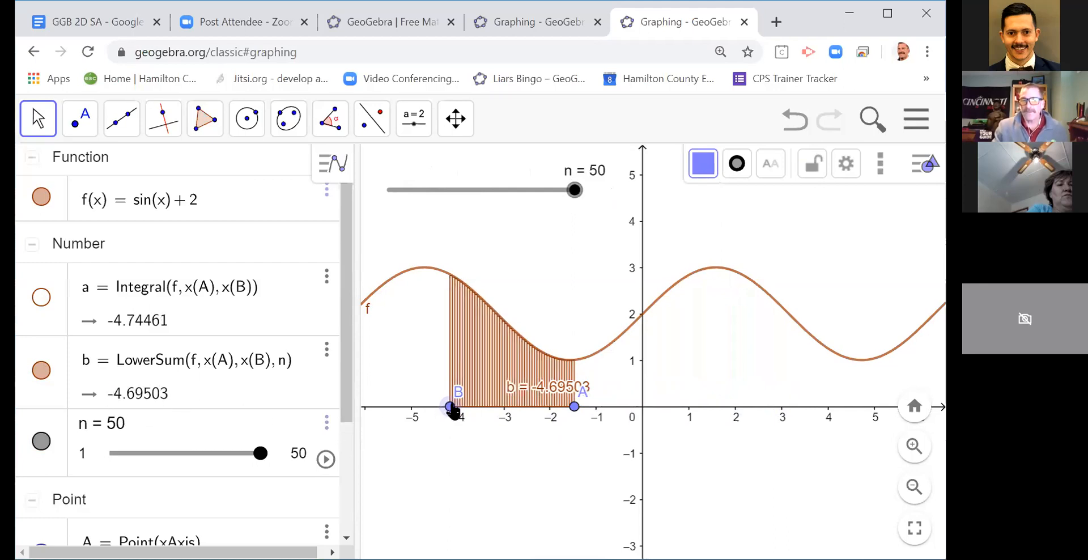
{"action": "left_click_drag", "start_coordinate": [453, 412], "coordinate": [779, 409]}
{"action": "left_click_drag", "start_coordinate": [573, 407], "coordinate": [505, 408]}
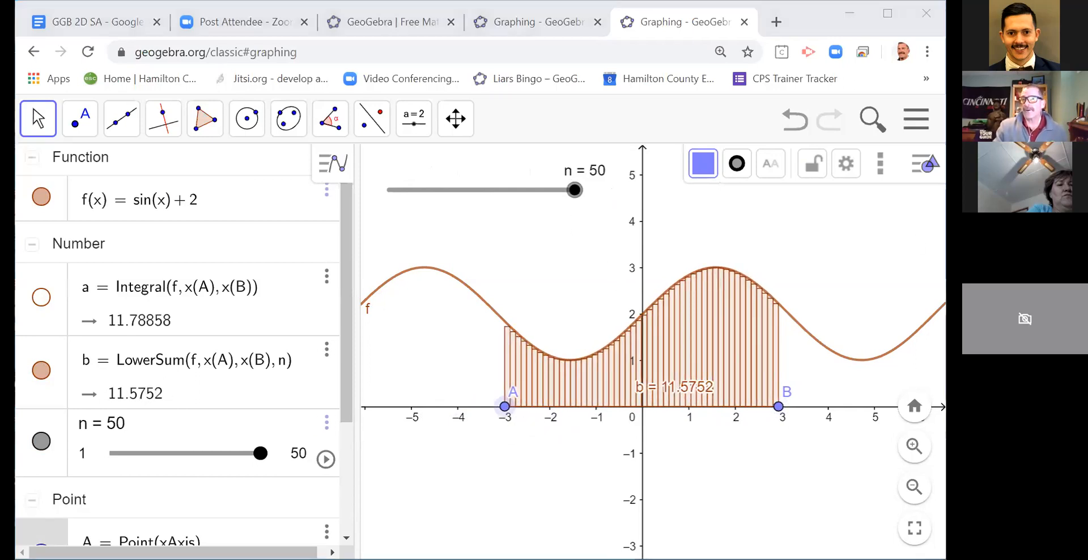
Step: Reduce slider n to 8 so the lower sum uses eight rectangles
{"action": "left_click", "coordinate": [555, 208]}
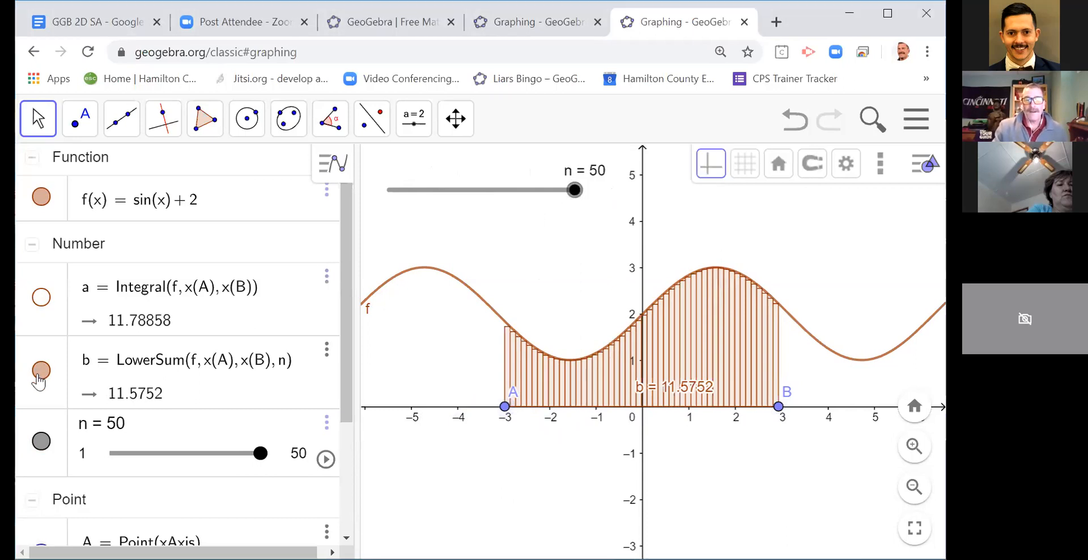
{"action": "left_click_drag", "start_coordinate": [573, 193], "coordinate": [415, 206]}
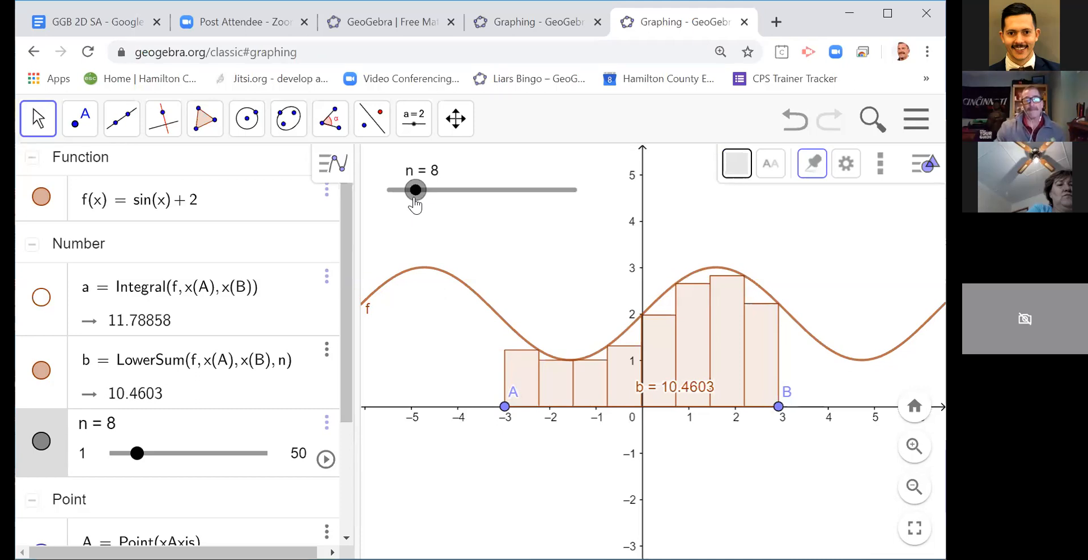
Step: Hide the lower sum and add the upper sum of f between A and B with uppersum(f, x(A), x(B), n)
{"action": "left_click", "coordinate": [40, 371]}
{"action": "scroll", "coordinate": [182, 375], "scroll_direction": "down", "scroll_amount": 3}
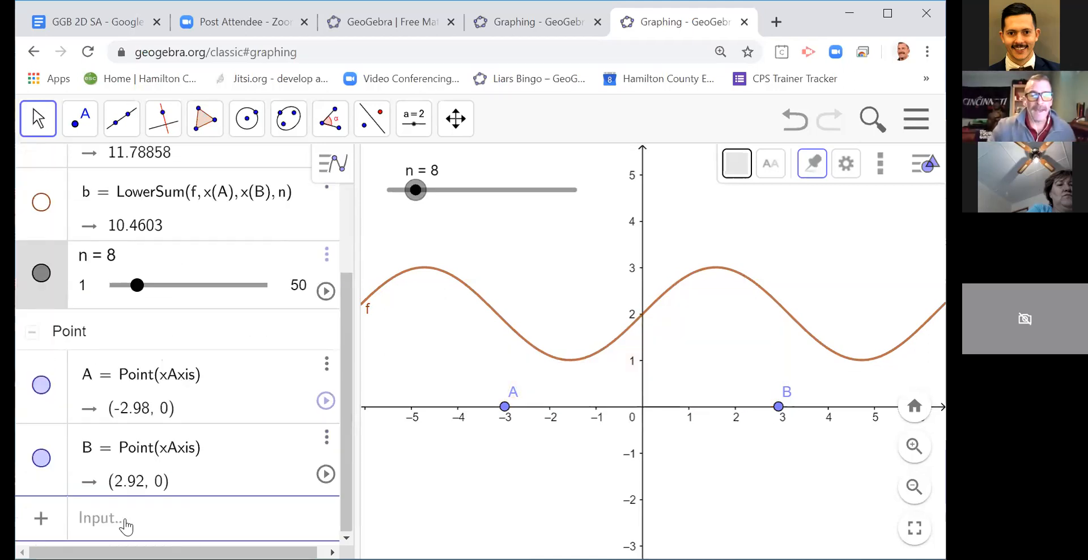
{"action": "left_click", "coordinate": [126, 526]}
{"action": "type", "text": "u"}
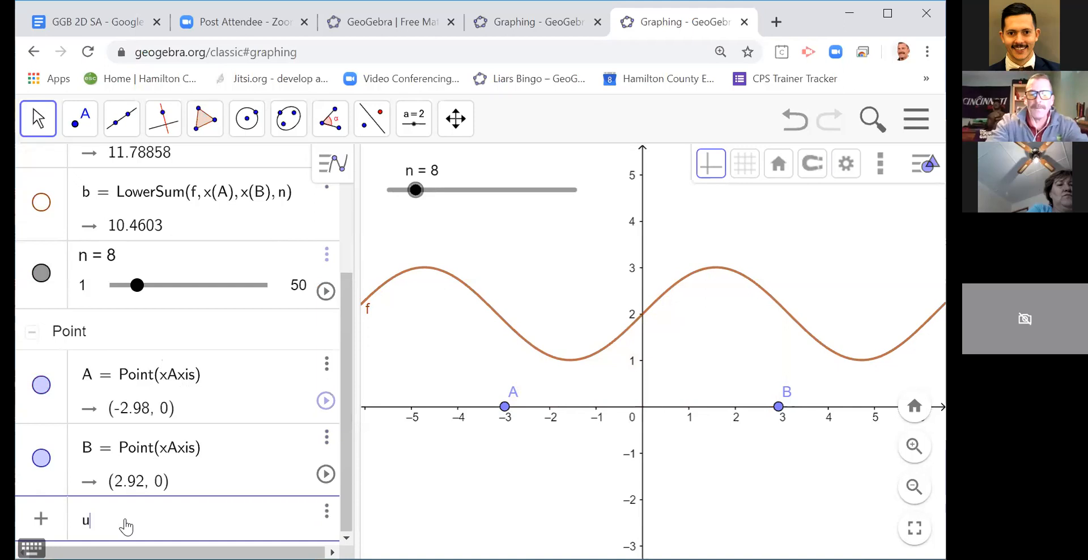
{"action": "type", "text": "ppersu"}
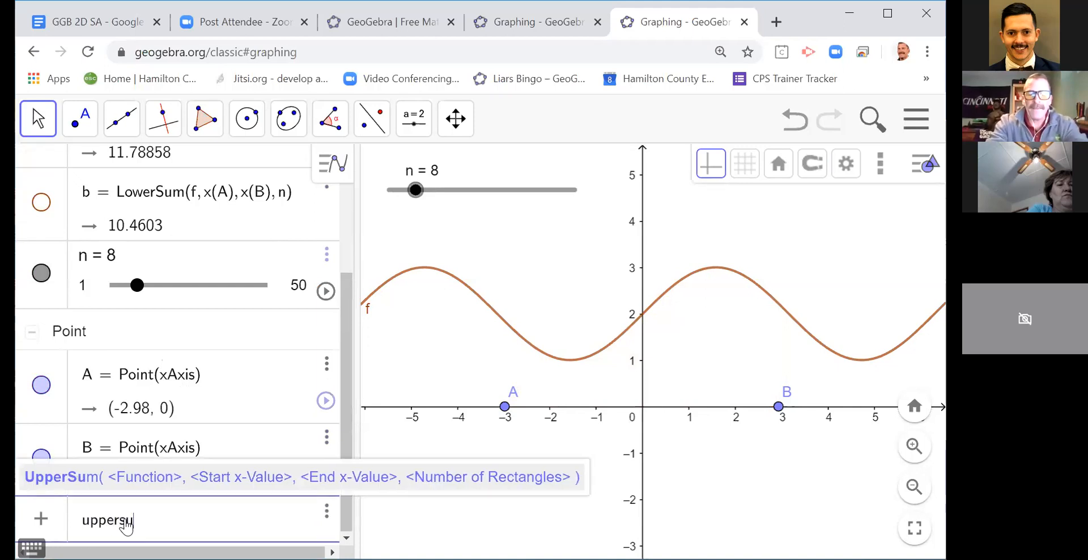
{"action": "type", "text": "m(f"}
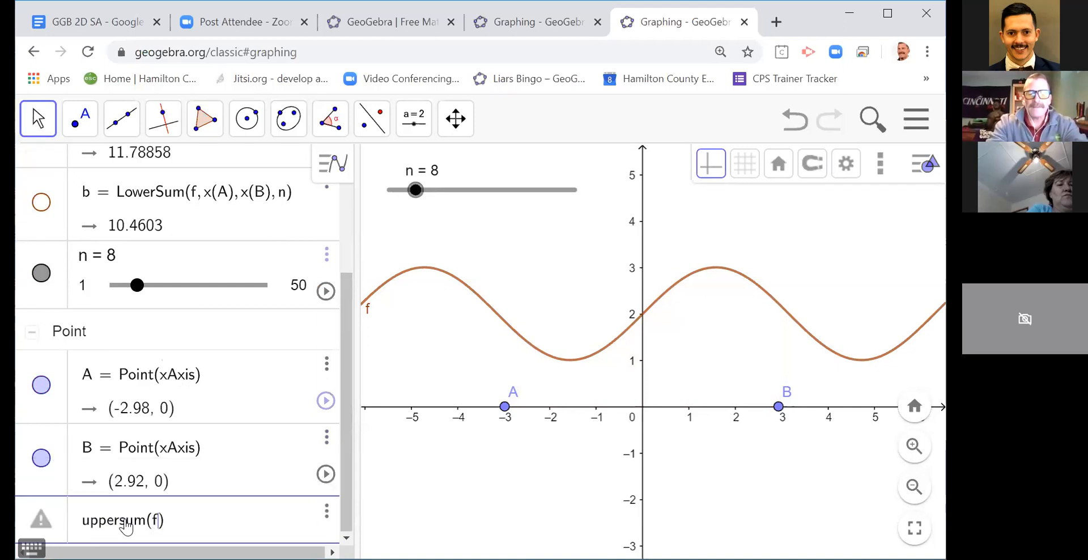
{"action": "type", "text": ", x(A), "}
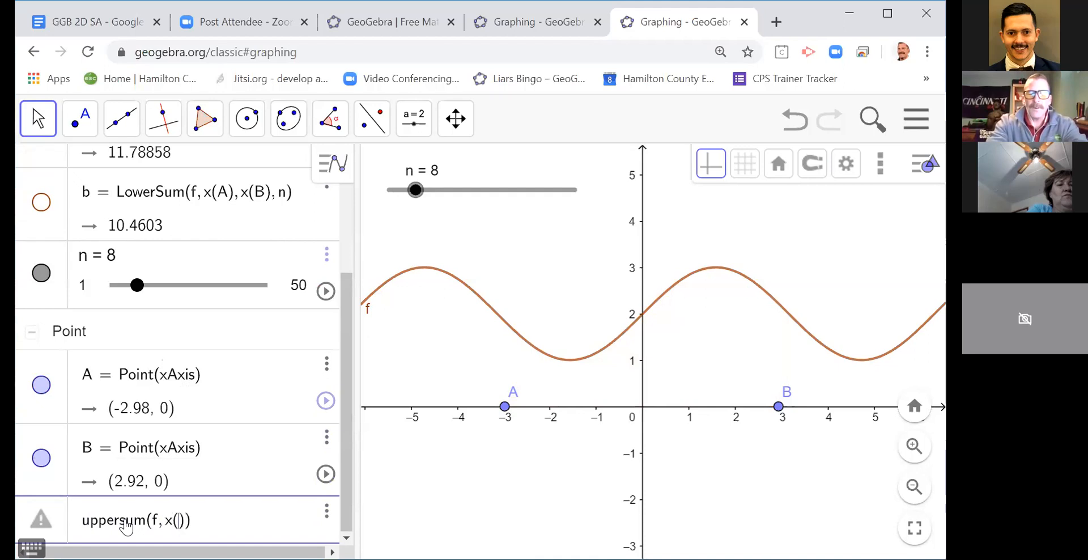
{"action": "type", "text": "x(B), n"}
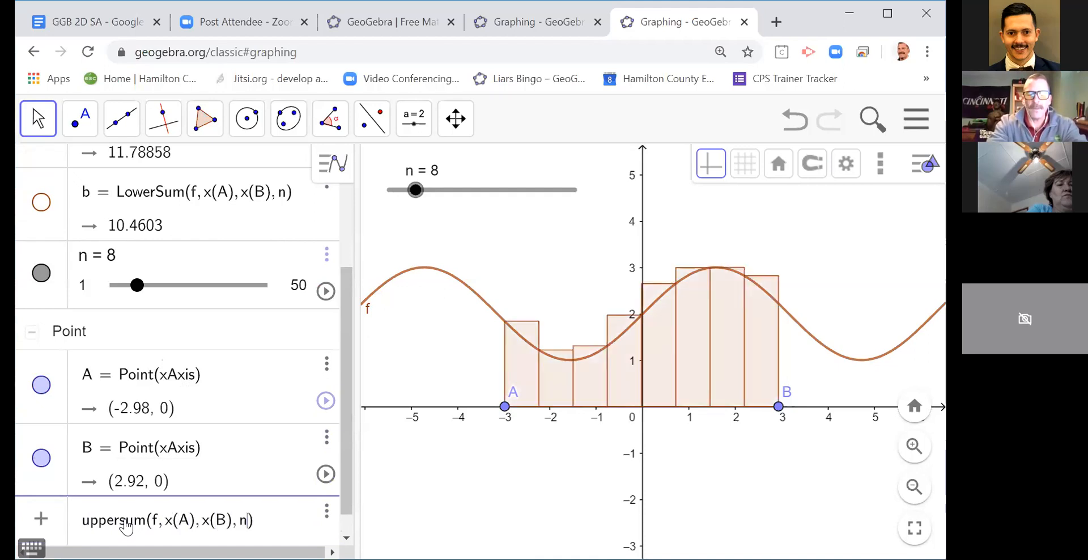
{"action": "key", "text": "Return"}
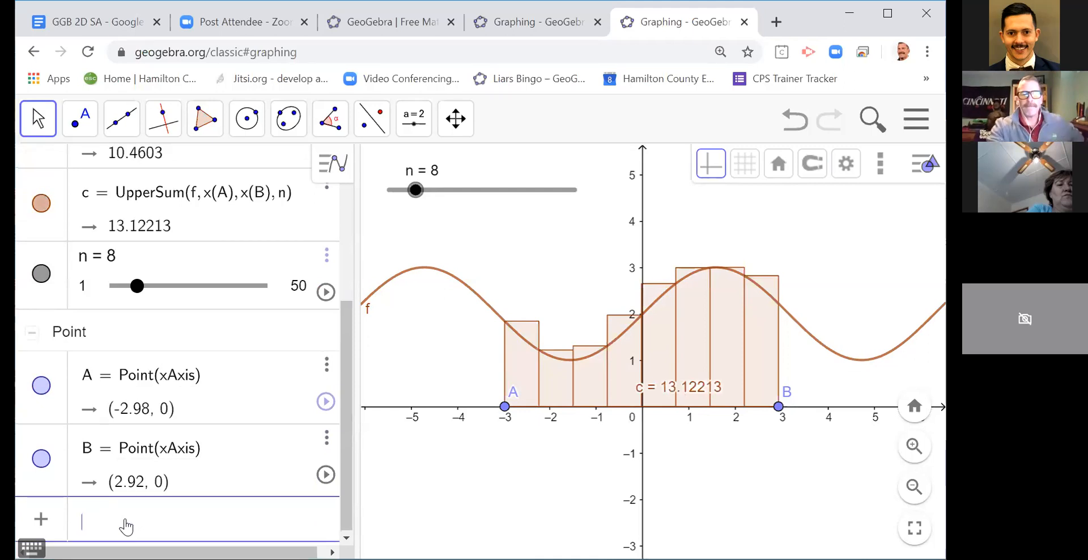
Step: Raise slider n to 50 to compare the upper sum with the integral, and bring n back to 1
{"action": "left_click_drag", "start_coordinate": [342, 355], "coordinate": [339, 258]}
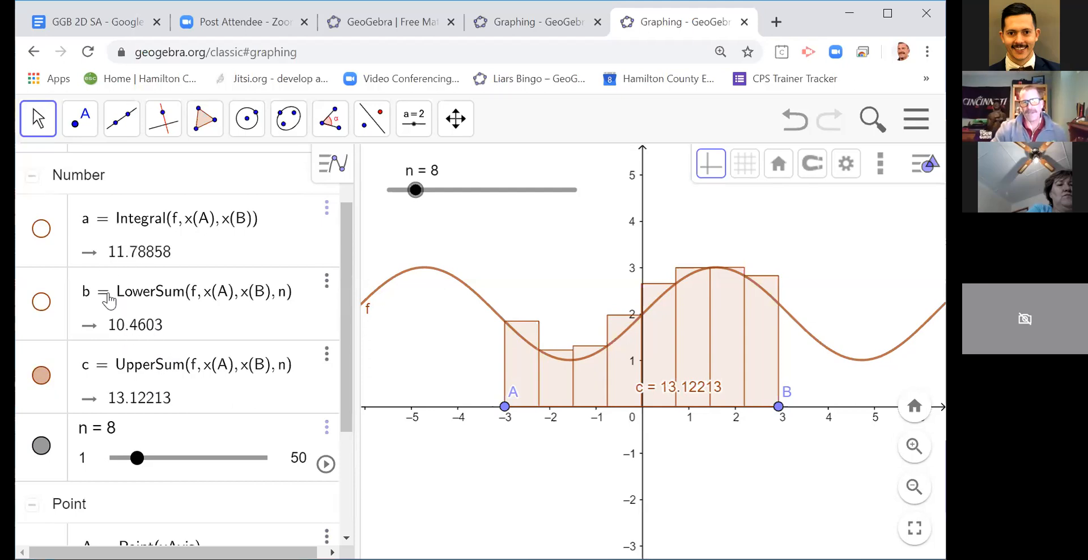
{"action": "left_click_drag", "start_coordinate": [416, 190], "coordinate": [605, 190]}
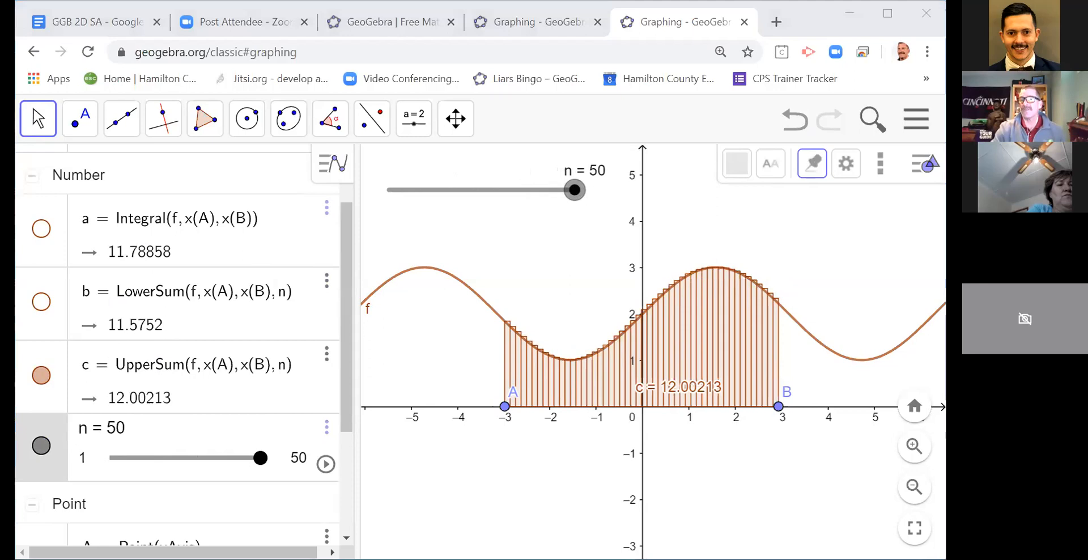
{"action": "left_click", "coordinate": [521, 261]}
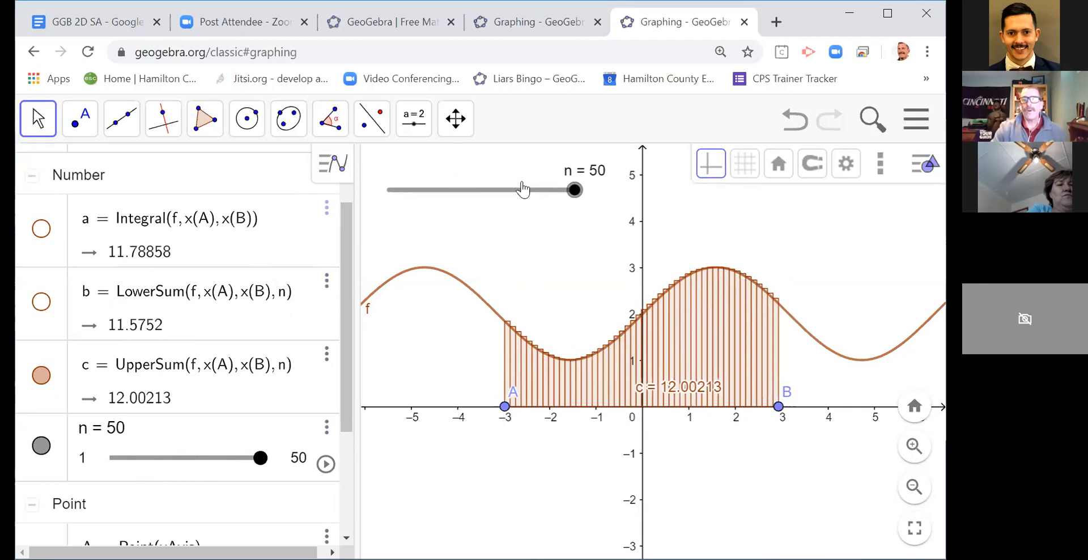
{"action": "left_click", "coordinate": [564, 193]}
{"action": "left_click_drag", "start_coordinate": [564, 198], "coordinate": [380, 199]}
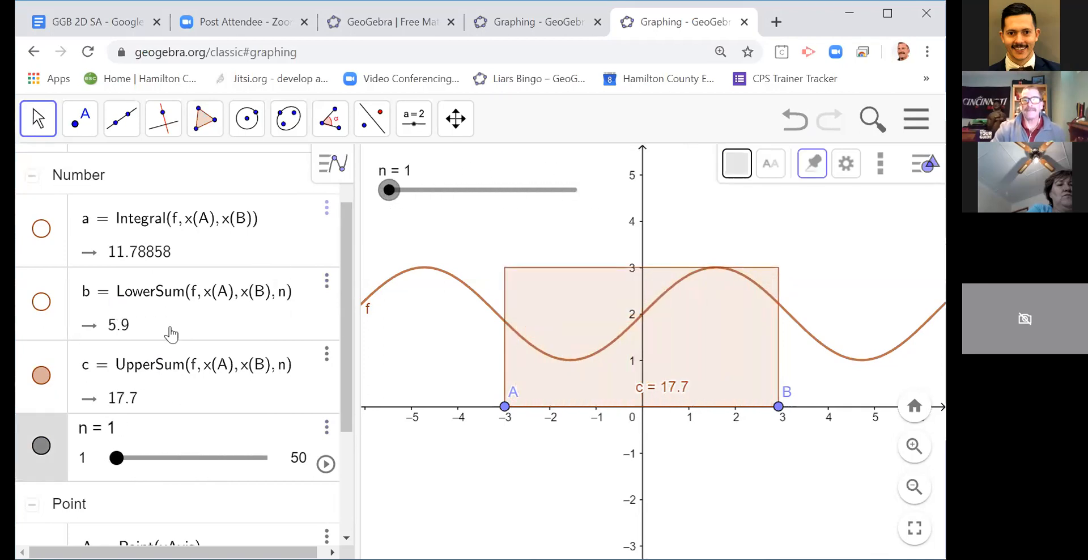
Step: Add the trapezoidal sum of f between A and B with trapezoidalsum(f, x(A), x(B), n)
{"action": "scroll", "coordinate": [135, 425], "scroll_direction": "down", "scroll_amount": 3}
{"action": "left_click", "coordinate": [104, 527]}
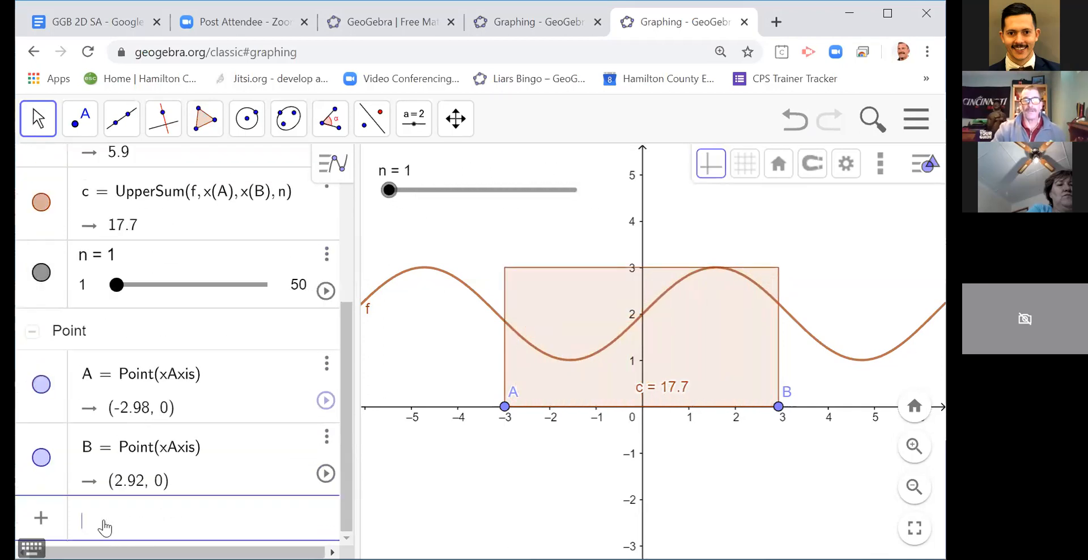
{"action": "type", "text": "tr"}
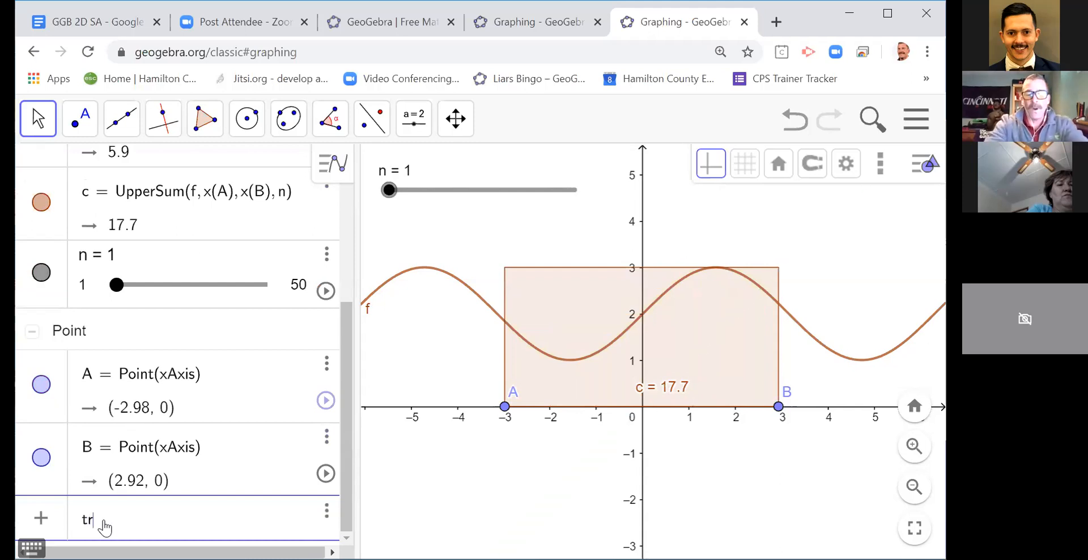
{"action": "type", "text": "apezo"}
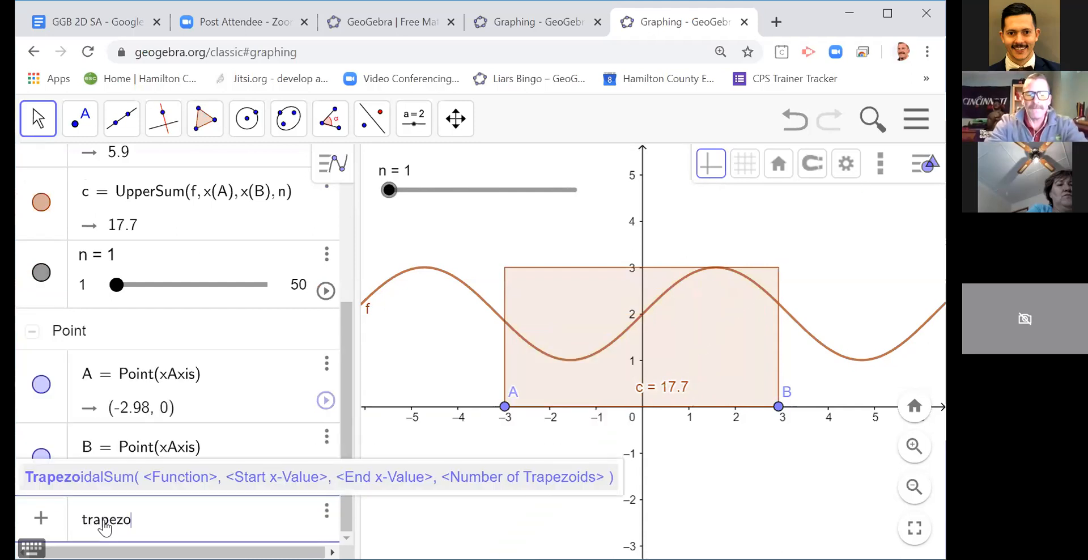
{"action": "type", "text": "idalsum"}
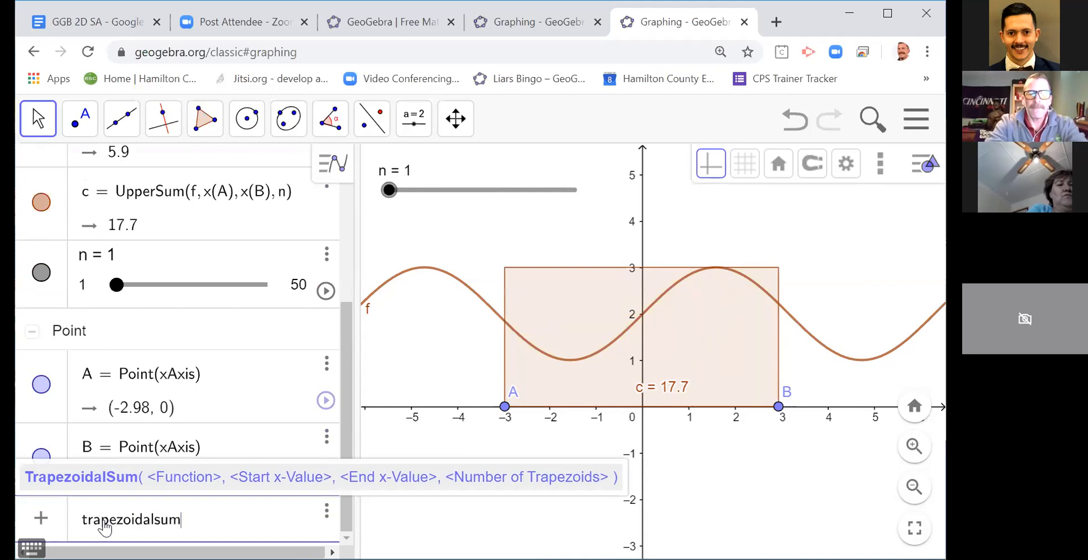
{"action": "type", "text": "(f, x(A)"}
{"action": "type", "text": ", x(B)"}
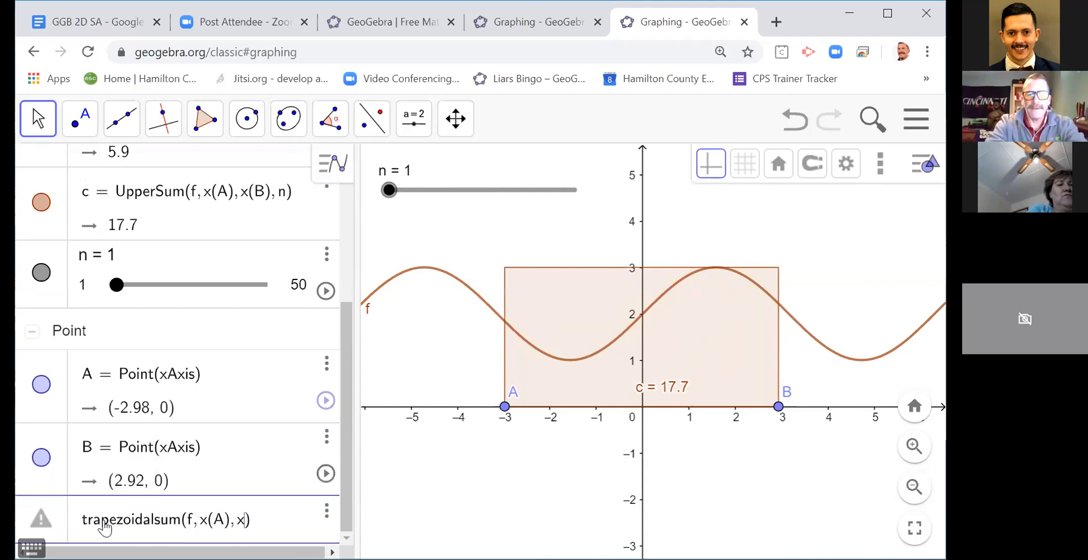
{"action": "type", "text": ", n"}
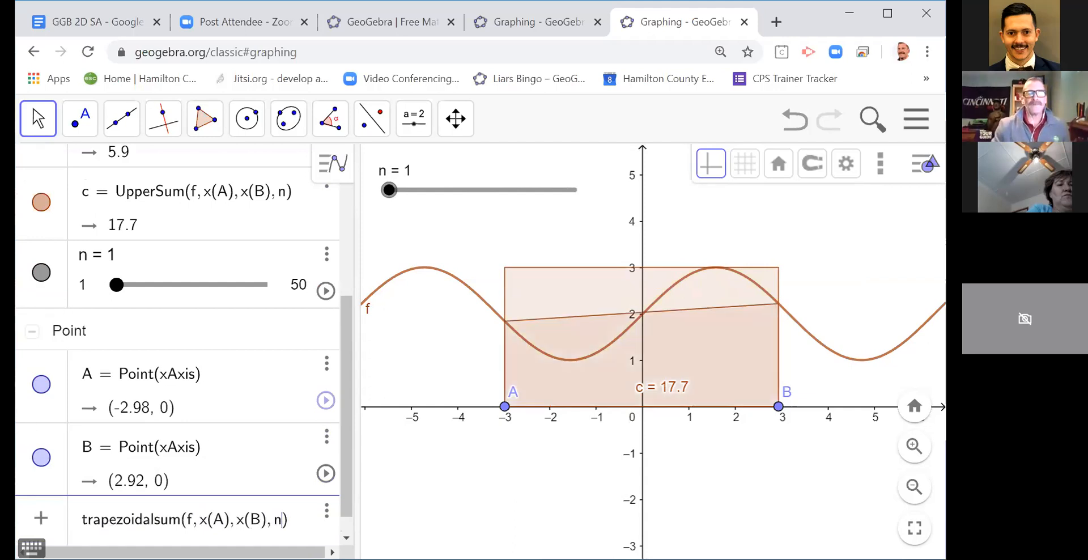
{"action": "key", "text": "Return"}
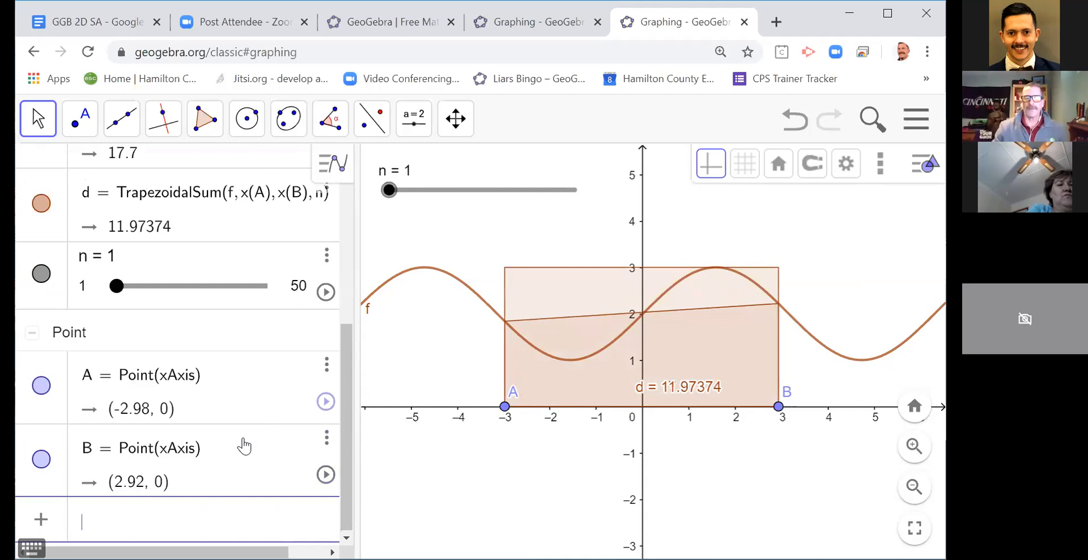
Step: Hide the upper sum and keep only the trapezoidal sum displayed on the graph
{"action": "left_click", "coordinate": [50, 207]}
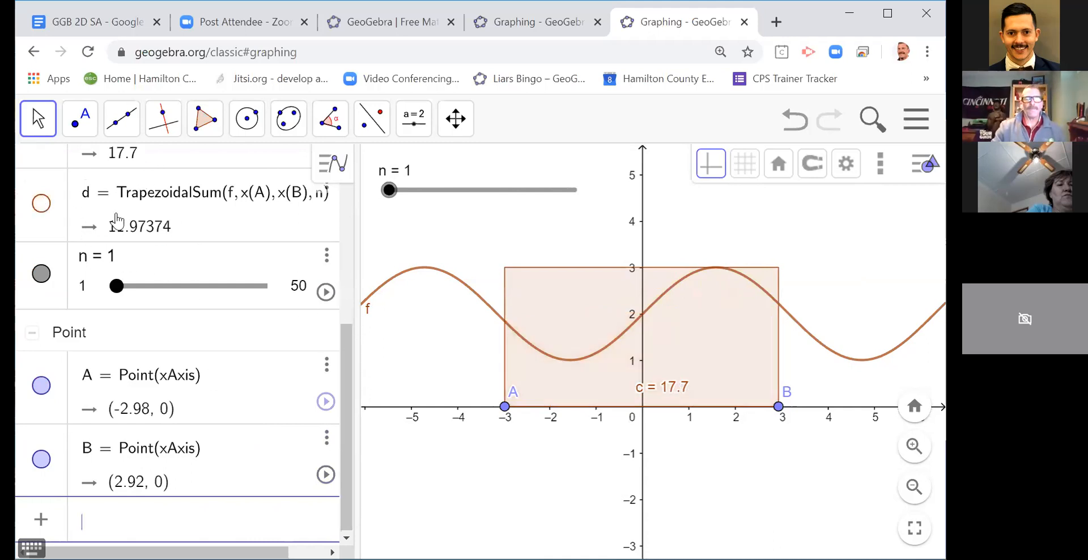
{"action": "scroll", "coordinate": [51, 238], "scroll_direction": "up", "scroll_amount": 3}
{"action": "left_click", "coordinate": [44, 299]}
{"action": "left_click", "coordinate": [41, 371]}
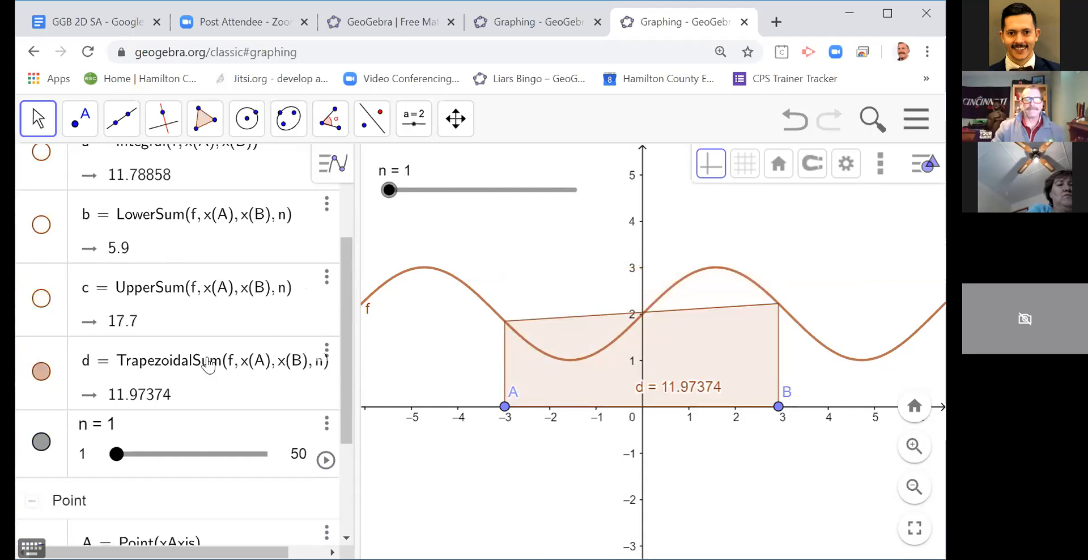
Step: Vary slider n to 17 and on to 50 to compare the trapezoidal sum with the integral, and reset n to 1
{"action": "left_click_drag", "start_coordinate": [344, 335], "coordinate": [342, 291]}
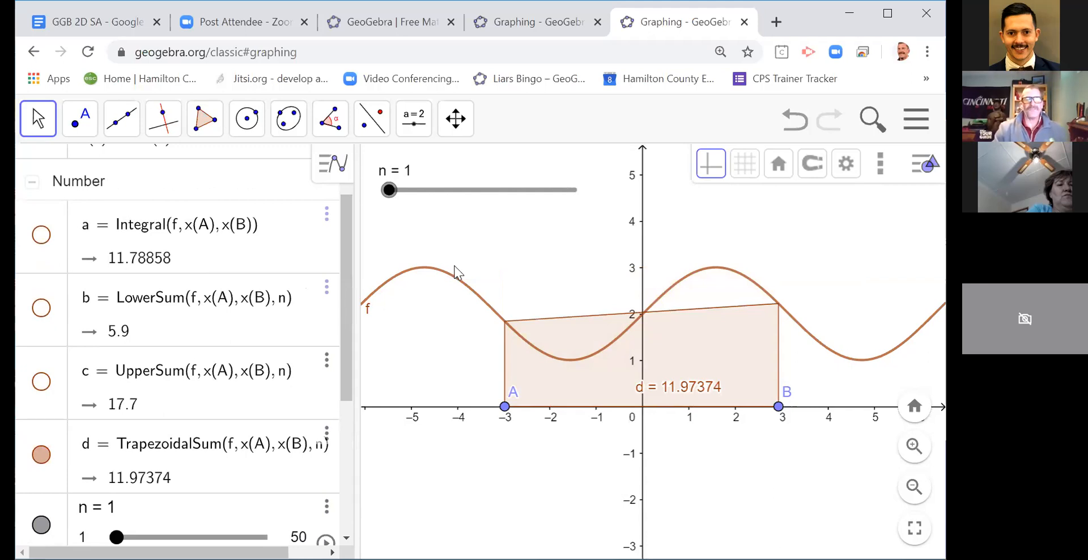
{"action": "left_click_drag", "start_coordinate": [391, 194], "coordinate": [450, 191]}
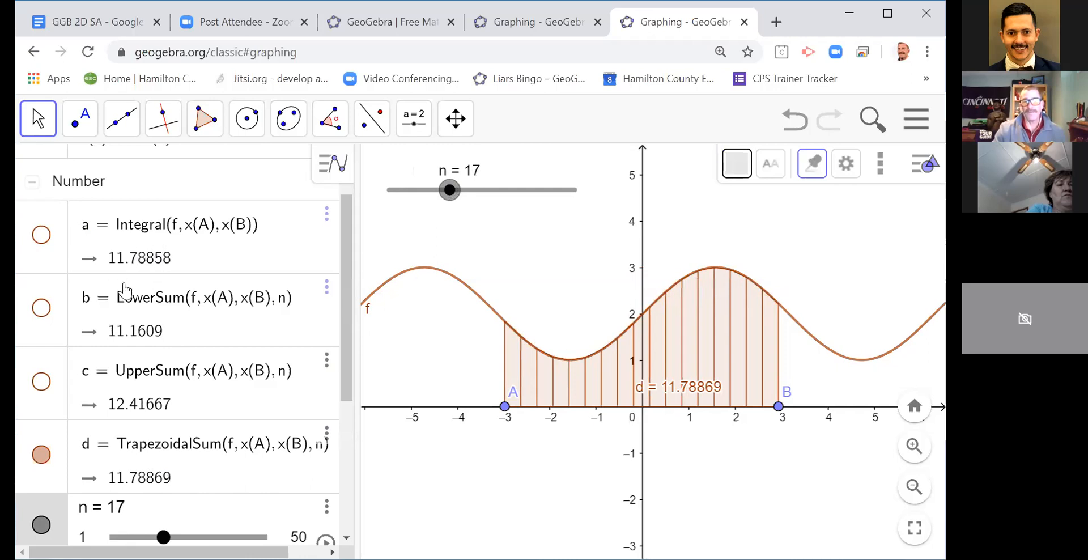
{"action": "left_click_drag", "start_coordinate": [451, 191], "coordinate": [578, 196]}
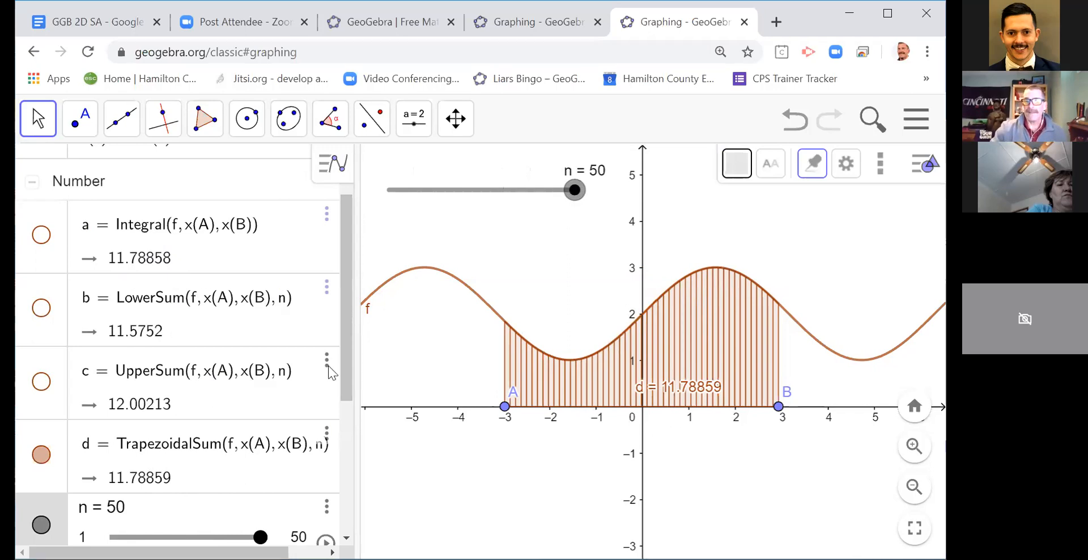
{"action": "left_click_drag", "start_coordinate": [574, 191], "coordinate": [369, 284]}
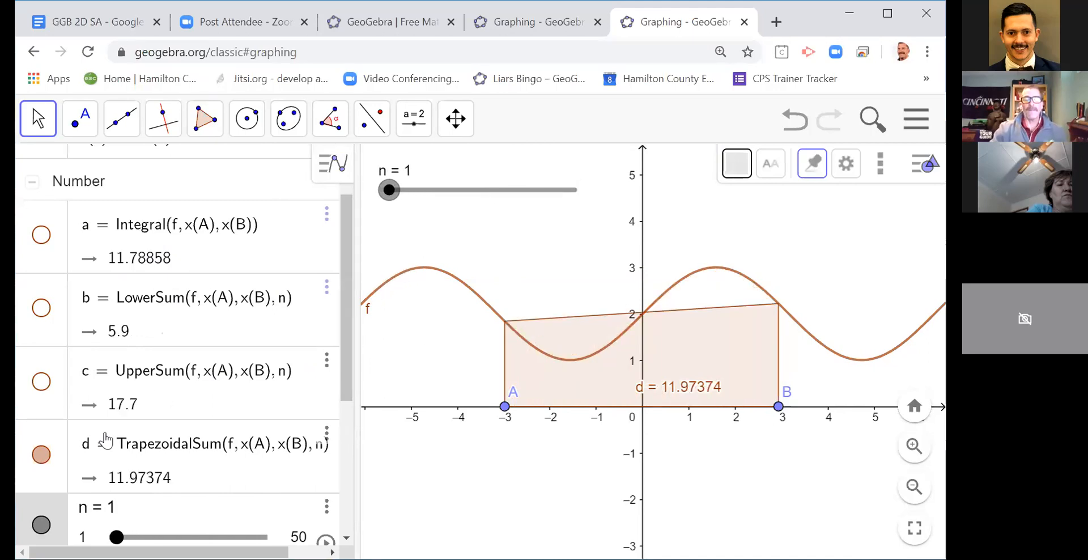
Step: Hide the trapezoidal sum and add a midpoint rectangle sum with rectanglesum(f, x(A), x(B), n, .5)
{"action": "left_click", "coordinate": [42, 456]}
{"action": "left_click_drag", "start_coordinate": [341, 331], "coordinate": [315, 523]}
{"action": "left_click", "coordinate": [158, 533]}
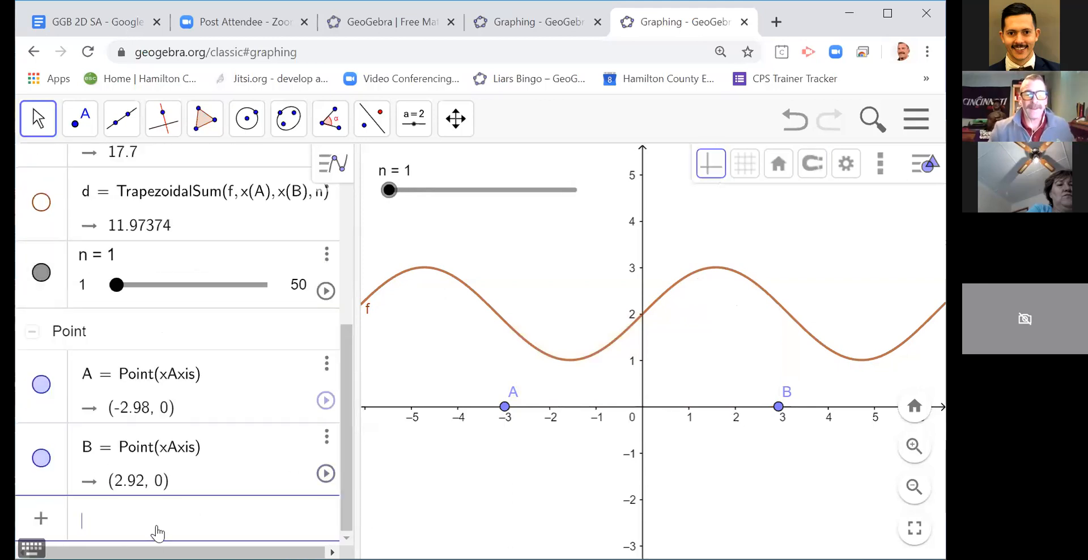
{"action": "type", "text": "rectang"}
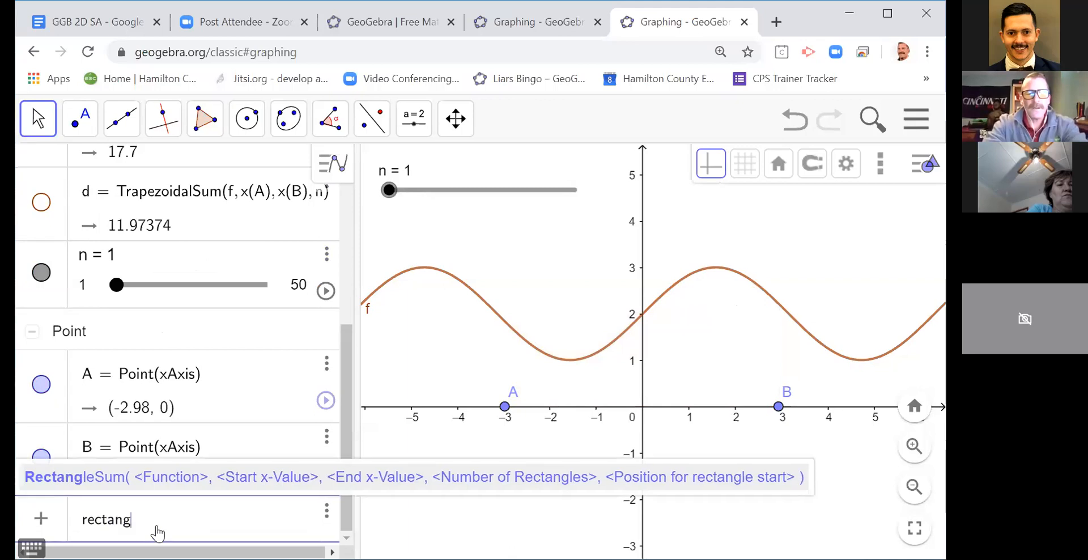
{"action": "type", "text": "lesum"}
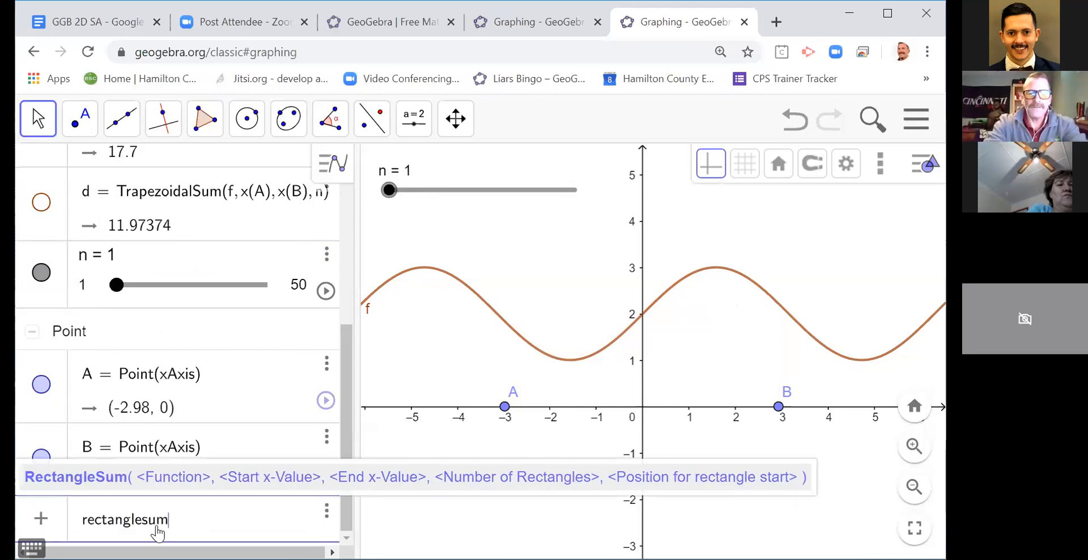
{"action": "type", "text": "(f, x(A), x("}
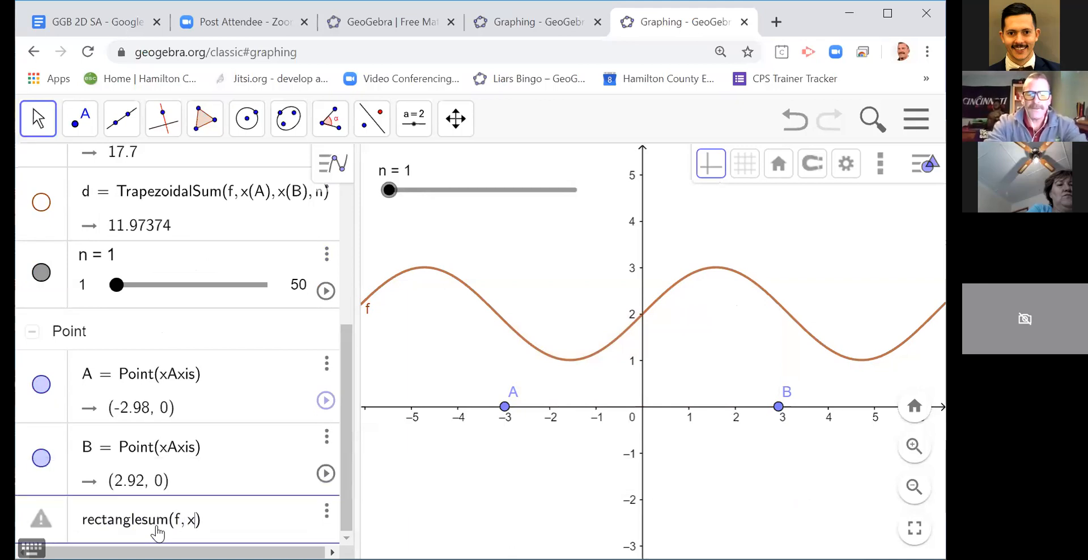
{"action": "type", "text": "B), n"}
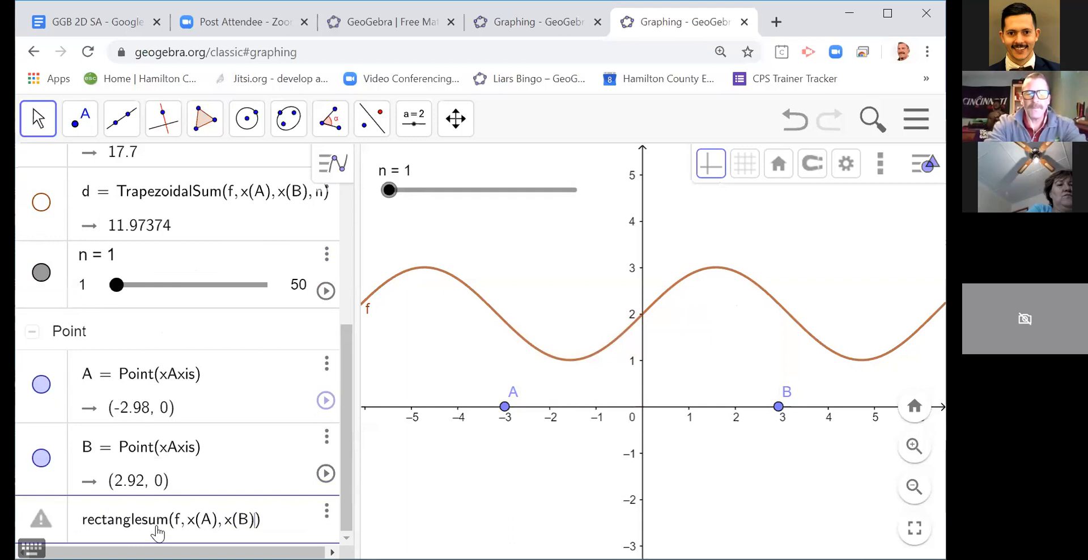
{"action": "type", "text": ", "}
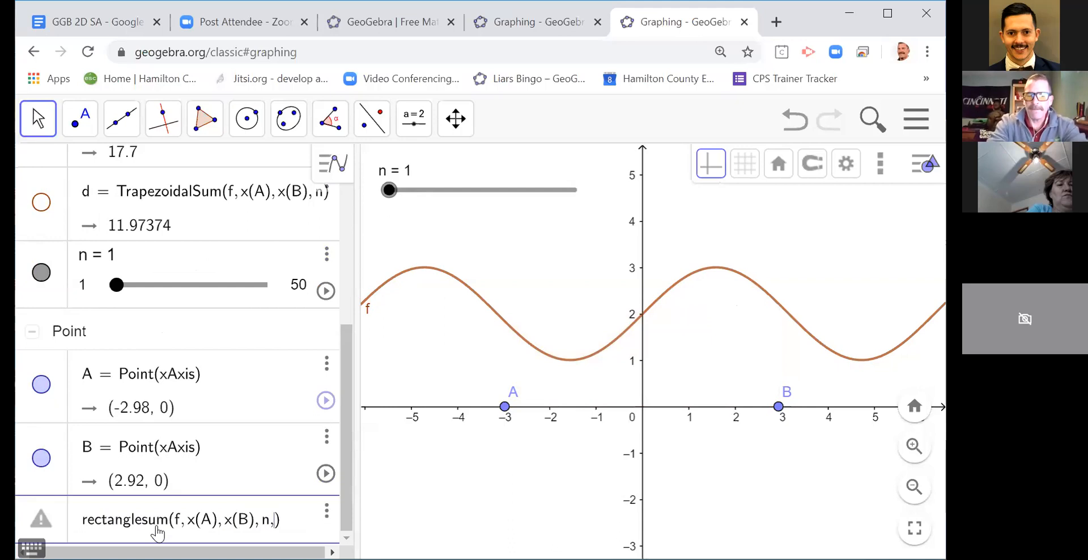
{"action": "type", "text": ".5"}
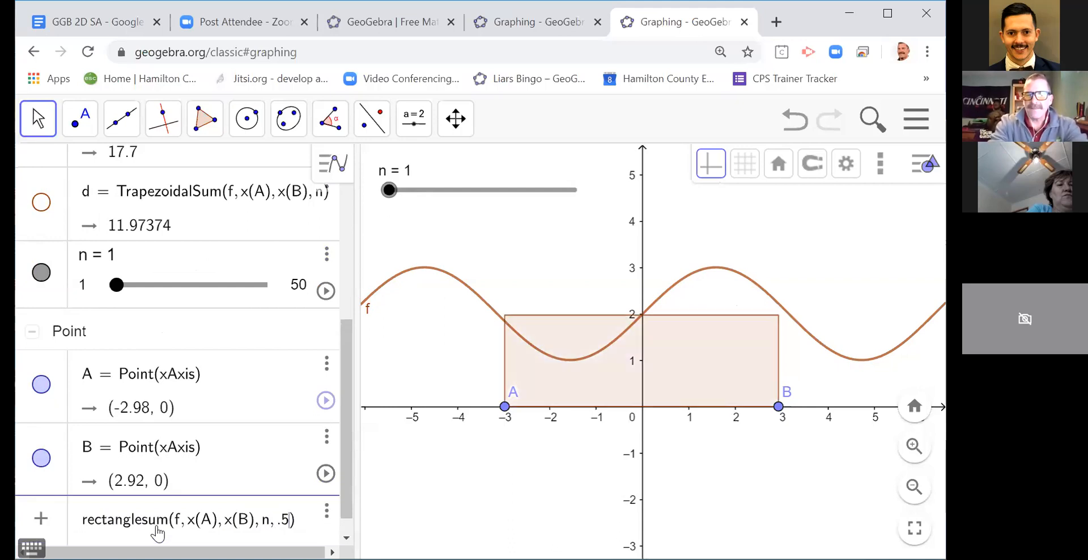
{"action": "key", "text": "Return"}
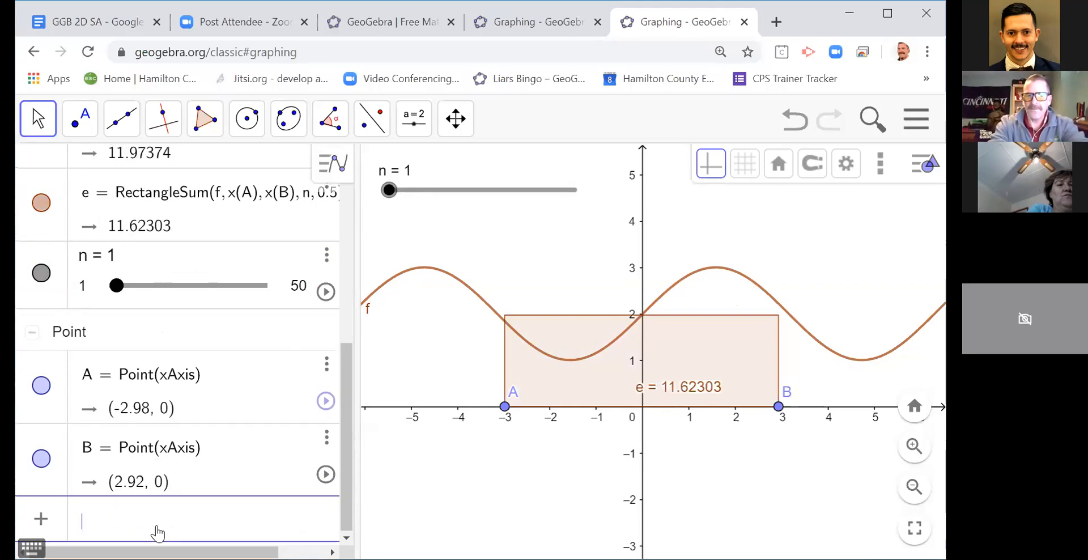
Step: Increase slider n to 15 and on to 26, and compare the rectangle sum with the integral and the other sums
{"action": "left_click_drag", "start_coordinate": [388, 191], "coordinate": [445, 189]}
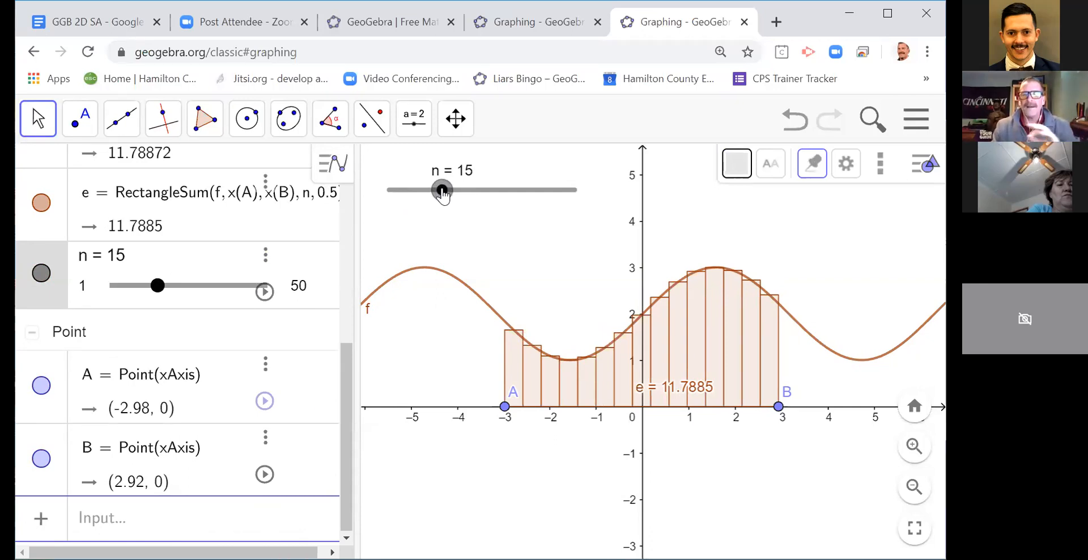
{"action": "left_click_drag", "start_coordinate": [442, 193], "coordinate": [484, 190]}
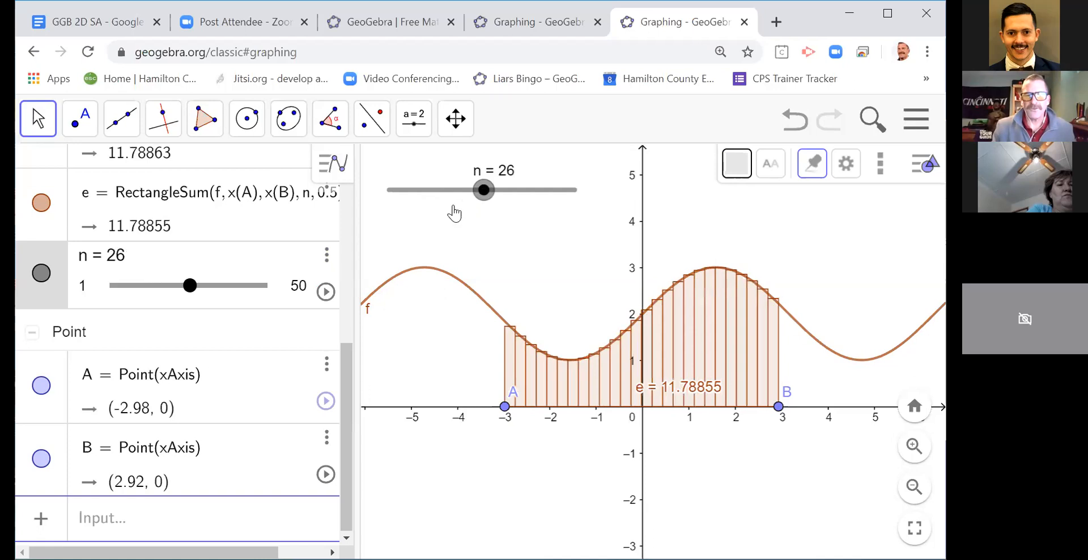
{"action": "left_click_drag", "start_coordinate": [345, 355], "coordinate": [324, 269]}
{"action": "scroll", "coordinate": [318, 253], "scroll_direction": "up", "scroll_amount": 2}
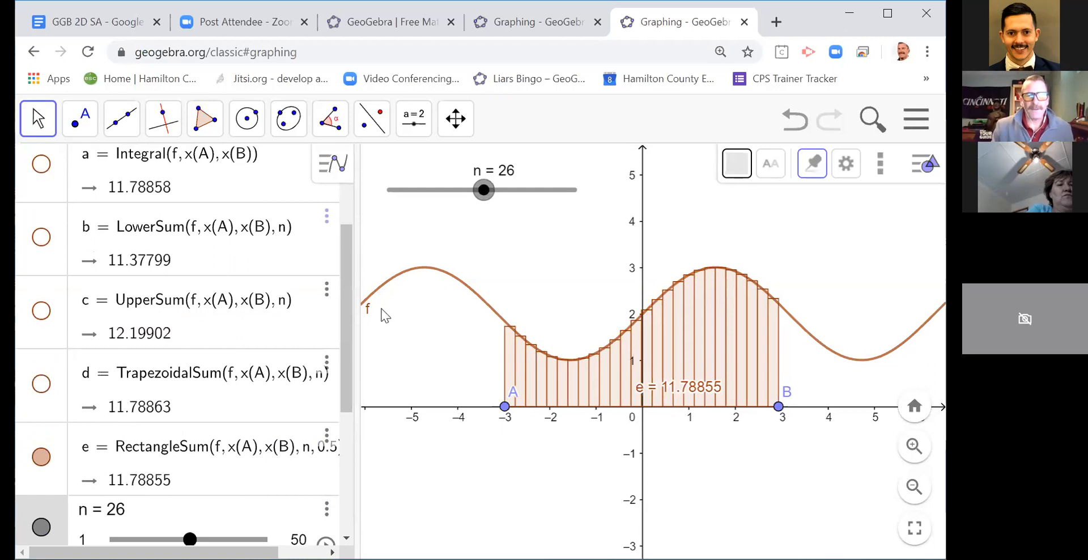
Step: Set slider n to 24, widen the algebra list to show full definitions, and change the rectangle sum's last argument to 1
{"action": "mouse_move", "coordinate": [478, 199]}
{"action": "left_mouse_down"}
{"action": "mouse_move", "coordinate": [511, 196]}
{"action": "mouse_move", "coordinate": [474, 199]}
{"action": "left_mouse_up"}
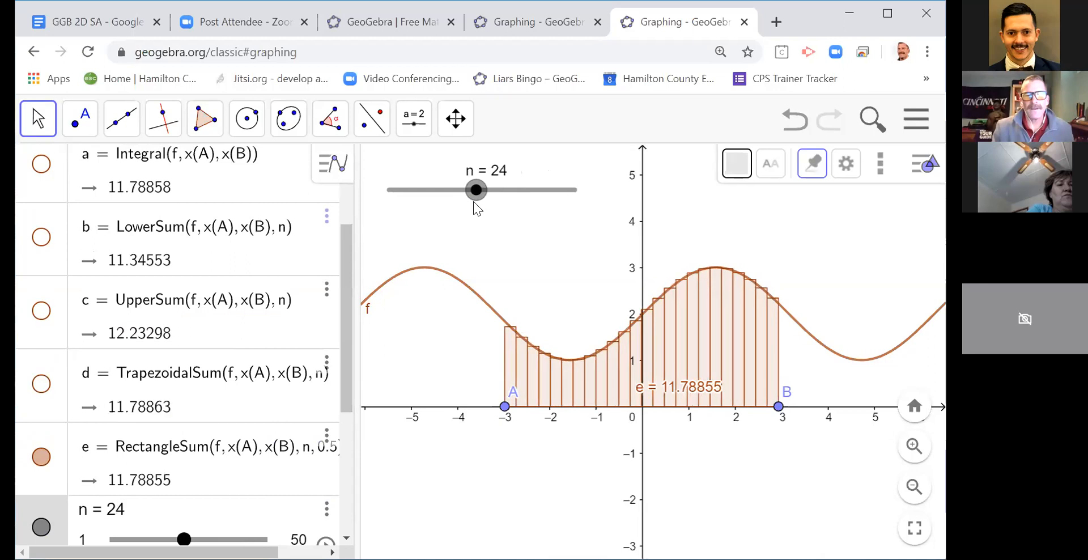
{"action": "left_click_drag", "start_coordinate": [355, 475], "coordinate": [431, 448]}
{"action": "left_click", "coordinate": [333, 448]}
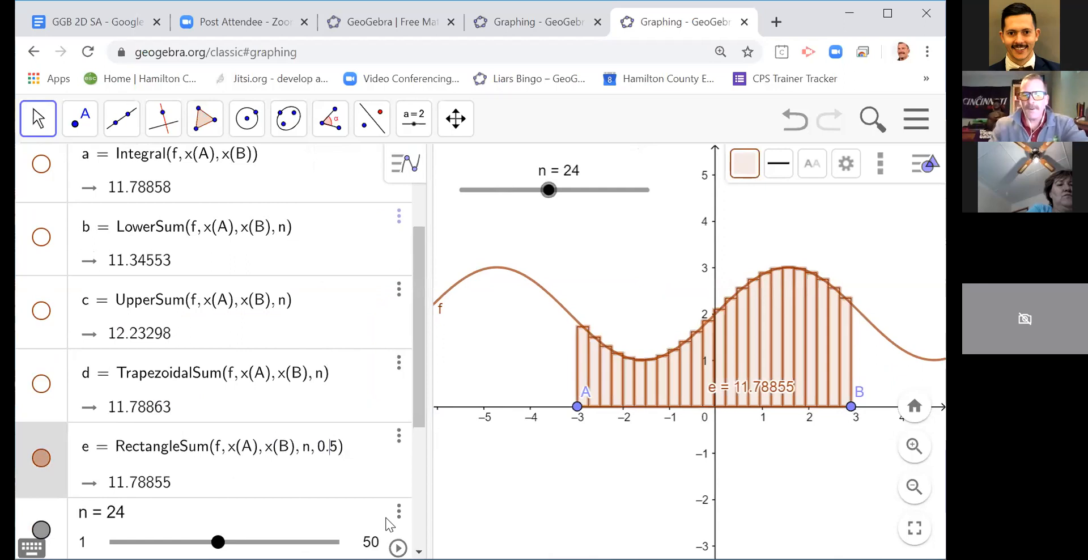
{"action": "key", "text": "BackSpace"}
{"action": "key", "text": "BackSpace"}
{"action": "key", "text": "BackSpace"}
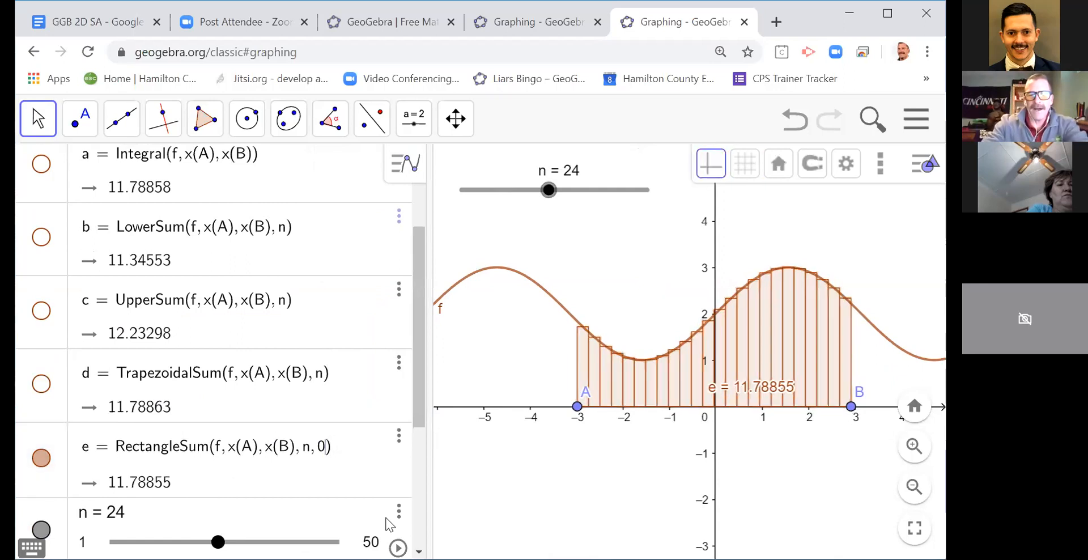
{"action": "type", "text": "1"}
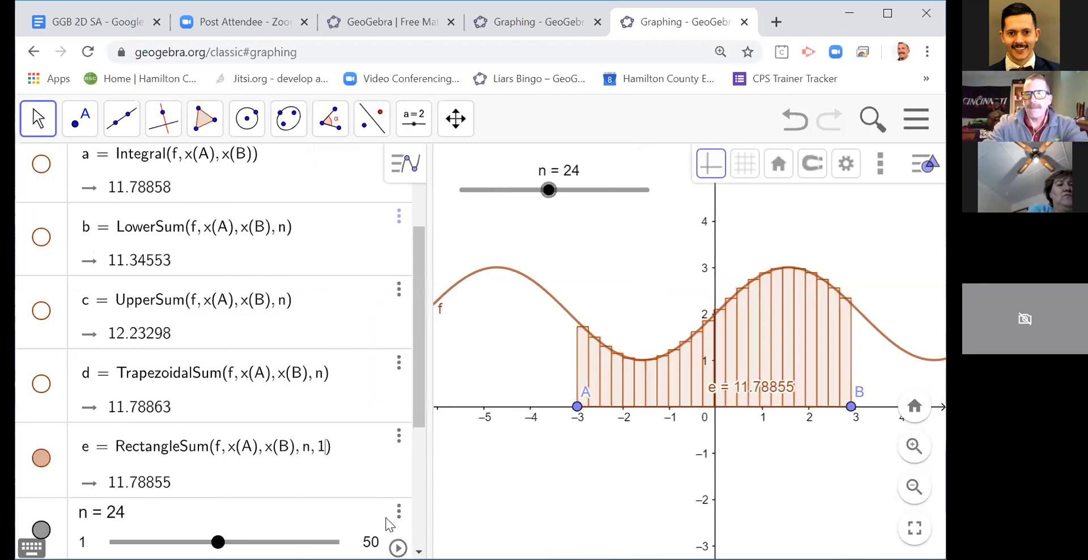
{"action": "key", "text": "Return"}
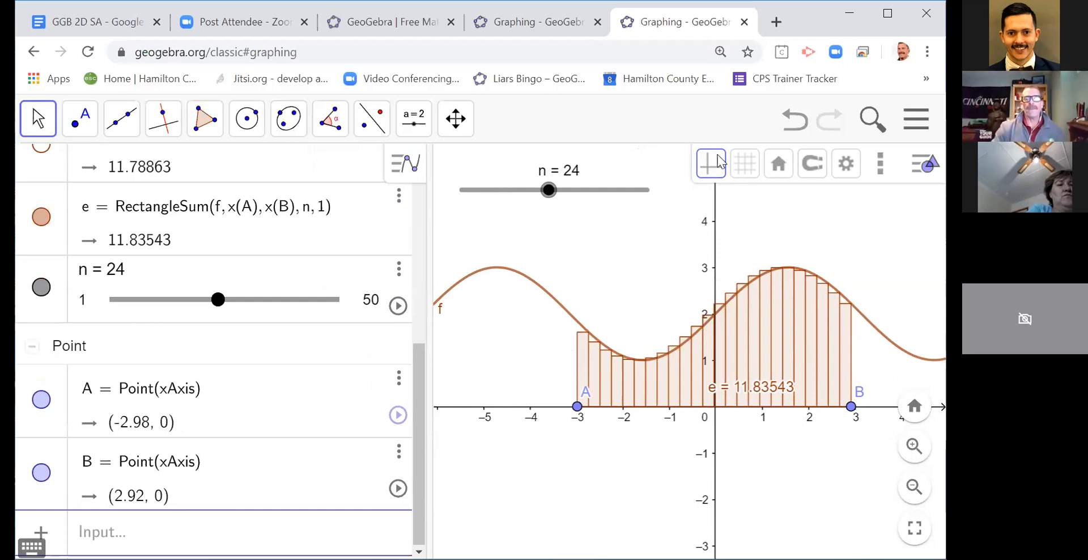
Step: Change the rectangle sum's last argument to 0 and reduce slider n to 7
{"action": "left_click", "coordinate": [324, 209]}
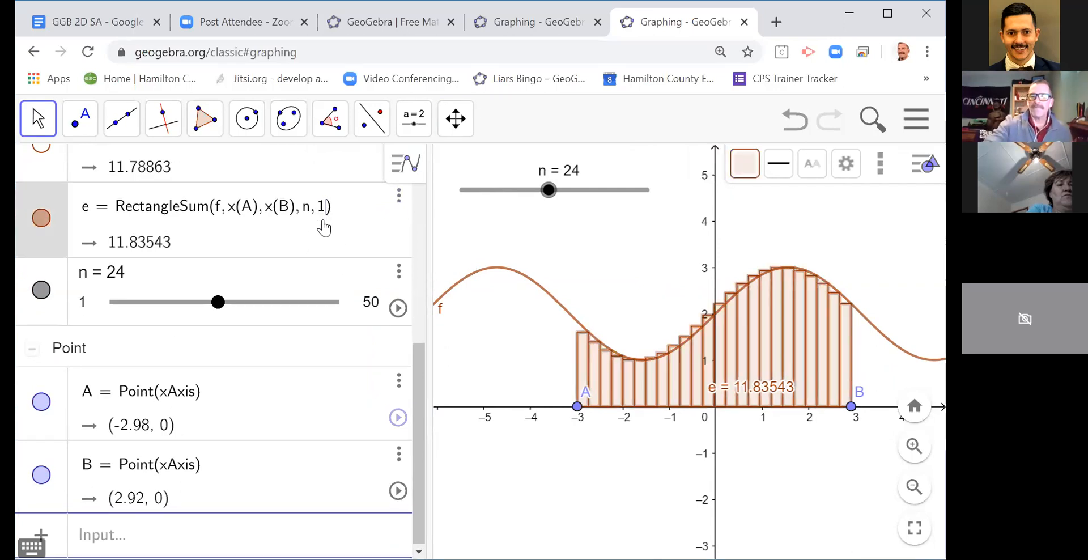
{"action": "key", "text": "BackSpace"}
{"action": "type", "text": "0"}
{"action": "key", "text": "Return"}
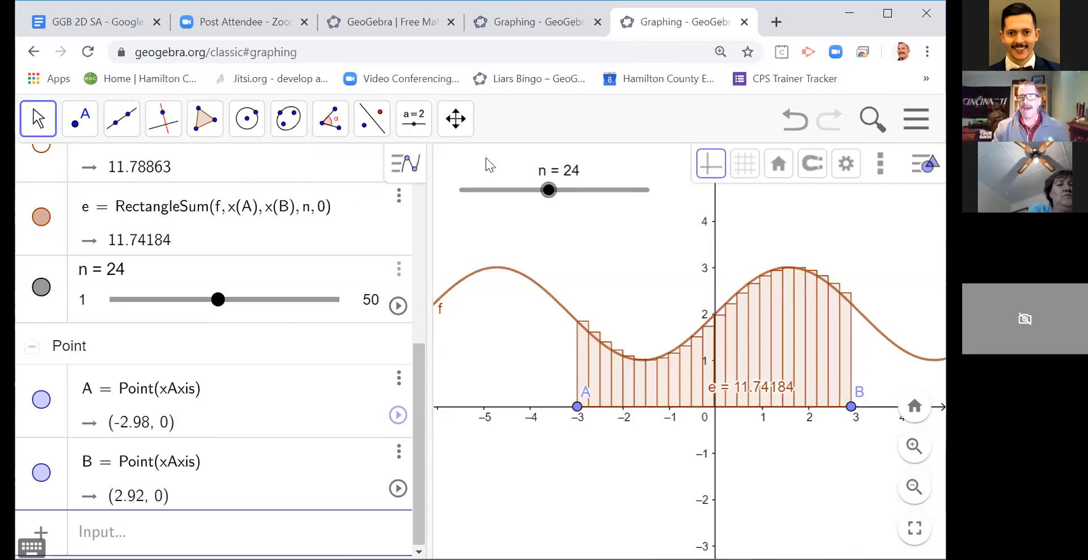
{"action": "left_click_drag", "start_coordinate": [548, 191], "coordinate": [484, 205]}
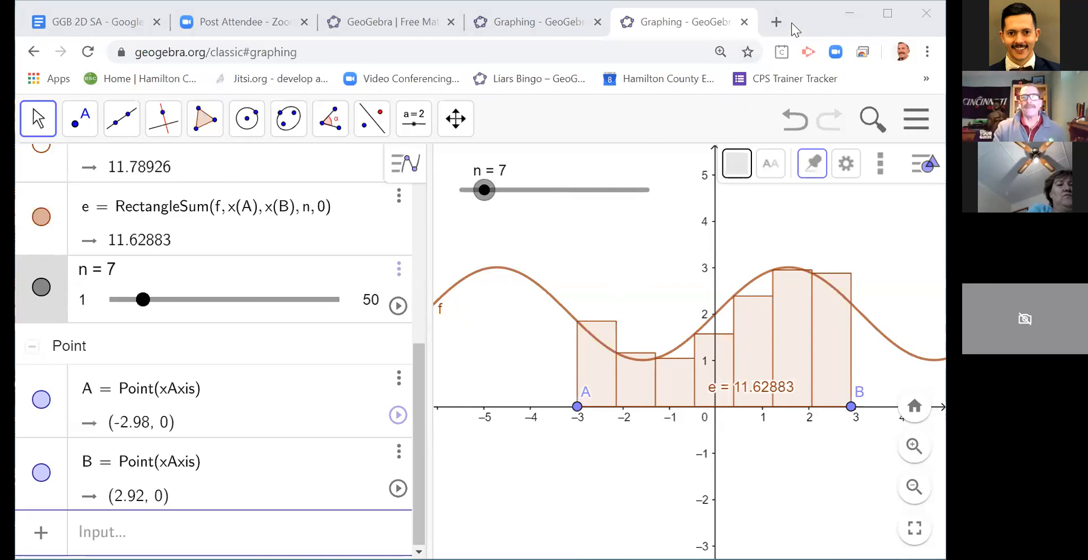
Step: Check the agenda in the GGB 2D SA Google document and return to the GeoGebra graph
{"action": "left_click", "coordinate": [95, 24]}
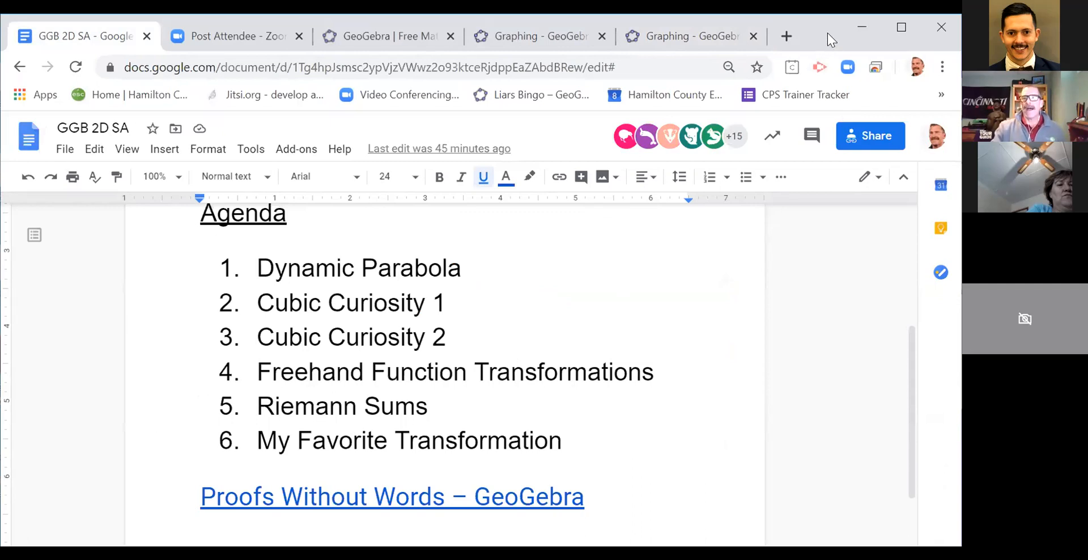
{"action": "left_click_drag", "start_coordinate": [828, 34], "coordinate": [816, 19]}
{"action": "left_click", "coordinate": [750, 32]}
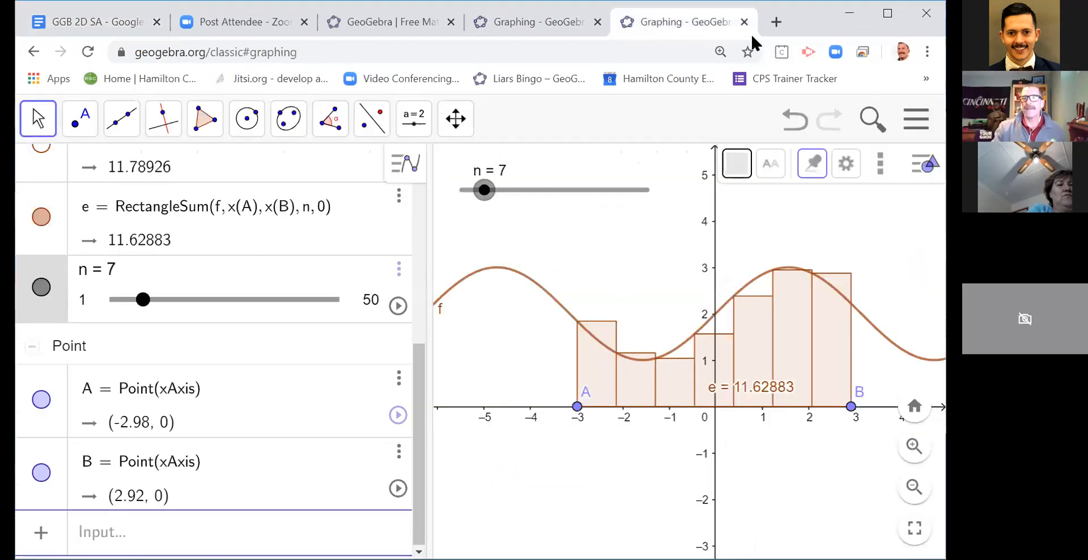
Step: Start a new GeoGebra file without saving the Riemann sum construction, using the Geometry perspective
{"action": "left_click", "coordinate": [915, 119]}
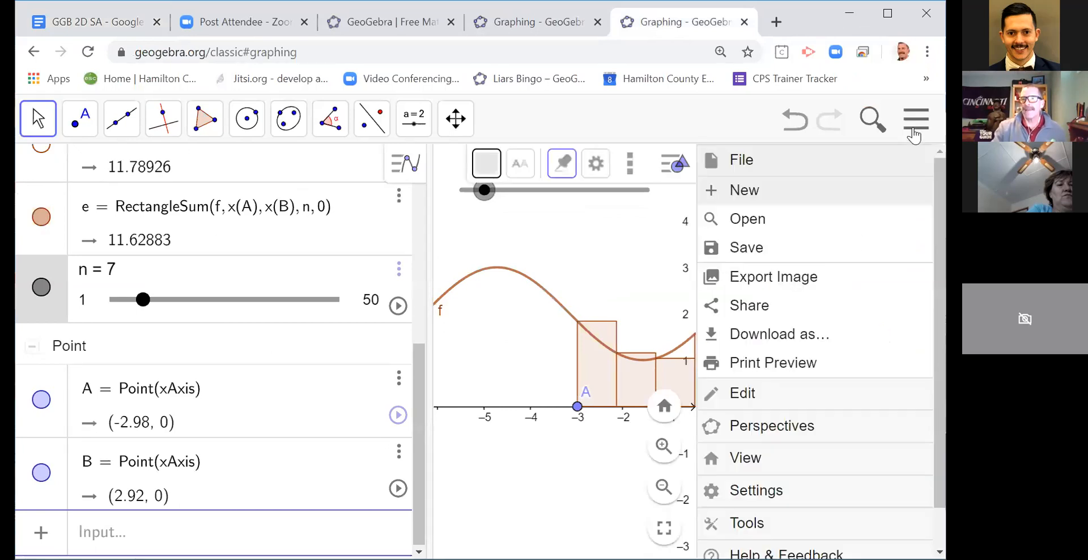
{"action": "left_click", "coordinate": [745, 191]}
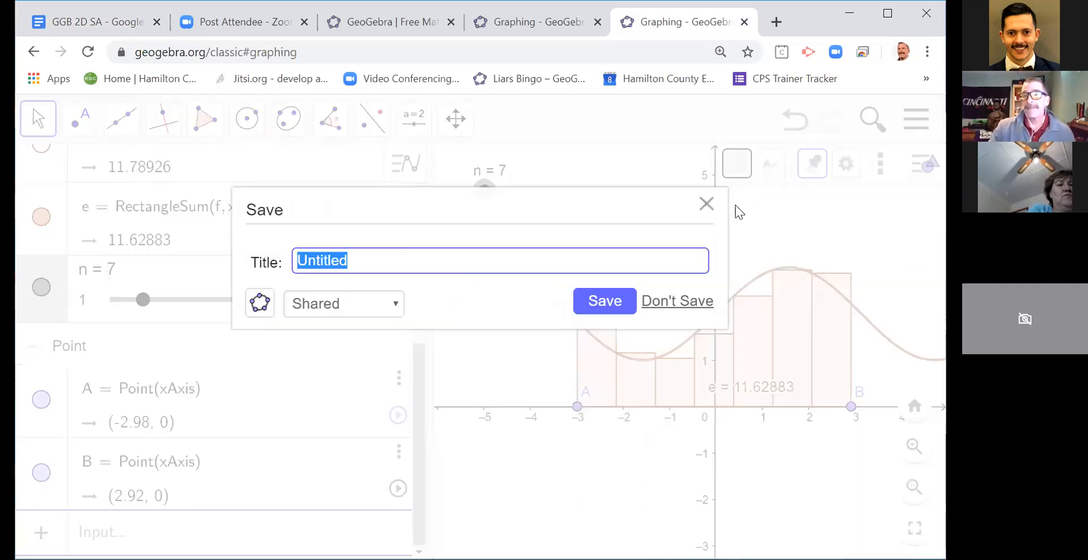
{"action": "left_click", "coordinate": [672, 299]}
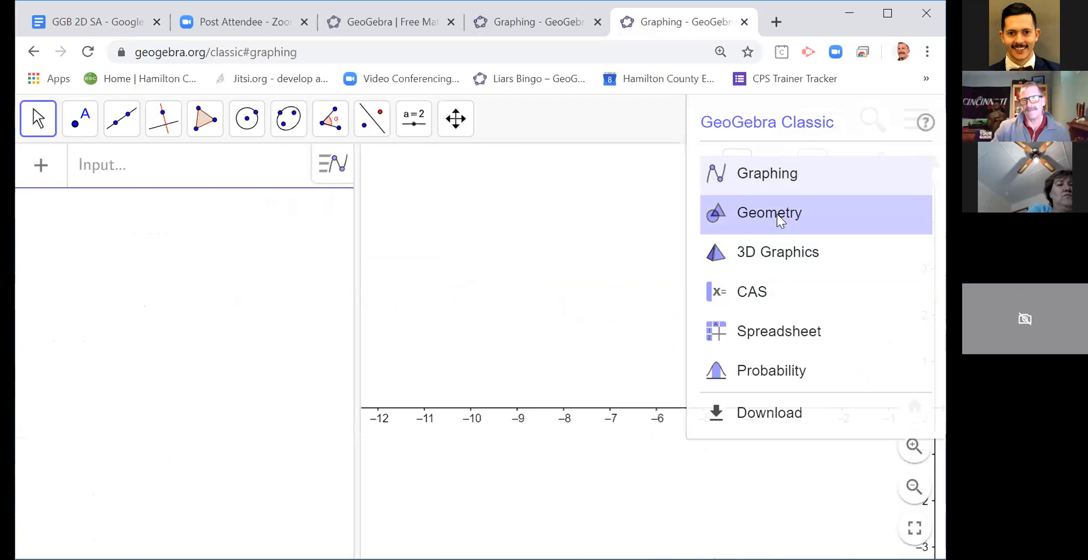
{"action": "left_click", "coordinate": [781, 221]}
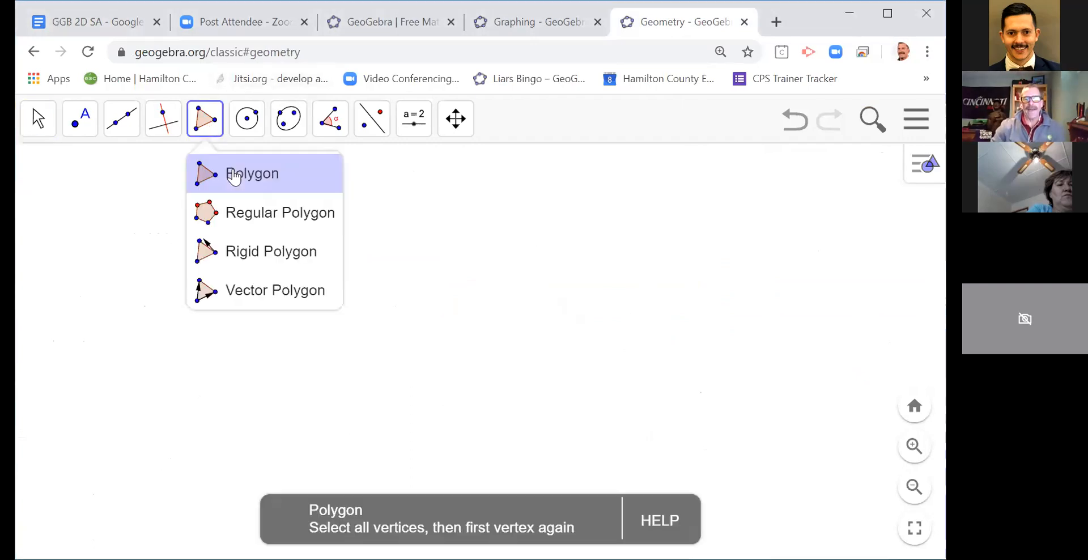
Step: Draw a tilted E-shaped polygon with ten vertices, A through J, in the empty drawing area
{"action": "left_click", "coordinate": [231, 170]}
{"action": "left_click", "coordinate": [637, 449]}
{"action": "left_click", "coordinate": [512, 279]}
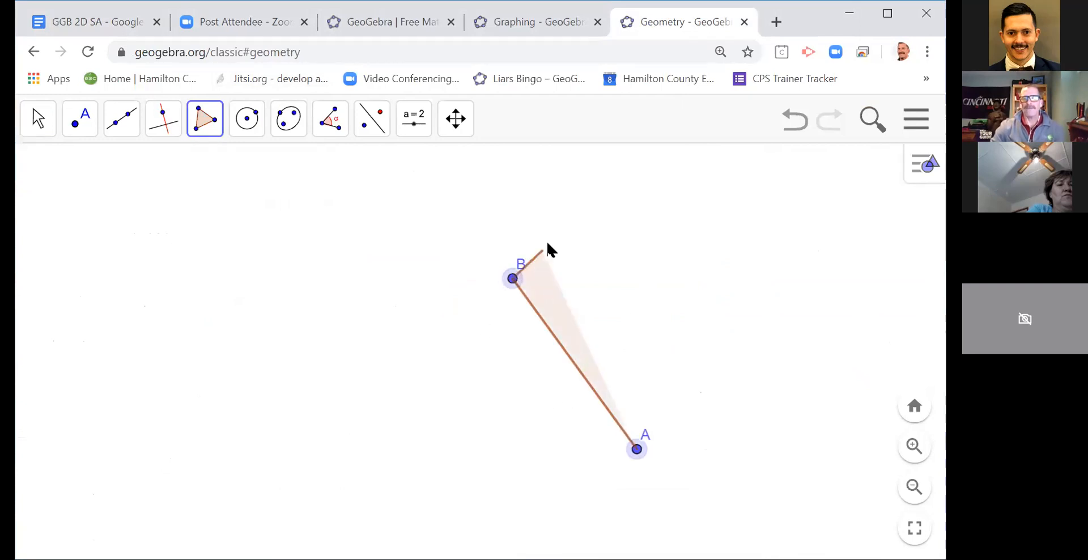
{"action": "left_click", "coordinate": [593, 176]}
{"action": "left_click", "coordinate": [661, 217]}
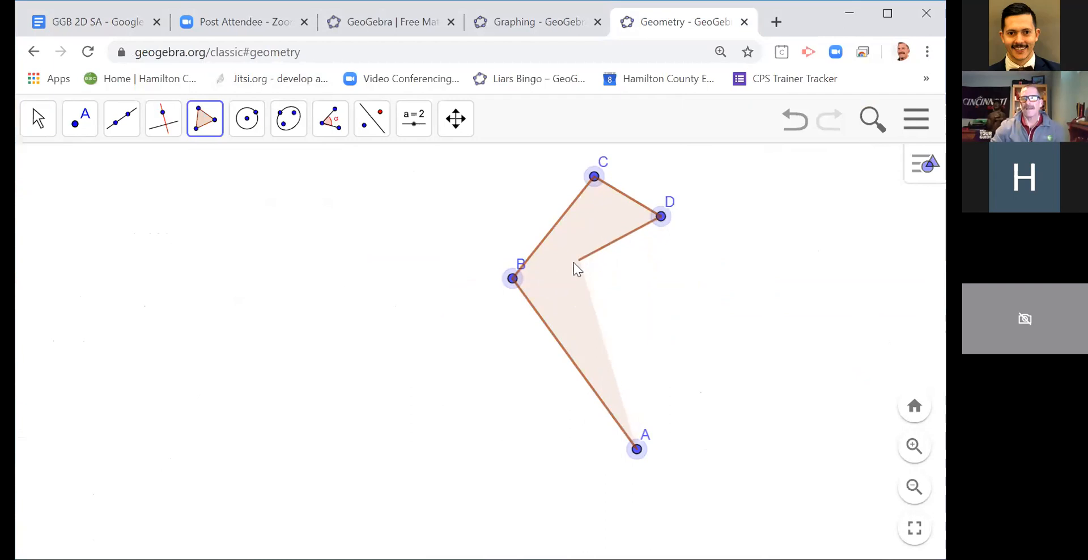
{"action": "left_click", "coordinate": [560, 268]}
{"action": "left_click", "coordinate": [590, 316]}
{"action": "left_click", "coordinate": [623, 276]}
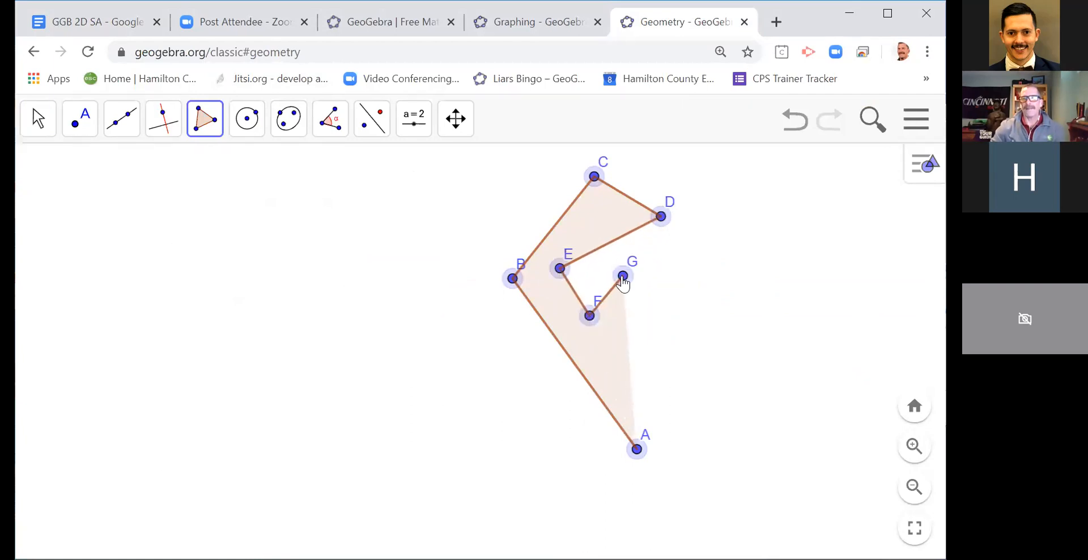
{"action": "left_click", "coordinate": [658, 316]}
{"action": "left_click", "coordinate": [613, 352]}
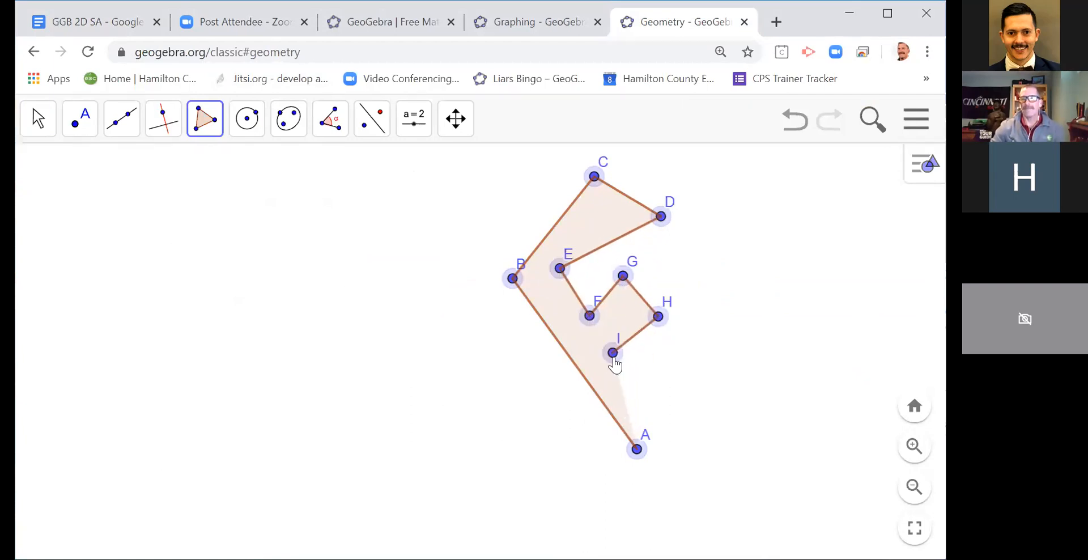
{"action": "left_click", "coordinate": [693, 417]}
{"action": "left_click", "coordinate": [637, 449]}
{"action": "left_click", "coordinate": [37, 118]}
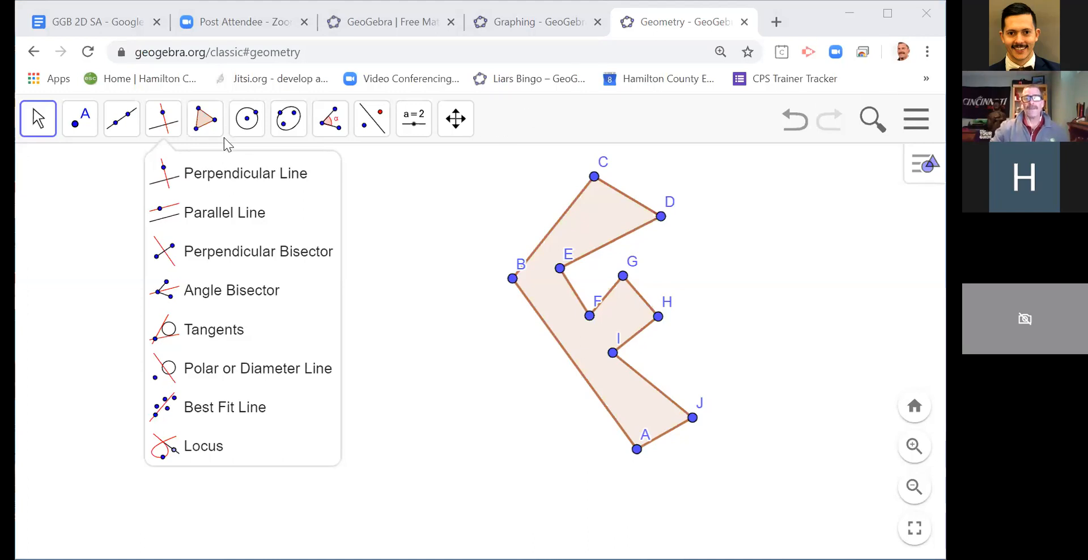
Step: Draw a large circle beside the E-shaped polygon with centre K and passing through point L
{"action": "left_click", "coordinate": [247, 118]}
{"action": "left_click", "coordinate": [247, 176]}
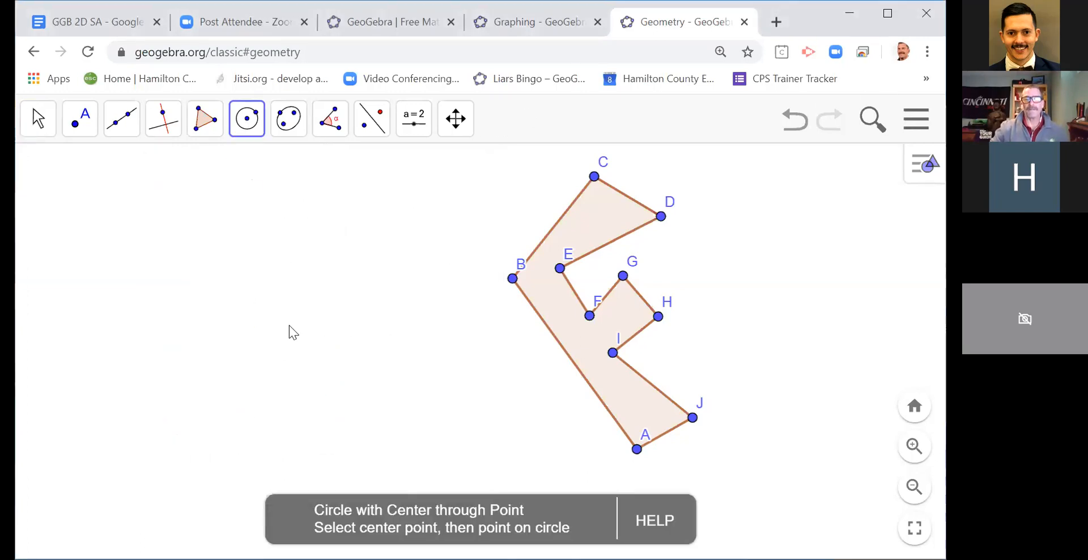
{"action": "left_click", "coordinate": [256, 342]}
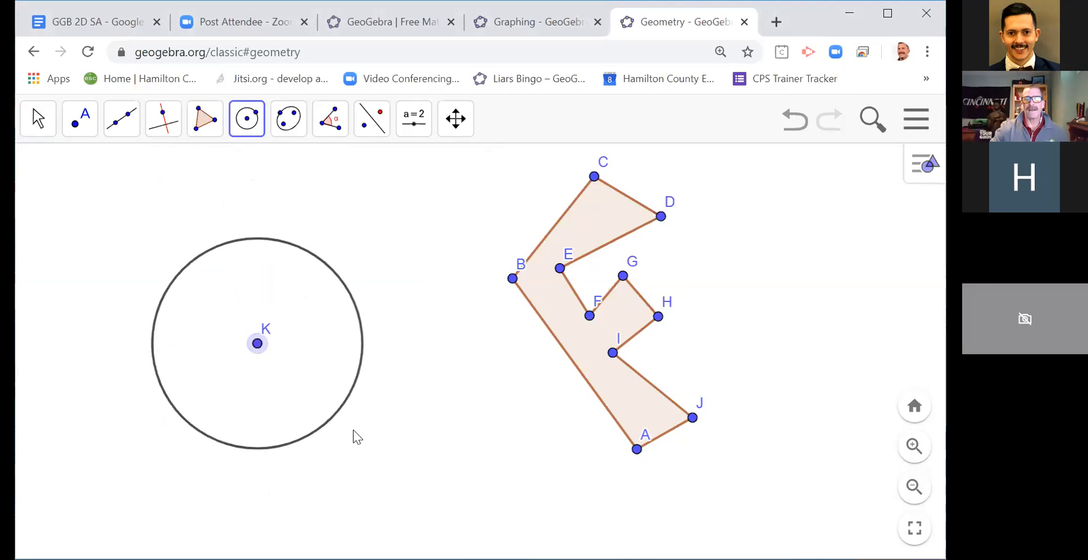
{"action": "left_click", "coordinate": [392, 458]}
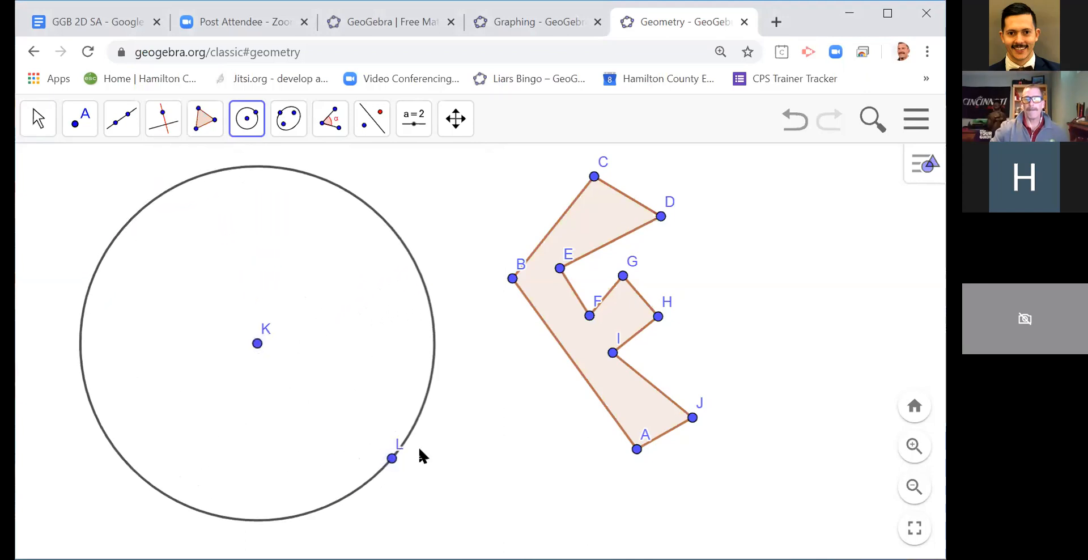
{"action": "left_click", "coordinate": [48, 130]}
{"action": "left_click", "coordinate": [42, 126]}
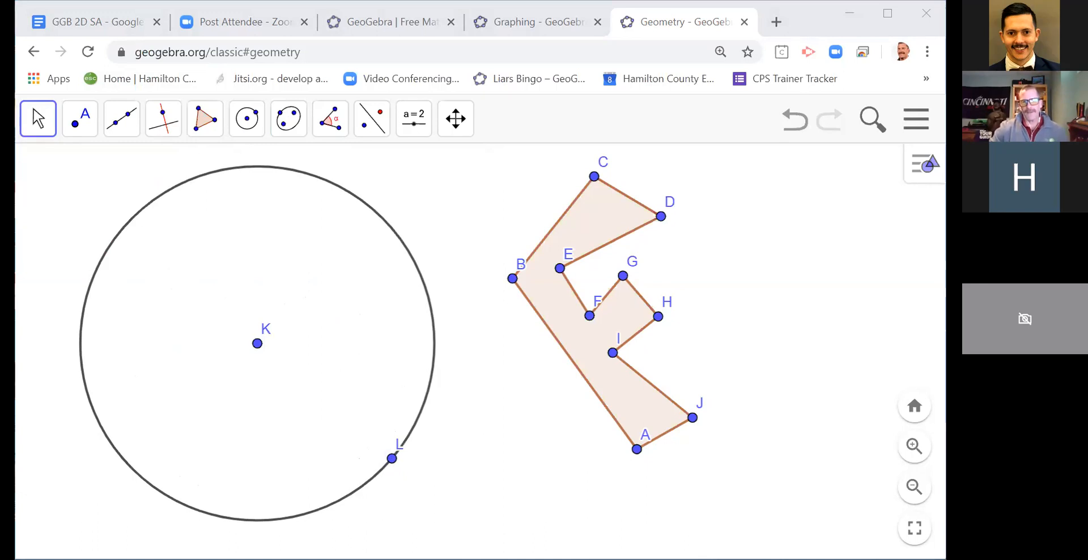
Step: Reflect the E-shaped polygon about the circle centred at K
{"action": "left_click", "coordinate": [378, 133]}
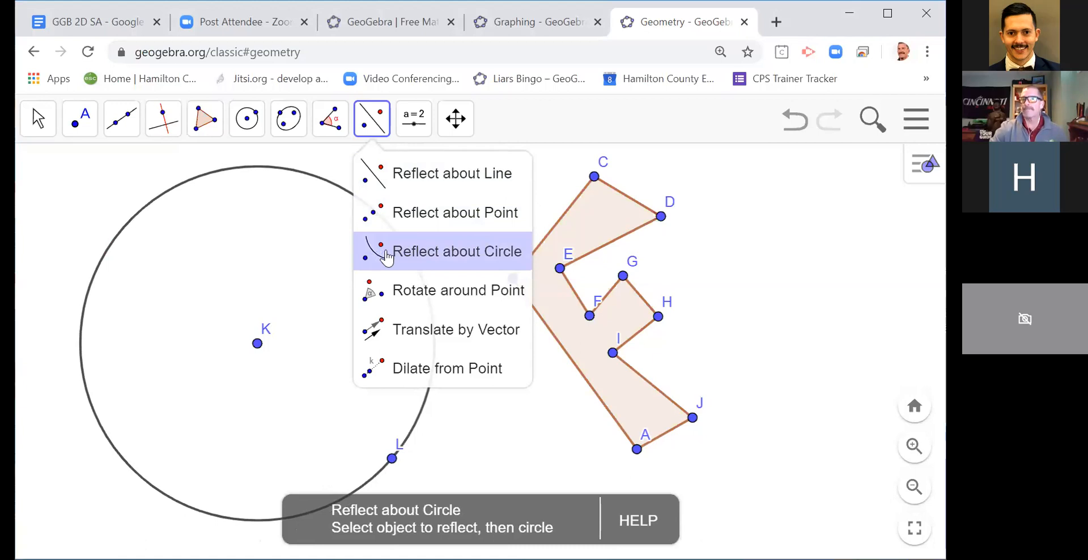
{"action": "left_click", "coordinate": [420, 247]}
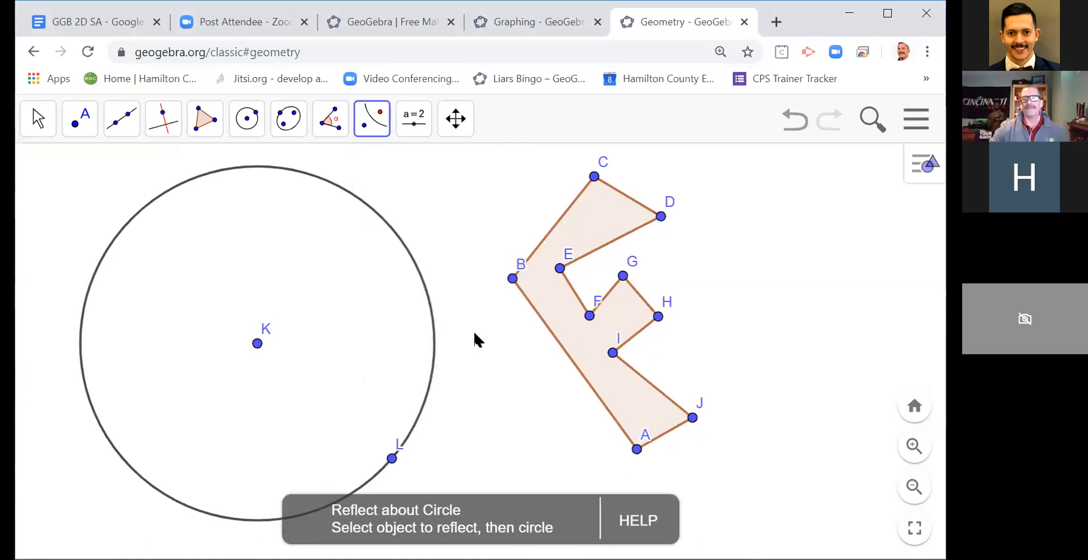
{"action": "left_click", "coordinate": [556, 306]}
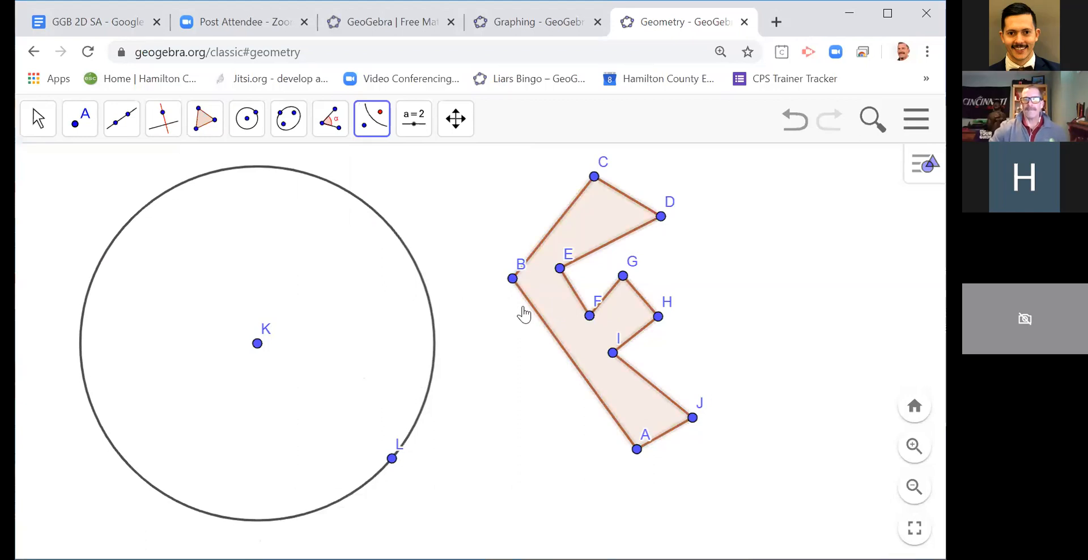
{"action": "left_click", "coordinate": [434, 330]}
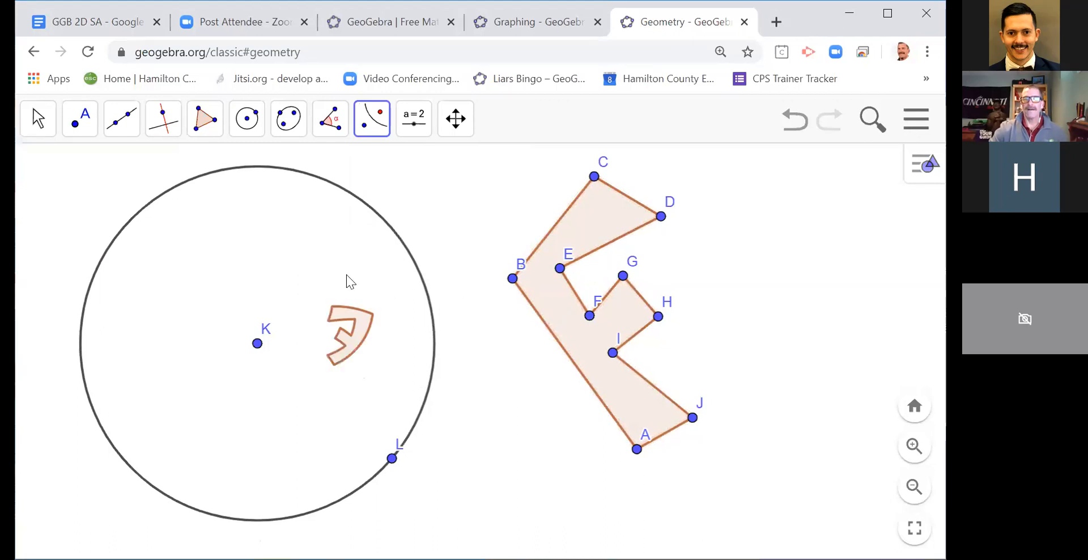
Step: Move the E-shaped polygon and point L to explore the reflected image, leaving the polygon closer to a slightly smaller circle
{"action": "left_click", "coordinate": [38, 128]}
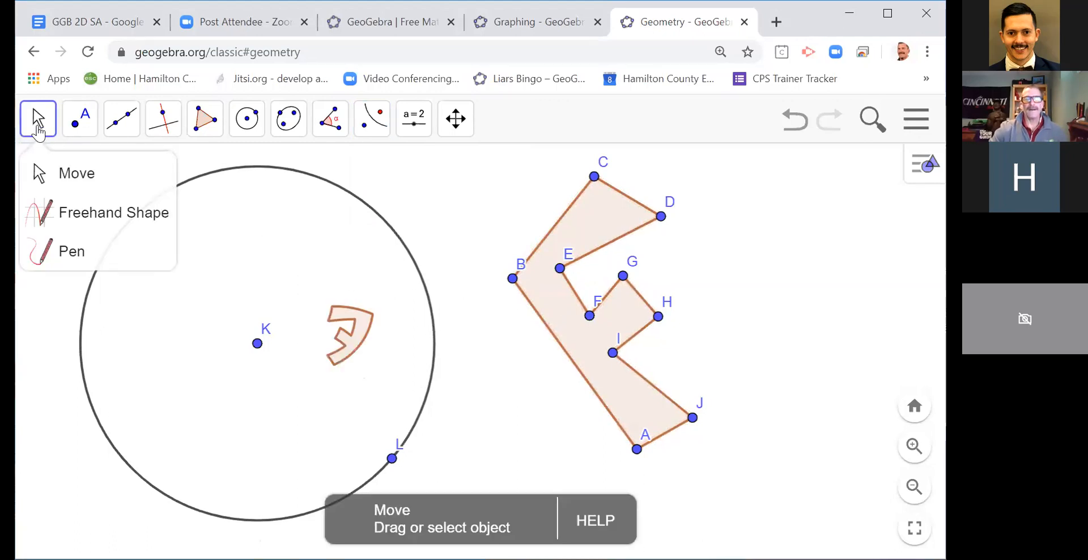
{"action": "left_click", "coordinate": [37, 172]}
{"action": "left_click", "coordinate": [573, 338]}
{"action": "left_click_drag", "start_coordinate": [573, 339], "coordinate": [253, 346]}
{"action": "mouse_move", "coordinate": [389, 457]}
{"action": "left_mouse_down"}
{"action": "mouse_move", "coordinate": [320, 372]}
{"action": "mouse_move", "coordinate": [389, 466]}
{"action": "left_mouse_up"}
{"action": "left_click_drag", "start_coordinate": [297, 398], "coordinate": [604, 407]}
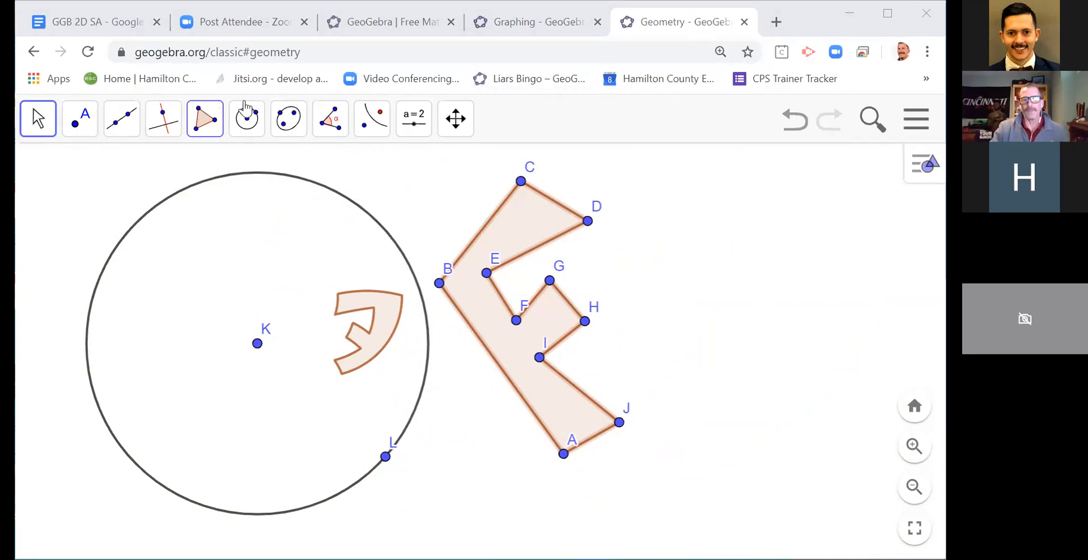
Step: Reflect vertex C of the polygon about the circle to create its image point C'
{"action": "left_click", "coordinate": [372, 116]}
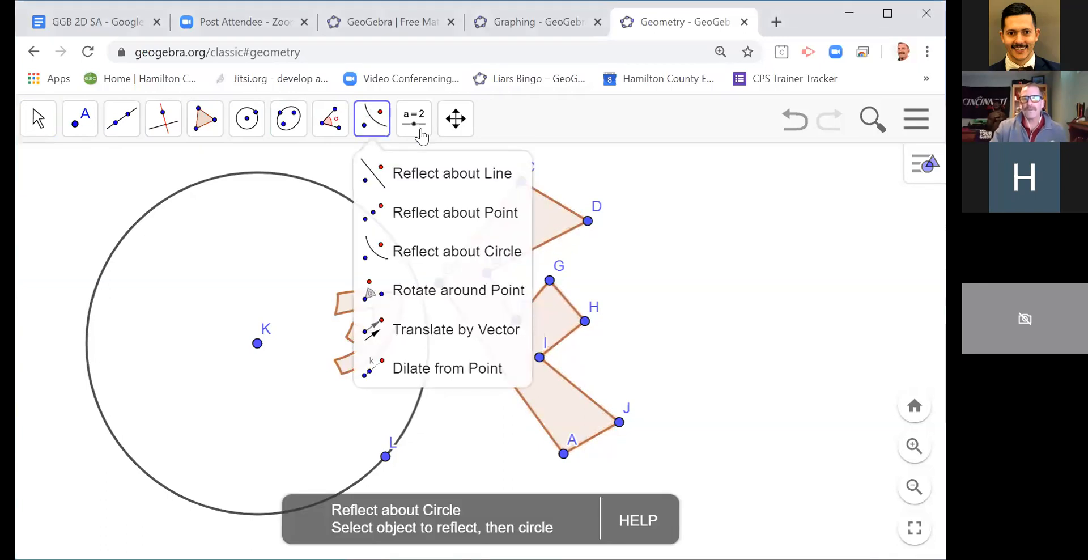
{"action": "left_click", "coordinate": [405, 251]}
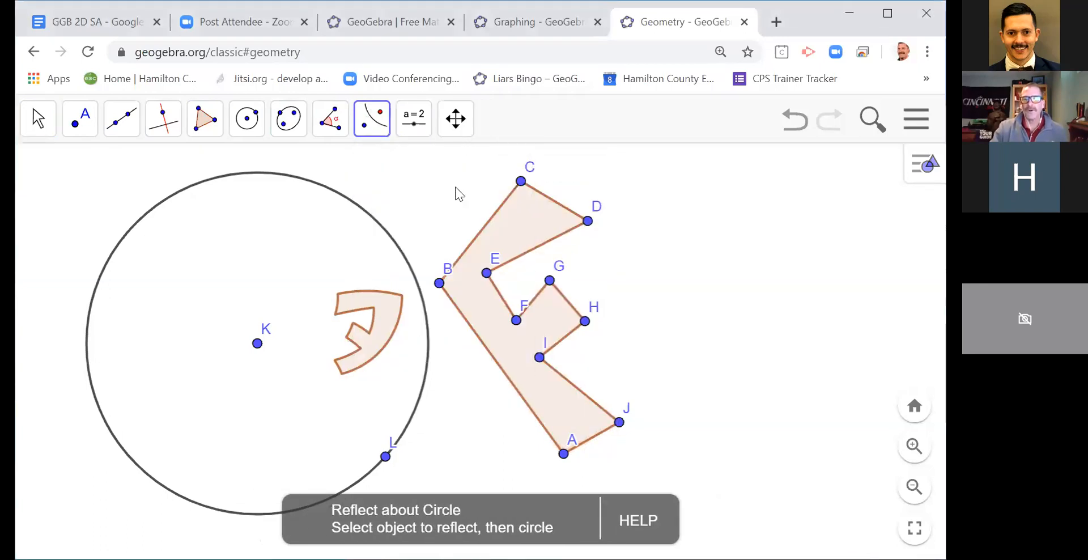
{"action": "left_click", "coordinate": [521, 182]}
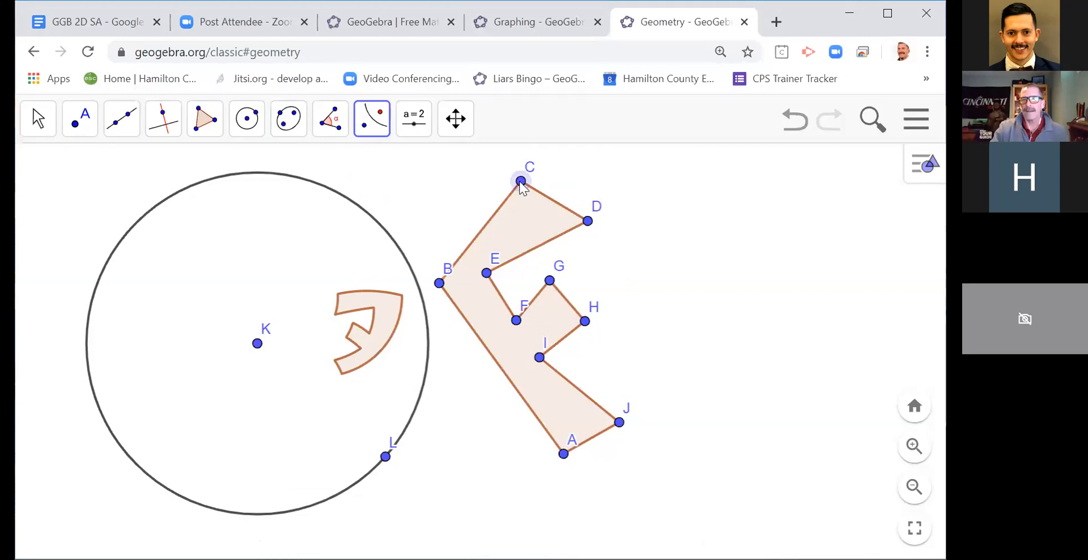
{"action": "left_click", "coordinate": [397, 243]}
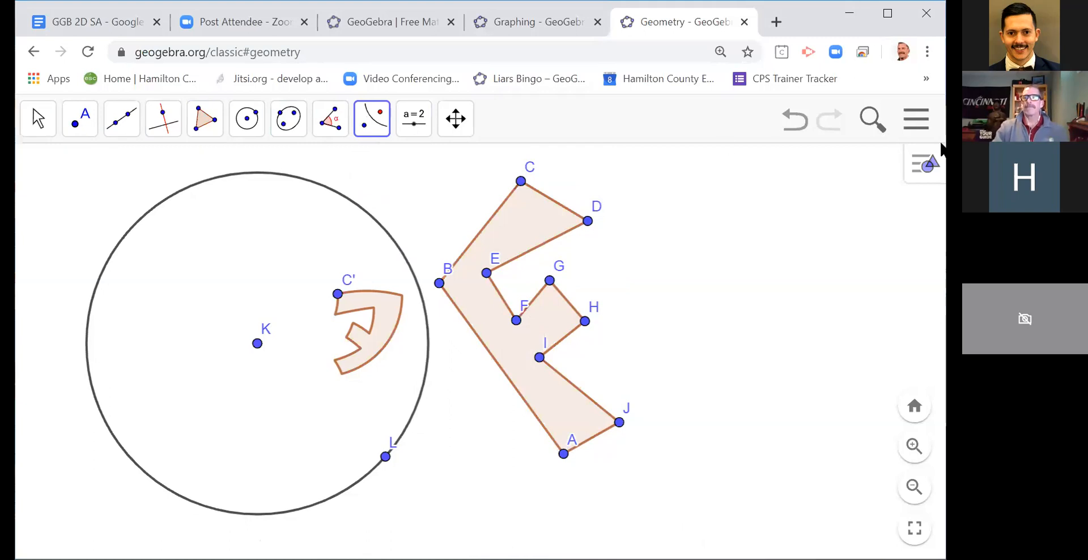
Step: Move vertex C closer to the circle to explore how its image C' and the reflected polygon respond
{"action": "left_click", "coordinate": [34, 121]}
{"action": "left_click", "coordinate": [85, 184]}
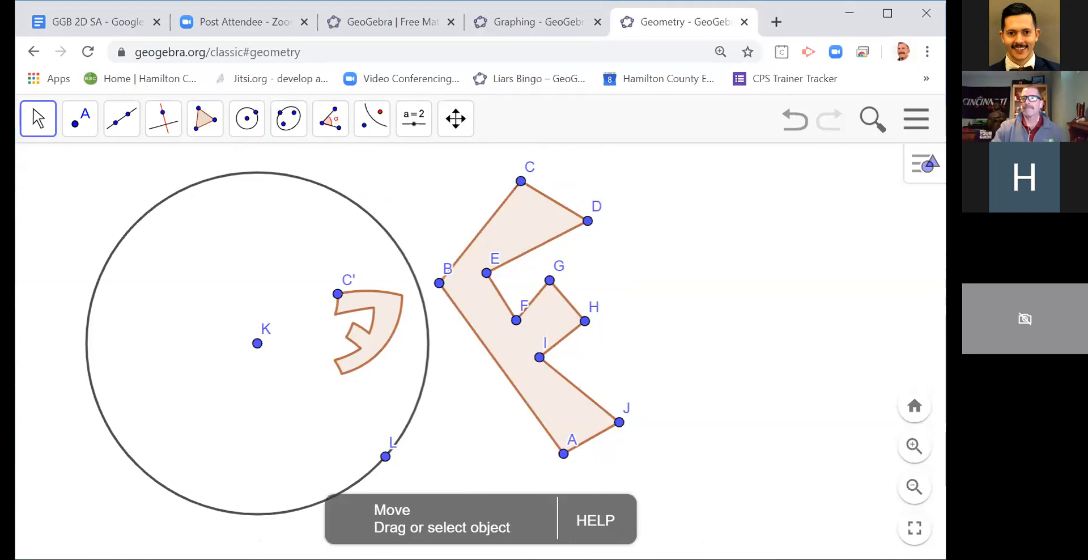
{"action": "left_click_drag", "start_coordinate": [520, 180], "coordinate": [492, 167]}
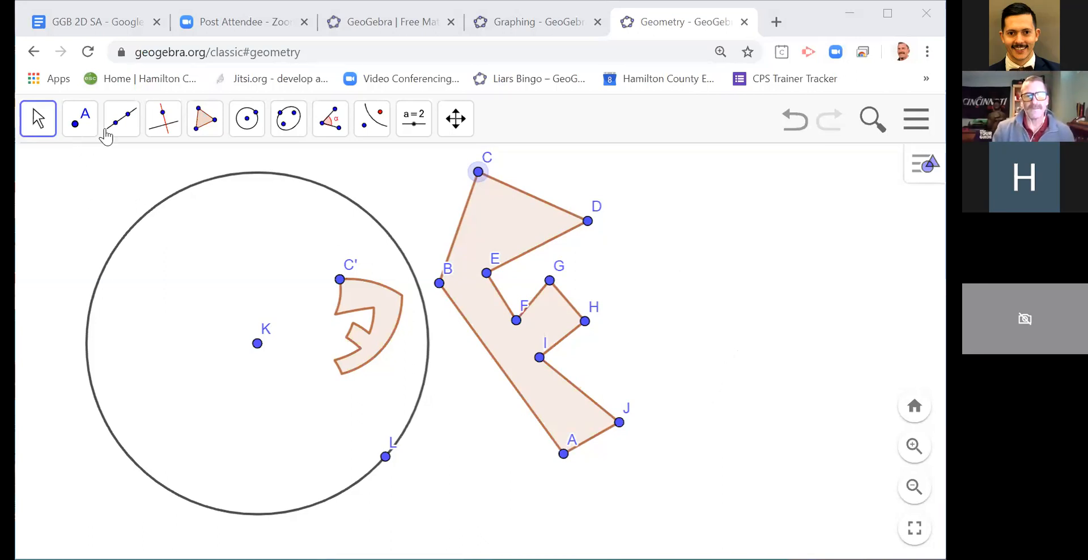
Step: Draw a segment from the circle's centre K to the image point C'
{"action": "left_click", "coordinate": [172, 138]}
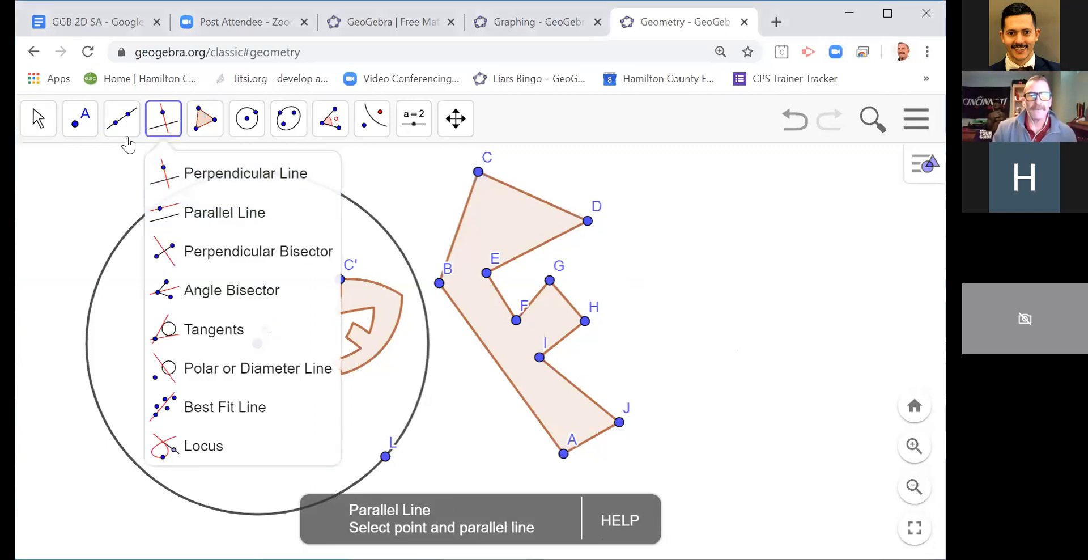
{"action": "mouse_move", "coordinate": [125, 141]}
{"action": "left_click", "coordinate": [116, 224]}
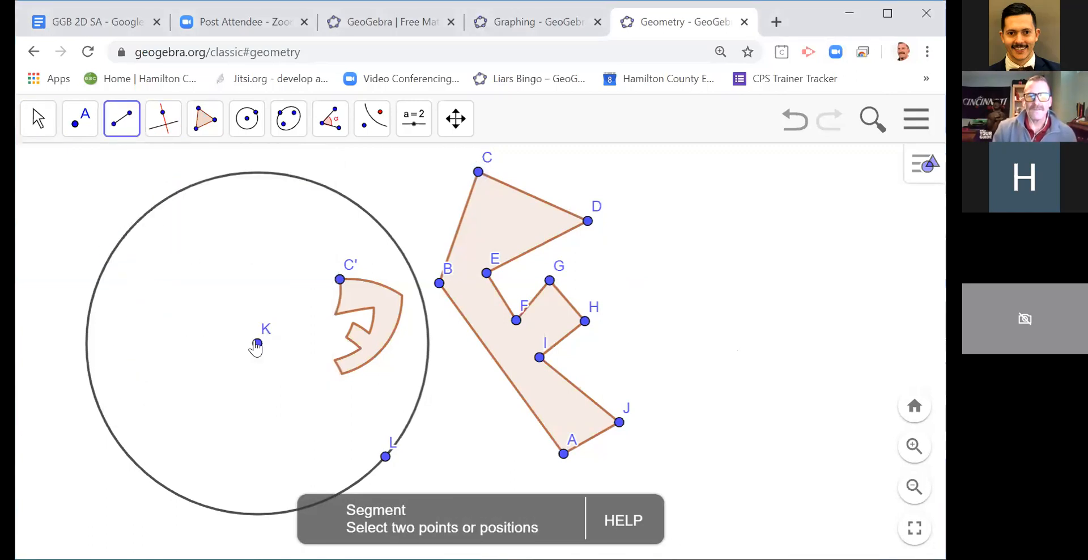
{"action": "left_click", "coordinate": [257, 341]}
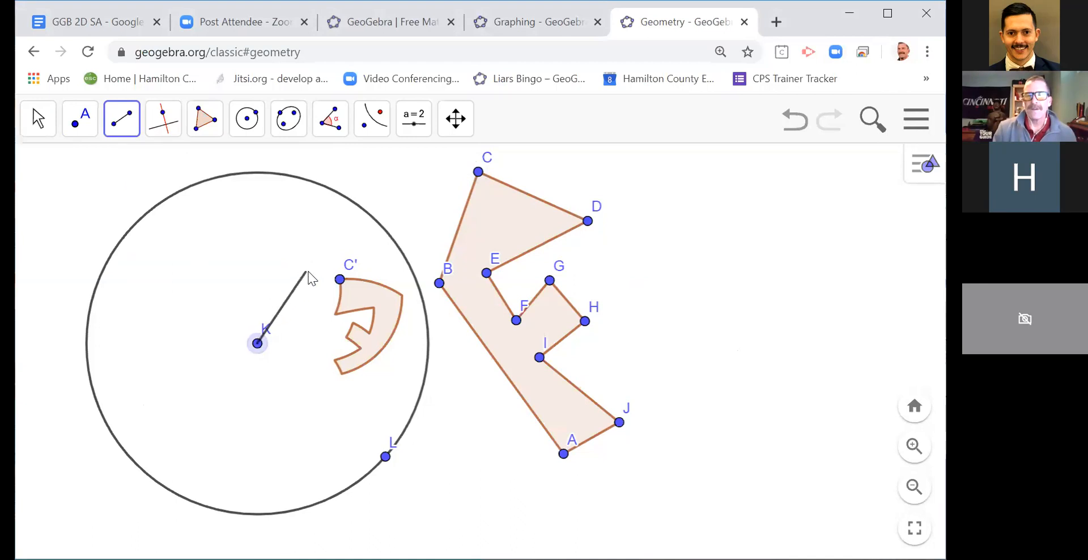
{"action": "left_click", "coordinate": [340, 279]}
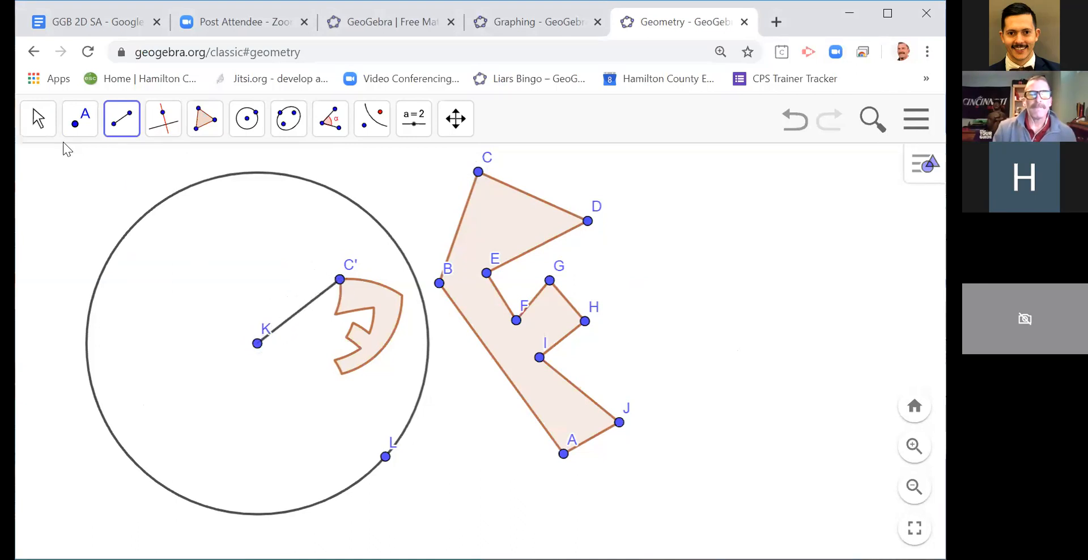
Step: Label segment KC' with its name and value in its object settings
{"action": "left_click", "coordinate": [38, 119]}
{"action": "left_click", "coordinate": [83, 169]}
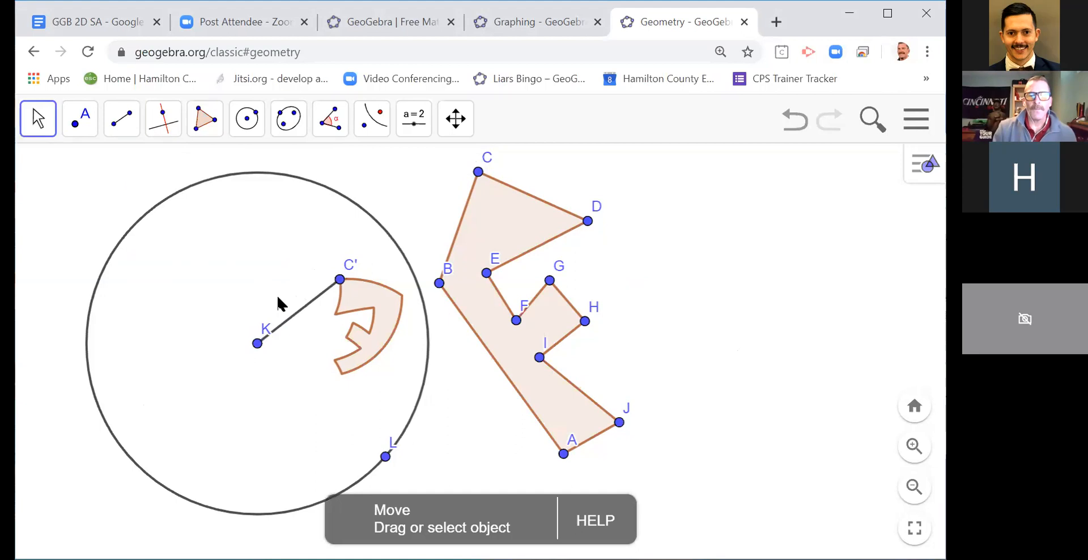
{"action": "right_click", "coordinate": [289, 321]}
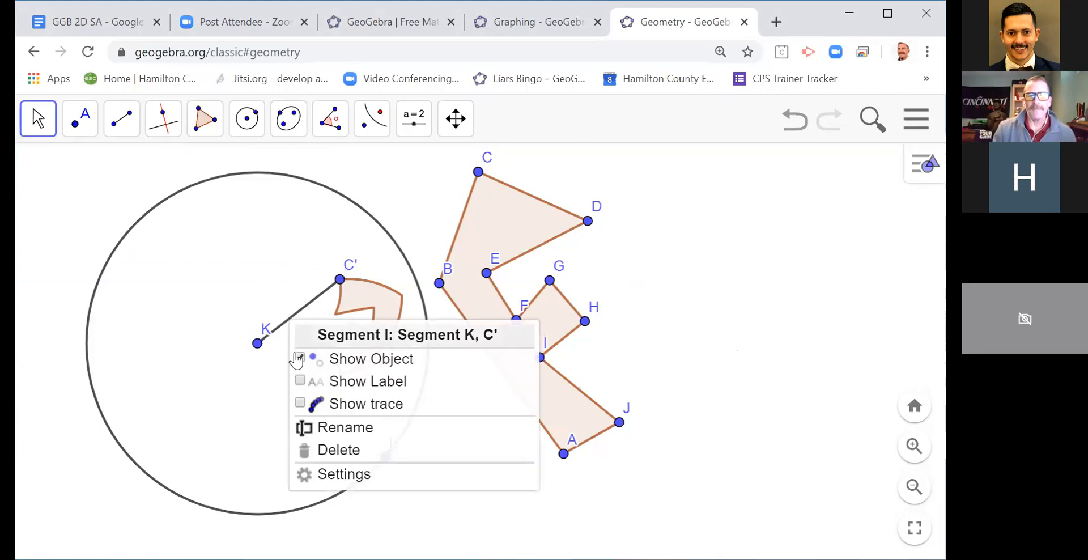
{"action": "left_click", "coordinate": [345, 476]}
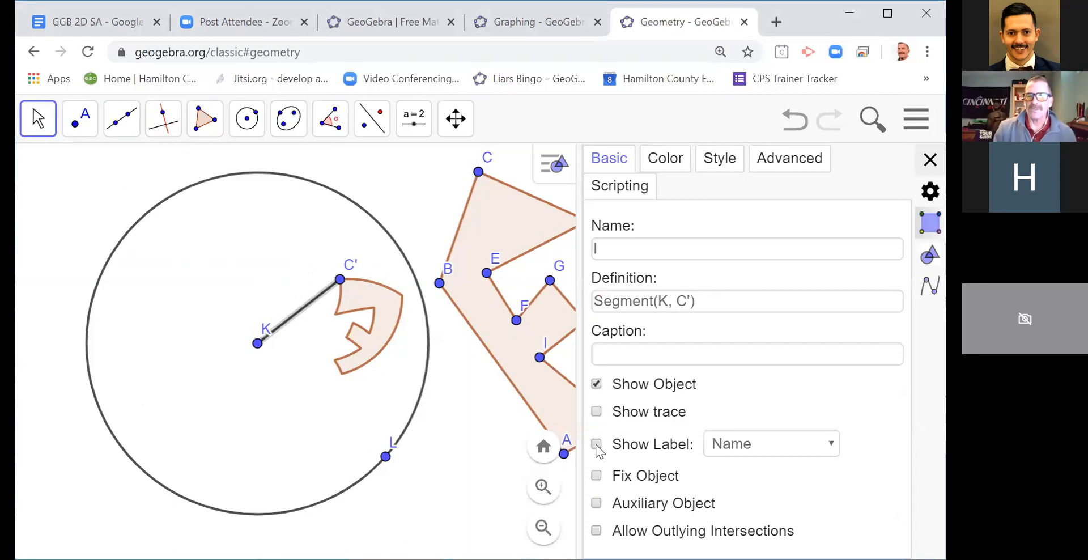
{"action": "left_click", "coordinate": [744, 448]}
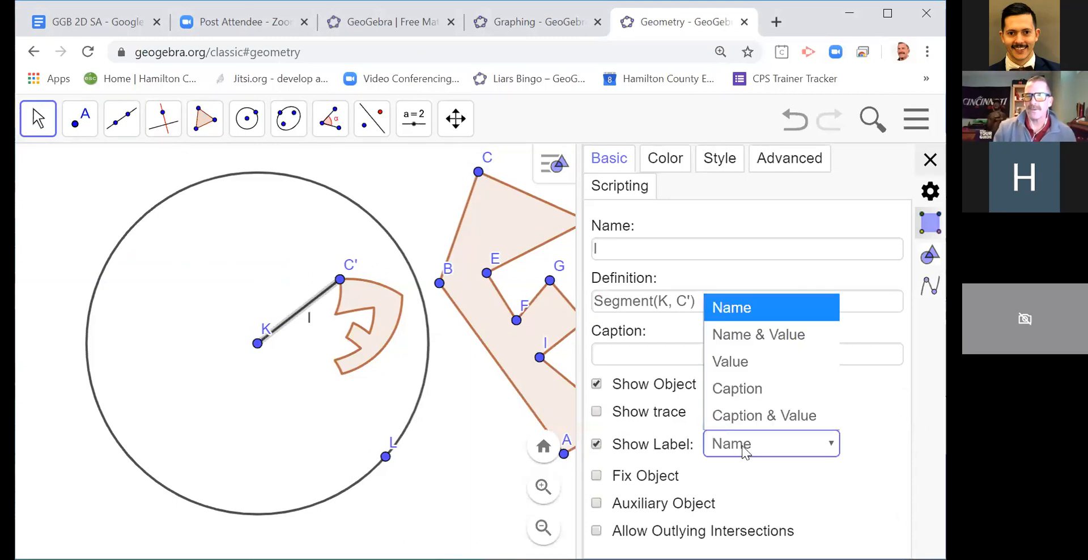
{"action": "left_click", "coordinate": [743, 362]}
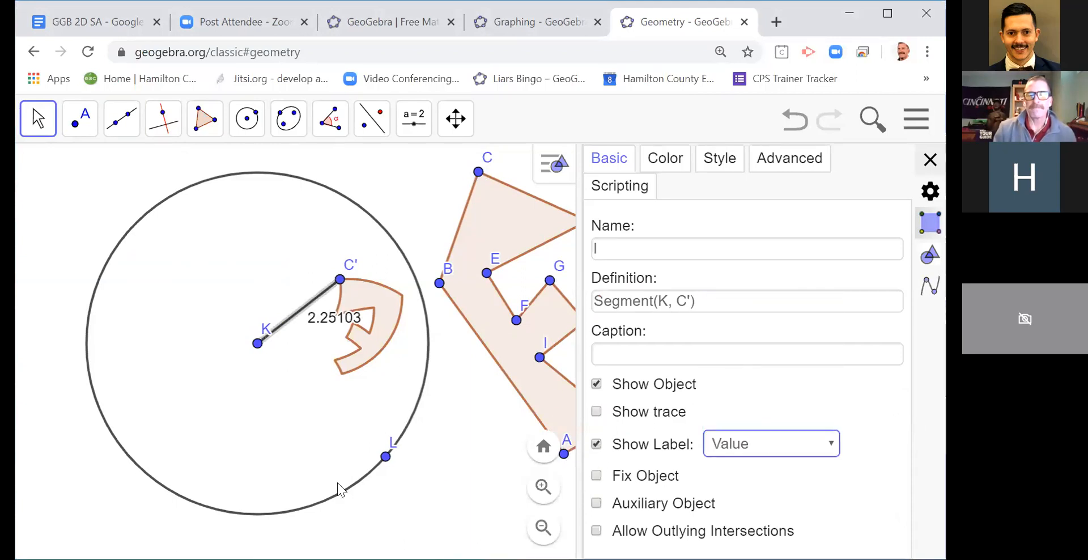
{"action": "left_click", "coordinate": [724, 452]}
{"action": "left_click", "coordinate": [730, 342]}
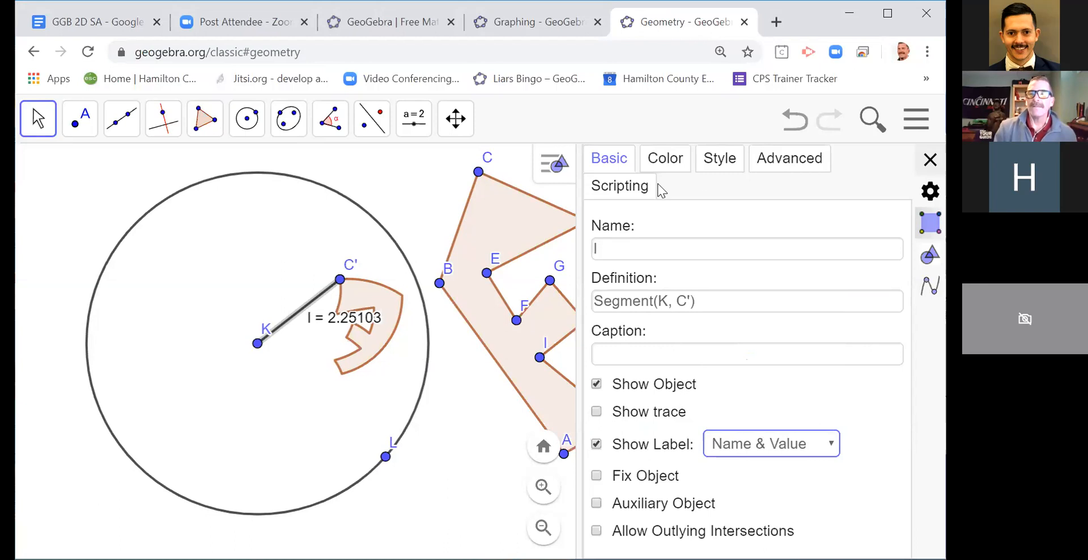
Step: Draw a segment from the centre K to the polygon's vertex C
{"action": "left_click", "coordinate": [127, 133]}
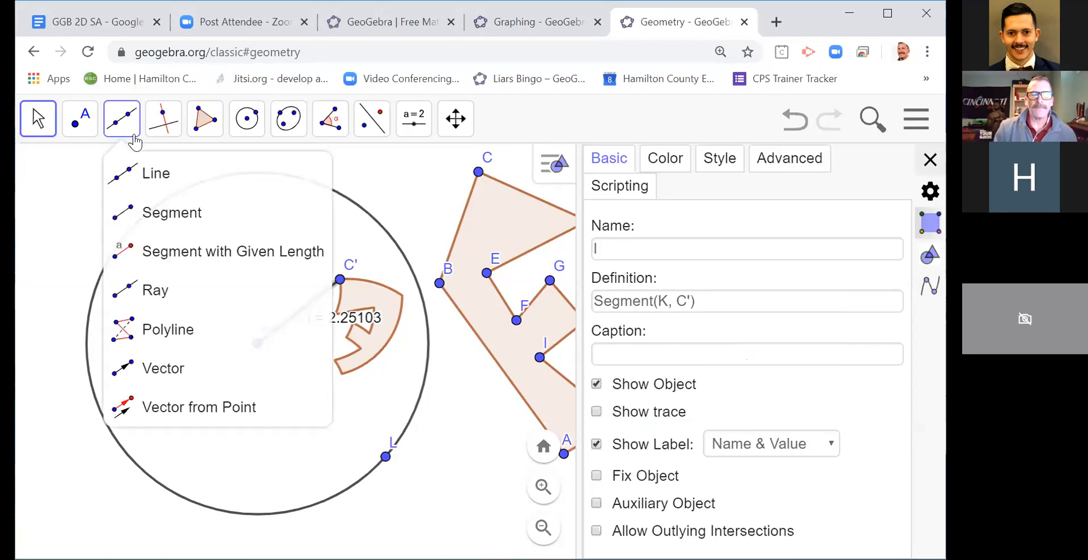
{"action": "left_click", "coordinate": [152, 207]}
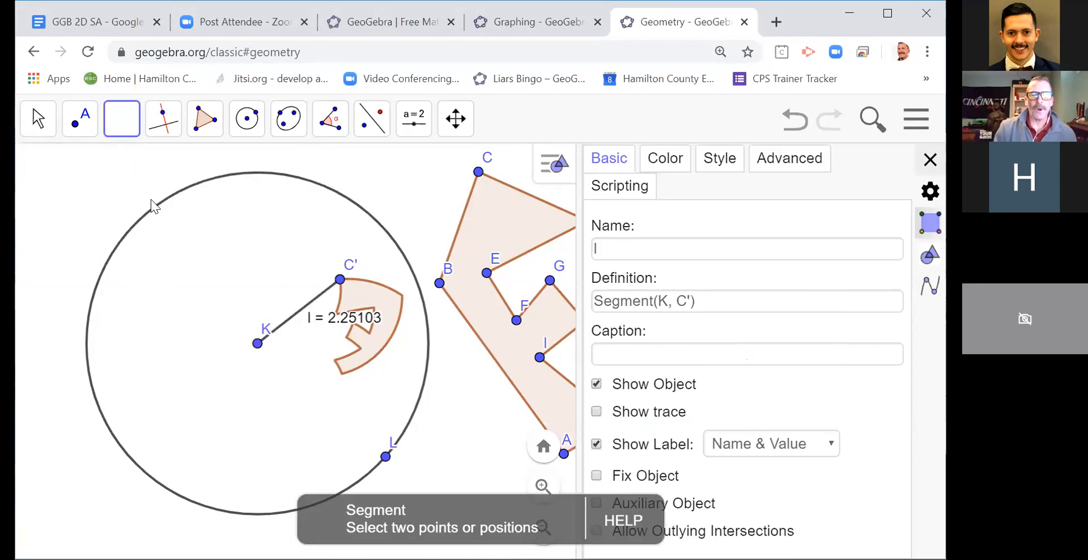
{"action": "left_click", "coordinate": [257, 343]}
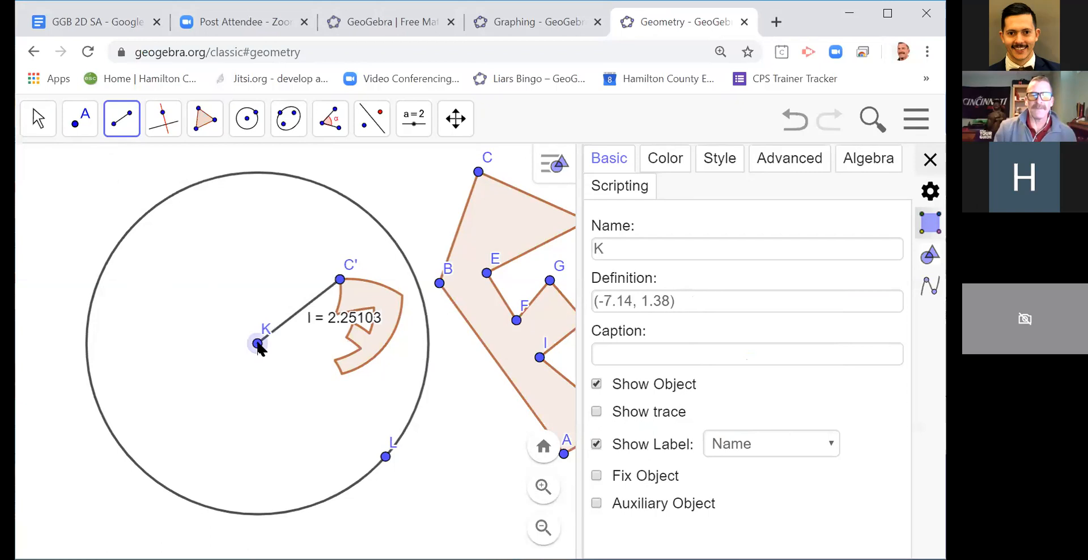
{"action": "left_click", "coordinate": [479, 172]}
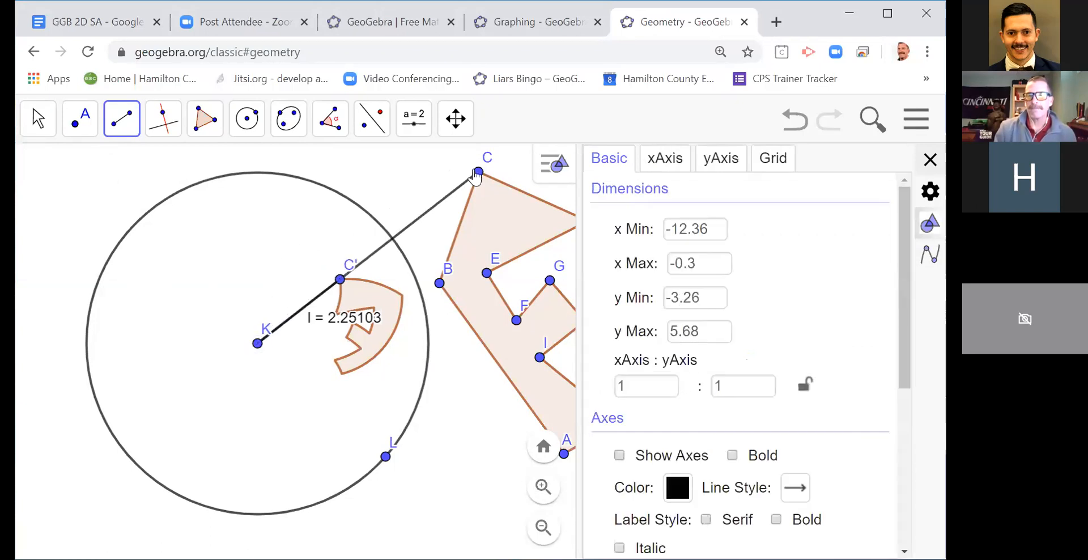
Step: Show the label of segment KC as Name & Value
{"action": "left_click", "coordinate": [38, 127]}
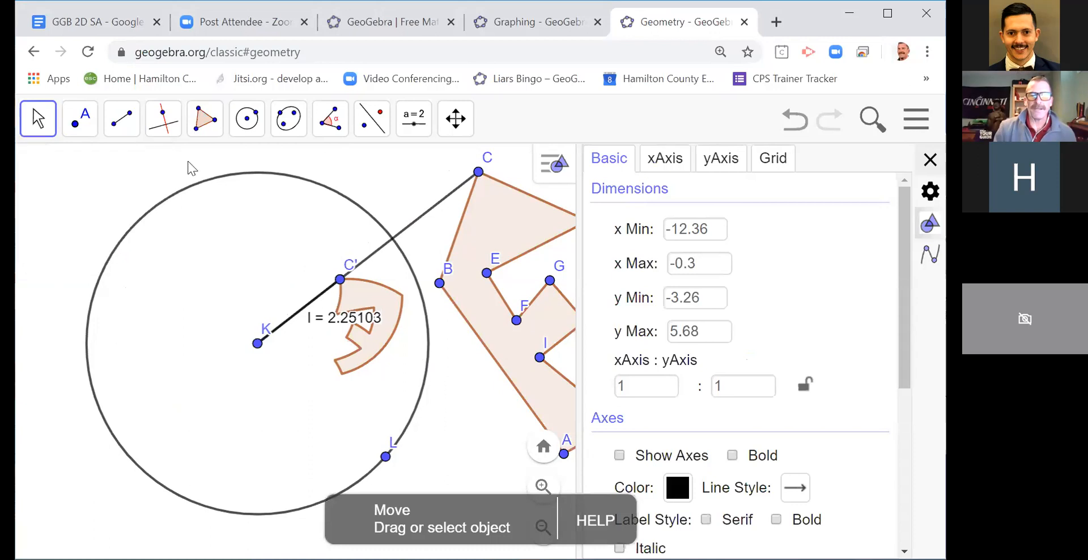
{"action": "left_click", "coordinate": [418, 221]}
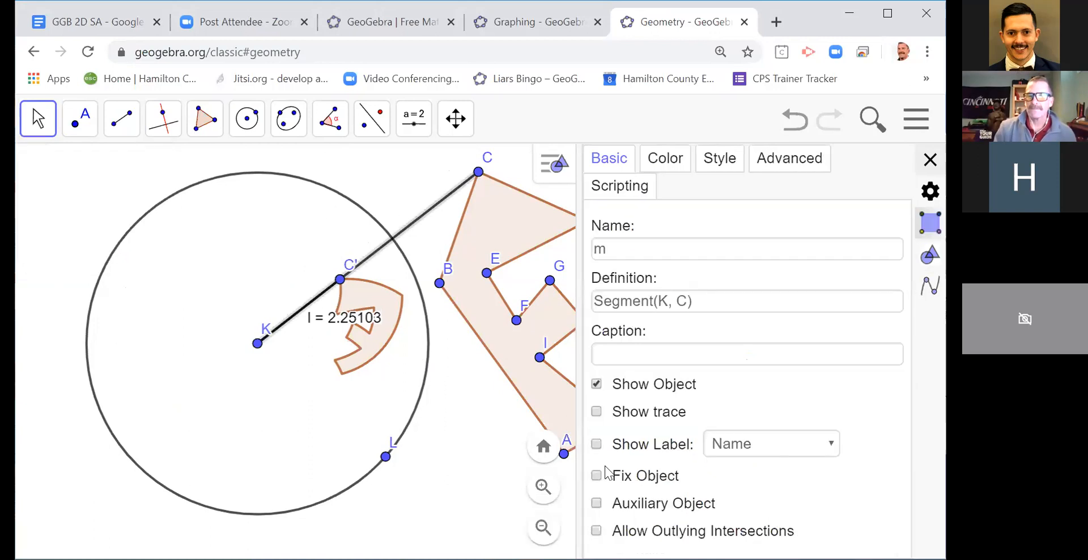
{"action": "left_click", "coordinate": [596, 443]}
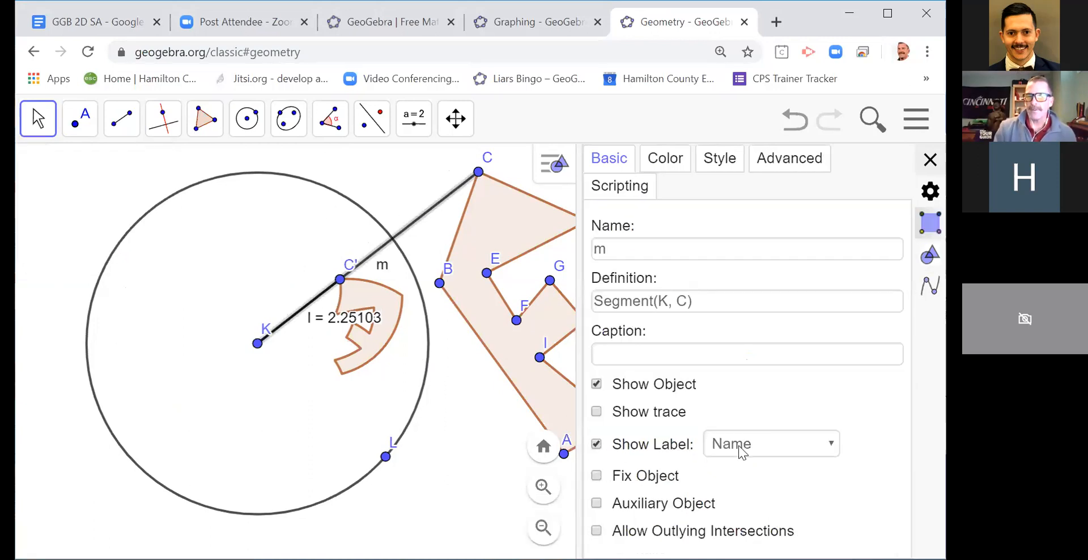
{"action": "left_click", "coordinate": [739, 446]}
{"action": "left_click", "coordinate": [739, 342]}
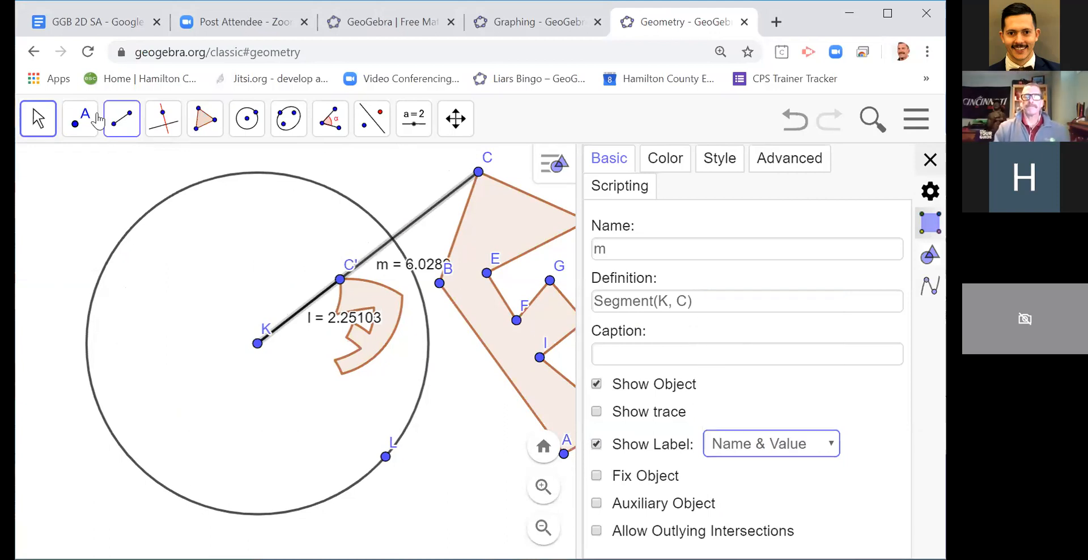
Step: Draw the radius as a segment from the centre K to point L on the circle
{"action": "left_click", "coordinate": [128, 122]}
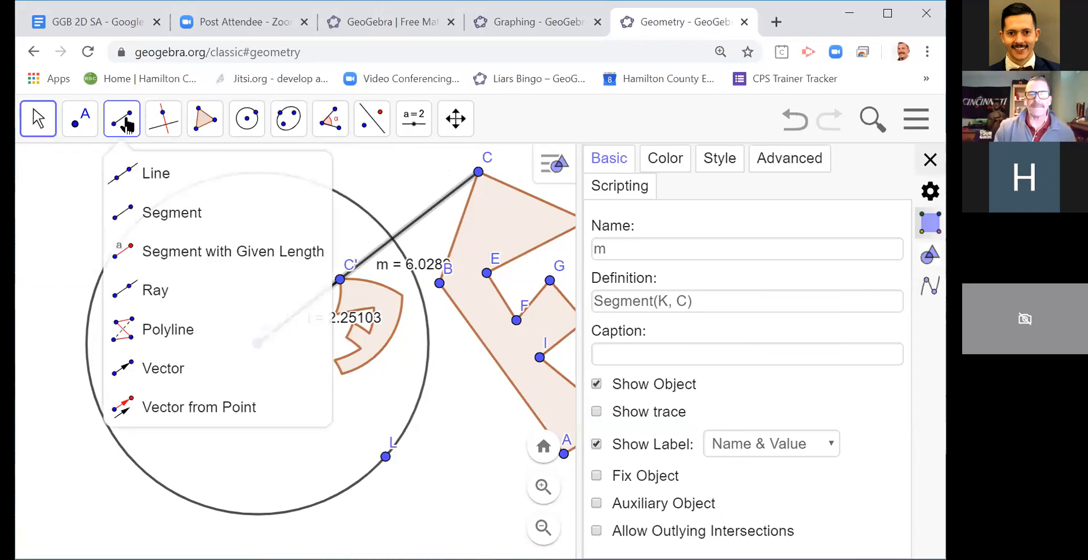
{"action": "left_click", "coordinate": [131, 172]}
{"action": "left_click", "coordinate": [133, 211]}
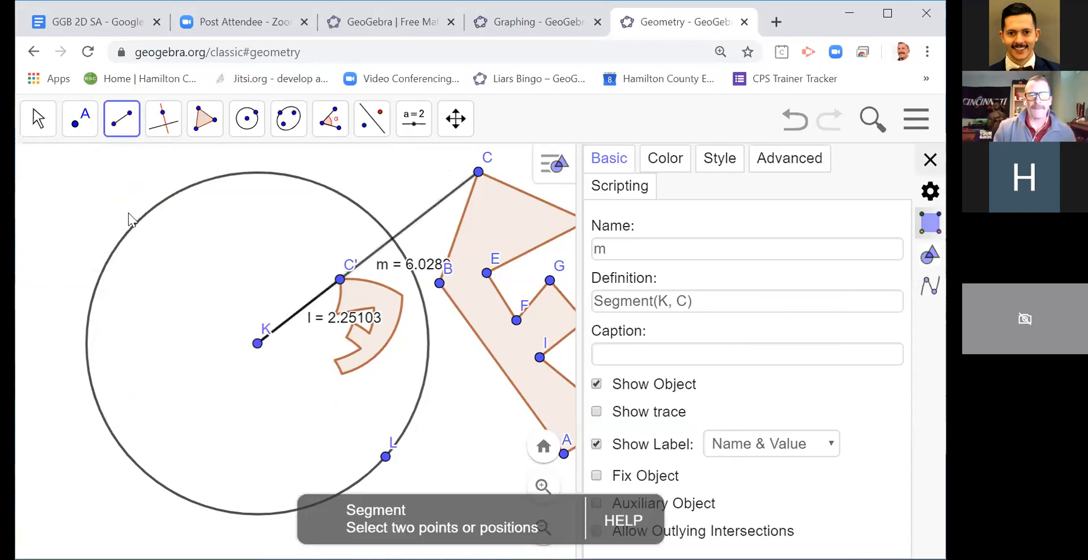
{"action": "left_click", "coordinate": [258, 343]}
{"action": "left_click", "coordinate": [385, 456]}
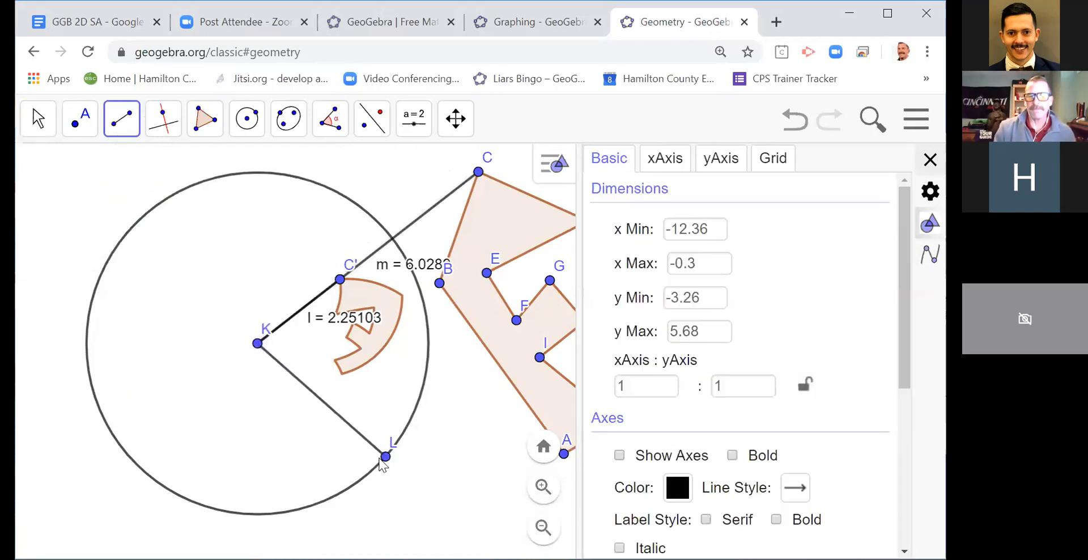
Step: Show the label of radius segment KL as Name & Value
{"action": "left_click", "coordinate": [39, 121]}
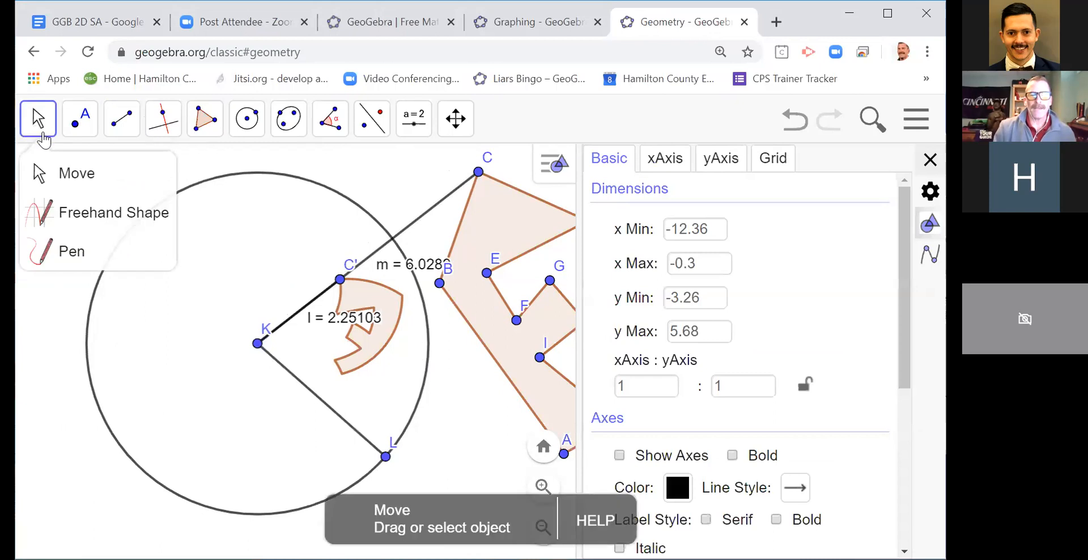
{"action": "left_click", "coordinate": [62, 181]}
{"action": "left_click", "coordinate": [293, 375]}
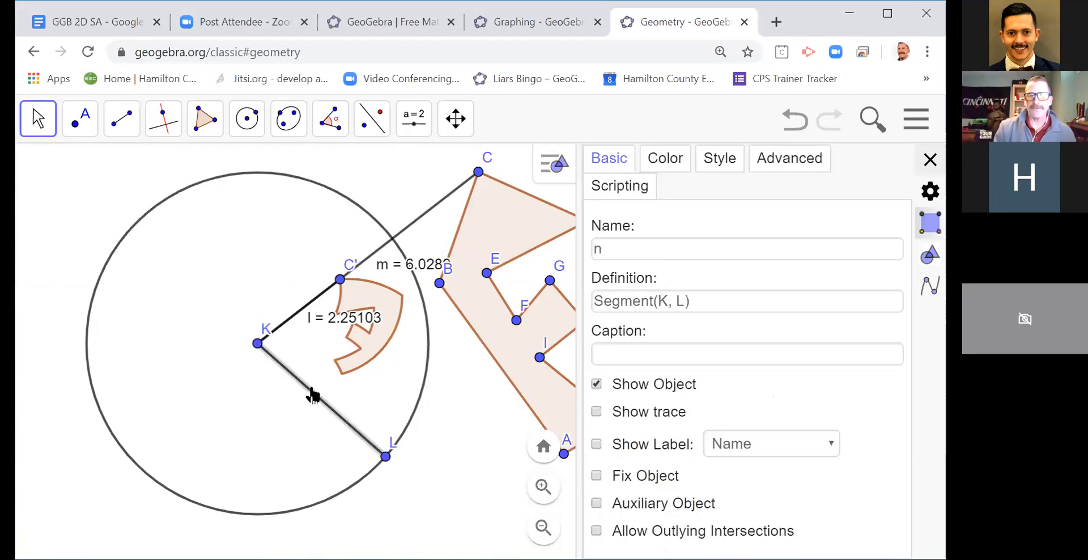
{"action": "left_click", "coordinate": [742, 445]}
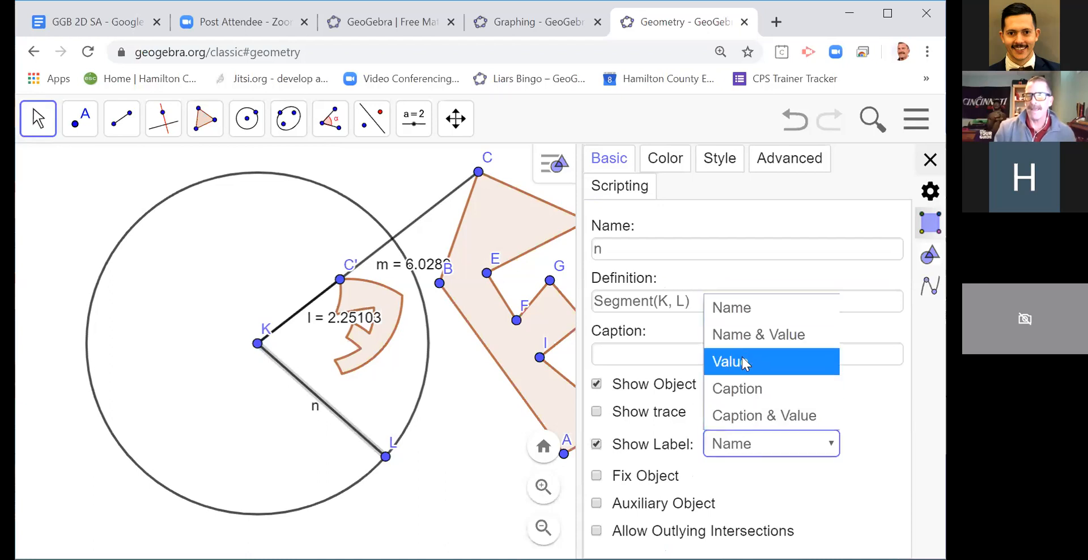
{"action": "left_click", "coordinate": [743, 336]}
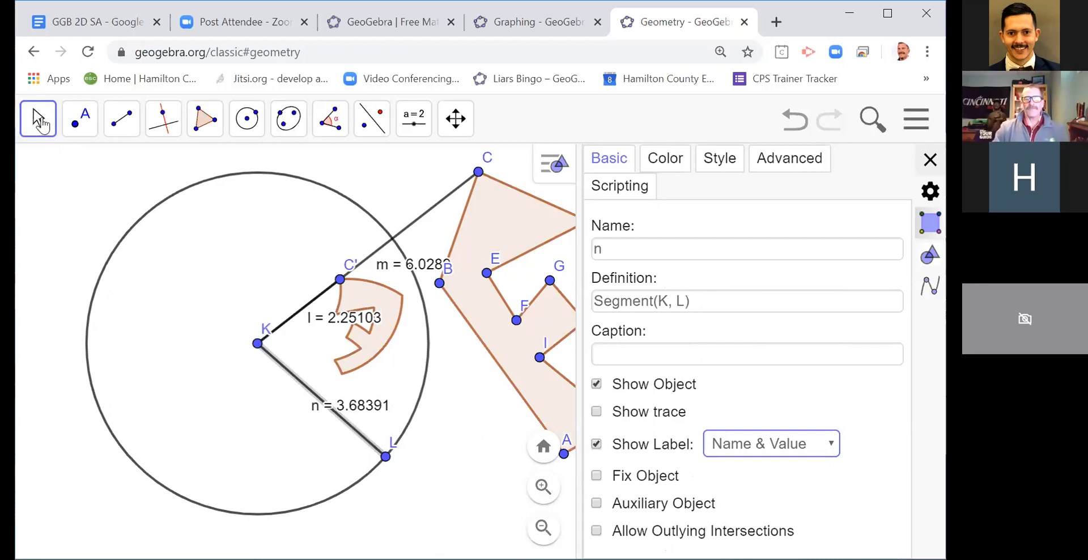
Step: Close the object settings and move point L inward to shrink the circle to a radius of about 3.01
{"action": "left_click", "coordinate": [930, 160]}
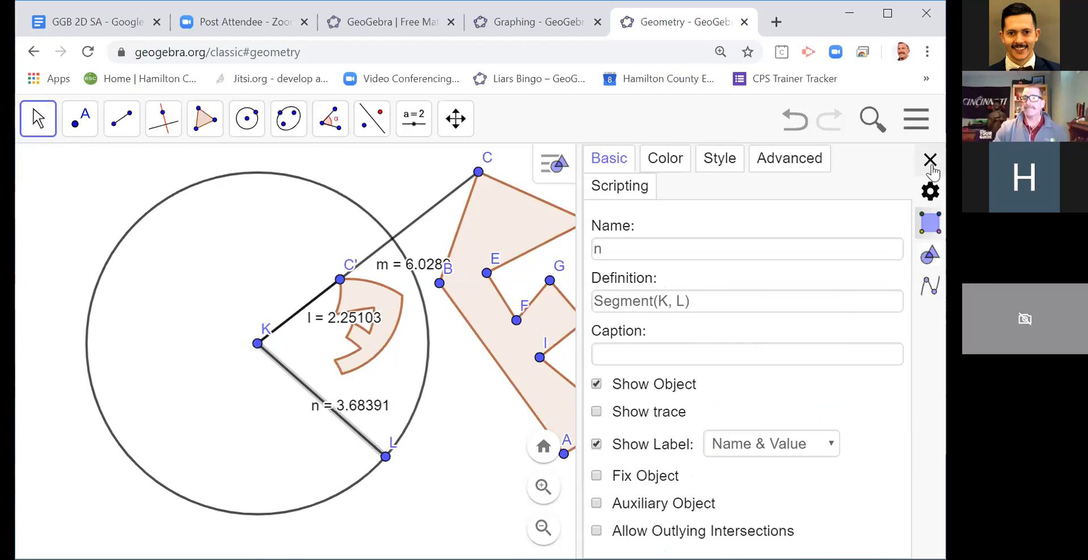
{"action": "left_click_drag", "start_coordinate": [386, 458], "coordinate": [353, 447]}
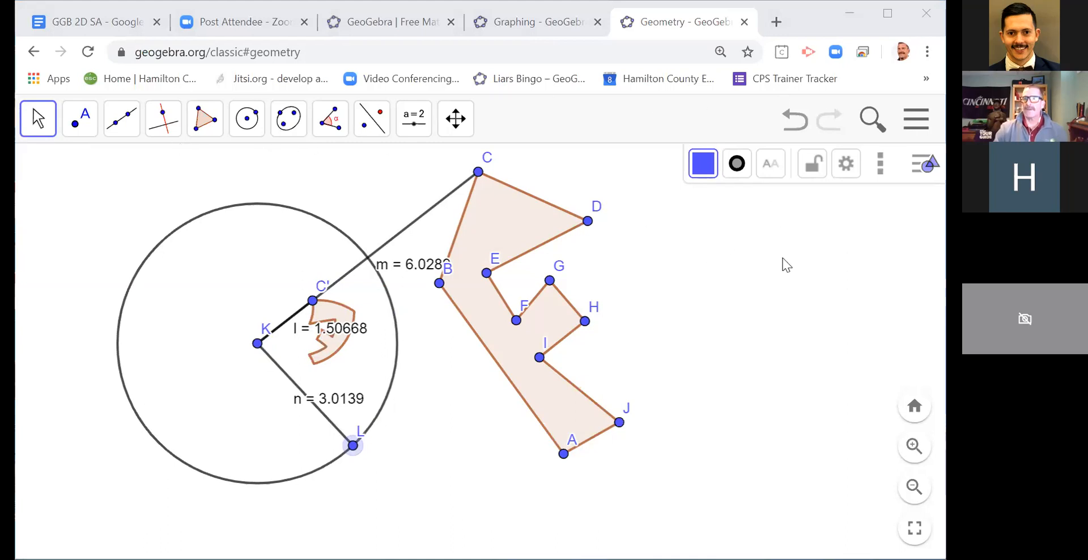
Step: Show the Algebra view beside the construction and close the main menu
{"action": "left_click", "coordinate": [915, 122]}
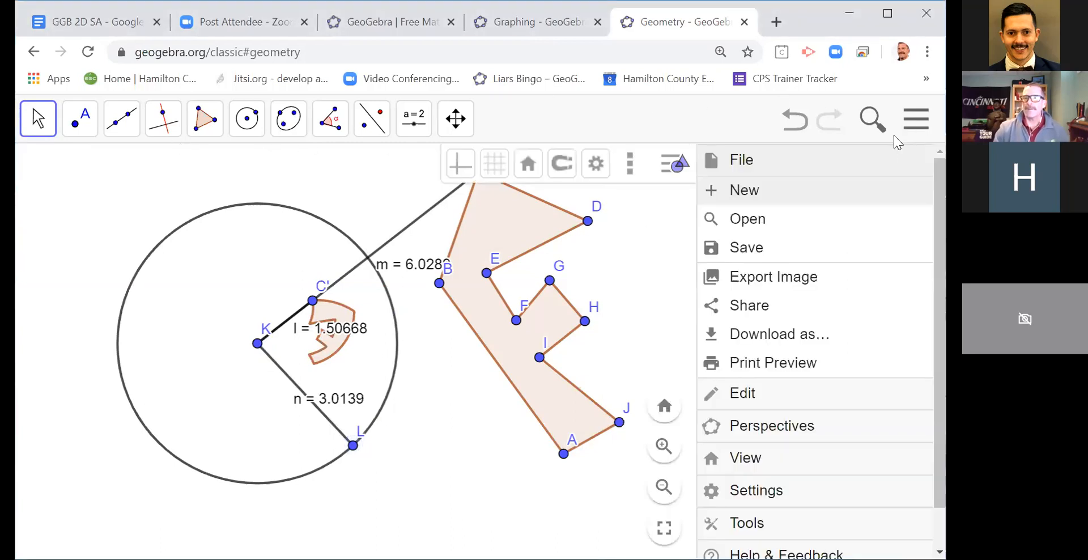
{"action": "left_click", "coordinate": [770, 471]}
{"action": "scroll", "coordinate": [828, 428], "scroll_direction": "down", "scroll_amount": 2}
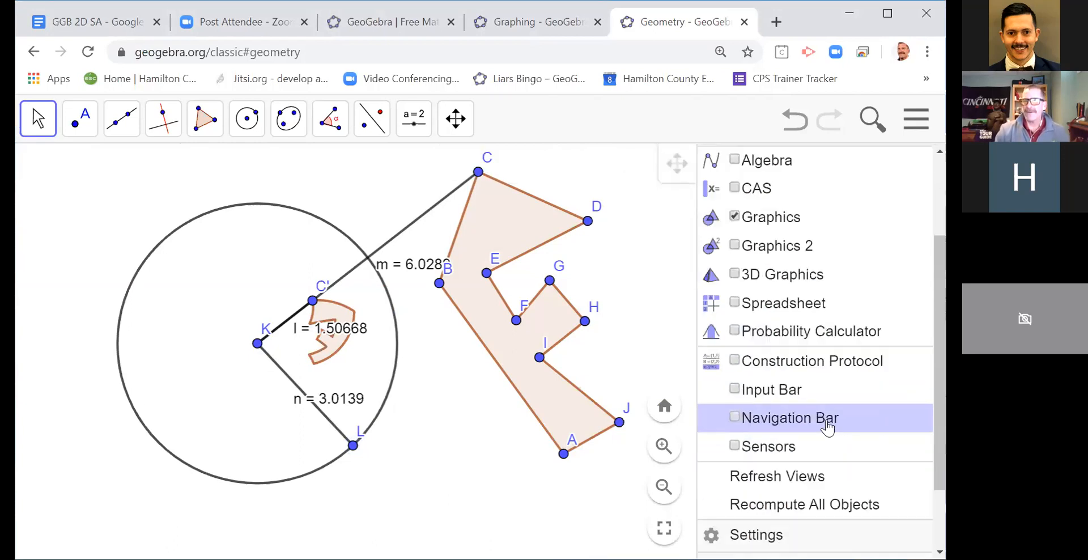
{"action": "scroll", "coordinate": [799, 295], "scroll_direction": "up", "scroll_amount": 3}
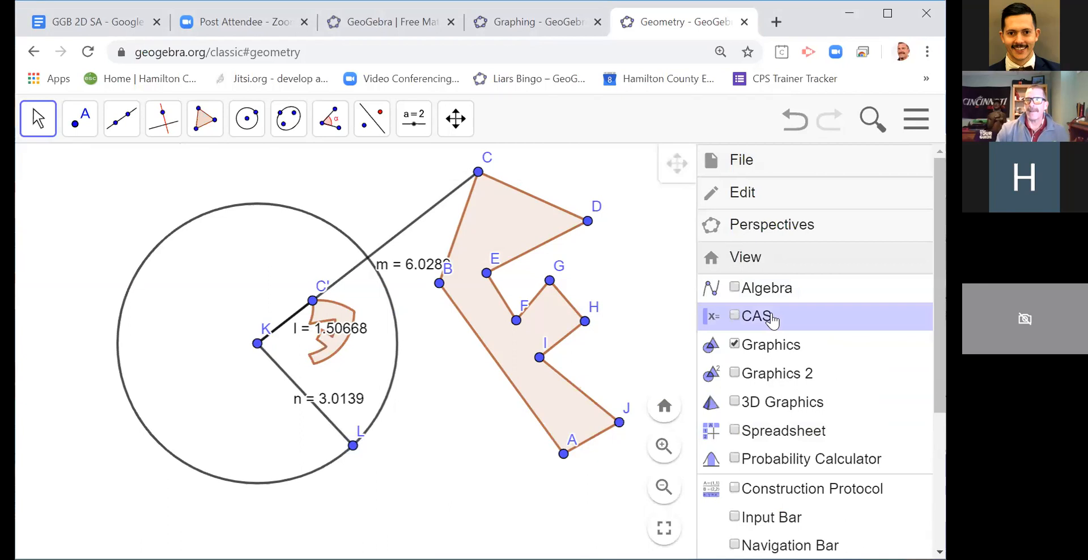
{"action": "left_click", "coordinate": [735, 287]}
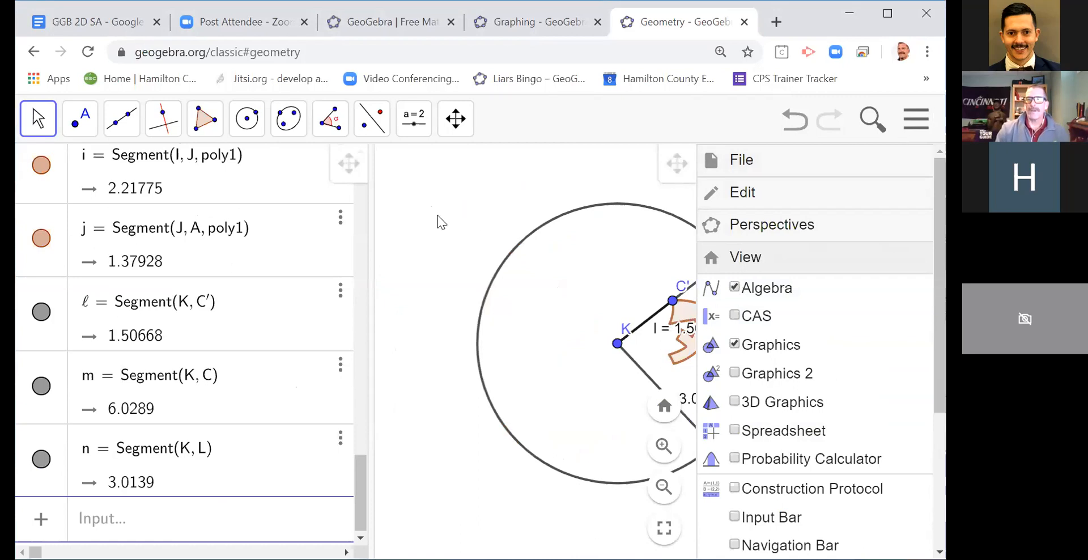
{"action": "left_click", "coordinate": [920, 126]}
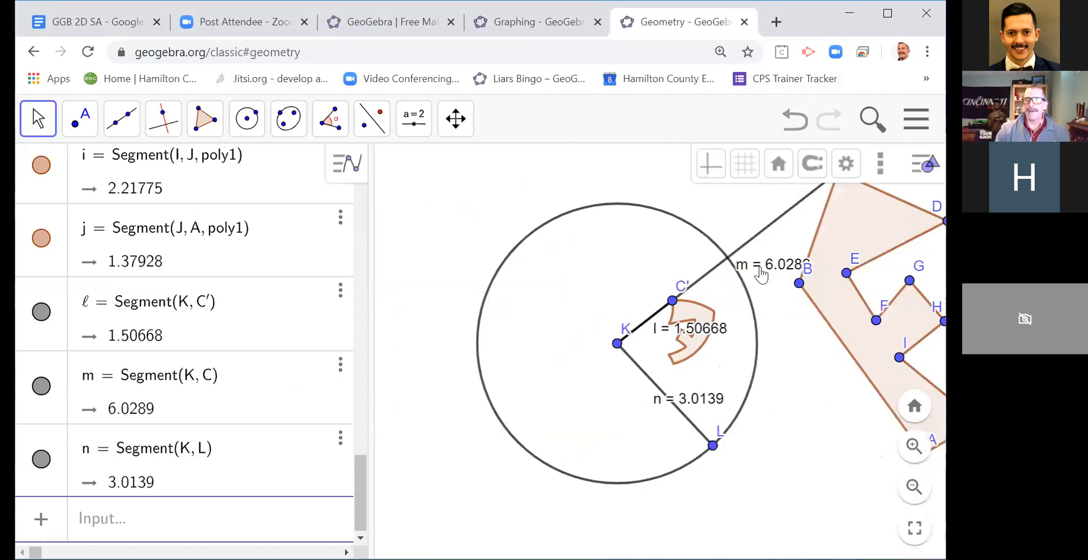
Step: Calculate the product m*l of the segment lengths KC and KC' as a new algebra entry
{"action": "left_click", "coordinate": [182, 501]}
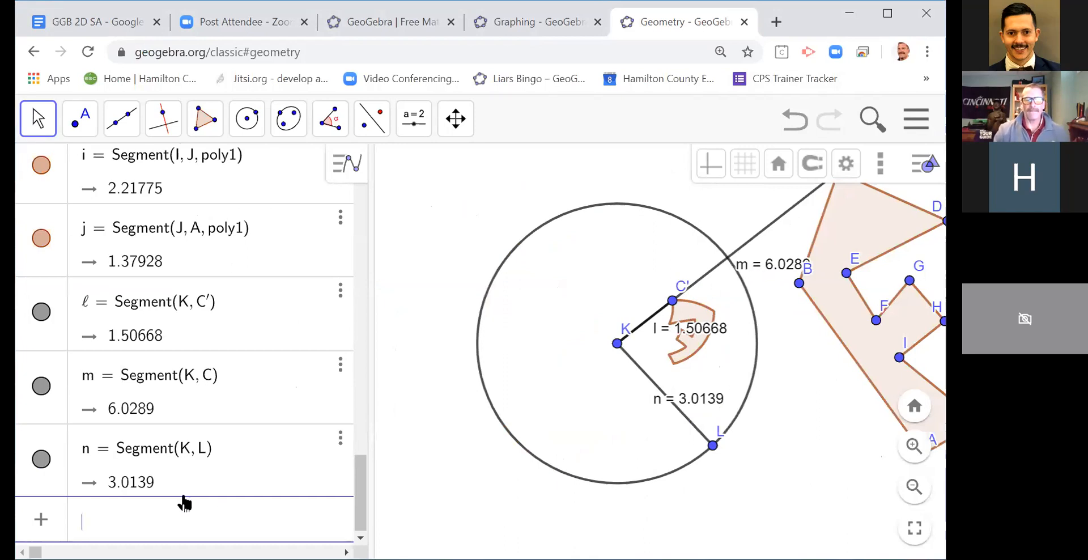
{"action": "type", "text": "m*l"}
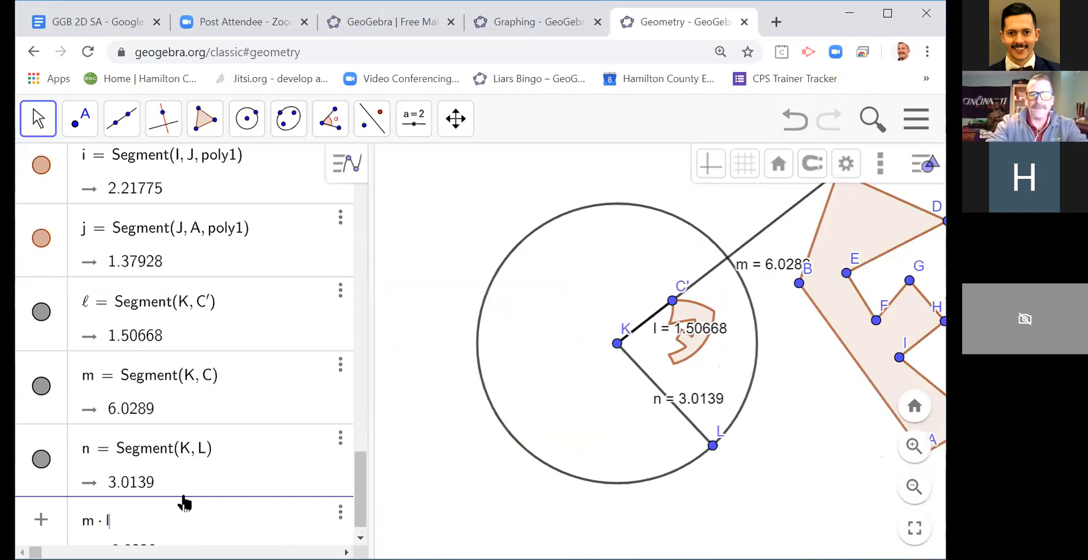
{"action": "key", "text": "Return"}
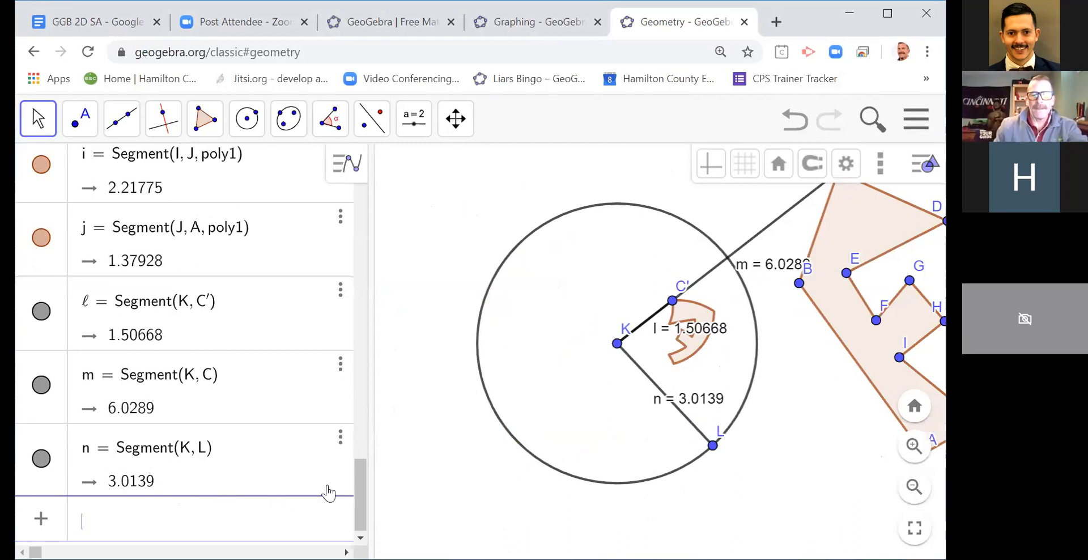
Step: Calculate n^2 as a new algebra entry and compare it with the product m*l in the Number group
{"action": "left_click_drag", "start_coordinate": [359, 498], "coordinate": [342, 192]}
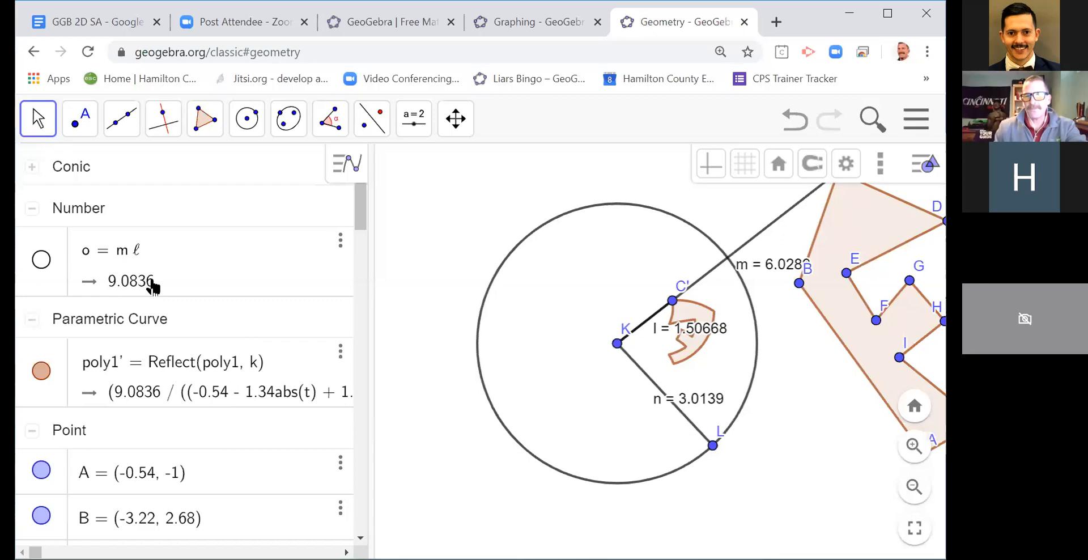
{"action": "left_click_drag", "start_coordinate": [358, 216], "coordinate": [358, 491]}
{"action": "scroll", "coordinate": [175, 535], "scroll_direction": "down", "scroll_amount": 2}
{"action": "left_click", "coordinate": [134, 517]}
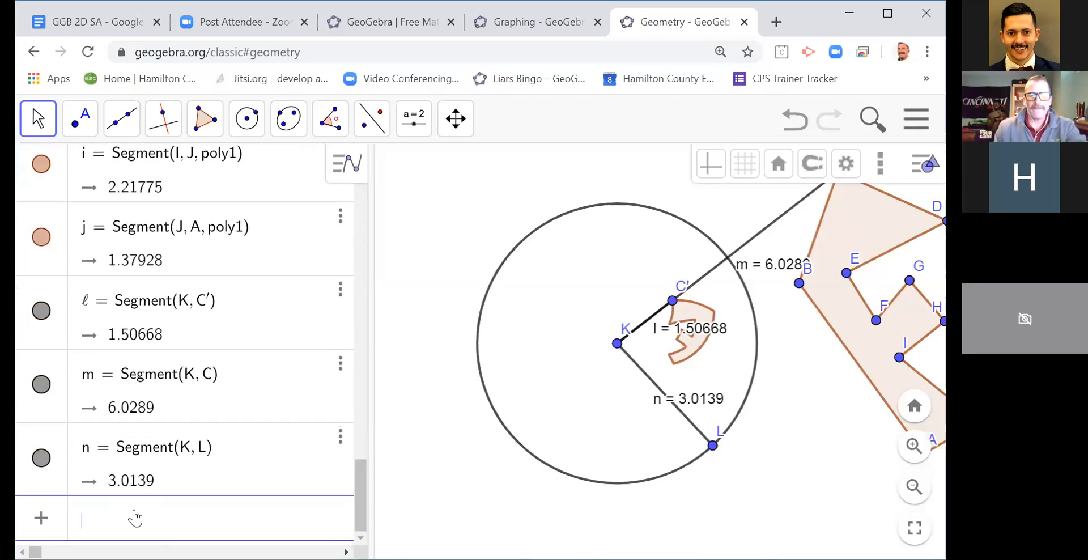
{"action": "type", "text": "n^2"}
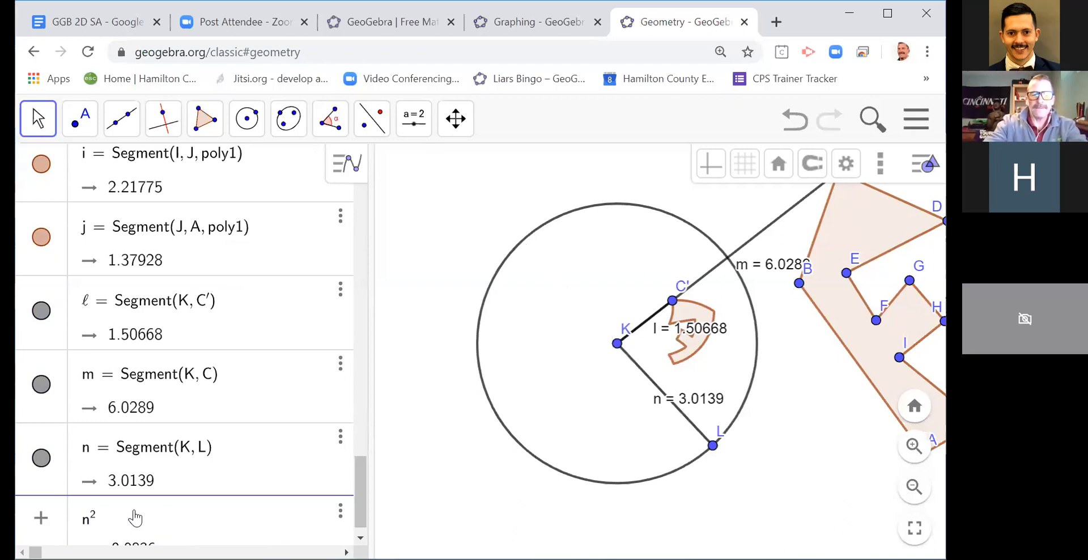
{"action": "key", "text": "Return"}
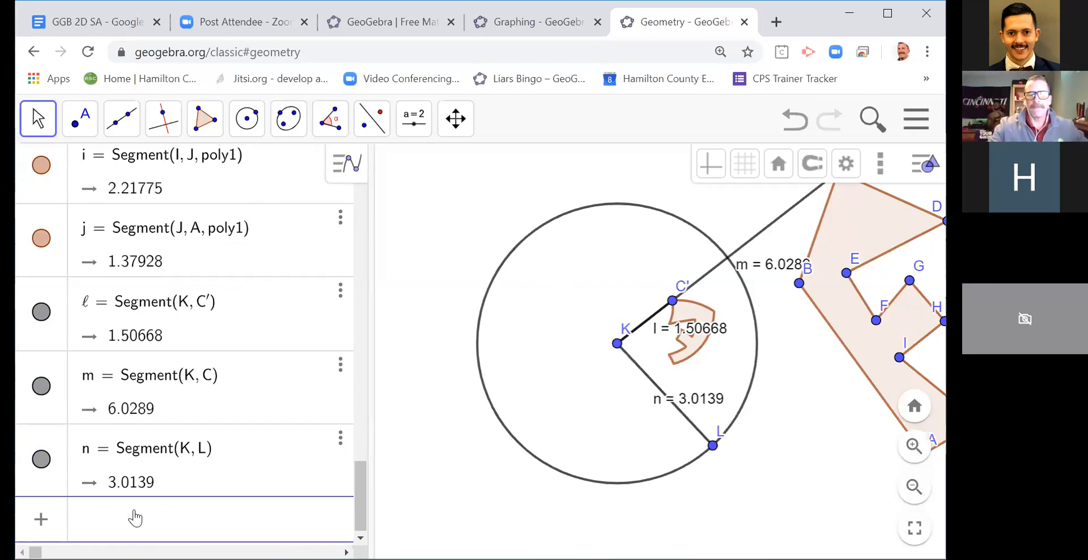
{"action": "left_click_drag", "start_coordinate": [363, 501], "coordinate": [351, 193]}
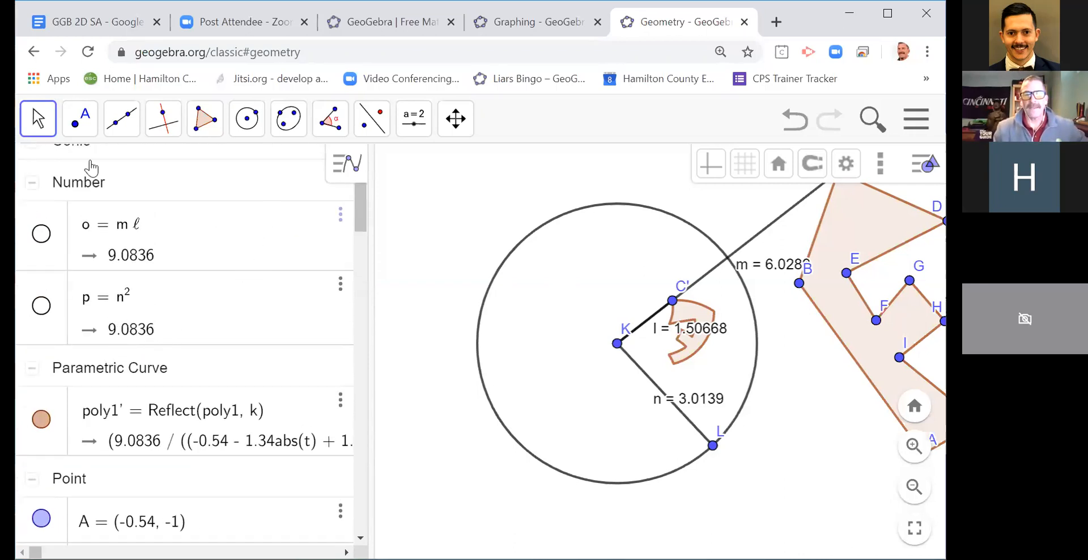
Step: Handwrite the relation m × l = n² with the Pen tool across the upper part of the construction
{"action": "left_click", "coordinate": [39, 119]}
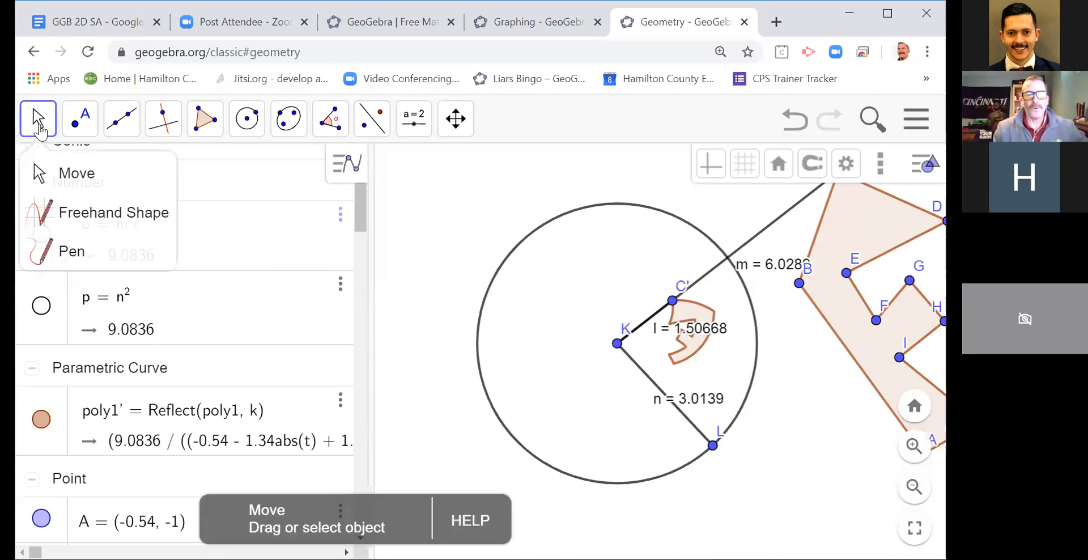
{"action": "left_click", "coordinate": [46, 252]}
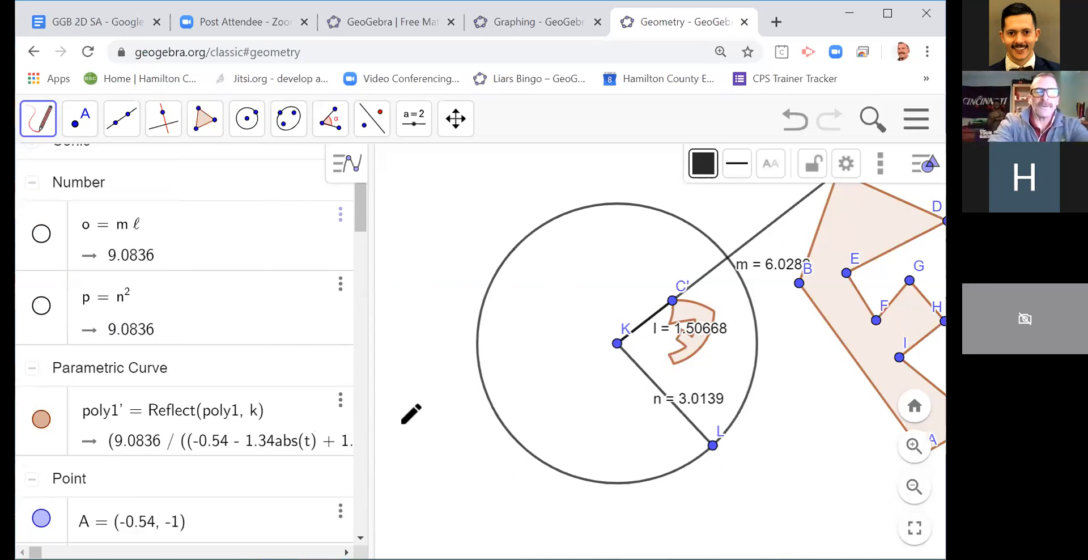
{"action": "mouse_move", "coordinate": [408, 202]}
{"action": "left_mouse_down"}
{"action": "mouse_move", "coordinate": [416, 255]}
{"action": "mouse_move", "coordinate": [469, 246]}
{"action": "left_mouse_up"}
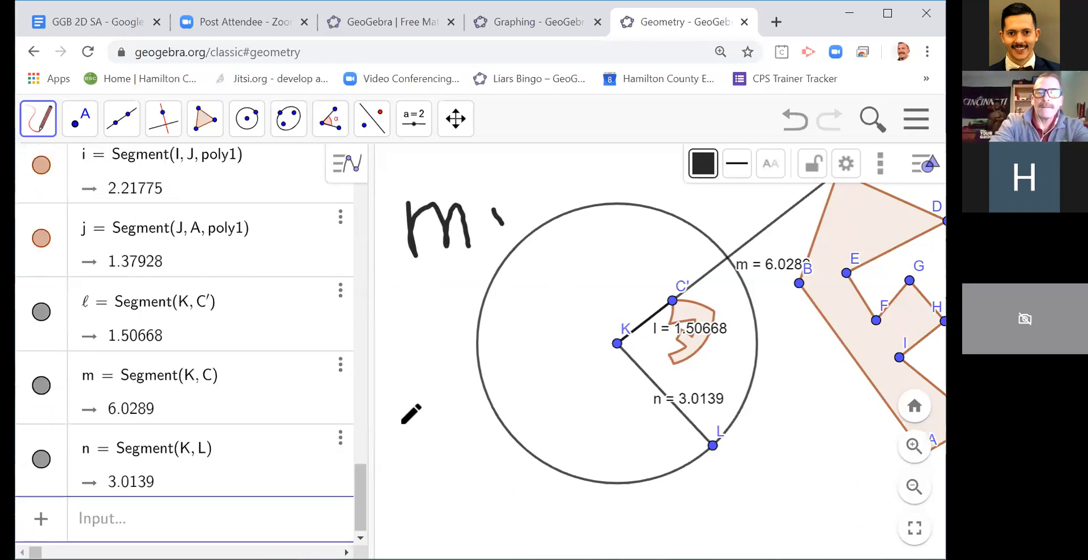
{"action": "left_click_drag", "start_coordinate": [528, 169], "coordinate": [528, 239]}
{"action": "mouse_move", "coordinate": [559, 196]}
{"action": "left_mouse_down"}
{"action": "mouse_move", "coordinate": [589, 194]}
{"action": "mouse_move", "coordinate": [580, 213]}
{"action": "mouse_move", "coordinate": [623, 207]}
{"action": "mouse_move", "coordinate": [644, 245]}
{"action": "left_mouse_up"}
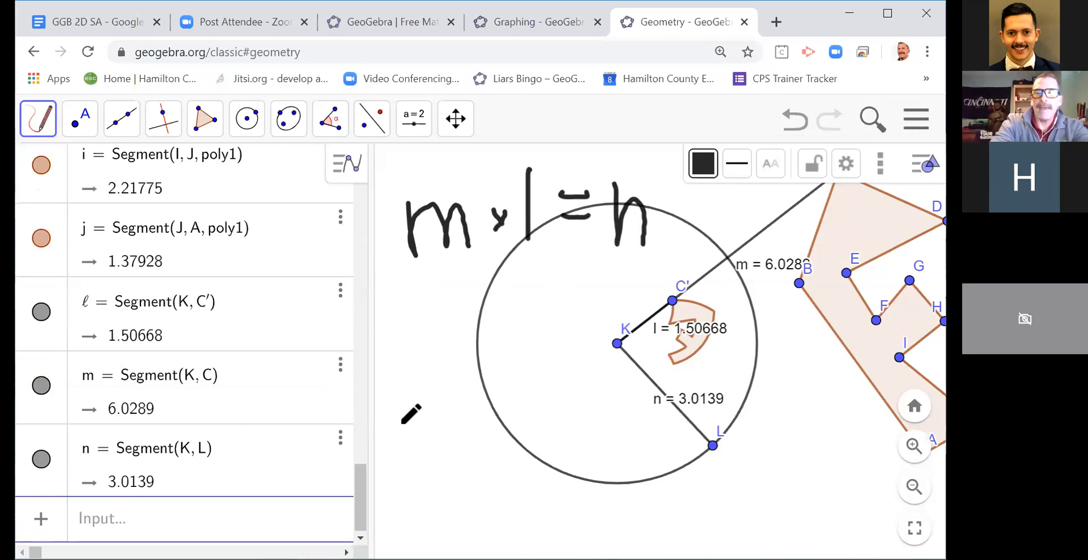
{"action": "left_click_drag", "start_coordinate": [674, 199], "coordinate": [679, 200]}
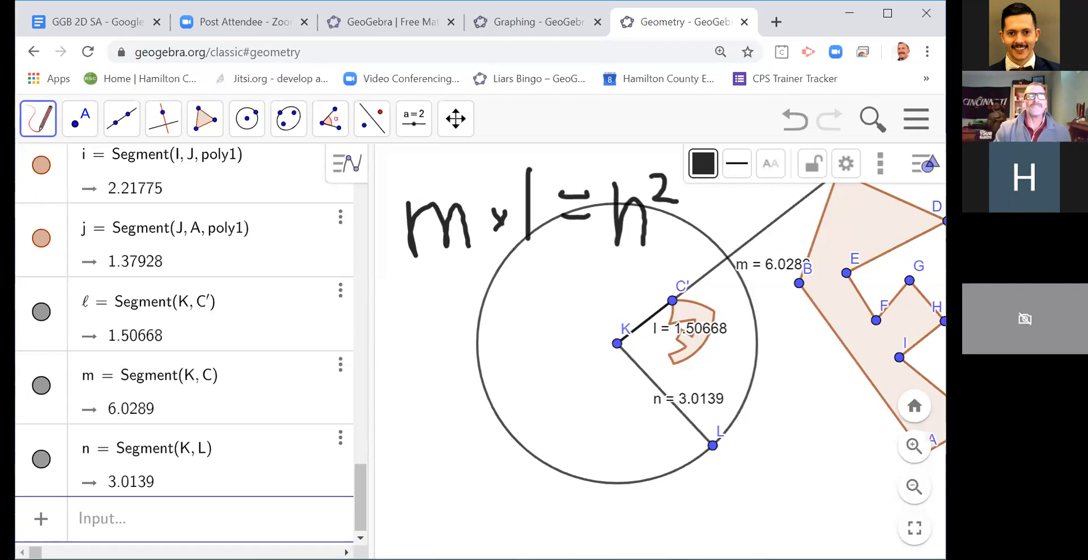
Step: Delete the handwritten equation from the construction
{"action": "left_click", "coordinate": [41, 138]}
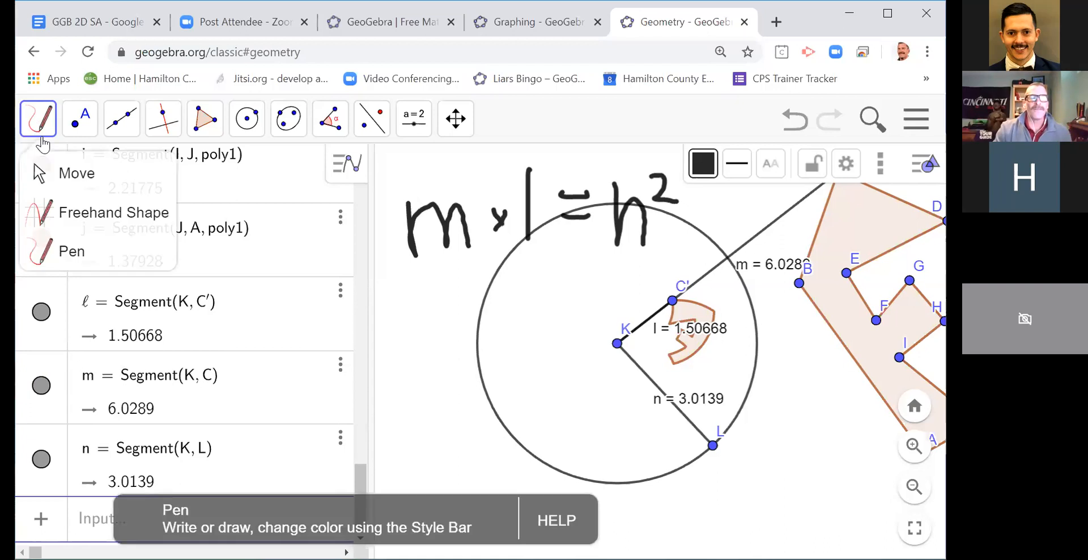
{"action": "left_click", "coordinate": [58, 174]}
{"action": "left_click", "coordinate": [465, 238]}
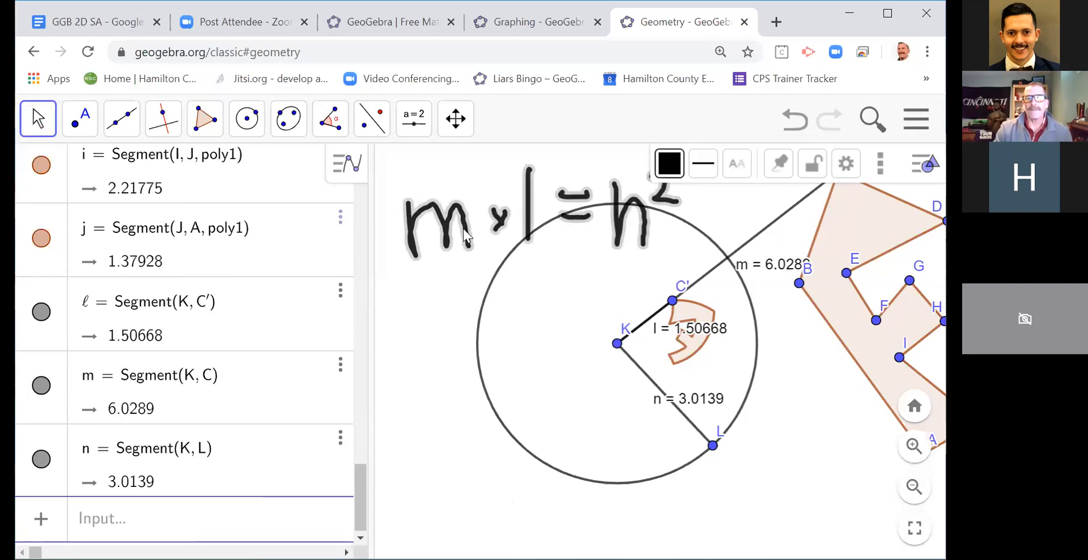
{"action": "key", "text": "Delete"}
Step: Delete the polygon outside the circle together with its reflected image
{"action": "left_click_drag", "start_coordinate": [785, 369], "coordinate": [674, 381]}
{"action": "left_click", "coordinate": [728, 306]}
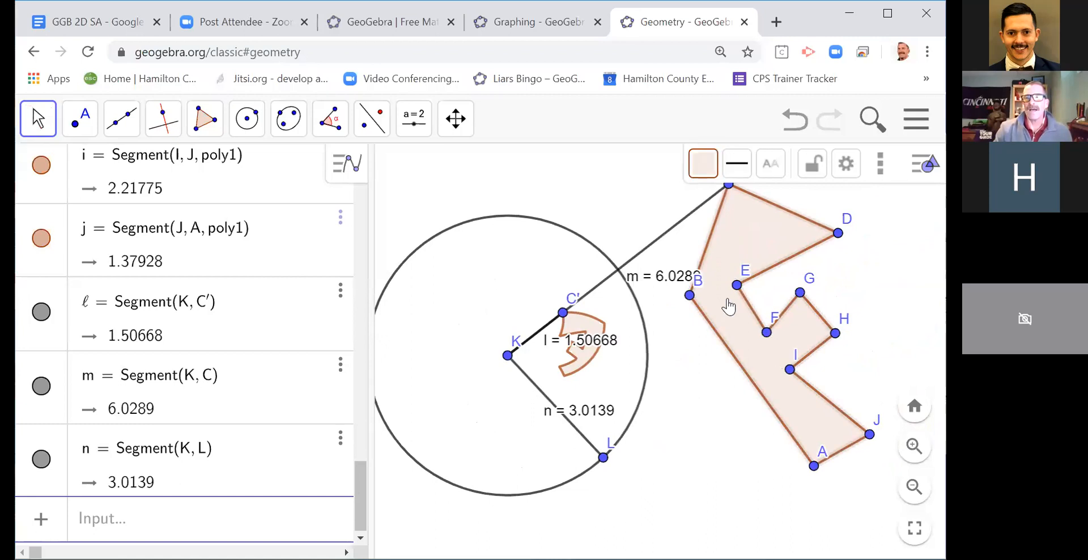
{"action": "key", "text": "Delete"}
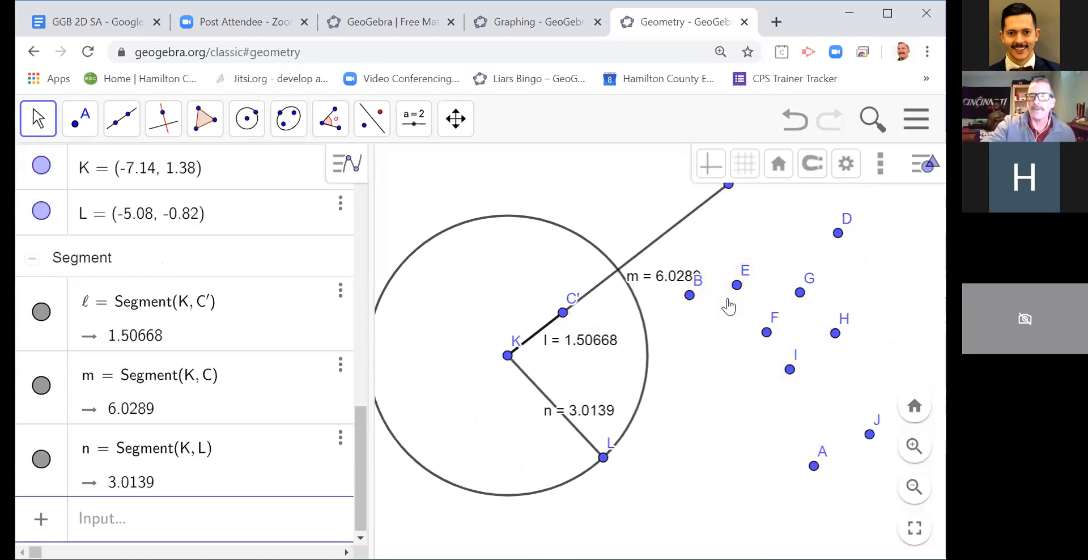
Step: Delete points C' and C along with the segments joining them to centre K
{"action": "left_click", "coordinate": [842, 232]}
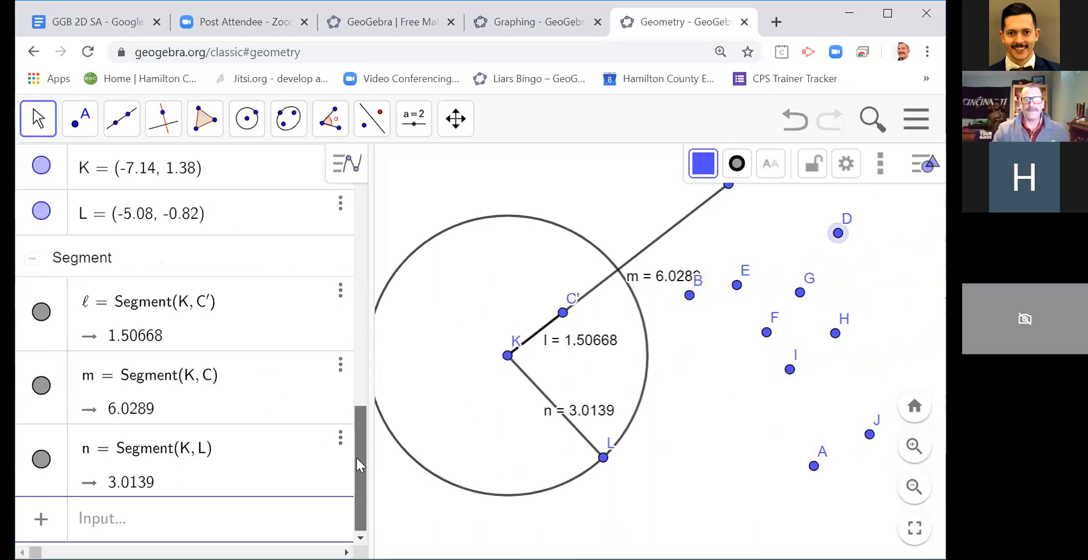
{"action": "left_click_drag", "start_coordinate": [704, 352], "coordinate": [704, 400]}
{"action": "left_click", "coordinate": [563, 363]}
{"action": "key", "text": "Delete"}
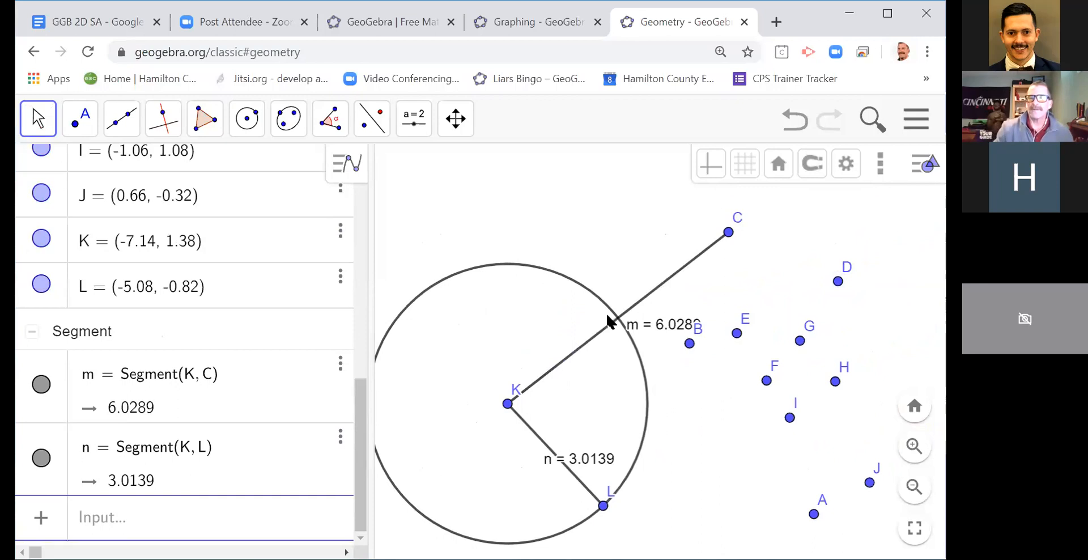
{"action": "left_click", "coordinate": [732, 233]}
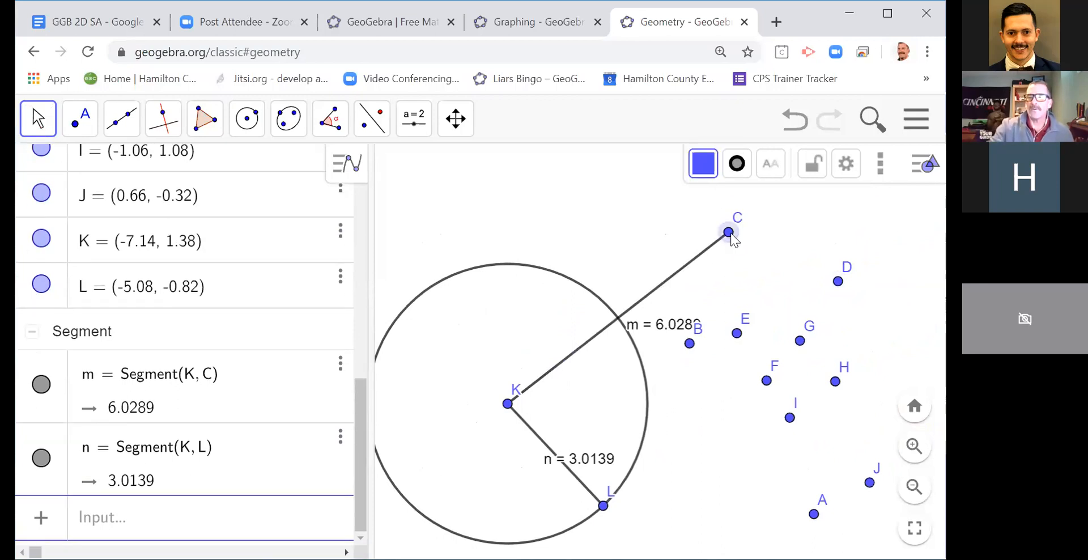
{"action": "key", "text": "Delete"}
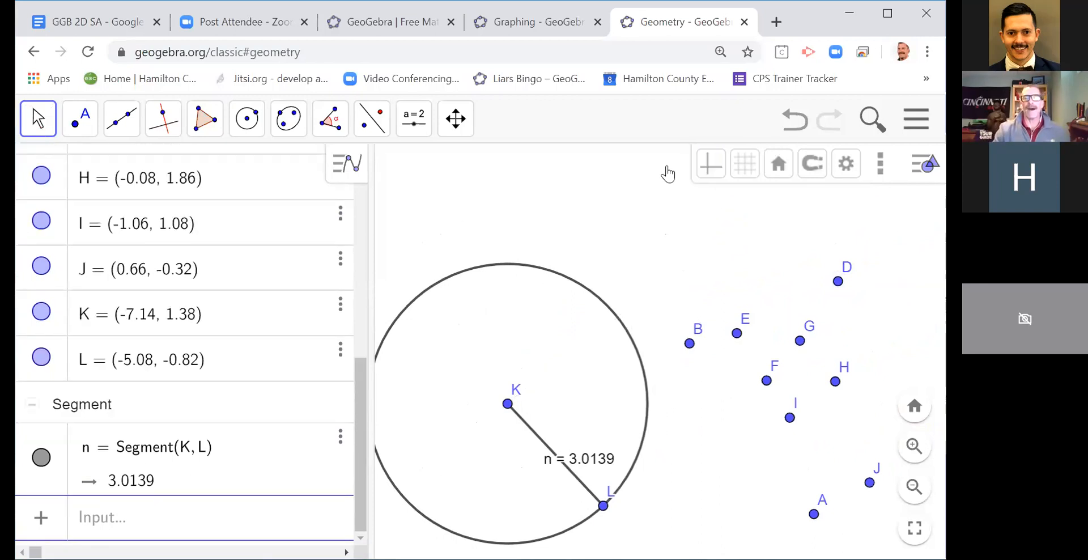
Step: Hide the Algebra view and delete the leftover polygon points A, B and D to J outside the circle
{"action": "left_click", "coordinate": [923, 122]}
{"action": "left_click", "coordinate": [734, 289]}
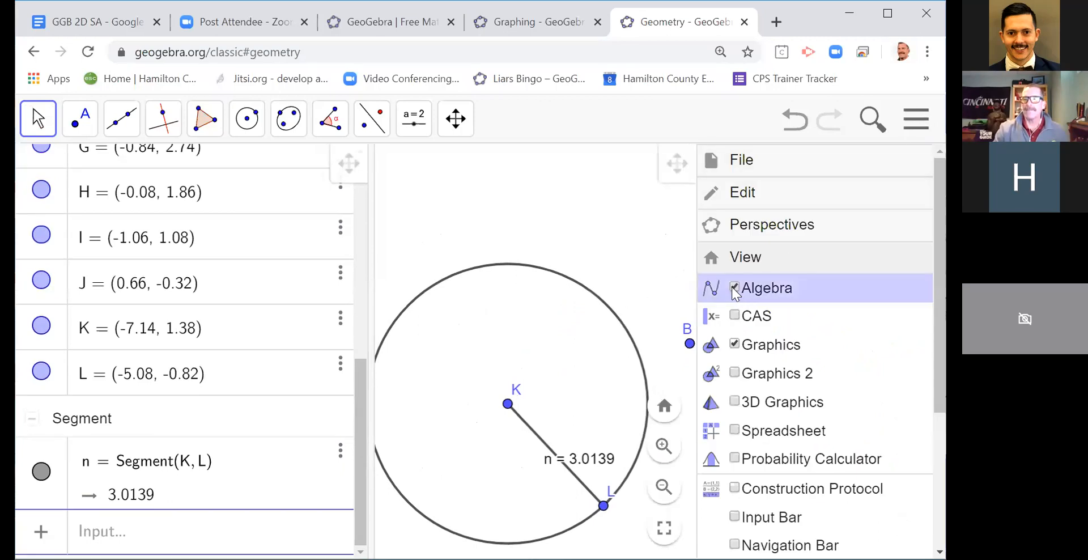
{"action": "left_click", "coordinate": [300, 240]}
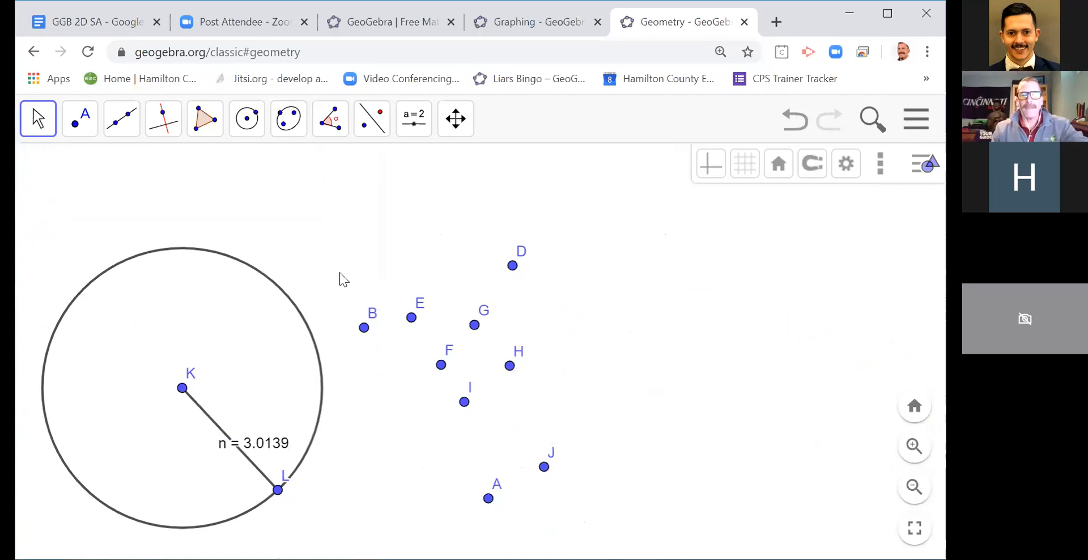
{"action": "left_click_drag", "start_coordinate": [357, 288], "coordinate": [606, 484]}
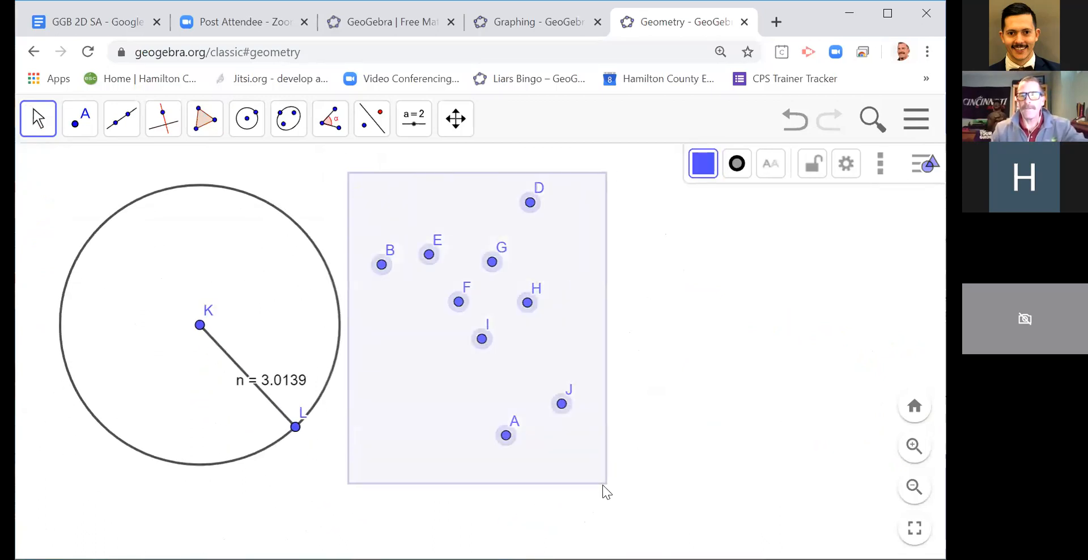
{"action": "key", "text": "Delete"}
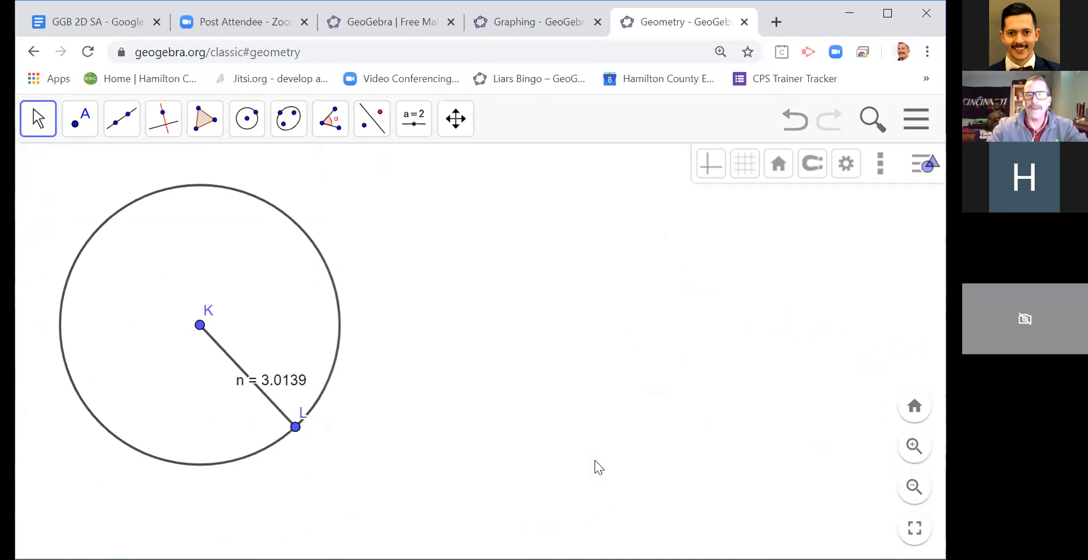
Step: Draw a slanted line through two new points A and B outside the circle
{"action": "left_click", "coordinate": [130, 126]}
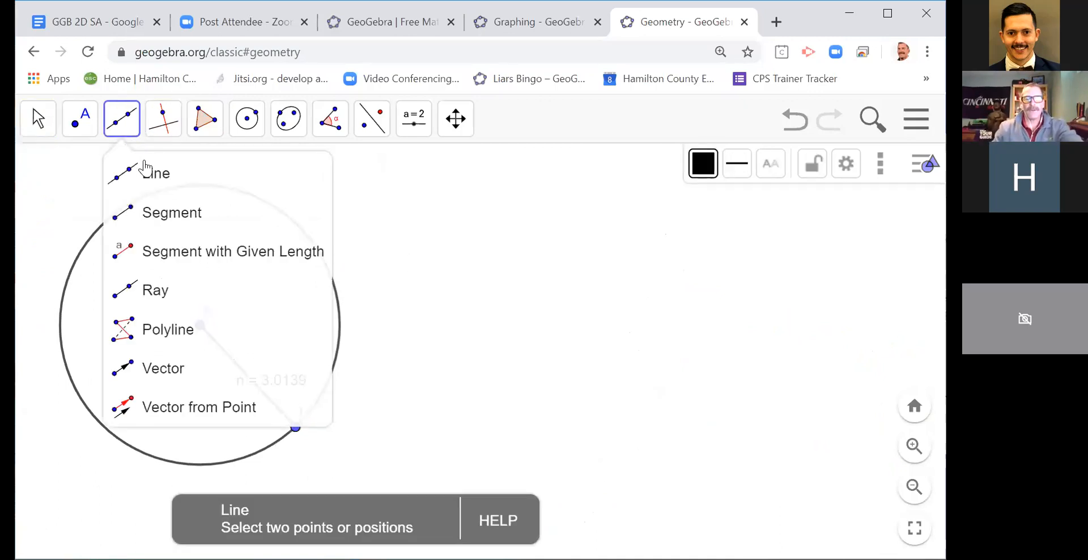
{"action": "left_click", "coordinate": [361, 197]}
{"action": "left_click", "coordinate": [544, 416]}
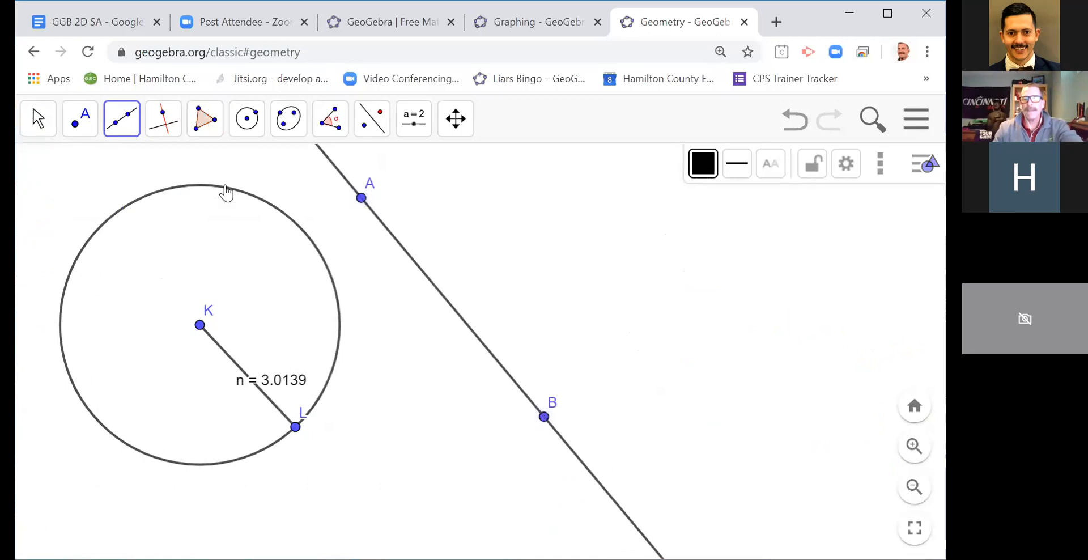
{"action": "left_click", "coordinate": [38, 119]}
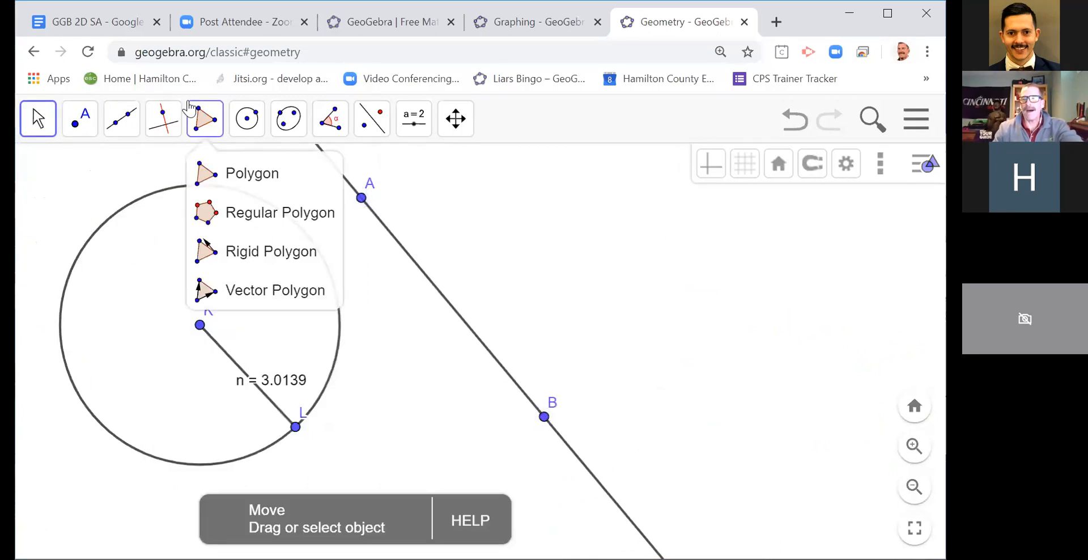
Step: Reflect line AB about the circle centred at K
{"action": "mouse_move", "coordinate": [377, 126]}
{"action": "left_click", "coordinate": [414, 251]}
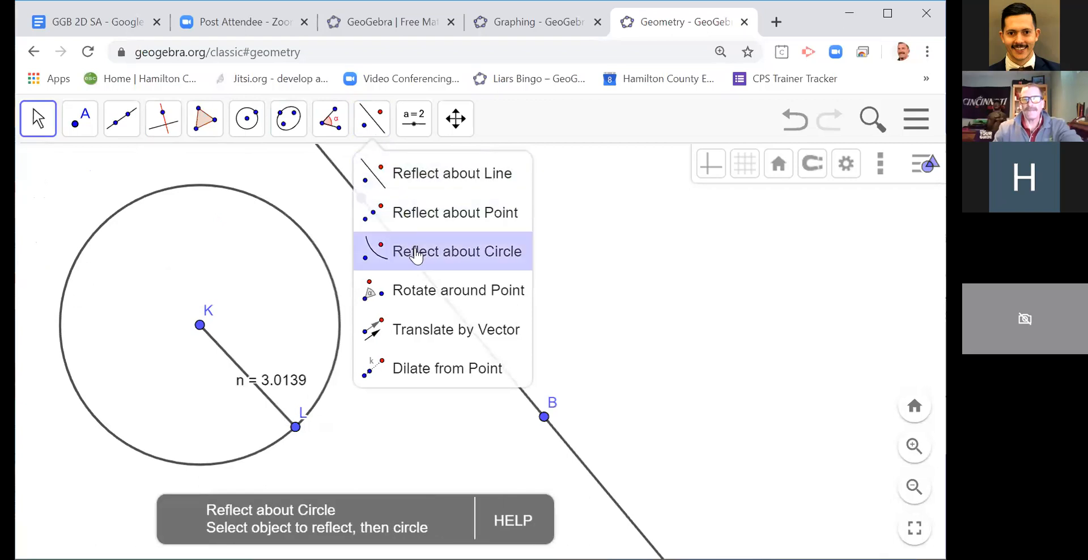
{"action": "left_click", "coordinate": [425, 276]}
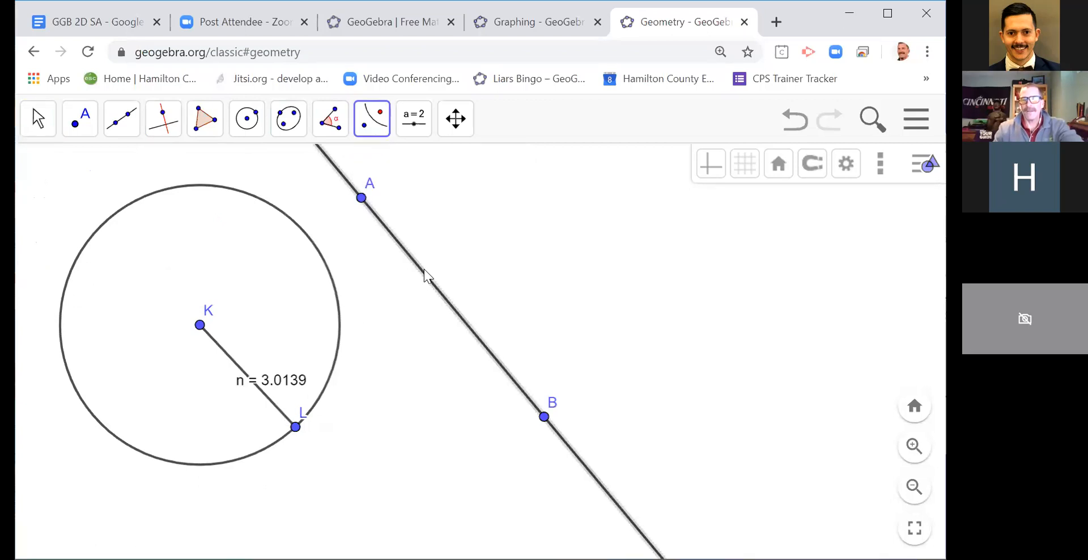
{"action": "left_click", "coordinate": [336, 294]}
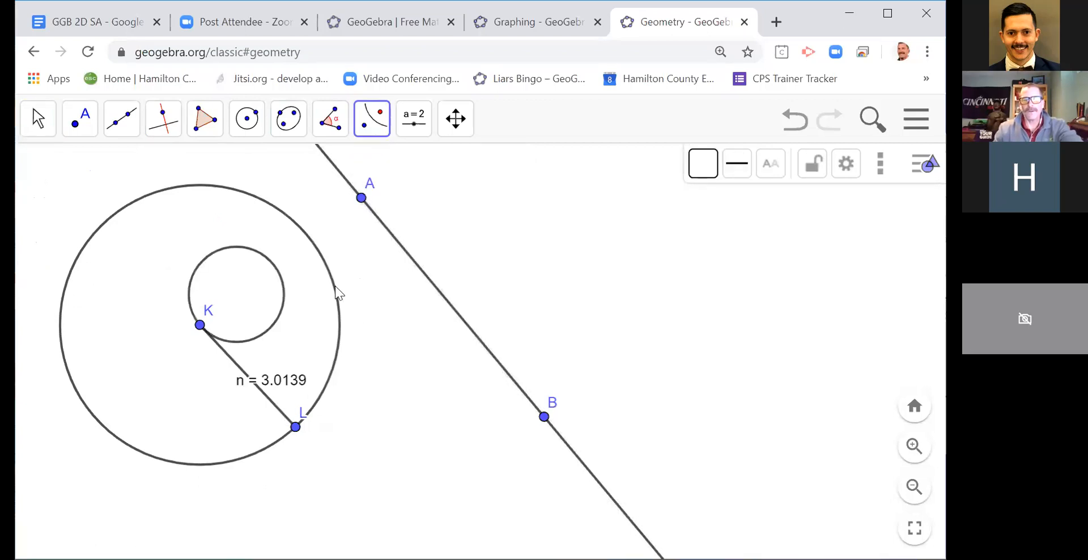
Step: Delete radius segment KL and reposition points A and B so the line slopes upward outside the circle
{"action": "left_click", "coordinate": [38, 118]}
{"action": "left_click", "coordinate": [93, 160]}
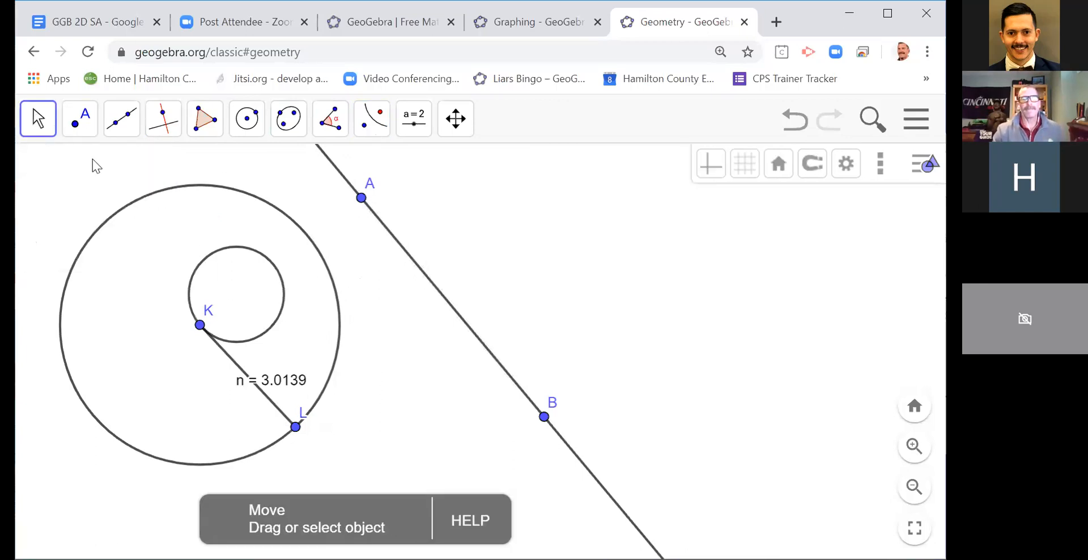
{"action": "left_click", "coordinate": [237, 373]}
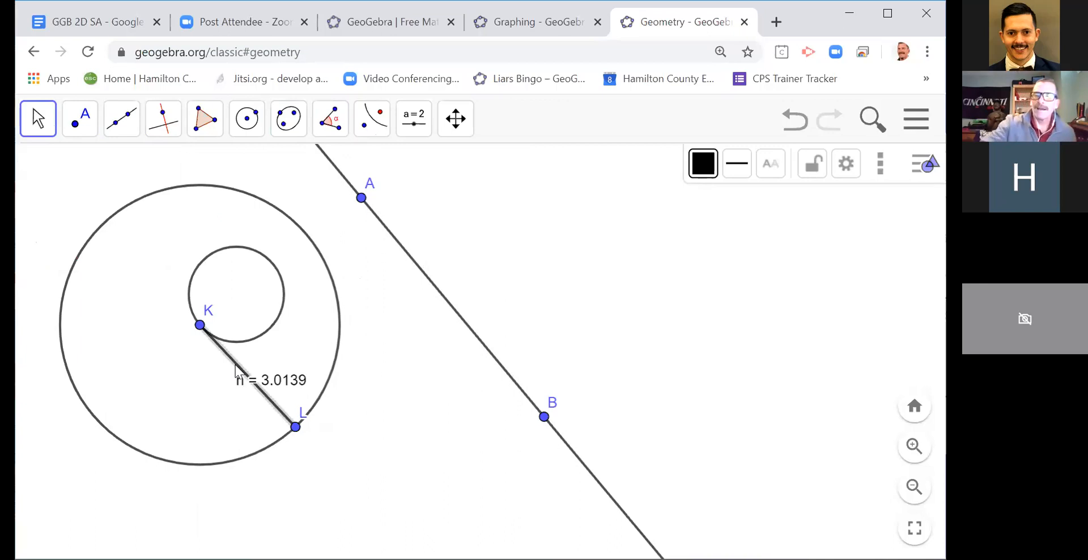
{"action": "key", "text": "Delete"}
{"action": "left_click_drag", "start_coordinate": [362, 198], "coordinate": [462, 312]}
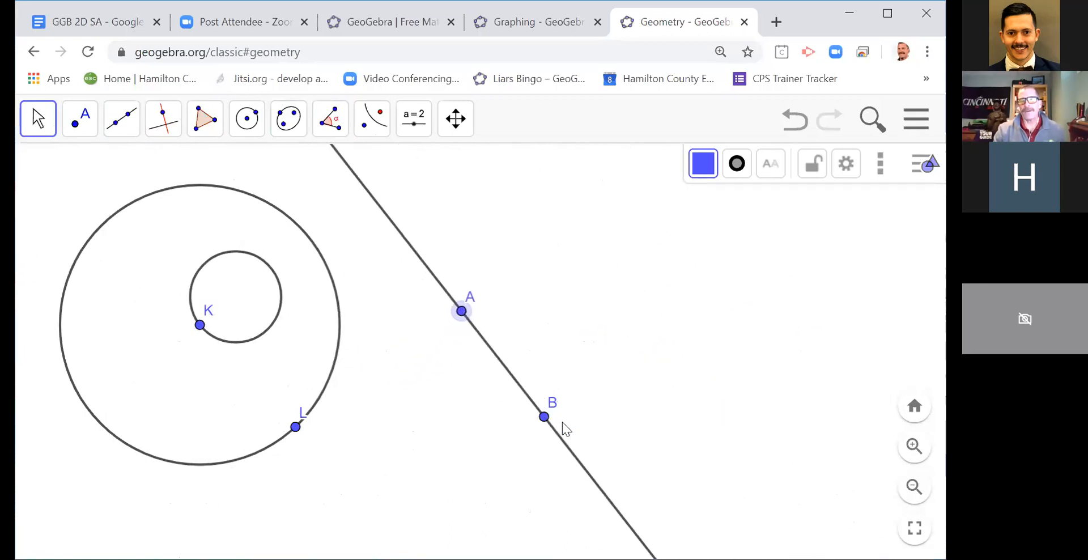
{"action": "left_click_drag", "start_coordinate": [544, 418], "coordinate": [404, 453]}
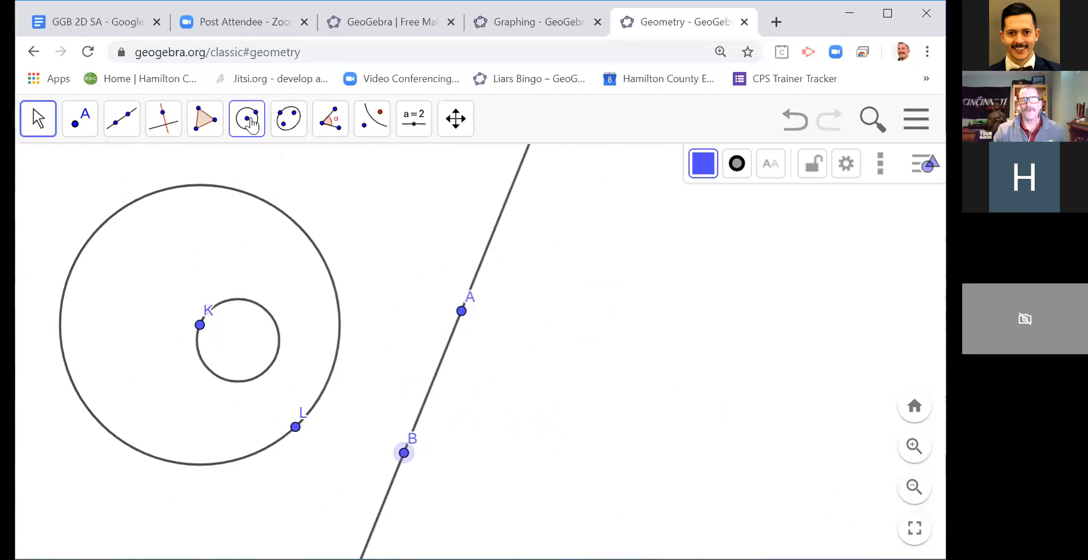
Step: Draw a small circle with centre C through point D on the far side of line AB from K
{"action": "left_click", "coordinate": [250, 123]}
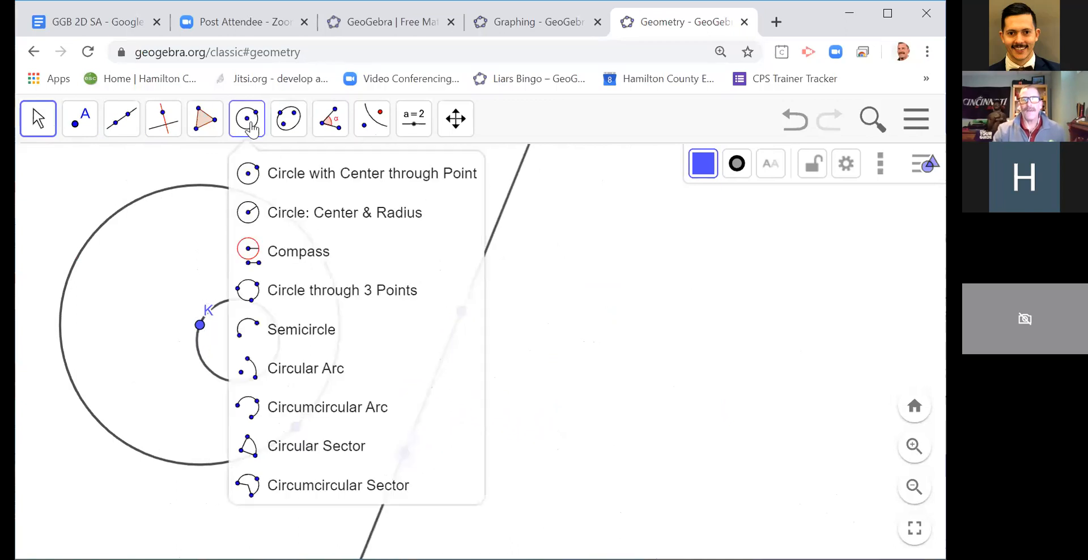
{"action": "left_click", "coordinate": [256, 180]}
{"action": "left_click", "coordinate": [541, 325]}
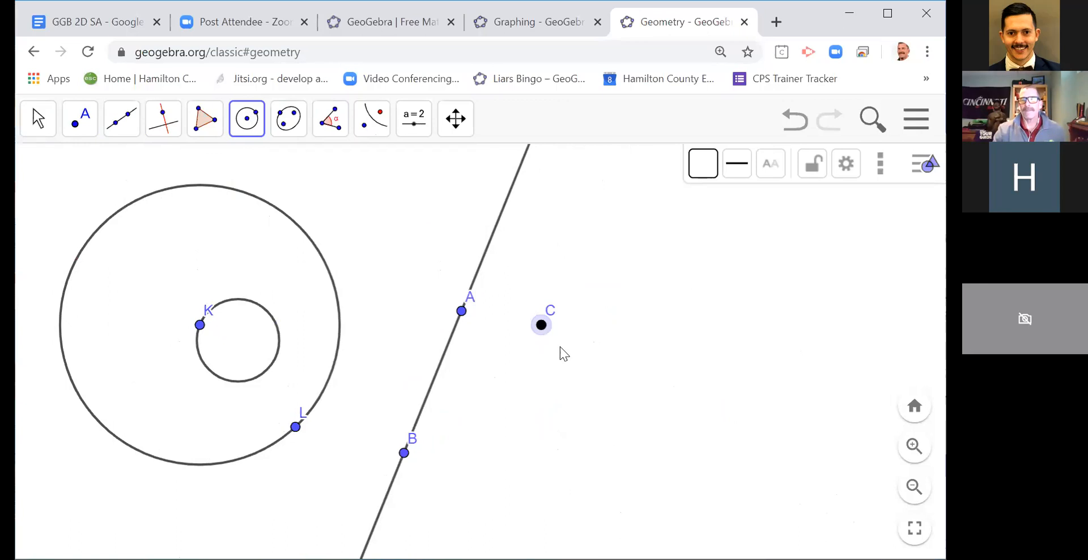
{"action": "left_click", "coordinate": [569, 364]}
{"action": "left_click", "coordinate": [48, 135]}
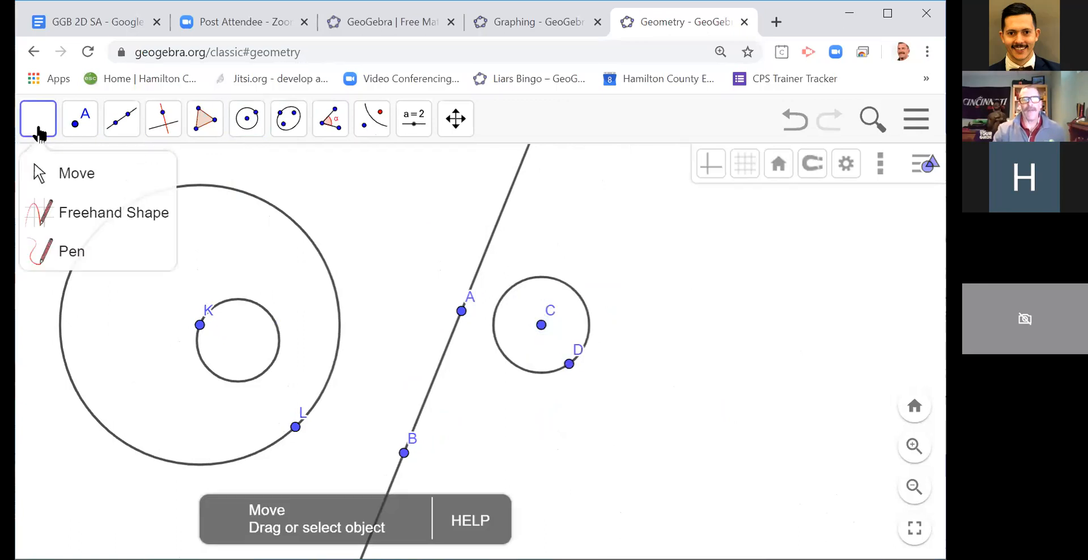
Step: Reflect the circle centred at C about the circle centred at K, and enlarge circle C by moving point D onto line AB
{"action": "mouse_move", "coordinate": [369, 116]}
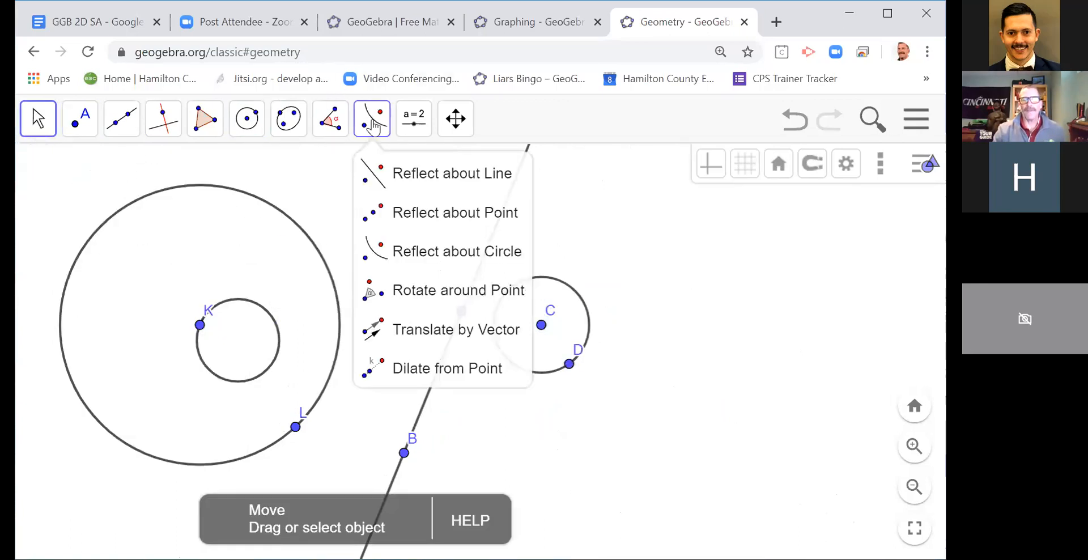
{"action": "left_click", "coordinate": [375, 251]}
{"action": "left_click", "coordinate": [497, 346]}
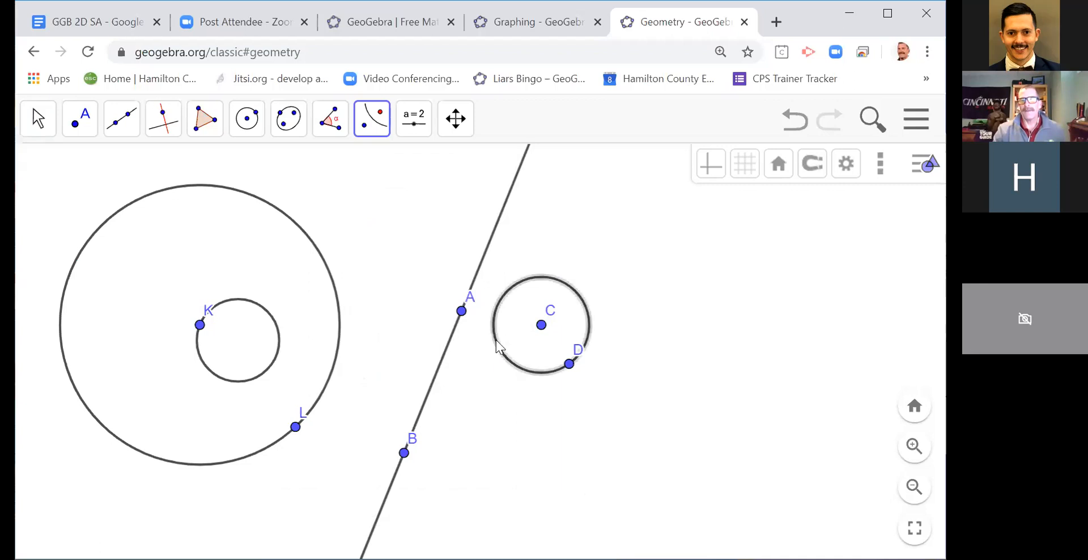
{"action": "left_click", "coordinate": [338, 352]}
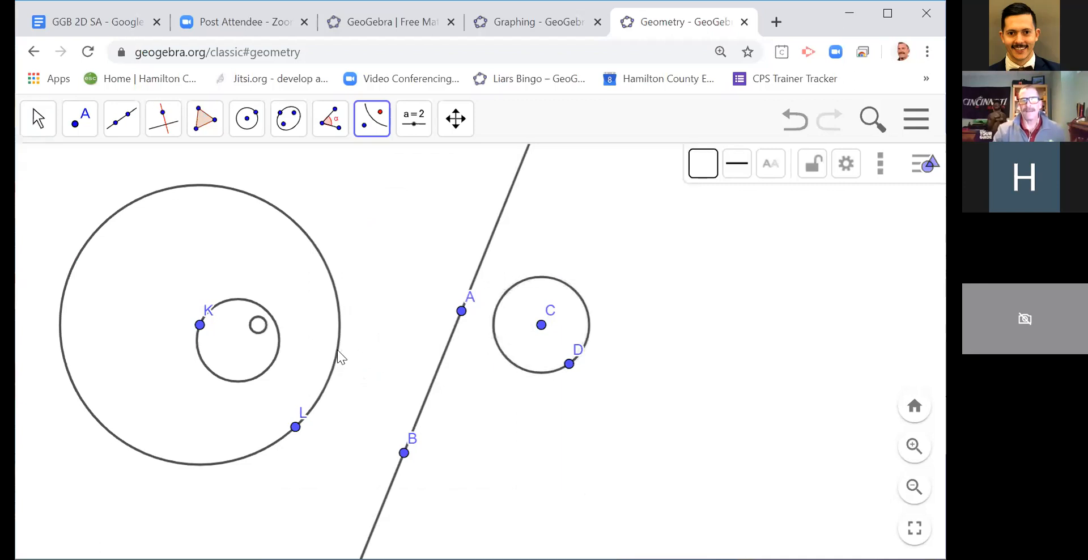
{"action": "left_click", "coordinate": [36, 126]}
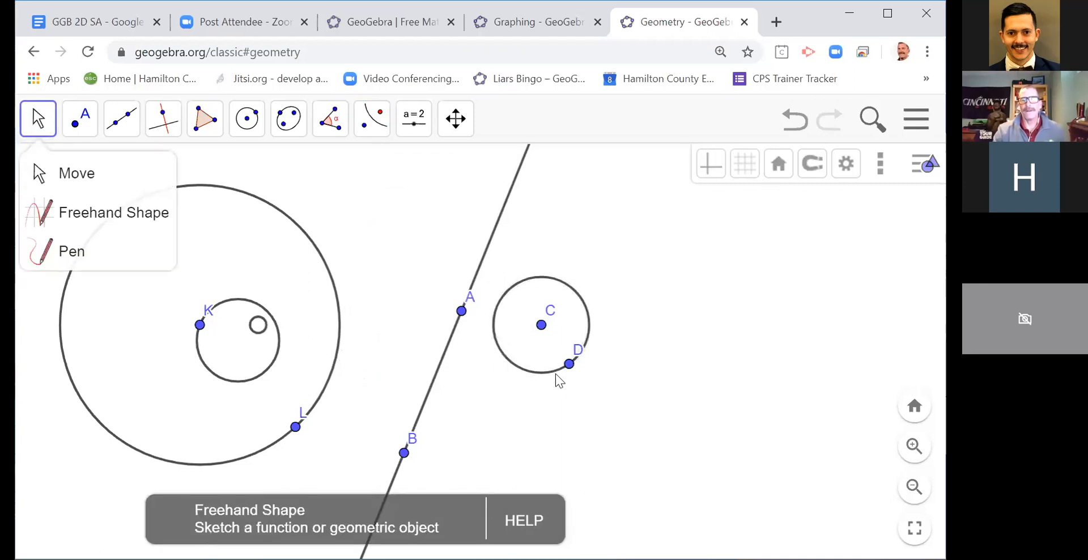
{"action": "left_click_drag", "start_coordinate": [569, 368], "coordinate": [430, 388]}
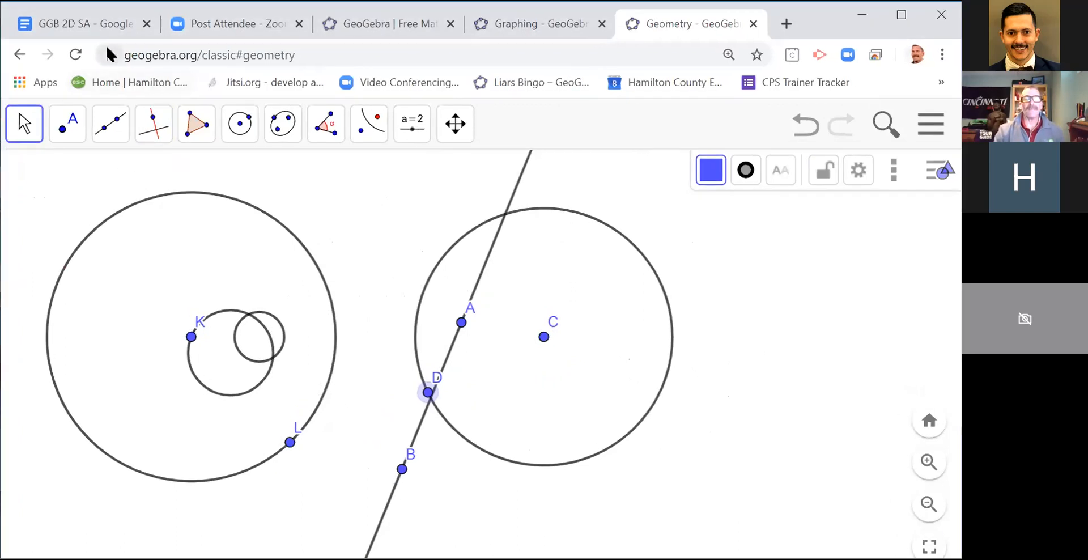
Step: Switch to the GGB 2D SA agenda in Google Docs and open its linked Proofs Without Words – GeoGebra book
{"action": "left_click", "coordinate": [105, 23]}
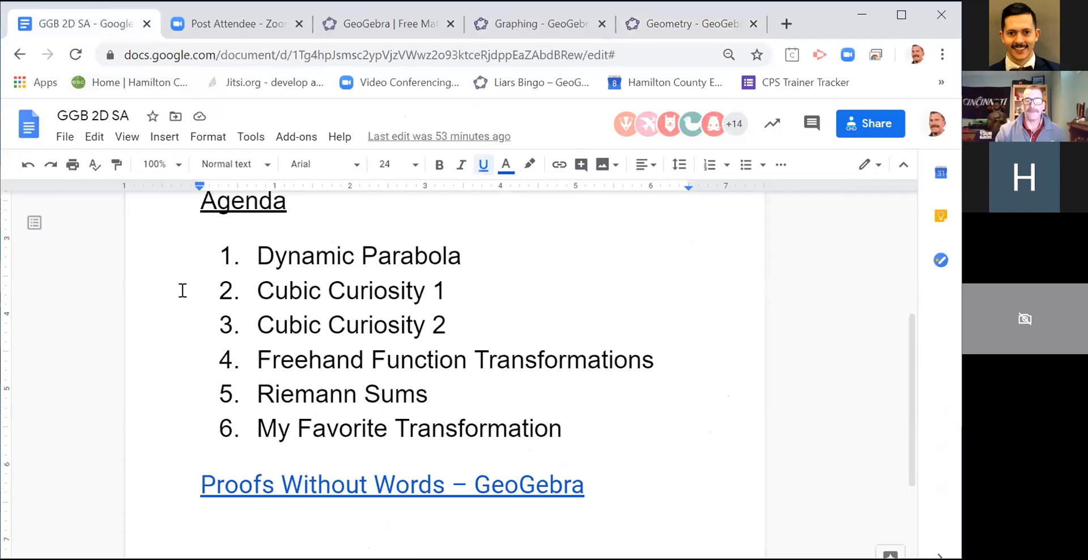
{"action": "scroll", "coordinate": [182, 290], "scroll_direction": "up", "scroll_amount": 4}
{"action": "scroll", "coordinate": [182, 291], "scroll_direction": "down", "scroll_amount": 4}
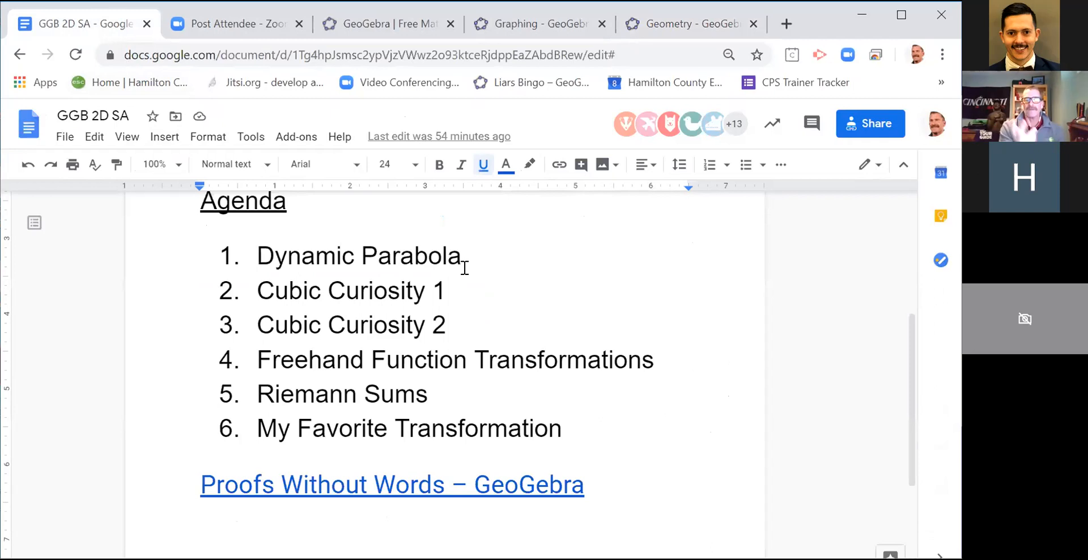
{"action": "left_click", "coordinate": [364, 496]}
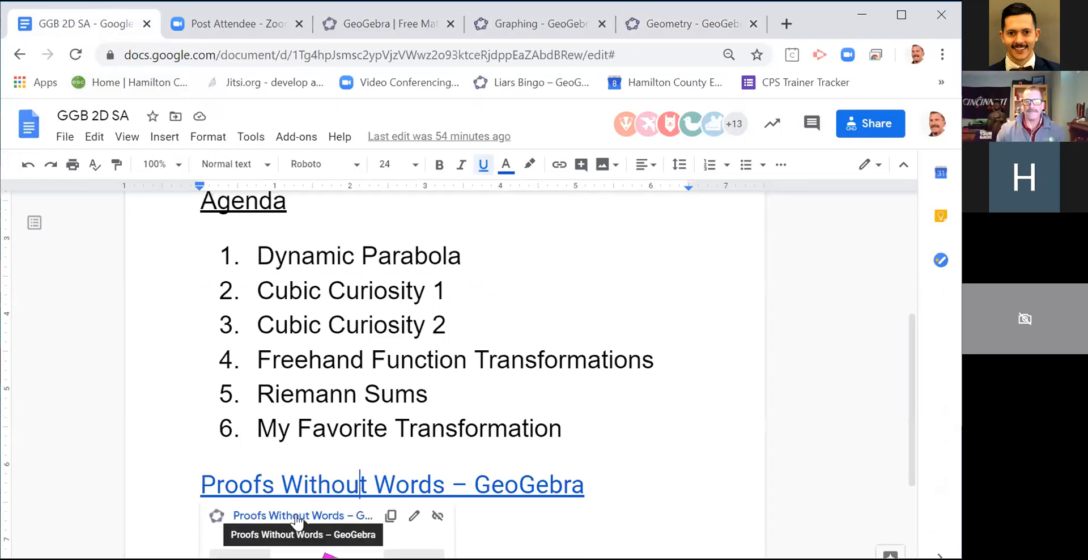
{"action": "left_click", "coordinate": [315, 515]}
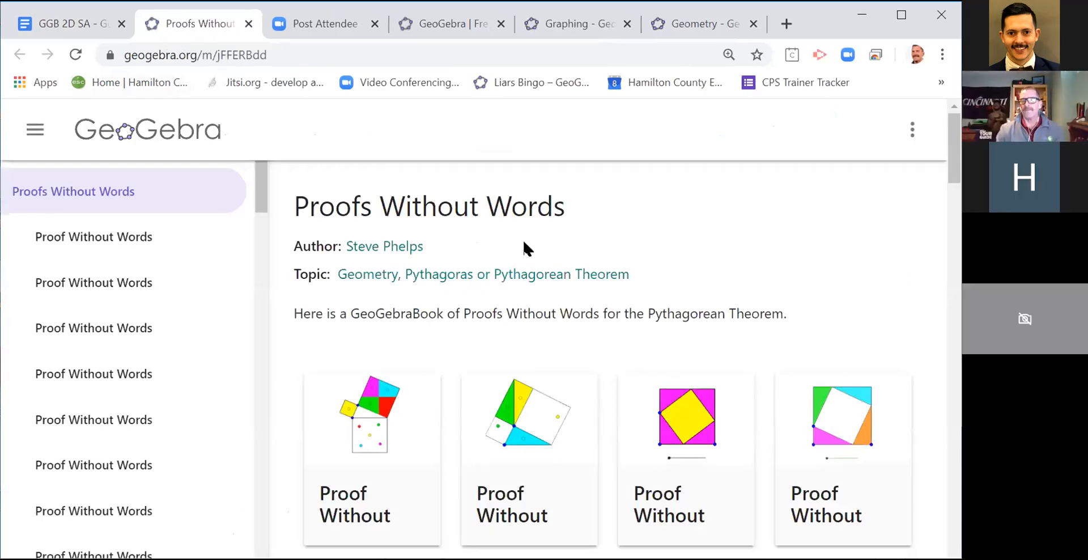
Step: Open the proof with a green and a cyan square on the triangle's legs and move its slider fully to the other end
{"action": "scroll", "coordinate": [634, 308], "scroll_direction": "down", "scroll_amount": 2}
{"action": "scroll", "coordinate": [634, 310], "scroll_direction": "down", "scroll_amount": 4}
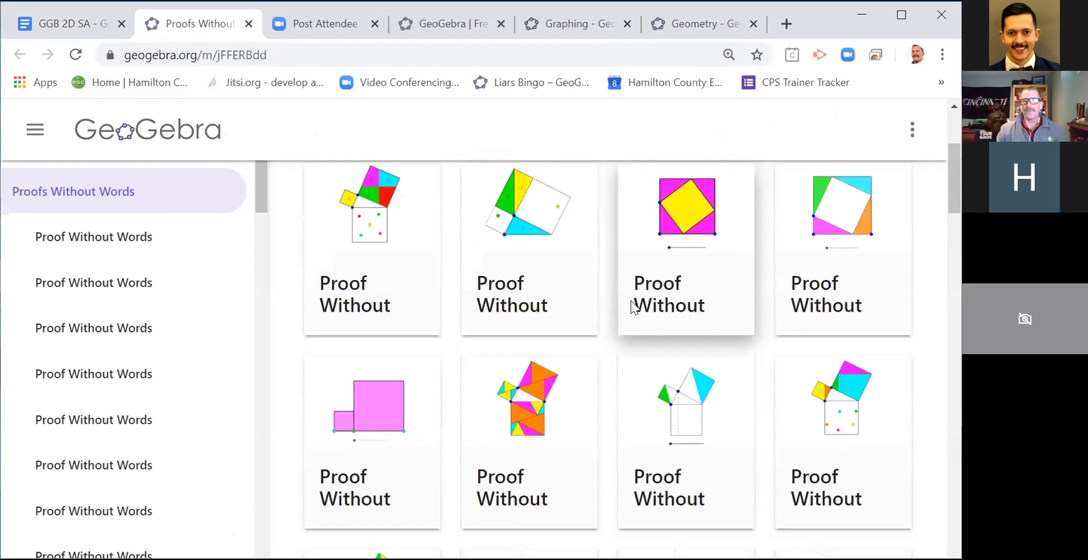
{"action": "scroll", "coordinate": [628, 271], "scroll_direction": "up", "scroll_amount": 2}
{"action": "scroll", "coordinate": [624, 270], "scroll_direction": "down", "scroll_amount": 2}
{"action": "scroll", "coordinate": [624, 271], "scroll_direction": "down", "scroll_amount": 1}
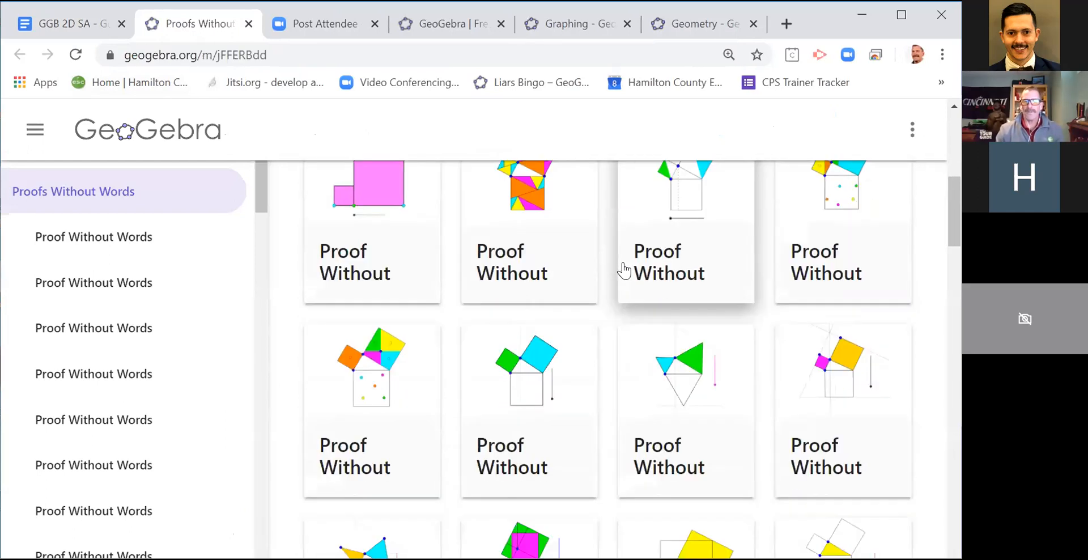
{"action": "left_click", "coordinate": [486, 400]}
{"action": "scroll", "coordinate": [884, 284], "scroll_direction": "down", "scroll_amount": 2}
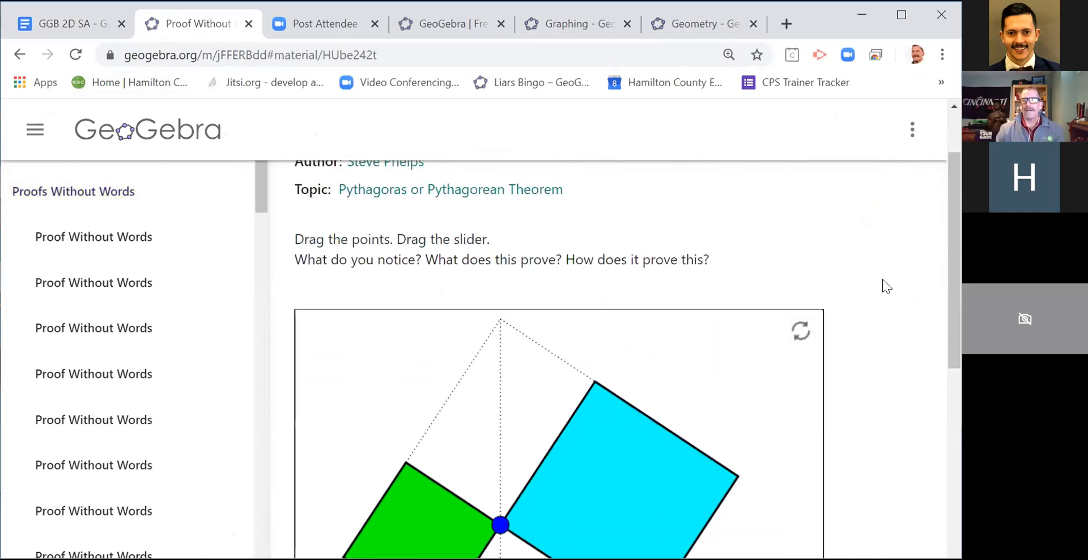
{"action": "scroll", "coordinate": [879, 279], "scroll_direction": "down", "scroll_amount": 2}
{"action": "scroll", "coordinate": [873, 295], "scroll_direction": "down", "scroll_amount": 2}
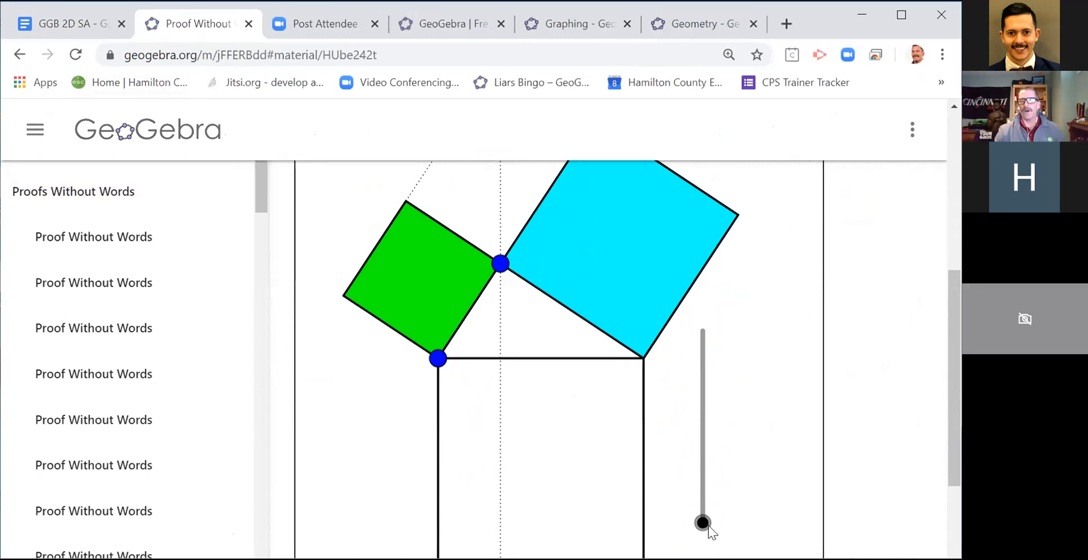
{"action": "left_click_drag", "start_coordinate": [702, 524], "coordinate": [687, 321]}
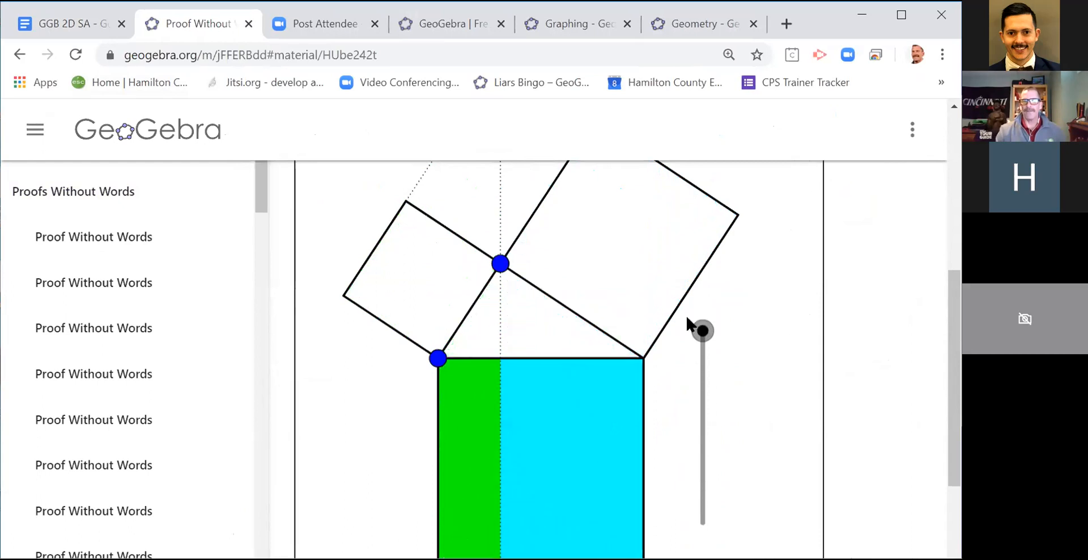
Step: Open the fourth proof in the book, shift the point on the outer square's side, and move its slider fully to the other end
{"action": "left_click", "coordinate": [87, 391]}
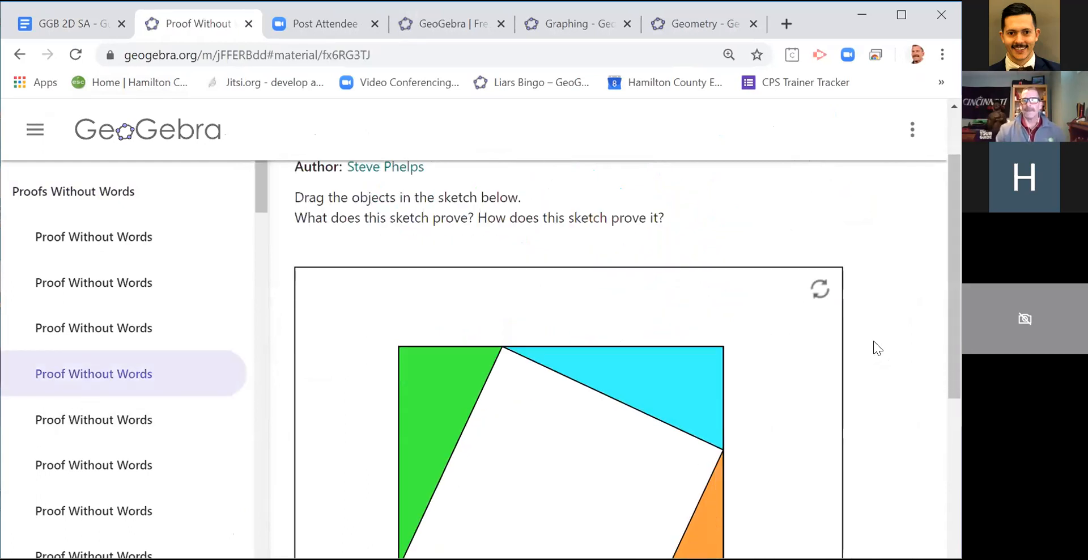
{"action": "scroll", "coordinate": [873, 342], "scroll_direction": "down", "scroll_amount": 3}
{"action": "left_click_drag", "start_coordinate": [400, 397], "coordinate": [419, 365]}
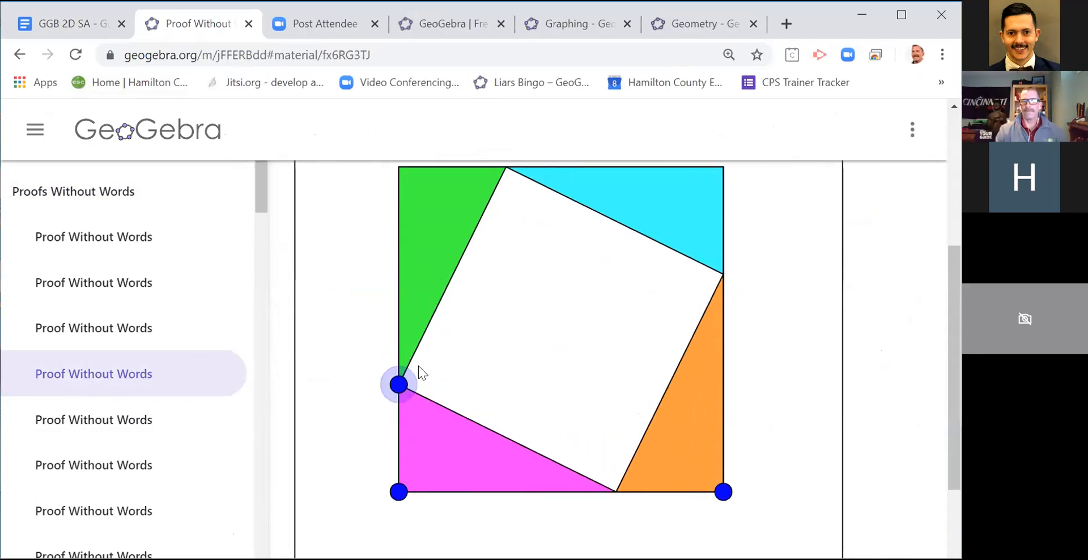
{"action": "scroll", "coordinate": [949, 380], "scroll_direction": "down", "scroll_amount": 1}
{"action": "left_click_drag", "start_coordinate": [474, 504], "coordinate": [664, 471]}
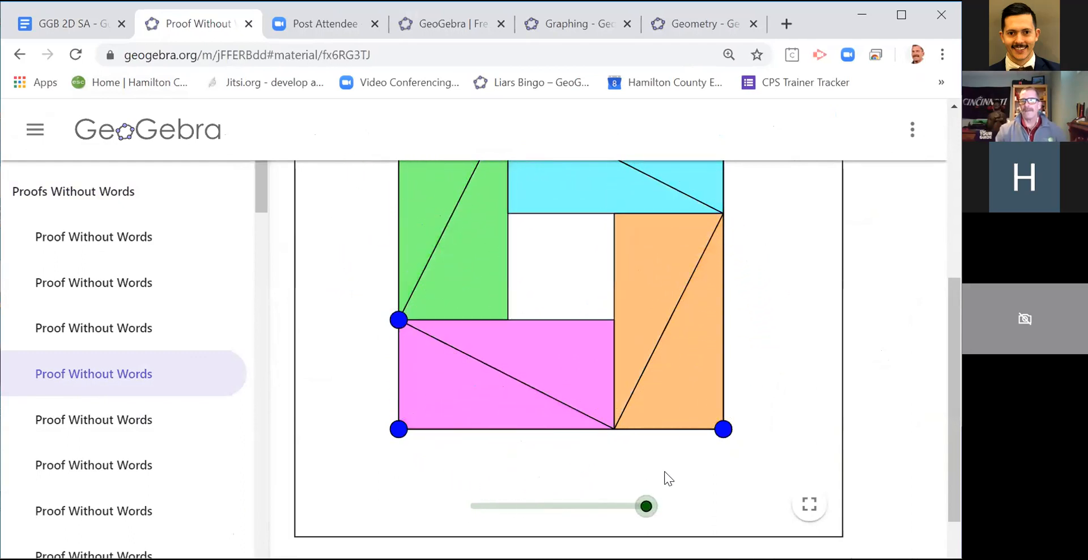
{"action": "left_click_drag", "start_coordinate": [950, 342], "coordinate": [941, 185]}
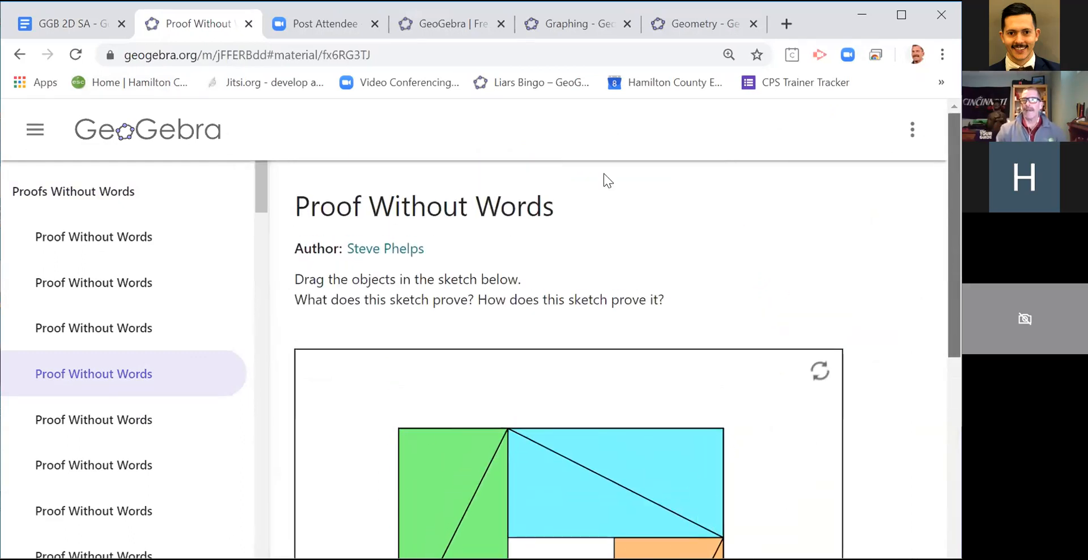
Step: Browse on to the proof whose leg squares are cut into seven coloured pieces and move its slider fully to the other end
{"action": "scroll", "coordinate": [192, 473], "scroll_direction": "down", "scroll_amount": 5}
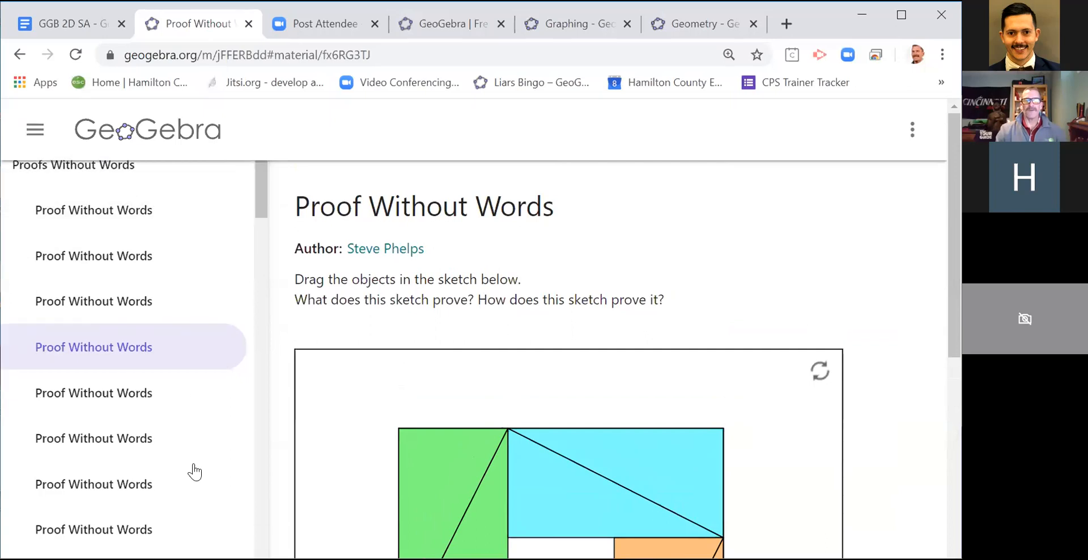
{"action": "left_click", "coordinate": [95, 482]}
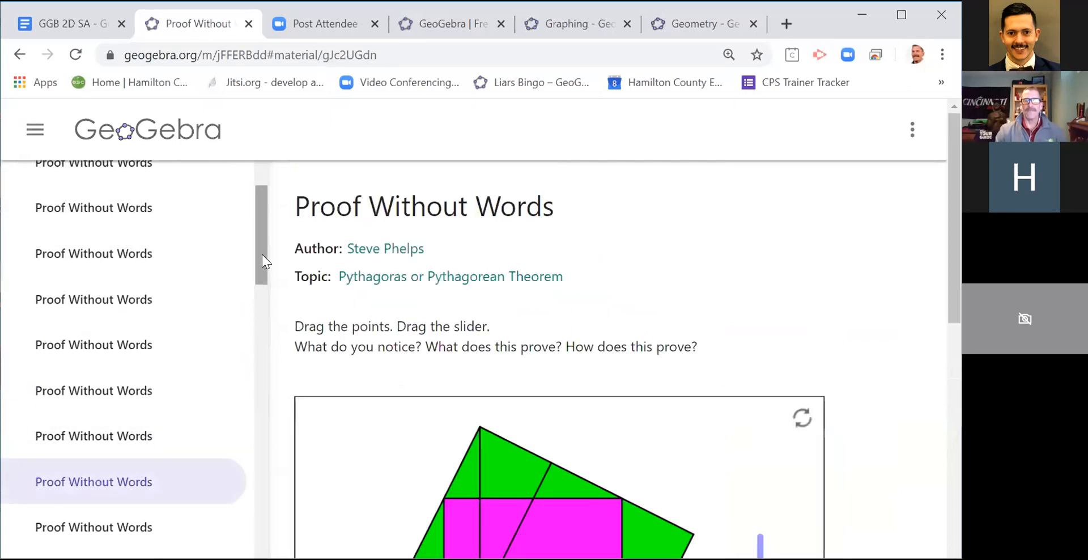
{"action": "left_click_drag", "start_coordinate": [262, 260], "coordinate": [272, 309]}
{"action": "left_click", "coordinate": [63, 402]}
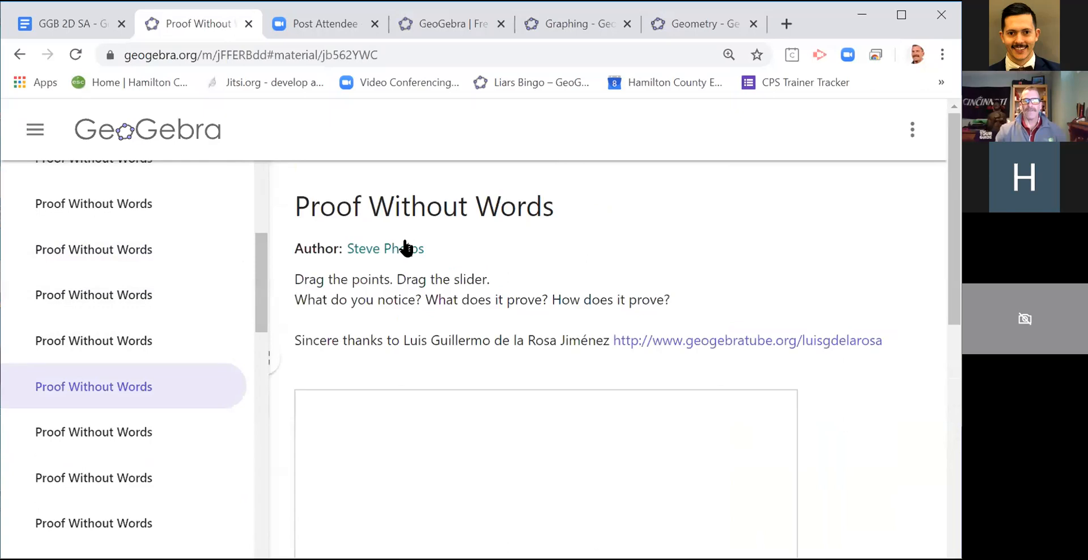
{"action": "scroll", "coordinate": [290, 320], "scroll_direction": "down", "scroll_amount": 3}
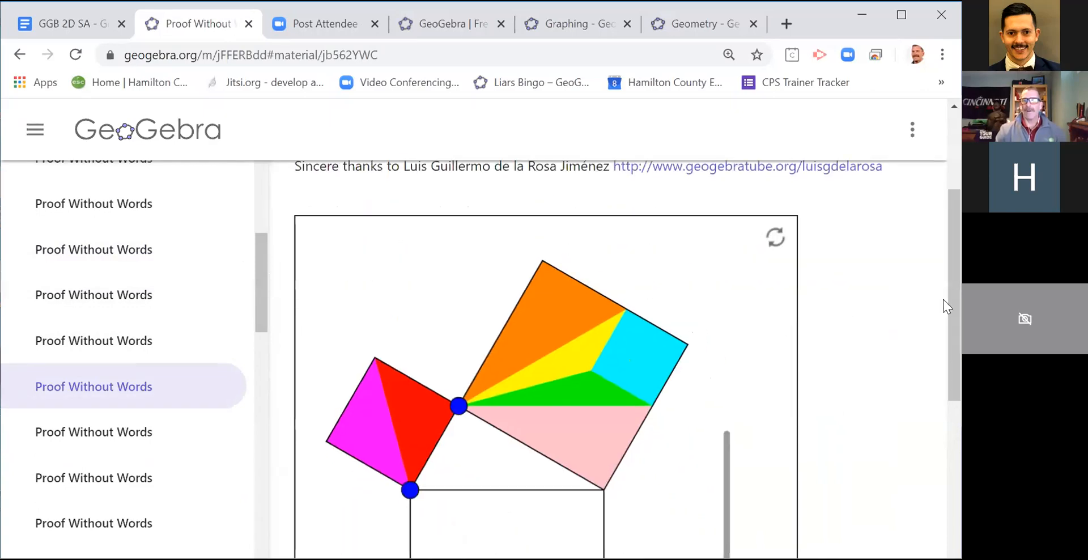
{"action": "left_click_drag", "start_coordinate": [950, 300], "coordinate": [944, 339]}
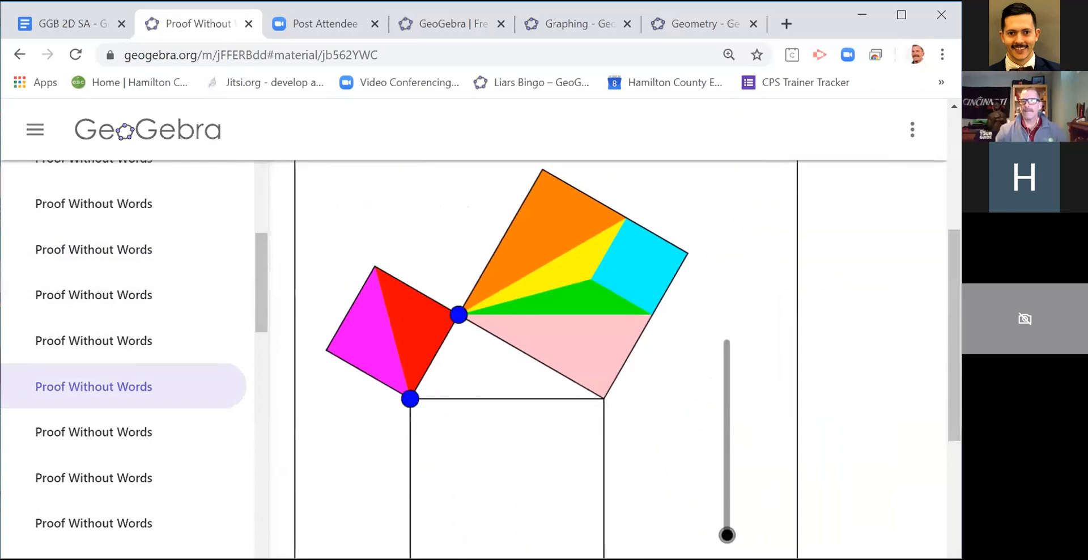
{"action": "scroll", "coordinate": [731, 510], "scroll_direction": "down", "scroll_amount": 1}
{"action": "left_click_drag", "start_coordinate": [729, 509], "coordinate": [730, 295]}
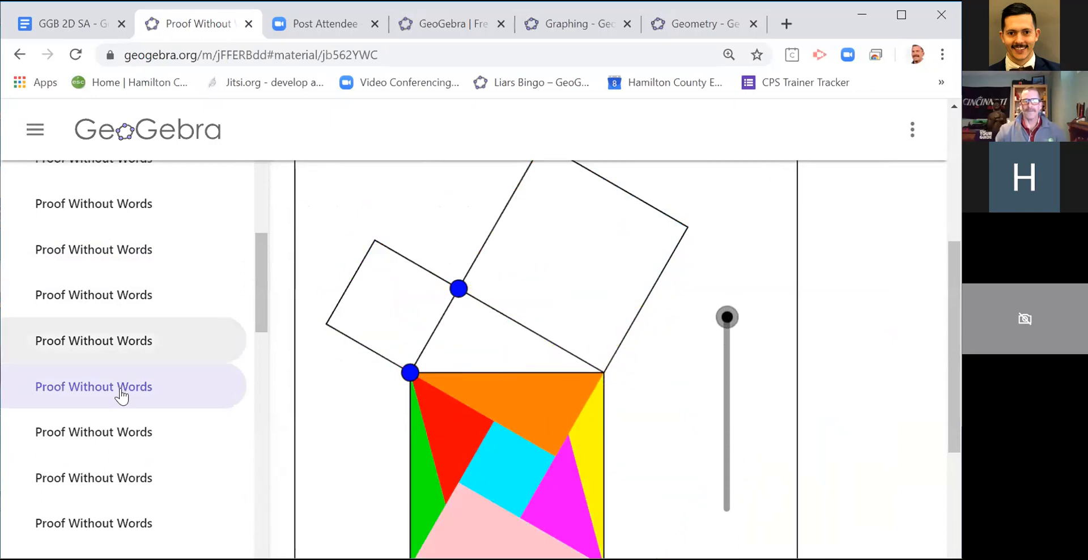
Step: Browse further to the proof with cyan and green squares inscribed in the leg squares and move its slider fully to the other end
{"action": "left_click", "coordinate": [121, 483]}
{"action": "left_click_drag", "start_coordinate": [264, 283], "coordinate": [155, 382]}
{"action": "left_click", "coordinate": [80, 416]}
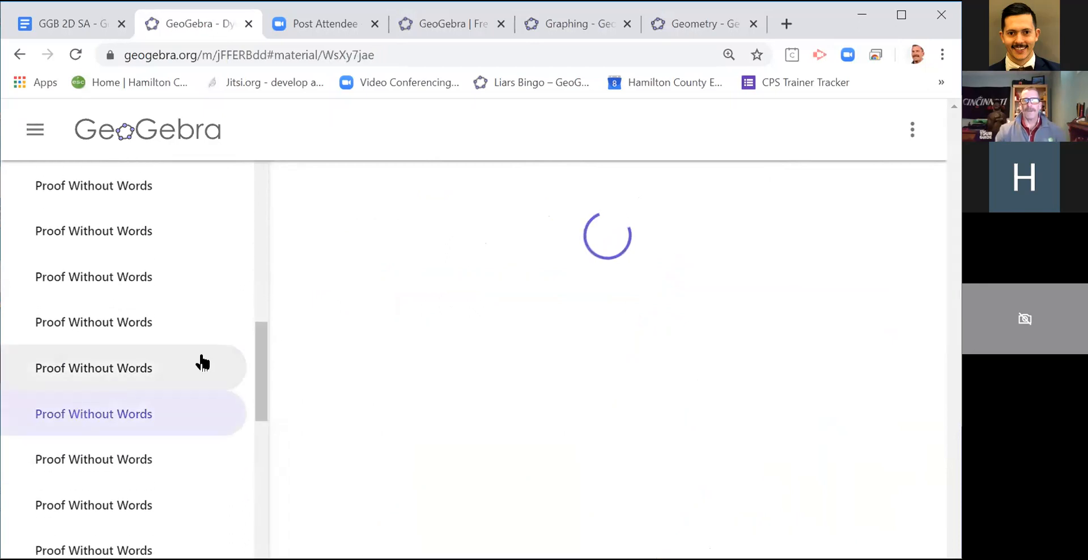
{"action": "left_click_drag", "start_coordinate": [258, 347], "coordinate": [257, 371]}
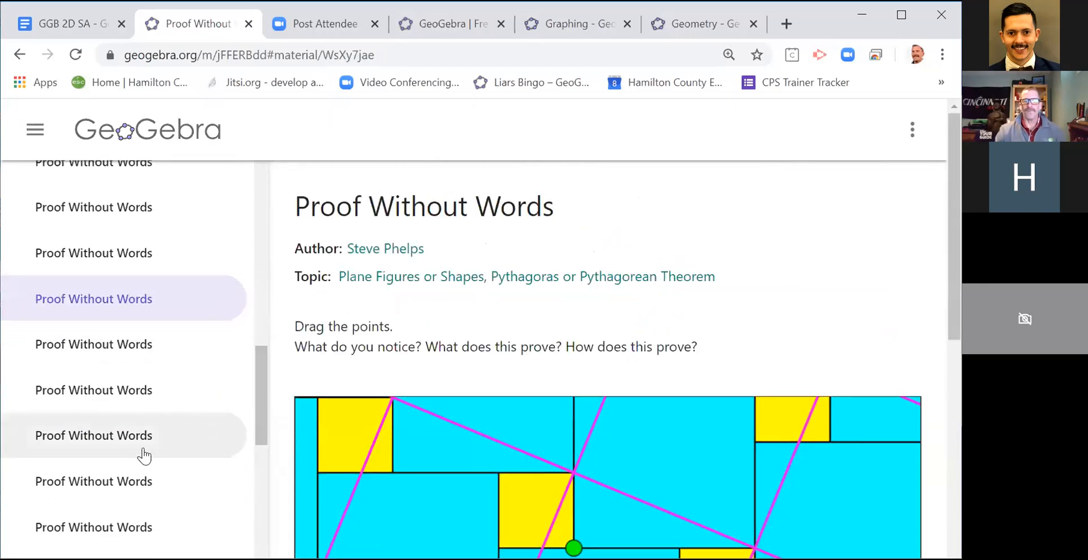
{"action": "left_click", "coordinate": [117, 483]}
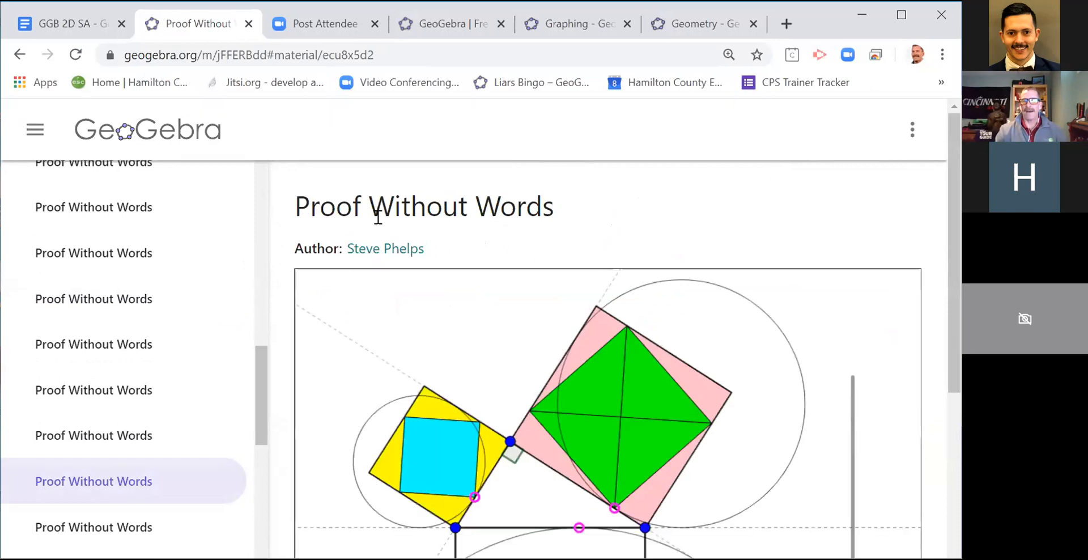
{"action": "scroll", "coordinate": [258, 431], "scroll_direction": "down", "scroll_amount": 2}
{"action": "left_click_drag", "start_coordinate": [945, 348], "coordinate": [958, 446]}
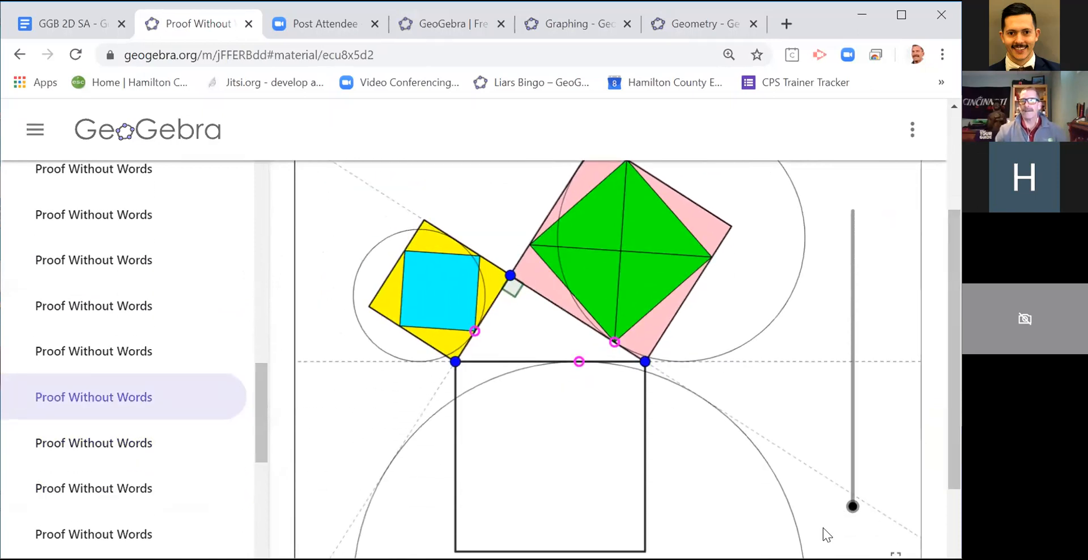
{"action": "left_click_drag", "start_coordinate": [853, 504], "coordinate": [790, 224]}
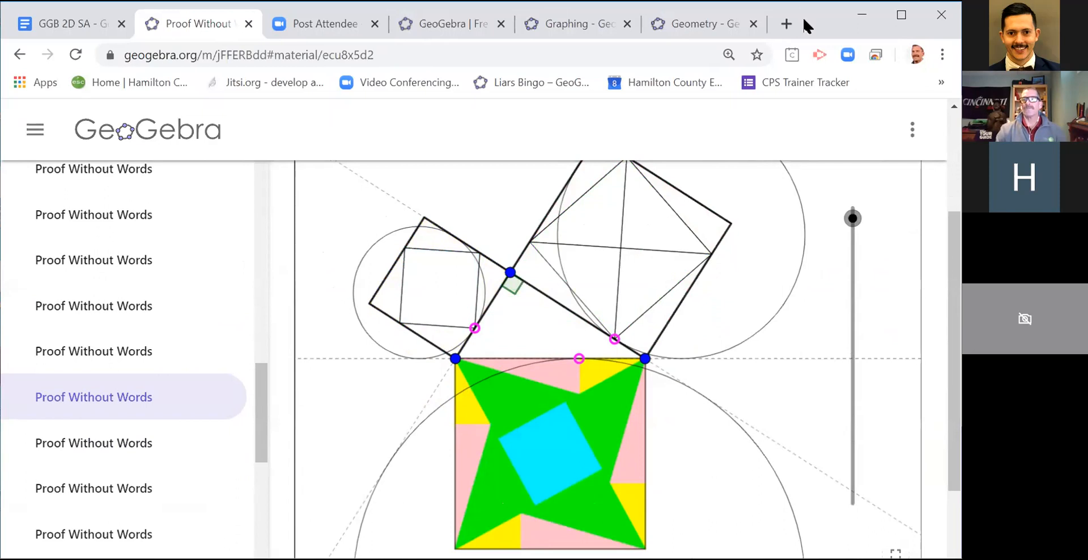
{"action": "left_click", "coordinate": [71, 24]}
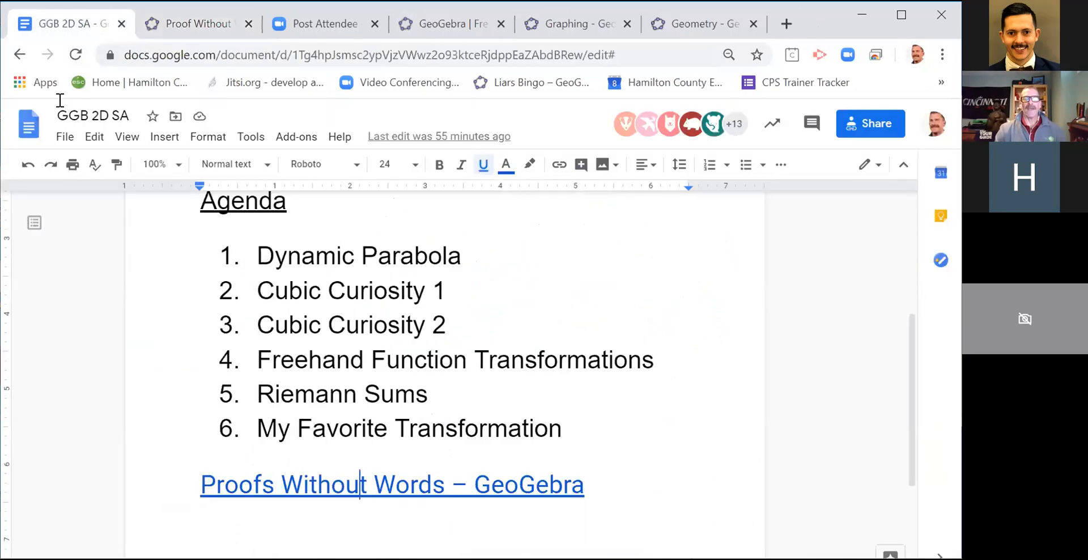
{"action": "scroll", "coordinate": [609, 311], "scroll_direction": "up", "scroll_amount": 5}
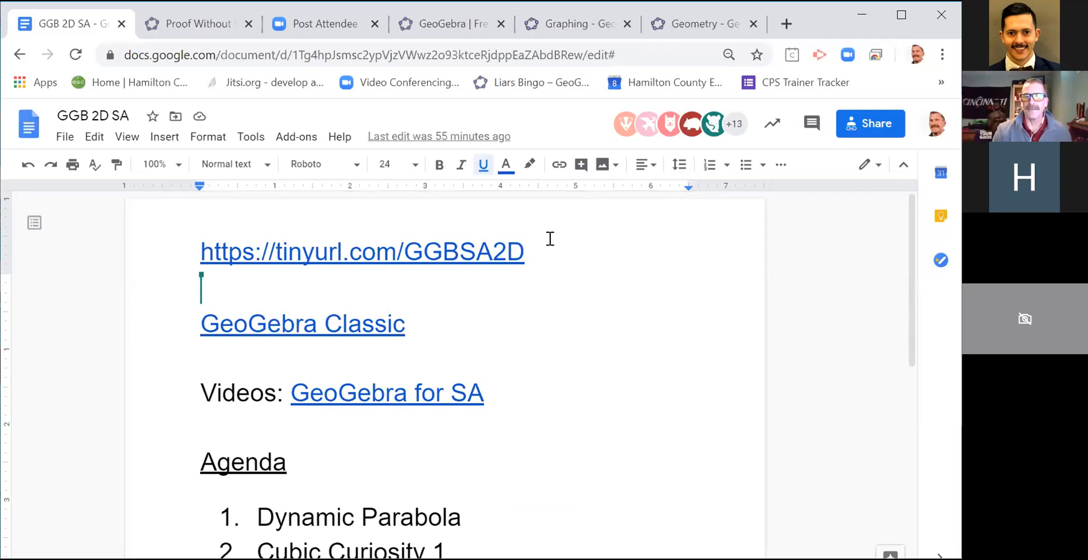
{"action": "left_click", "coordinate": [533, 250]}
{"action": "left_click_drag", "start_coordinate": [531, 250], "coordinate": [192, 245]}
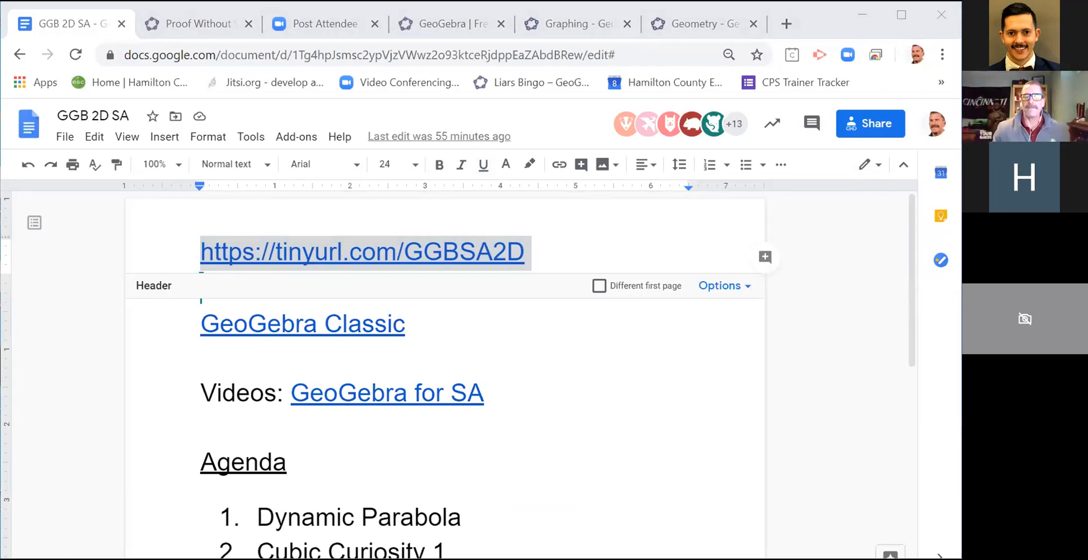
Step: Open the GeoGebra for SA presentation from the Videos link and look through its slides up to My Favorite Transformation
{"action": "left_click", "coordinate": [342, 397]}
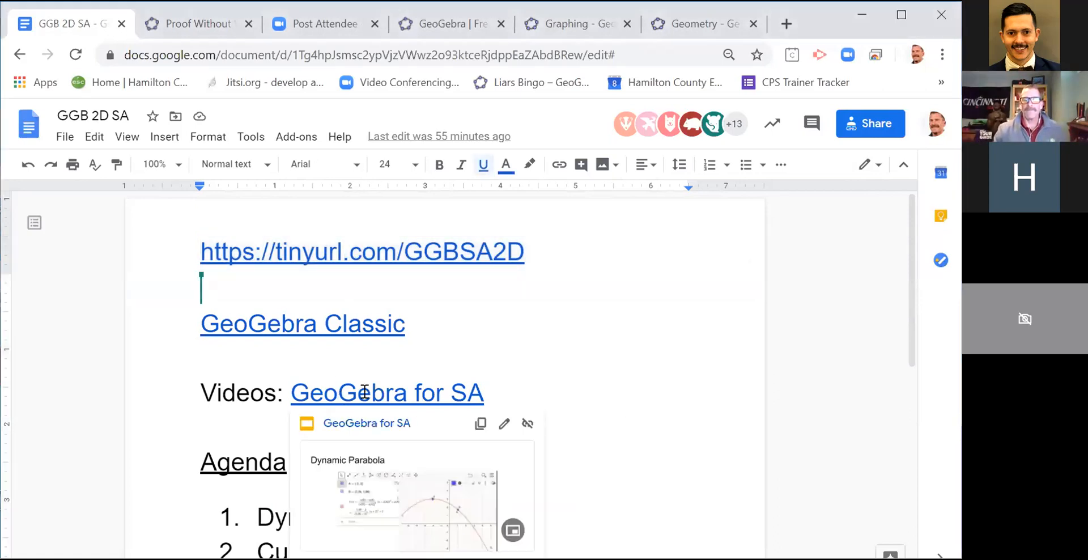
{"action": "left_click", "coordinate": [366, 425]}
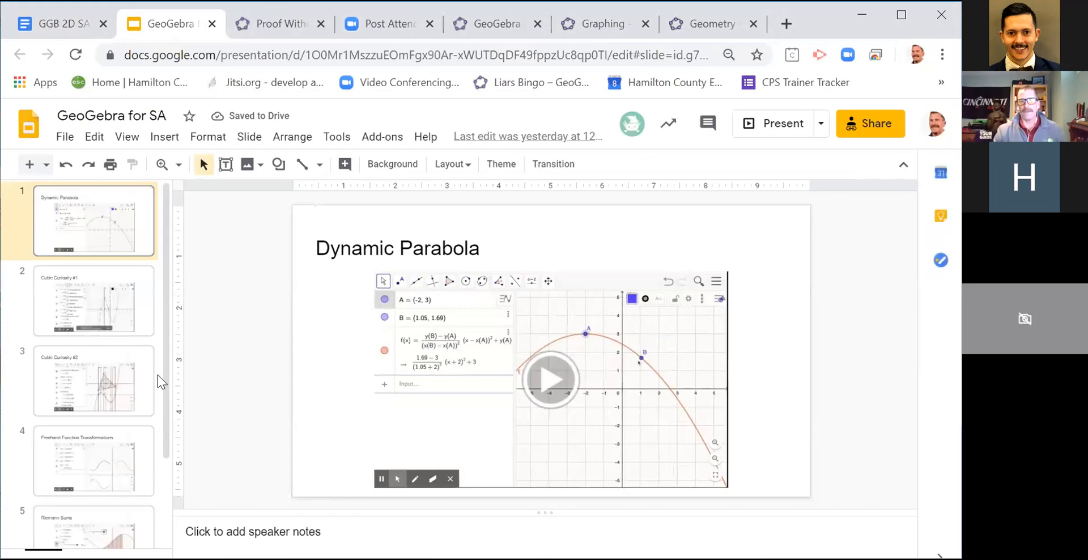
{"action": "left_click", "coordinate": [88, 299]}
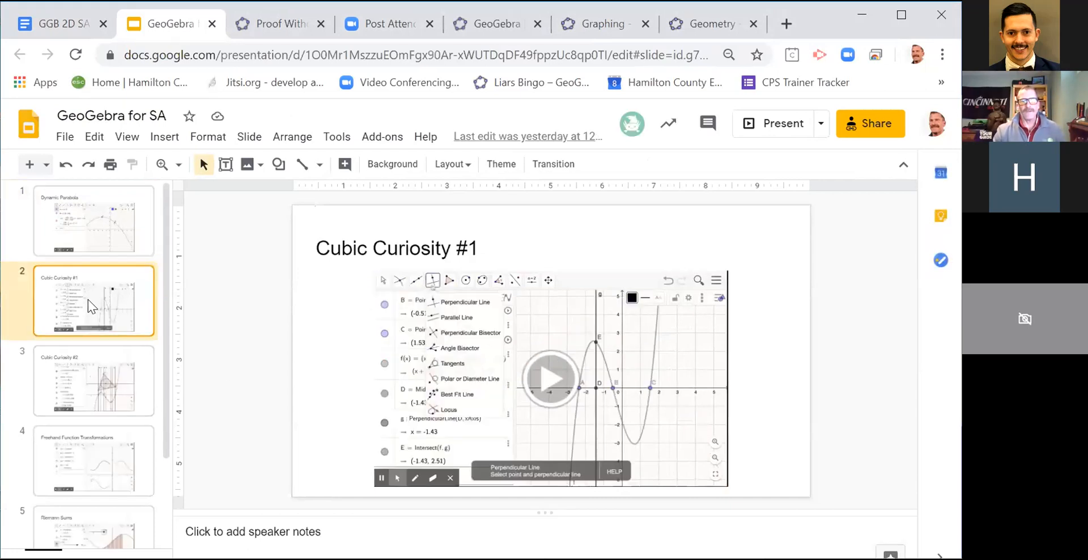
{"action": "left_click", "coordinate": [90, 379]}
{"action": "left_click", "coordinate": [108, 470]}
{"action": "scroll", "coordinate": [106, 470], "scroll_direction": "down", "scroll_amount": 2}
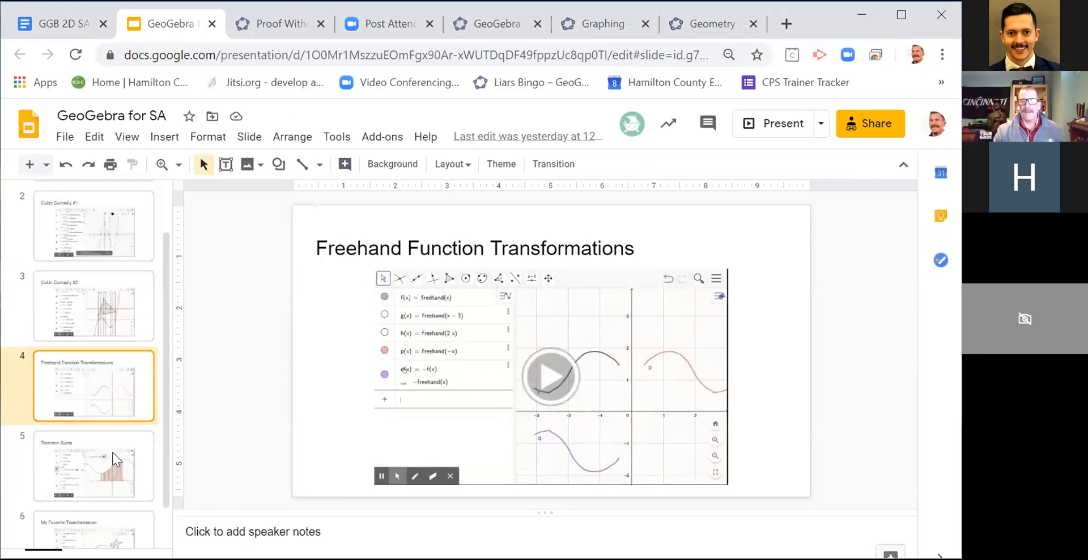
{"action": "left_click", "coordinate": [99, 445]}
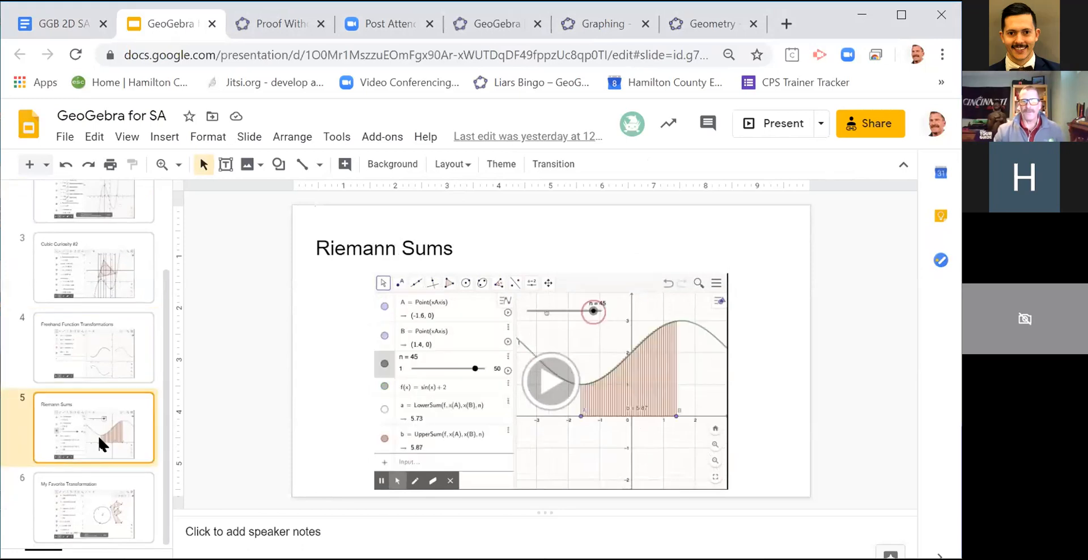
{"action": "left_click", "coordinate": [79, 505]}
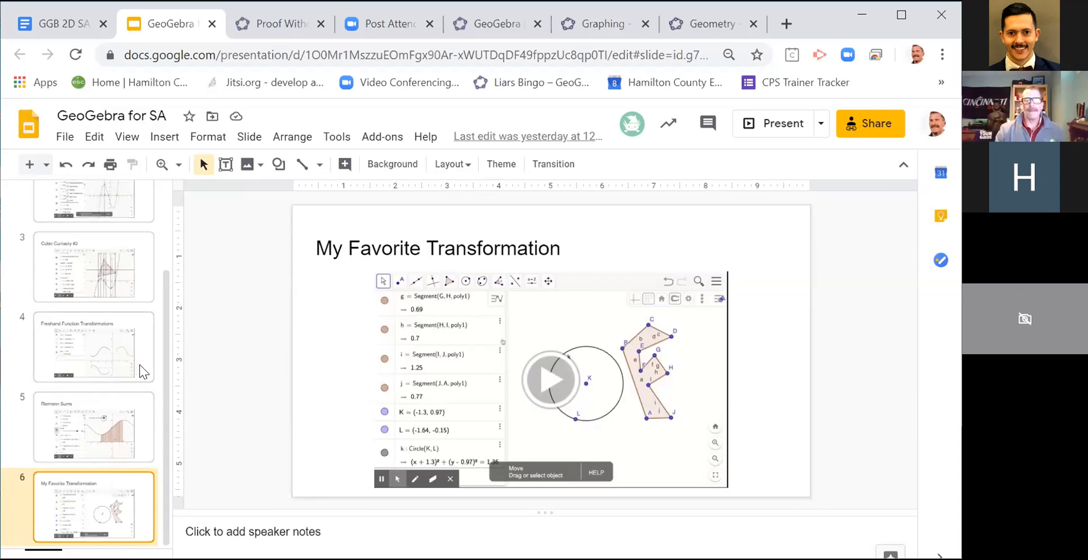
{"action": "left_click_drag", "start_coordinate": [165, 344], "coordinate": [178, 226]}
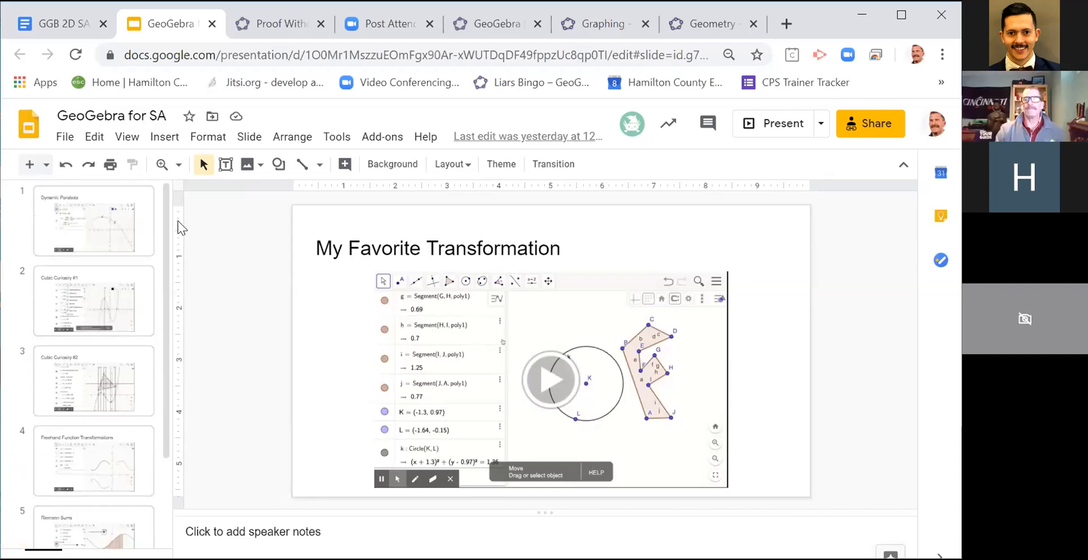